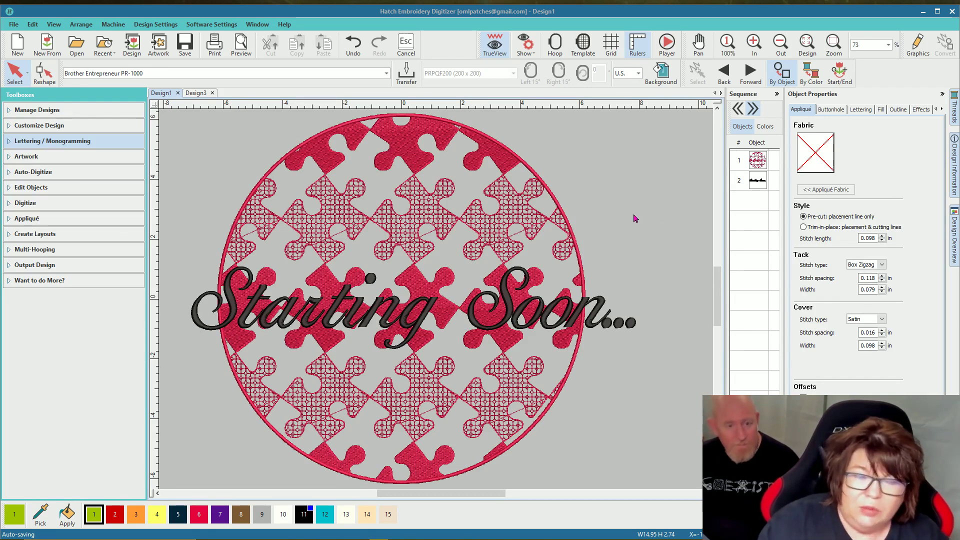
# Step: Delete the "Starting Soon..." lettering from the circular puzzle design
pyautogui.click(604, 305)
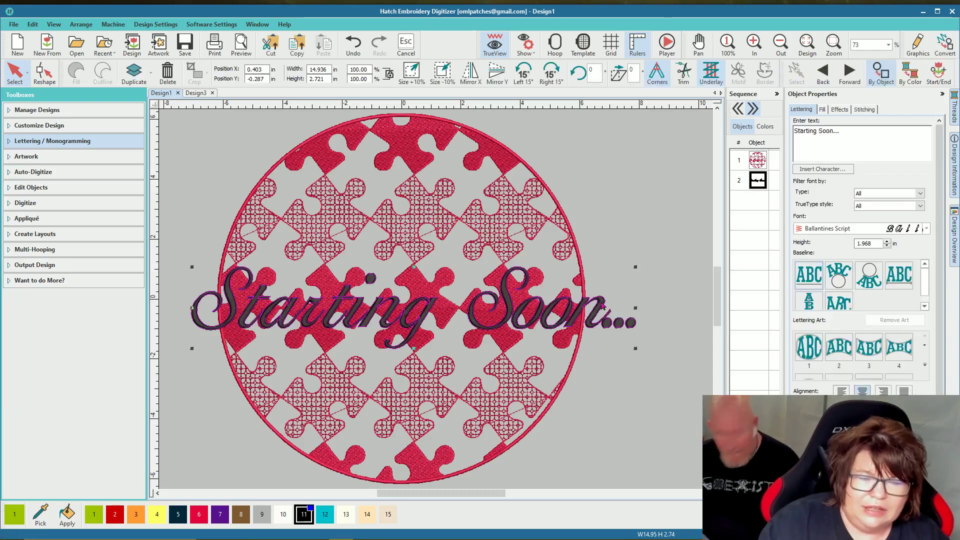
pyautogui.press('Delete')
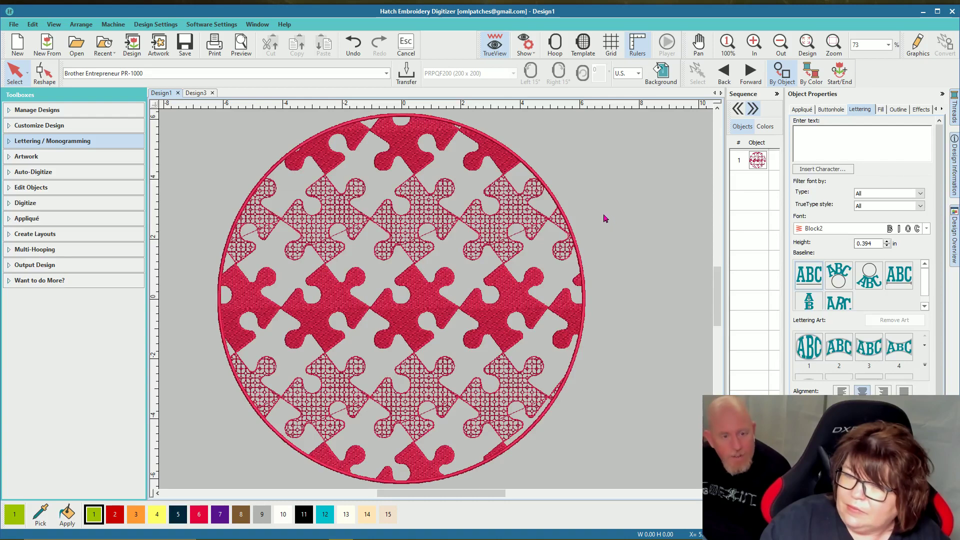
pyautogui.click(541, 220)
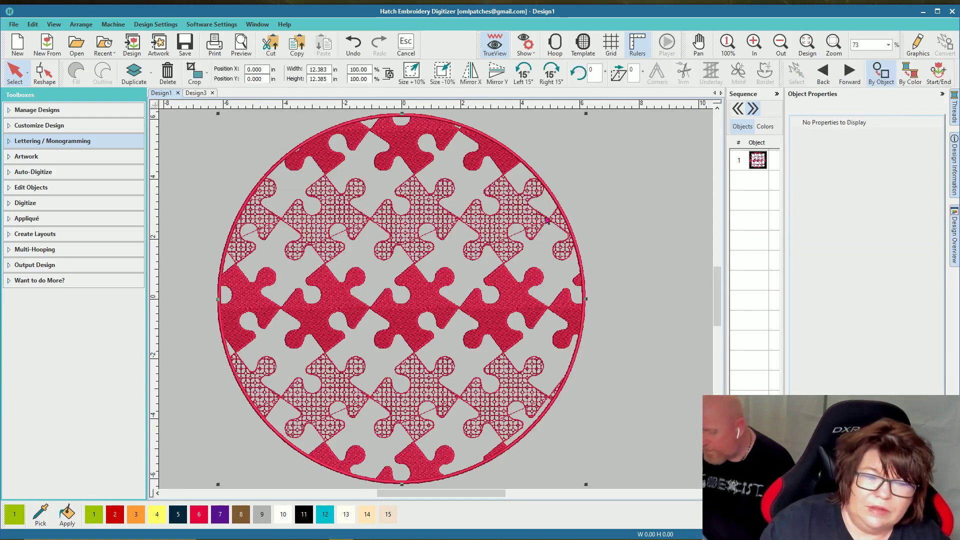
pyautogui.click(601, 224)
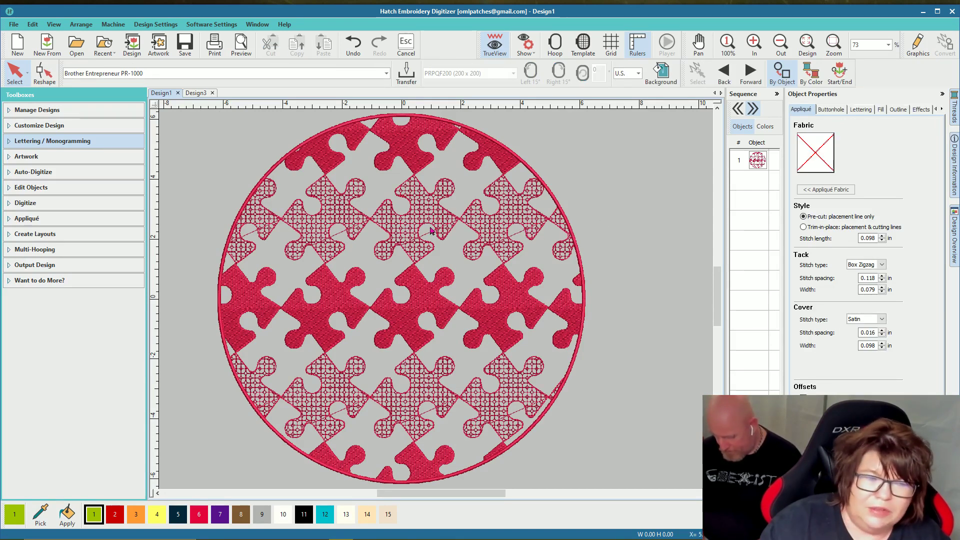
# Step: Create a new design and insert the artwork file puzzle 1.bmp from the Puzzle folder
pyautogui.click(17, 50)
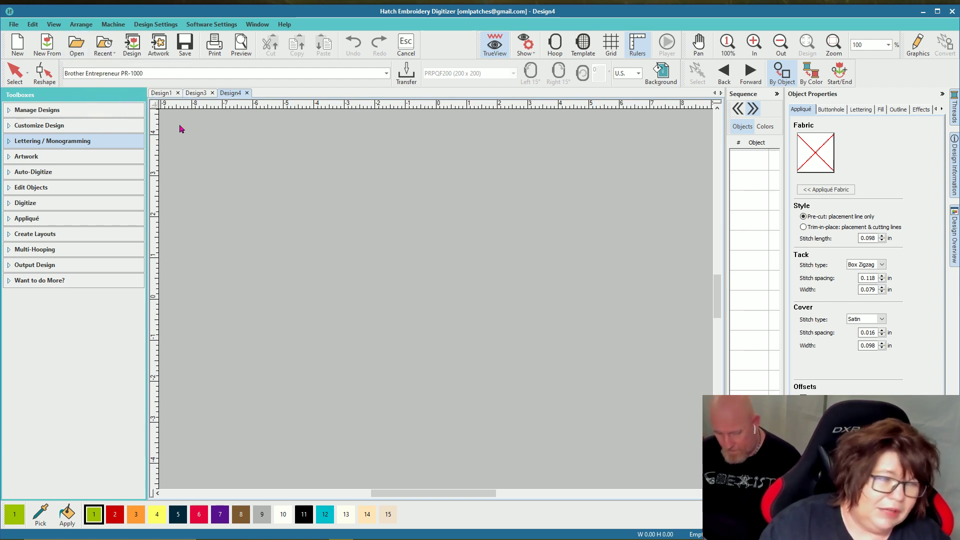
pyautogui.click(157, 47)
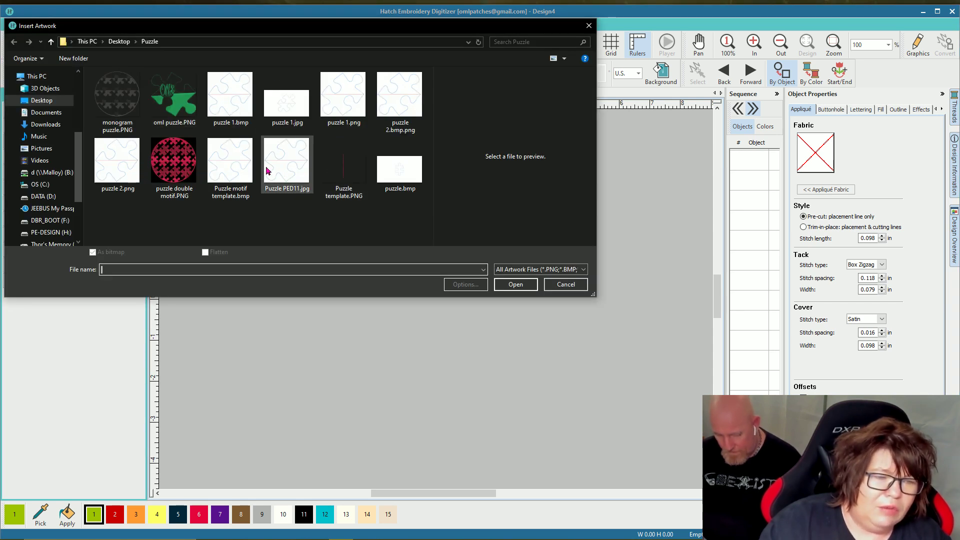
pyautogui.click(226, 102)
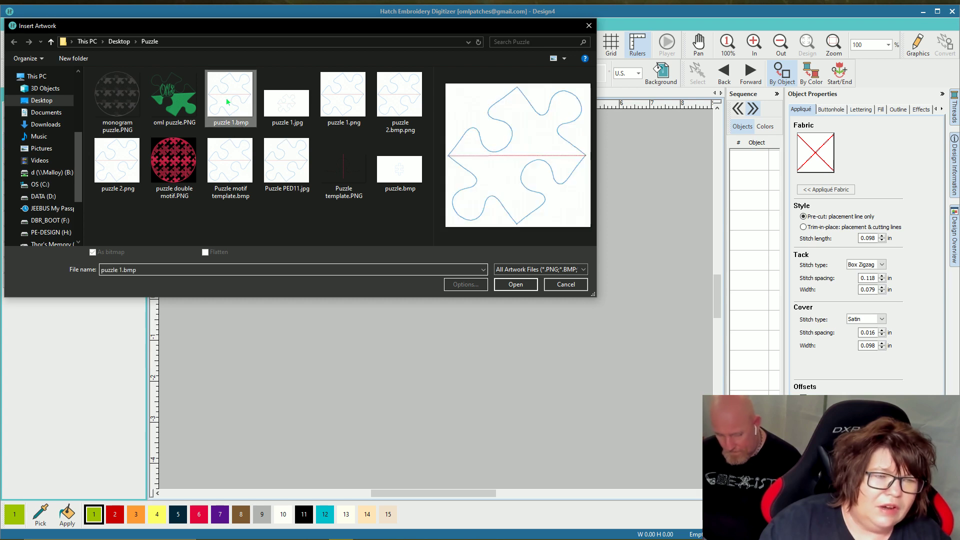
pyautogui.click(507, 285)
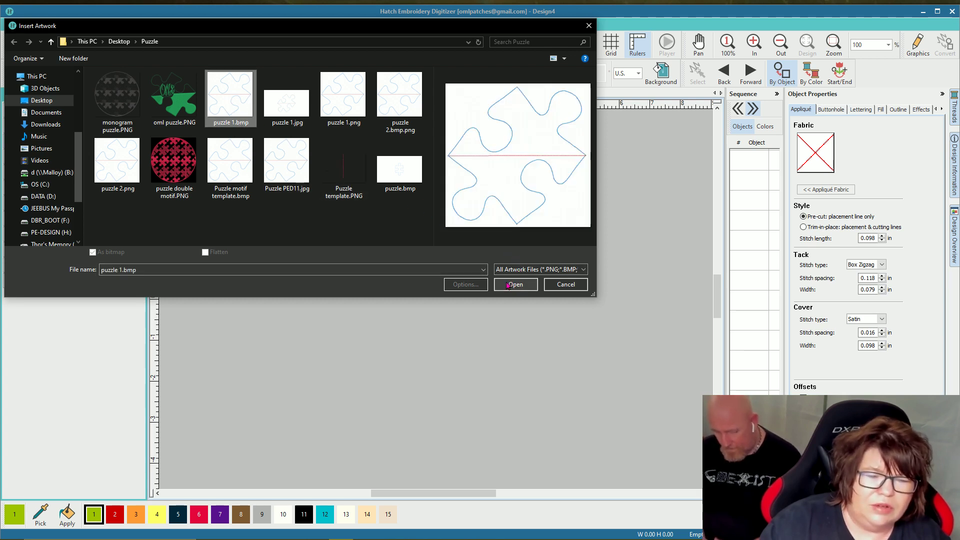
pyautogui.click(508, 285)
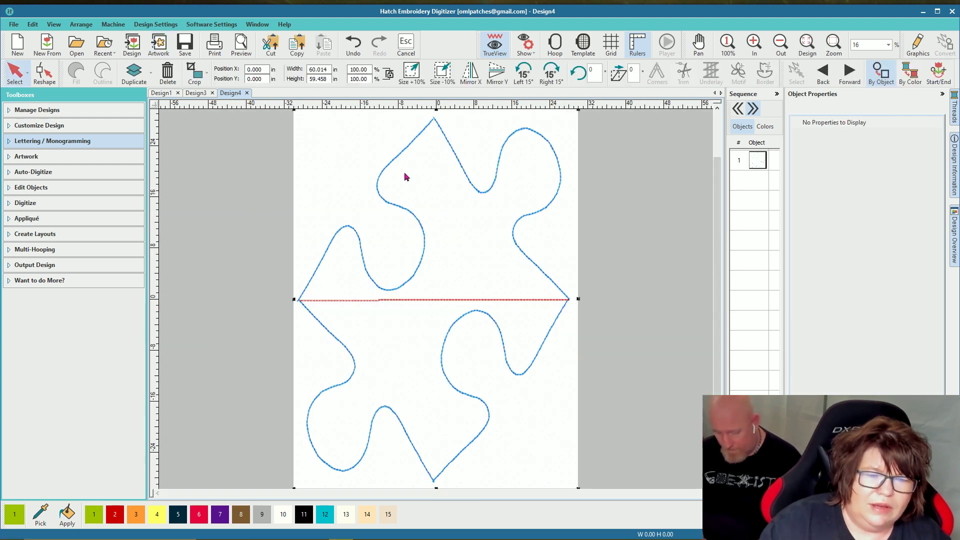
# Step: Shrink the puzzle artwork to about 10.84 by 10.74 in and move it to the centre of the design
pyautogui.moveTo(296, 111); pyautogui.dragTo(516, 372)
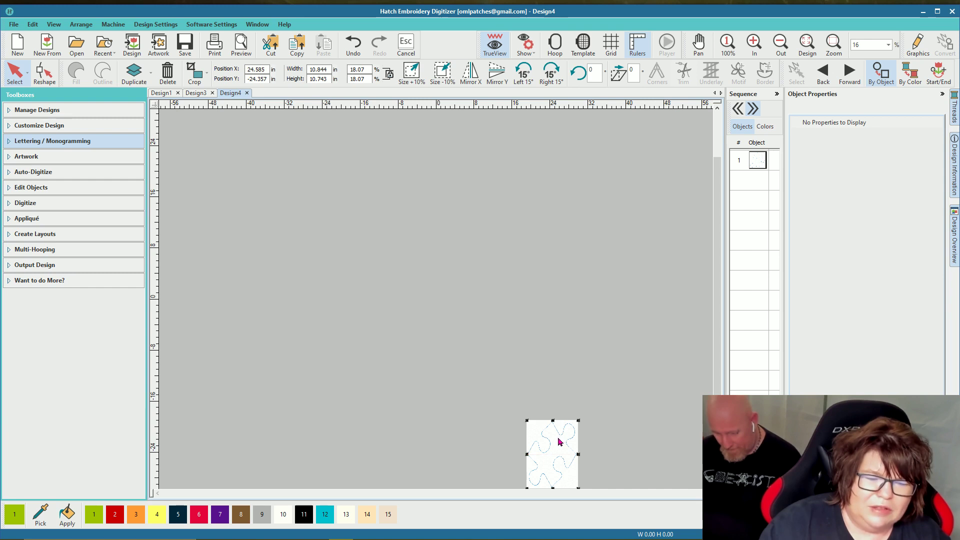
pyautogui.moveTo(559, 441); pyautogui.dragTo(448, 287)
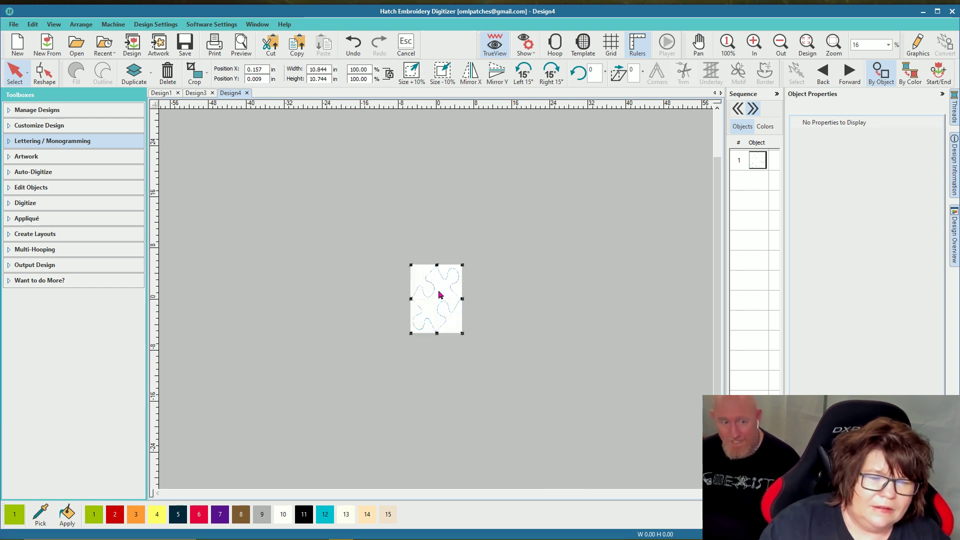
# Step: Stretch only the width of the puzzle artwork to about 13.14 in
pyautogui.scroll(5, 448, 311)
pyautogui.scroll(1, 446, 313)
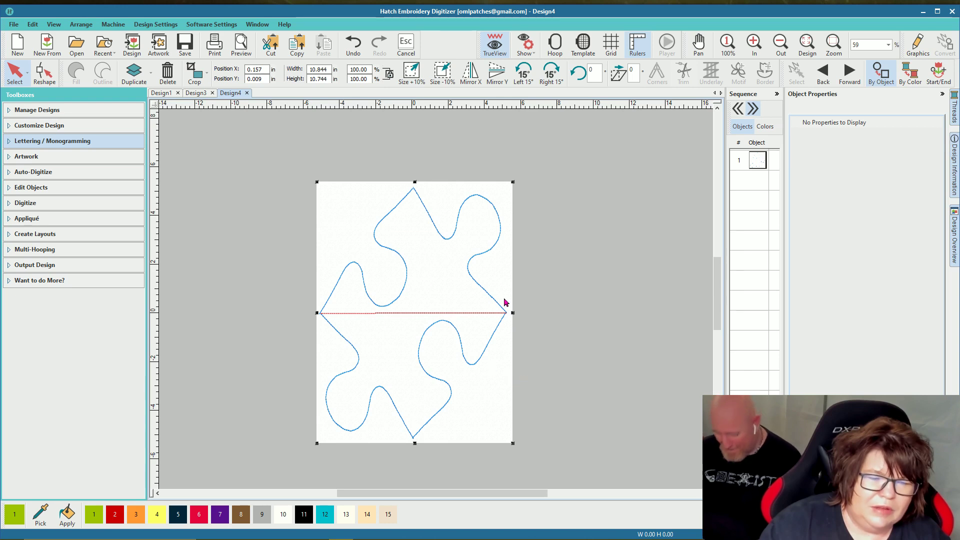
pyautogui.moveTo(513, 313); pyautogui.dragTo(554, 313)
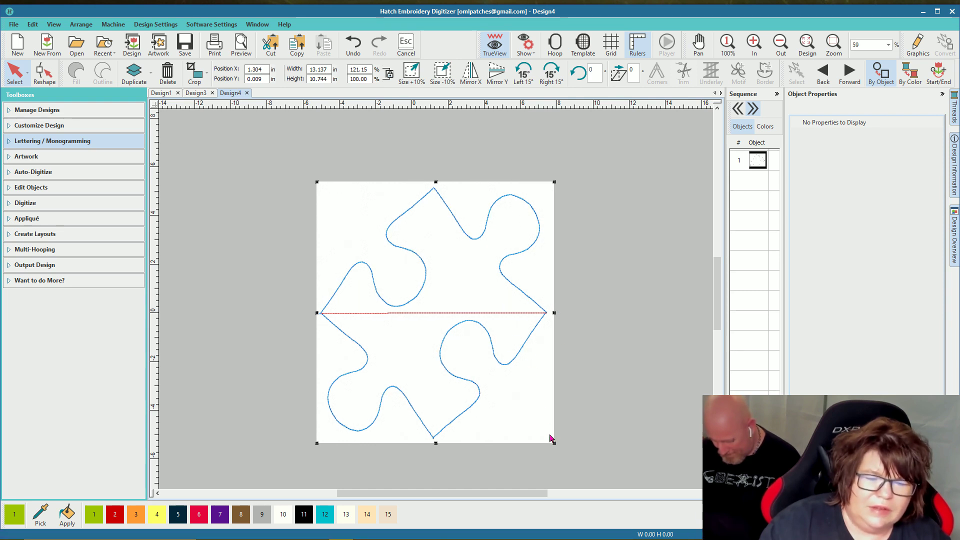
# Step: Scale the puzzle artwork down proportionally to about 2.27 by 1.85 in, recentre it on the design and deselect it
pyautogui.moveTo(555, 446); pyautogui.dragTo(426, 291)
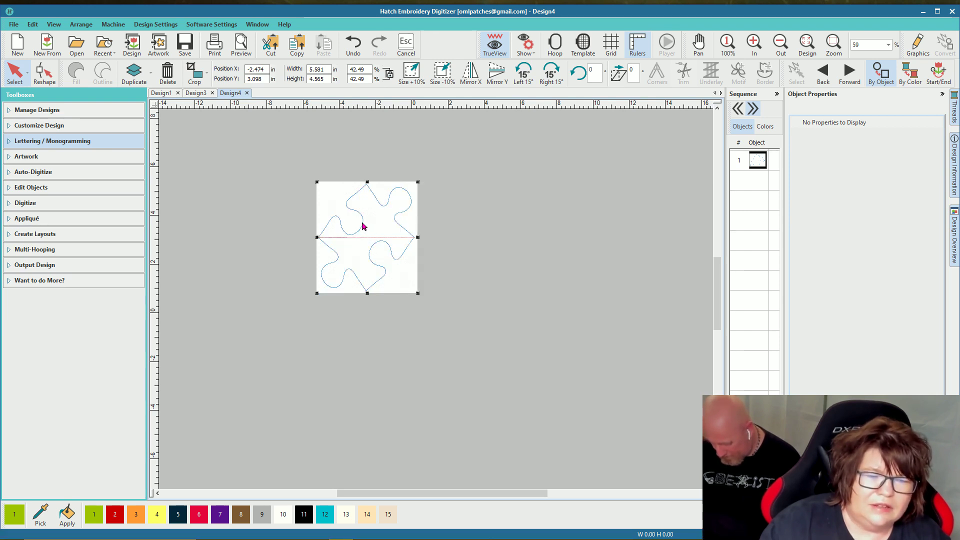
pyautogui.moveTo(364, 229); pyautogui.dragTo(403, 295)
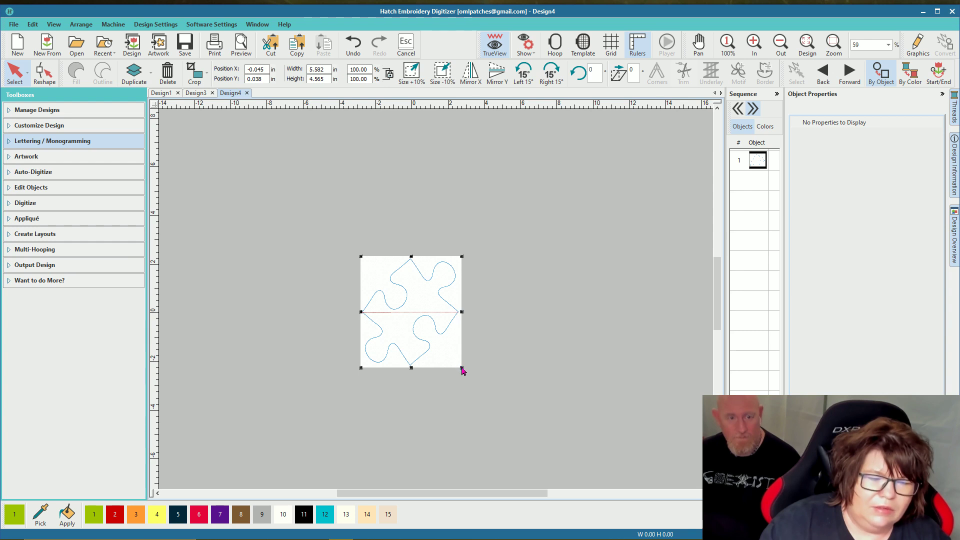
pyautogui.moveTo(460, 367); pyautogui.dragTo(418, 309)
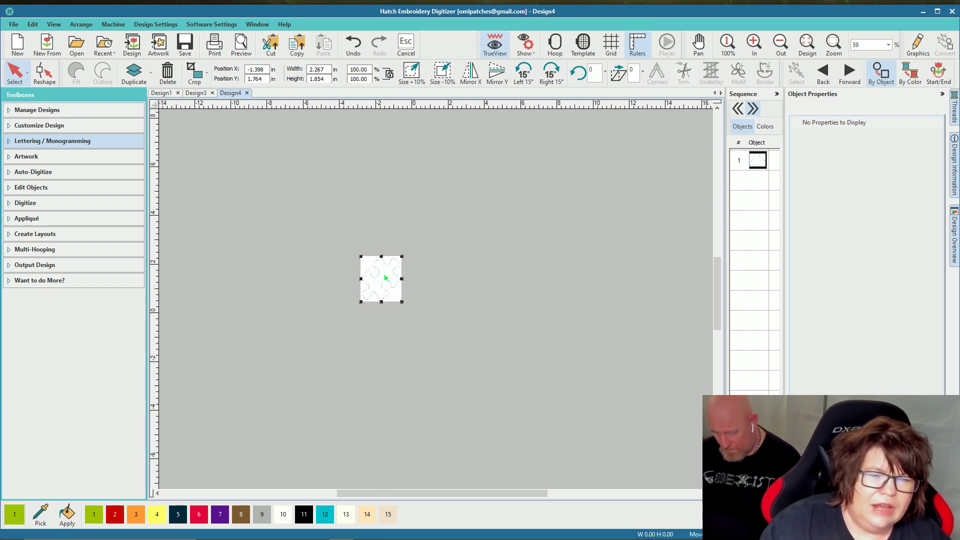
pyautogui.moveTo(386, 276); pyautogui.dragTo(407, 319)
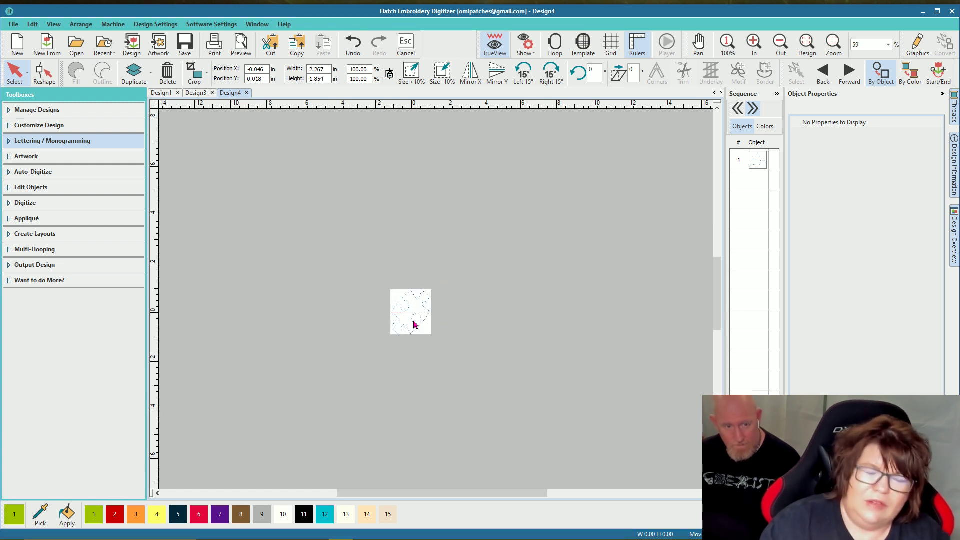
pyautogui.click(444, 320)
# Step: Begin a closed shape with a Single Run outline at the puzzle's left corner, tracing over the small bump and partway down its far side
pyautogui.scroll(6, 407, 321)
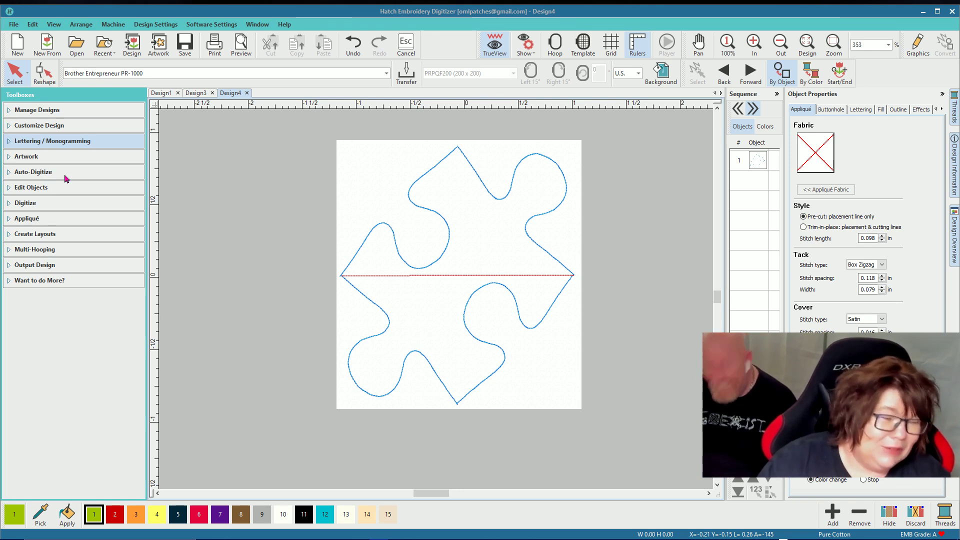
pyautogui.click(47, 204)
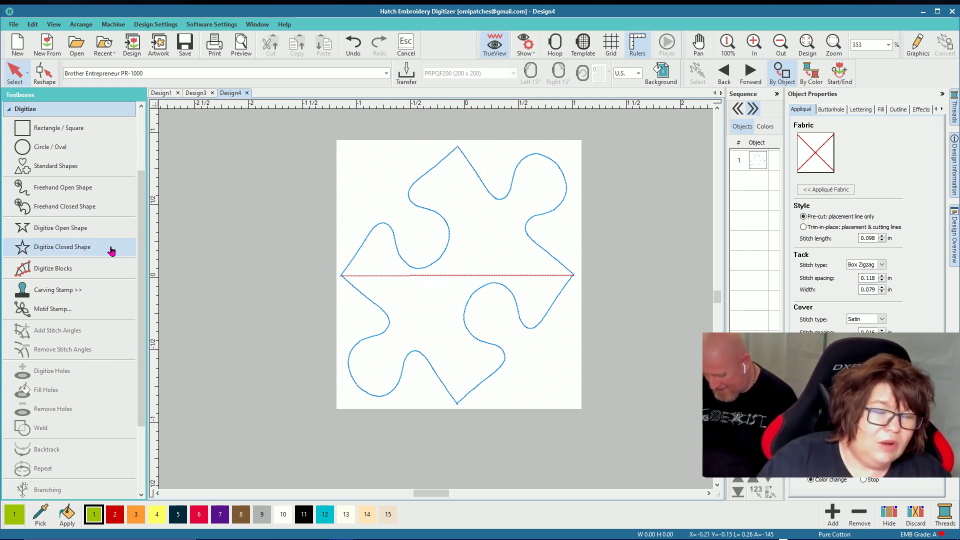
pyautogui.click(81, 249)
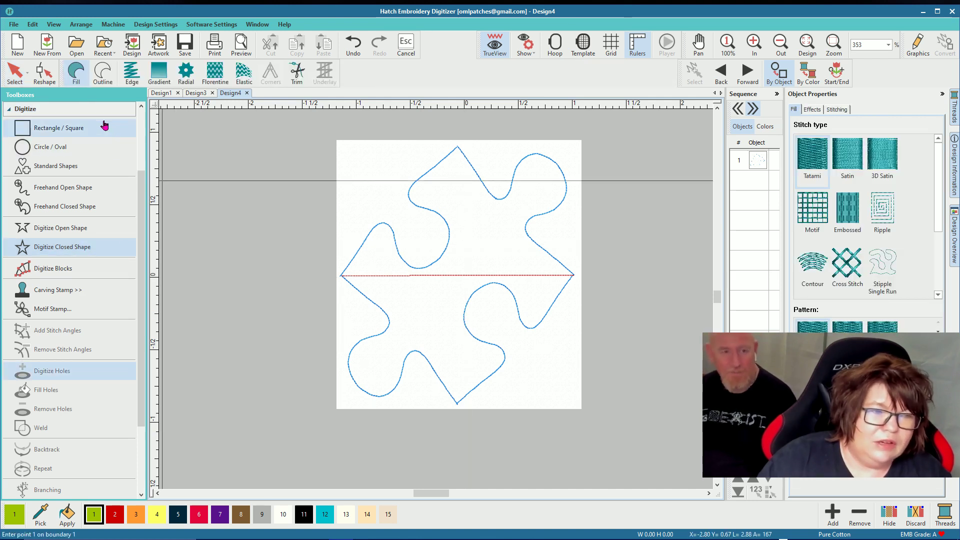
pyautogui.click(102, 74)
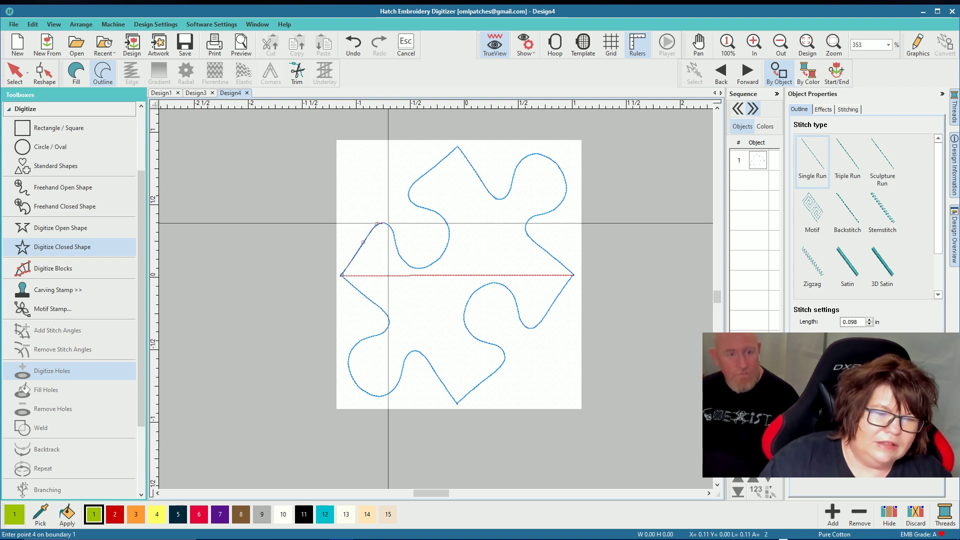
pyautogui.click(389, 224)
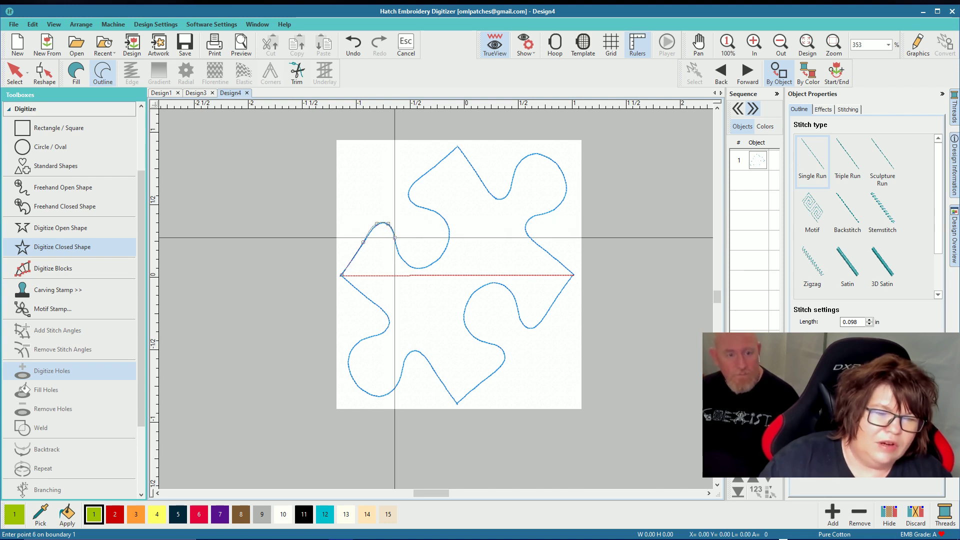
pyautogui.click(401, 258)
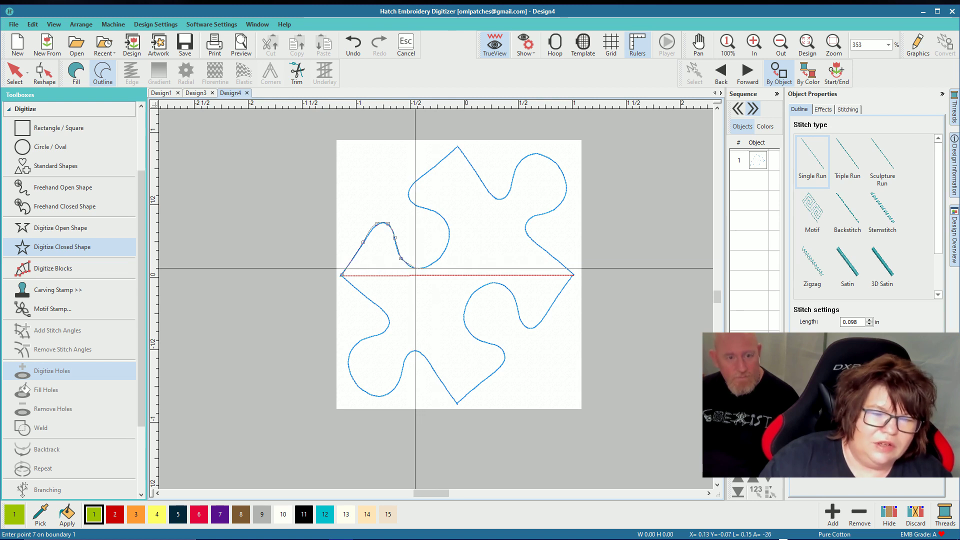
# Step: Continue the closed-shape outline around the large rounded curve on the puzzle's upper-left edge and up to the top peak
pyautogui.click(415, 268)
pyautogui.click(440, 259)
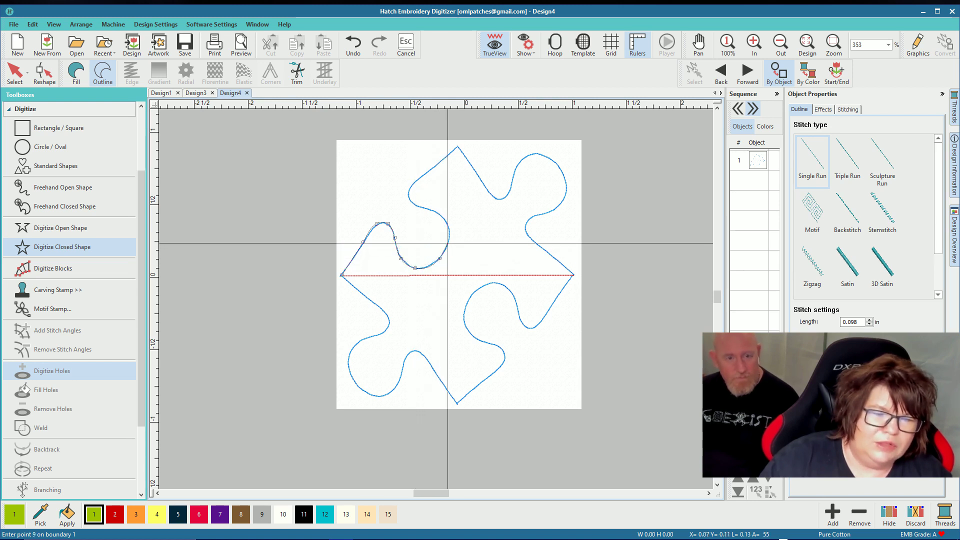
pyautogui.click(450, 238)
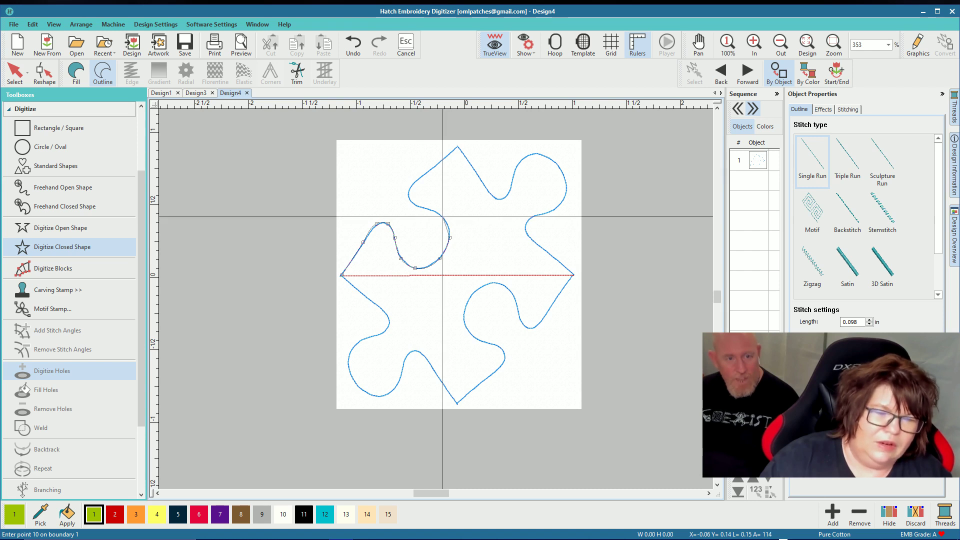
pyautogui.click(426, 207)
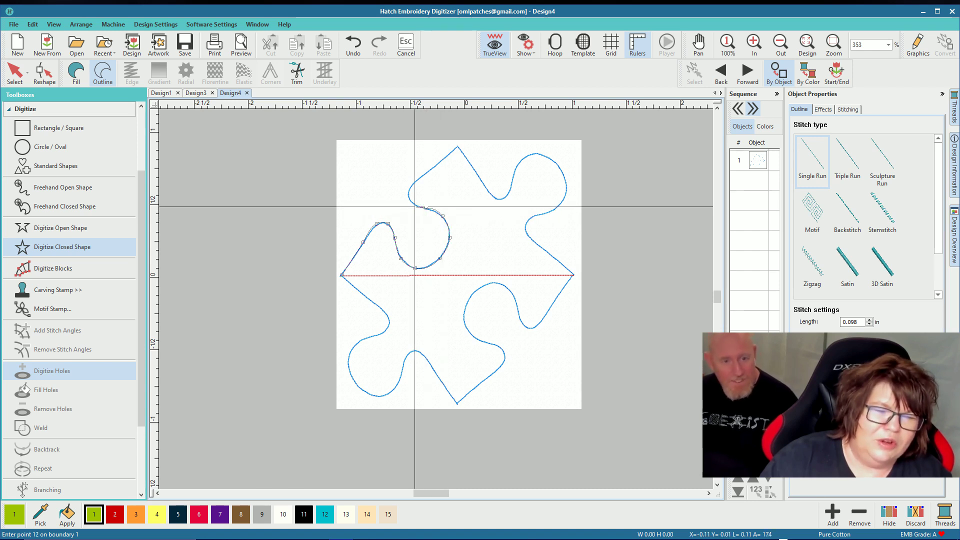
pyautogui.click(414, 207)
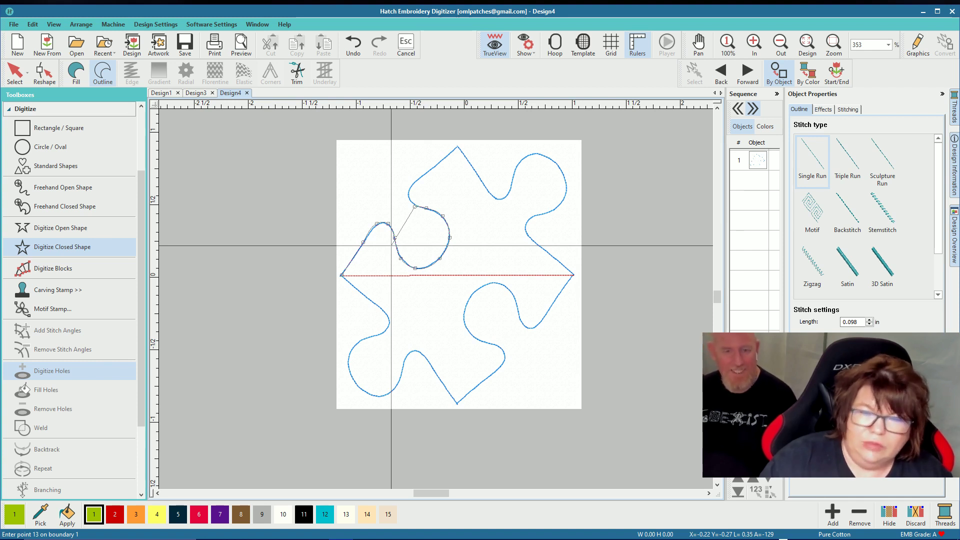
pyautogui.click(410, 186)
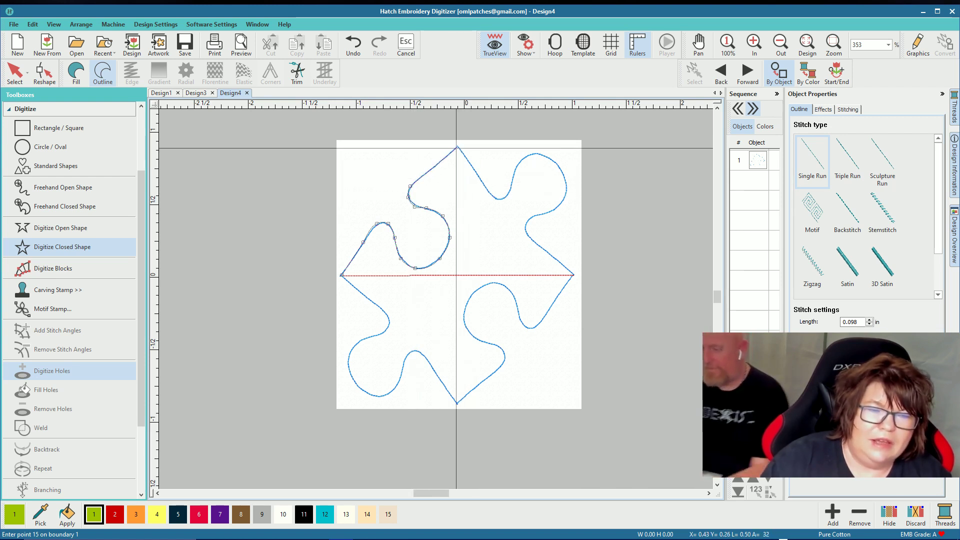
pyautogui.click(457, 147)
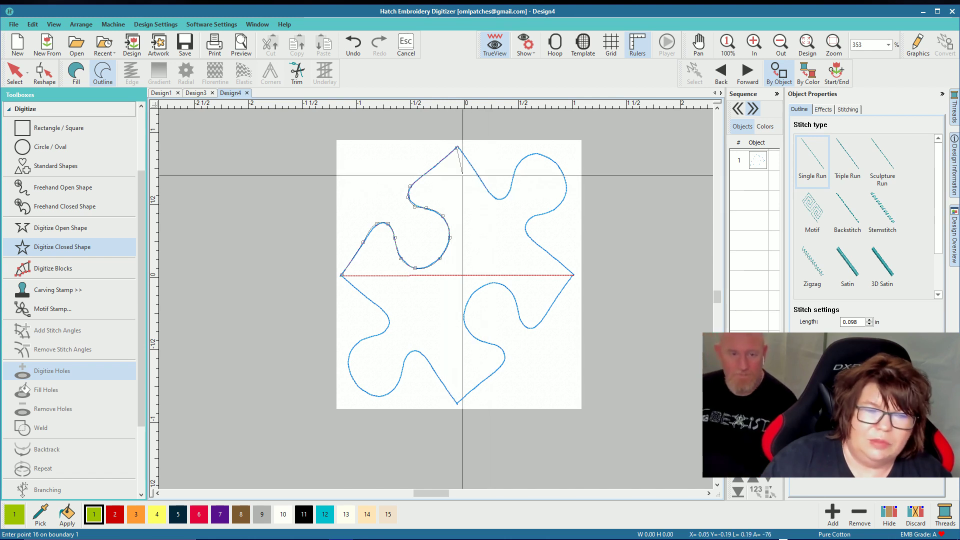
# Step: Continue the closed-shape outline from the top peak through the small dip and around the large upper-right knob
pyautogui.click(490, 193)
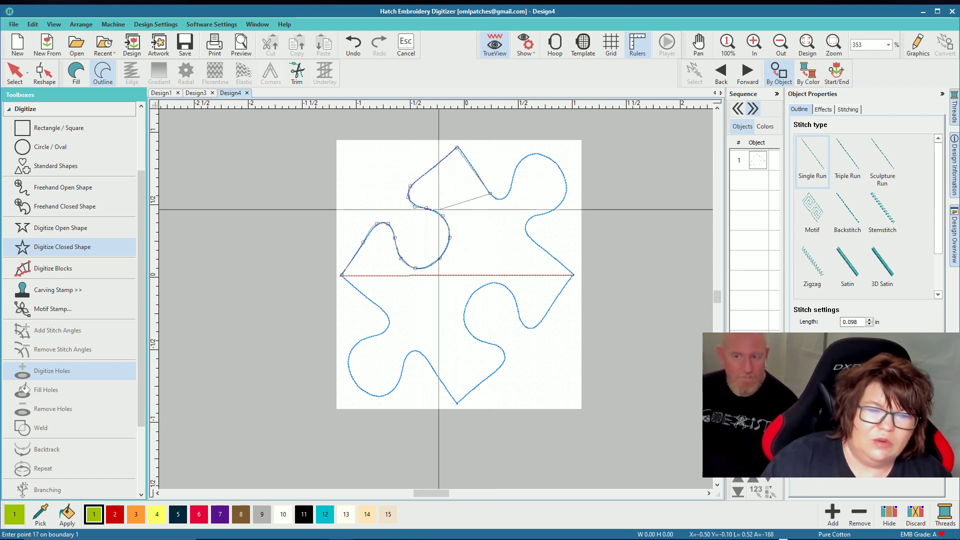
pyautogui.scroll(3, 480, 219)
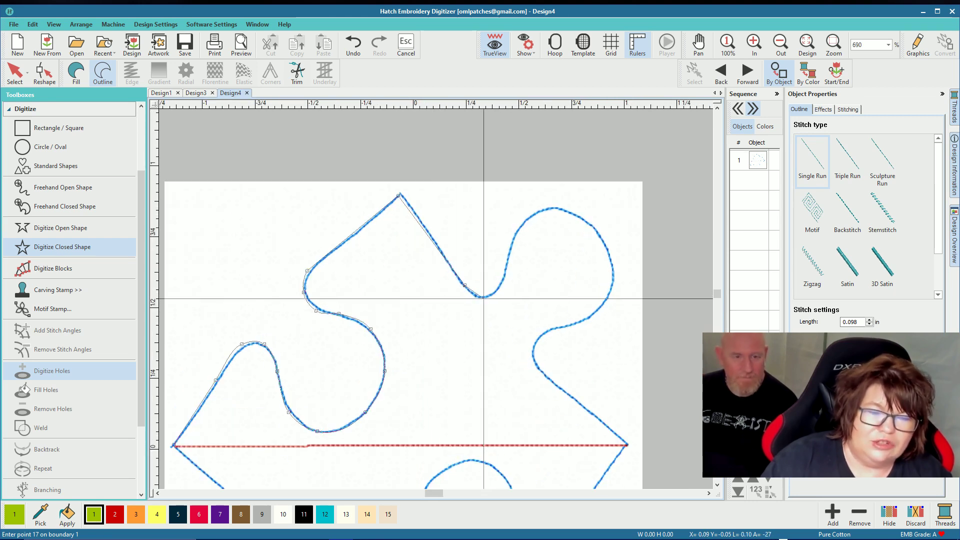
pyautogui.click(494, 295)
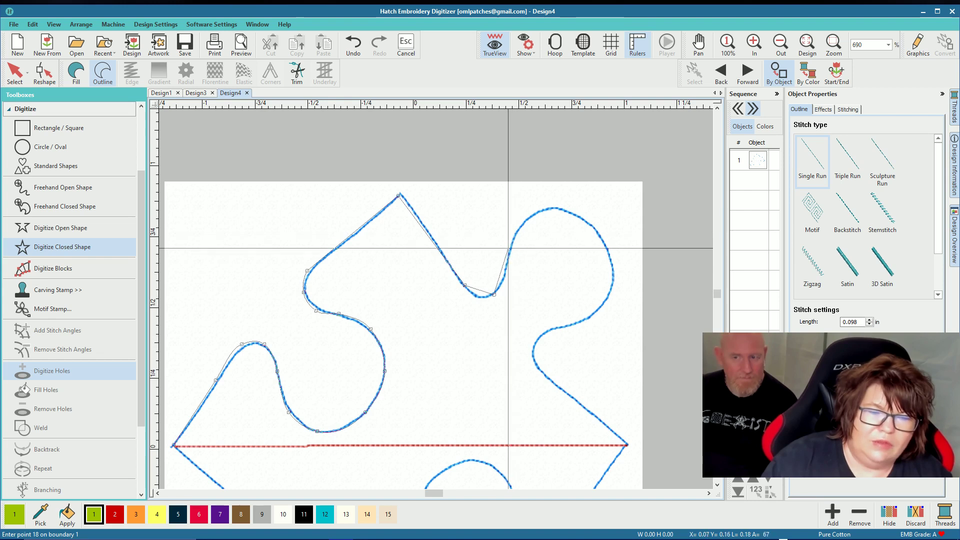
pyautogui.click(511, 247)
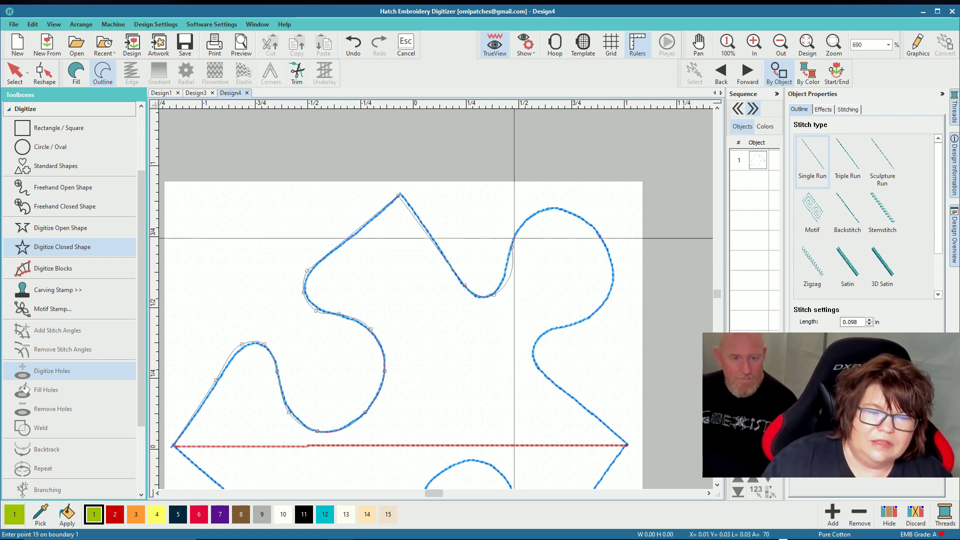
pyautogui.click(540, 211)
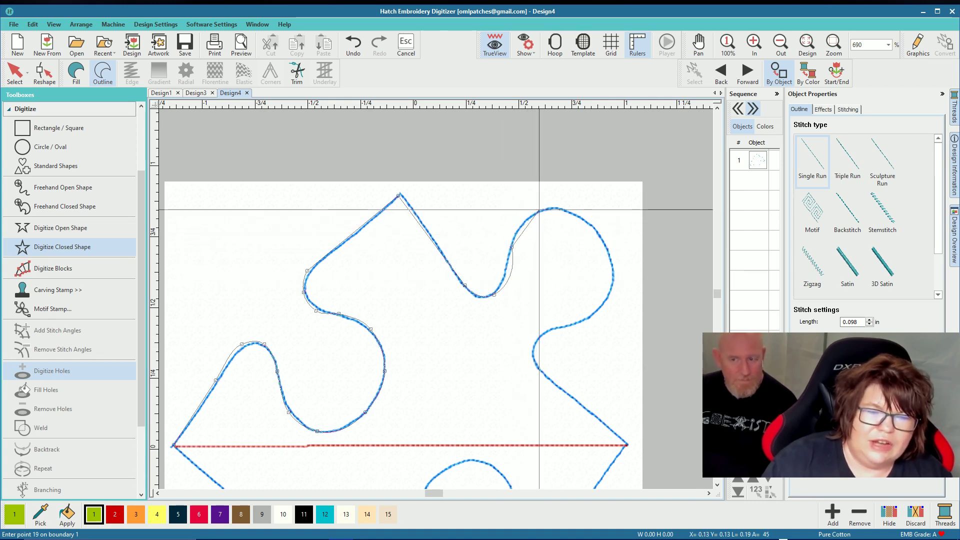
pyautogui.click(603, 243)
pyautogui.click(606, 302)
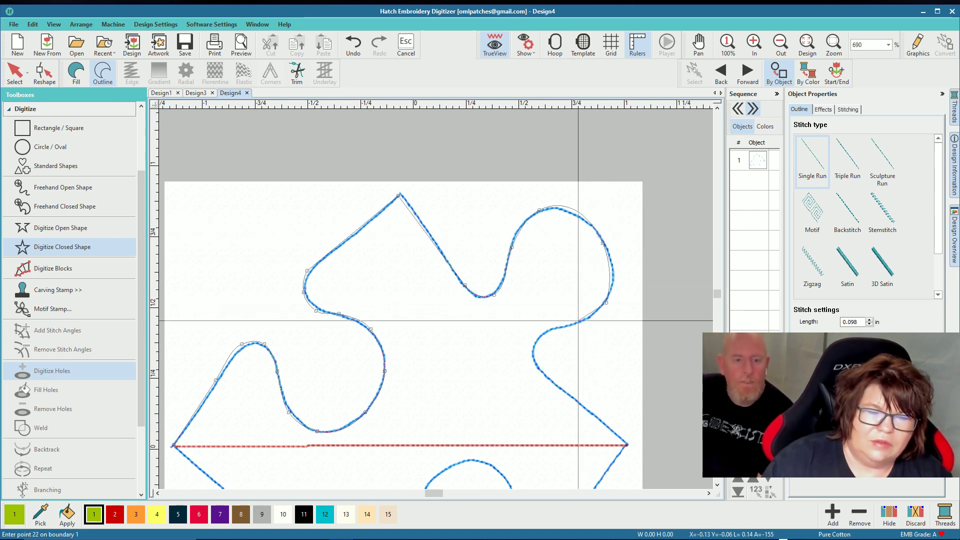
# Step: Trace the closed-shape outline around the inward curve below the upper-right knob and straight to the puzzle's right corner
pyautogui.click(545, 332)
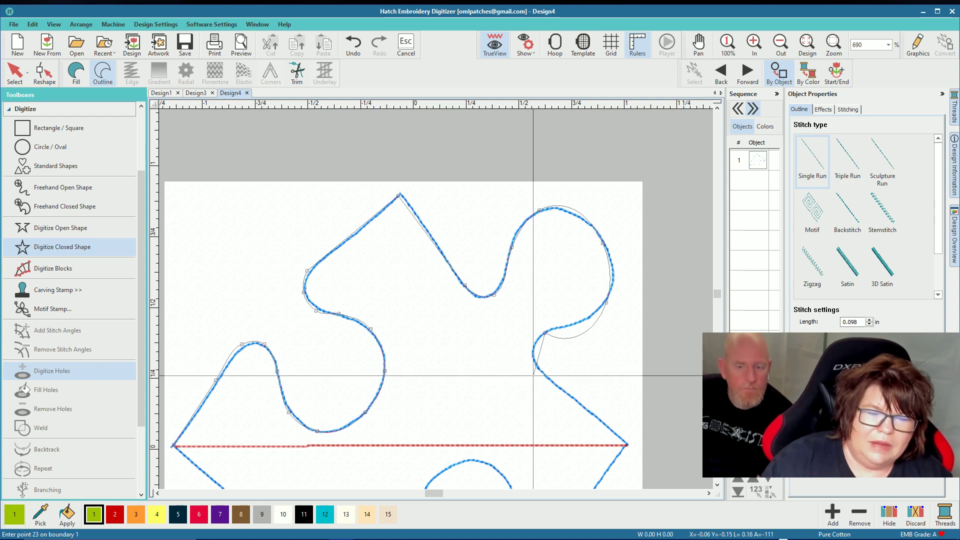
pyautogui.click(534, 357)
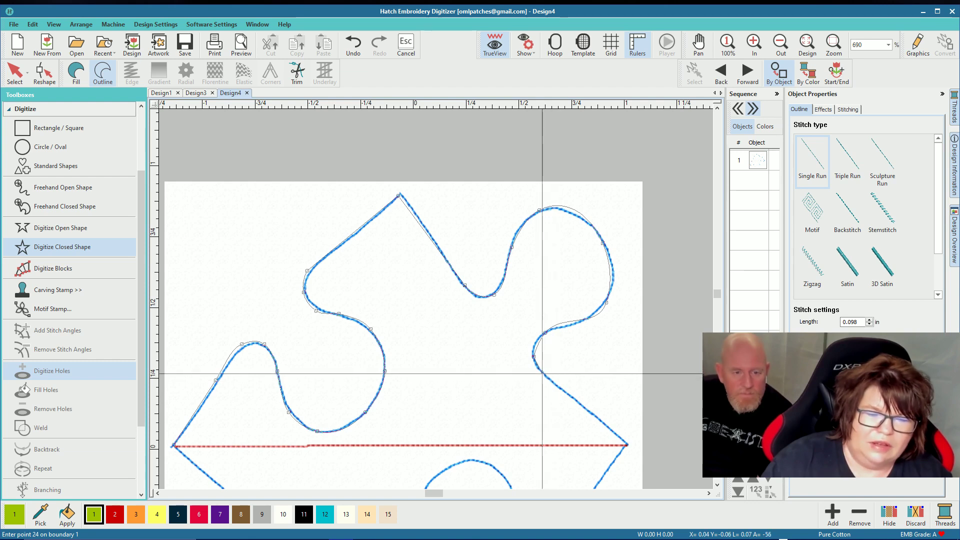
pyautogui.click(542, 373)
pyautogui.click(626, 443)
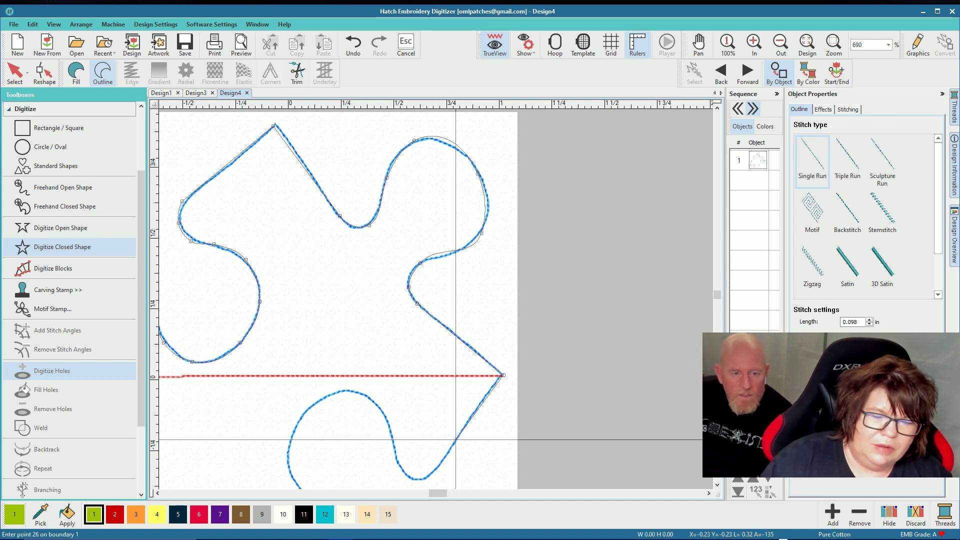
# Step: Continue the closed-shape outline from the right corner down and around the small dip on the puzzle's lower-right edge
pyautogui.click(456, 440)
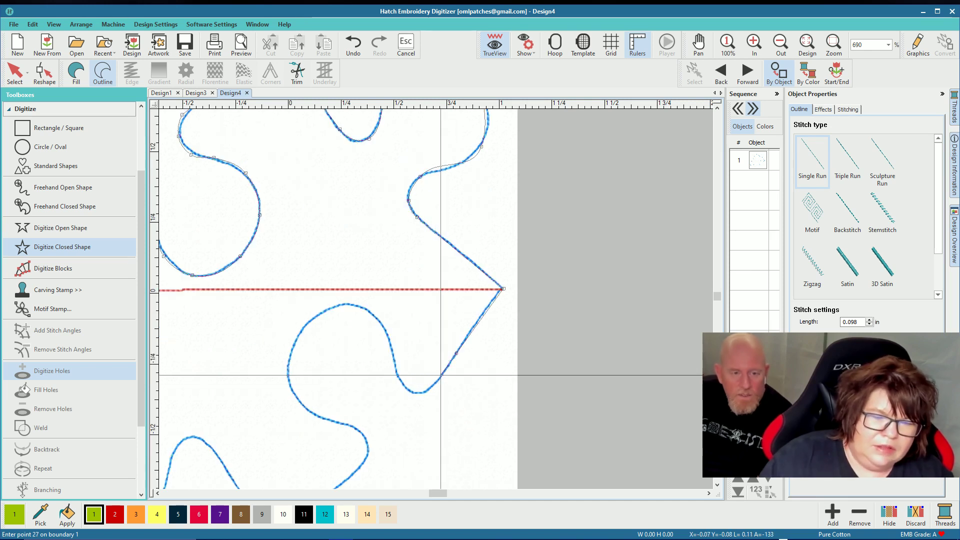
pyautogui.click(441, 375)
pyautogui.click(432, 387)
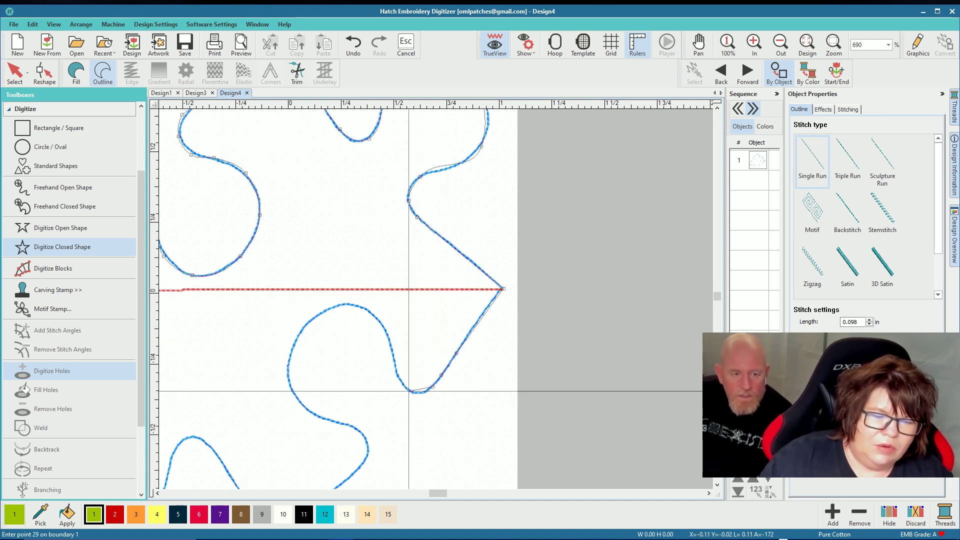
pyautogui.click(409, 391)
pyautogui.click(395, 370)
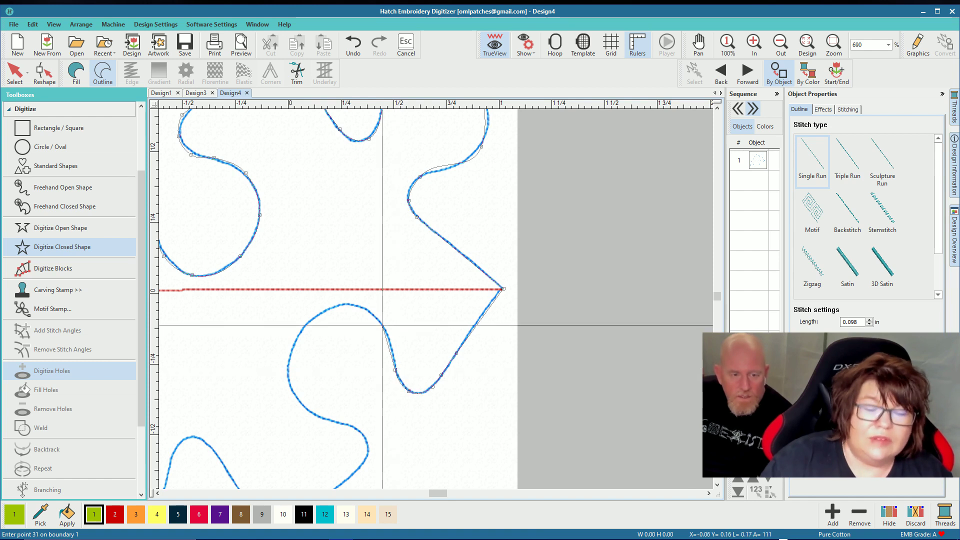
# Step: Trace the closed-shape outline around the large rounded curve on the puzzle's lower-right edge
pyautogui.click(387, 333)
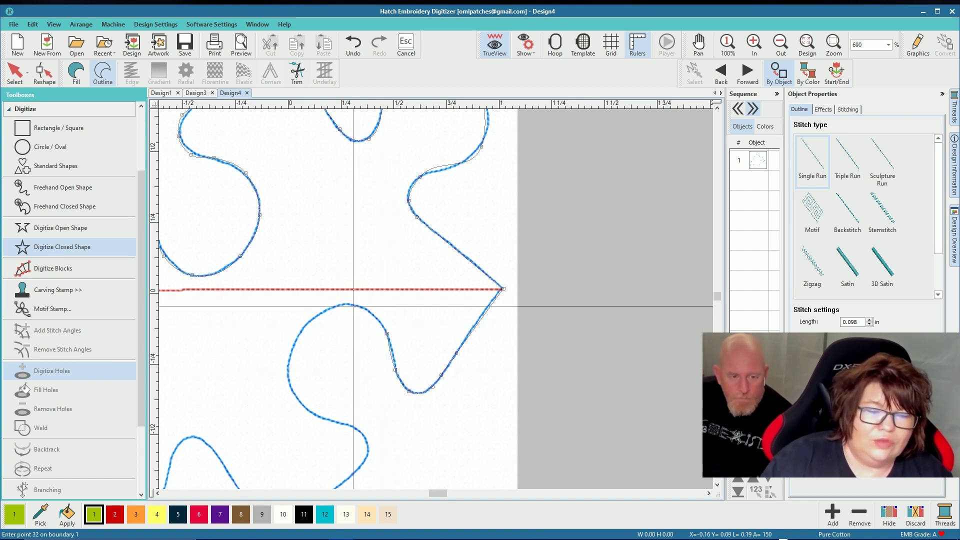
pyautogui.click(353, 305)
pyautogui.click(311, 320)
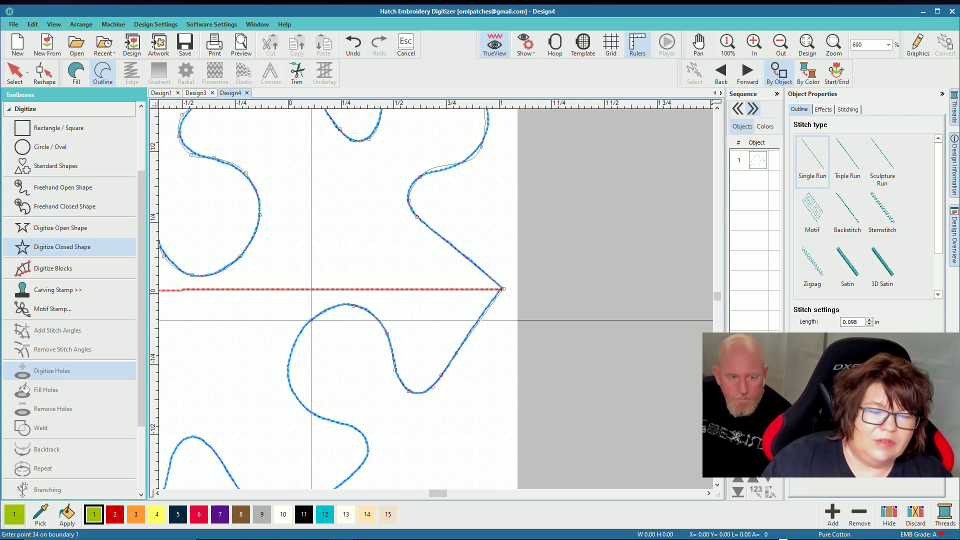
pyautogui.click(290, 356)
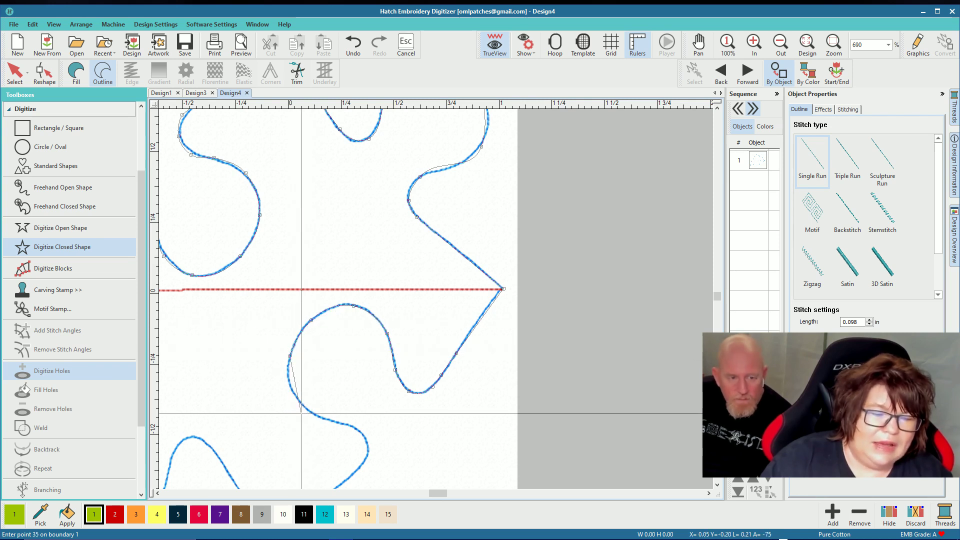
pyautogui.click(298, 400)
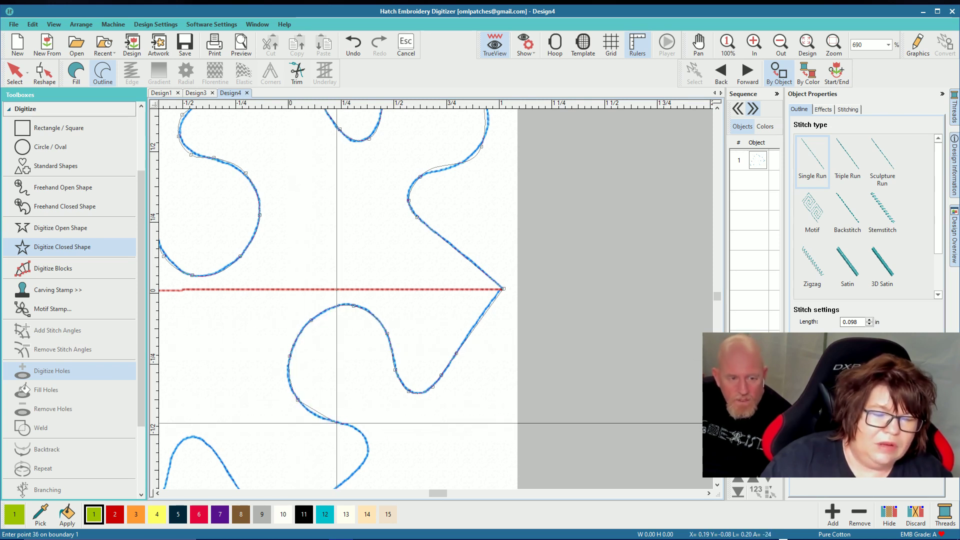
# Step: Extend the closed-shape outline around the bend below the large lower-right curve and down to the puzzle's bottom tip
pyautogui.click(337, 423)
pyautogui.click(365, 435)
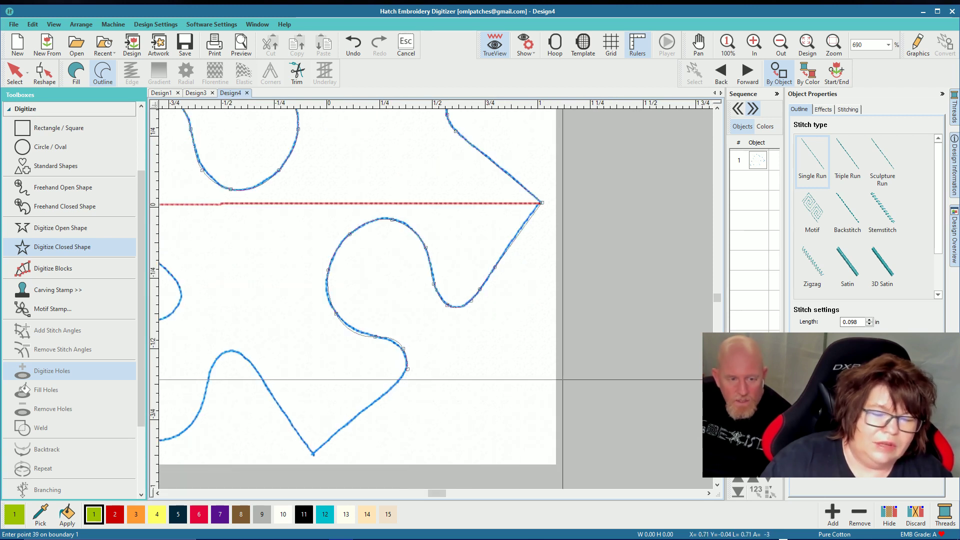
pyautogui.click(399, 381)
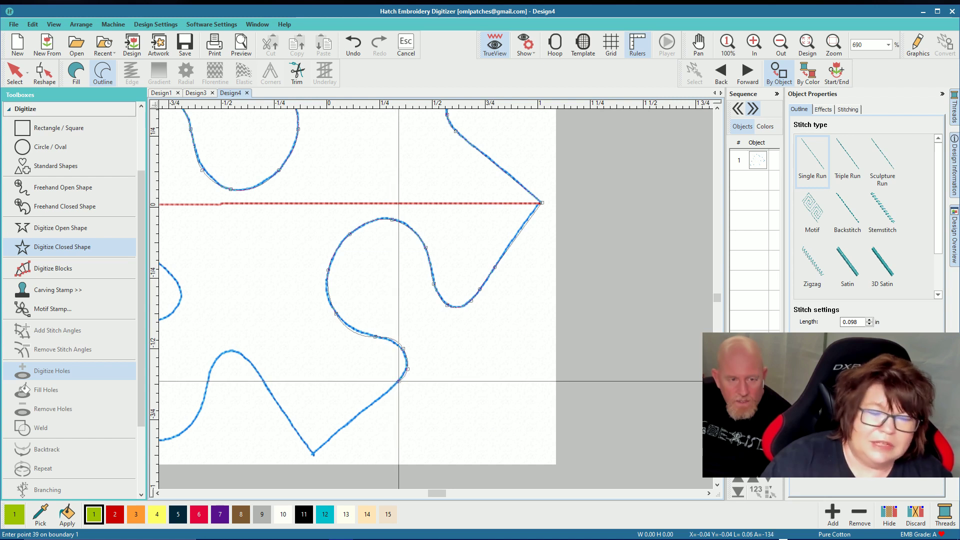
pyautogui.click(313, 455)
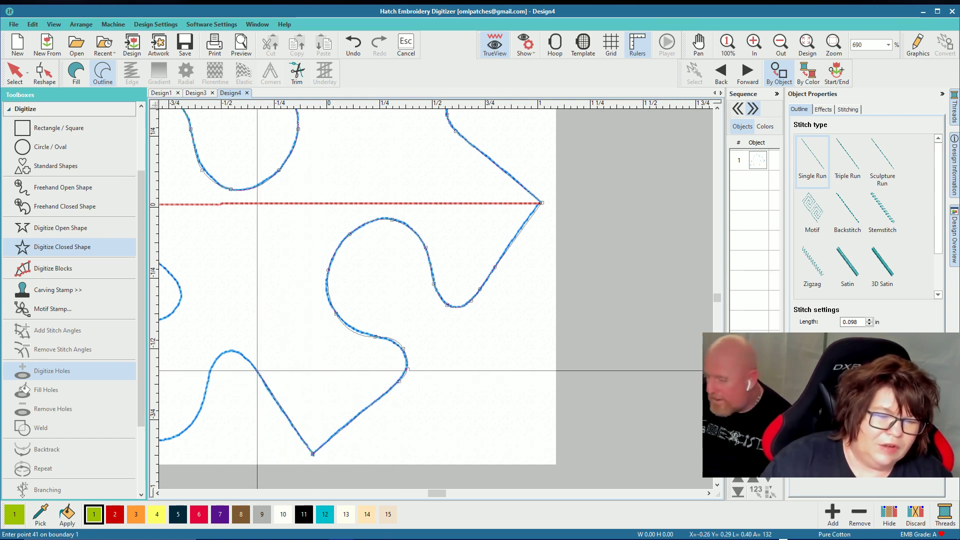
# Step: Continue the closed-shape outline from the bottom tip up and over the small bump to its left
pyautogui.click(254, 369)
pyautogui.click(240, 354)
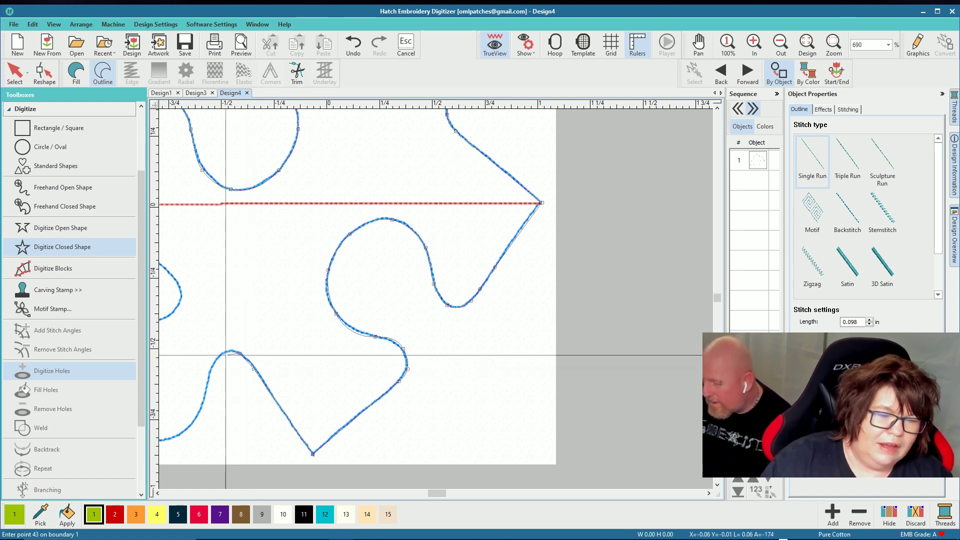
pyautogui.click(221, 354)
pyautogui.click(209, 375)
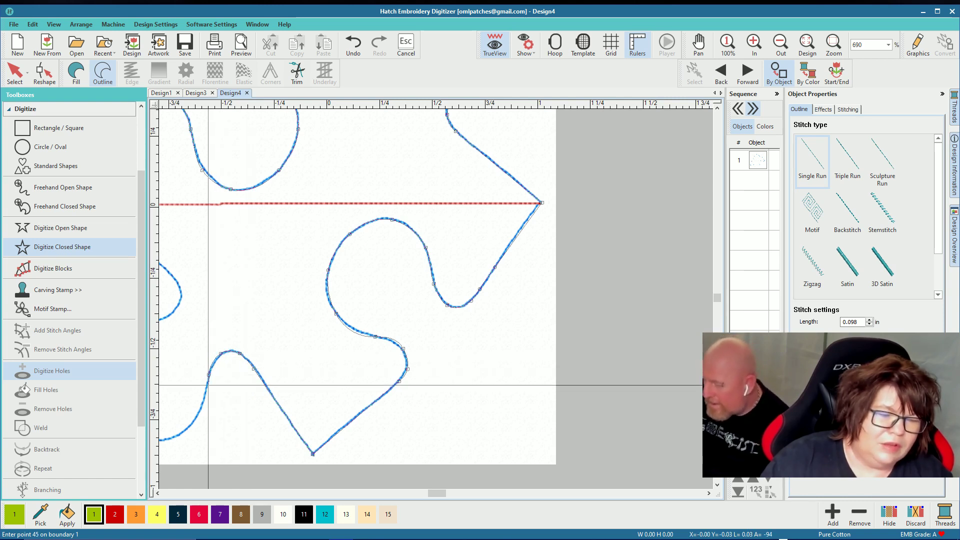
# Step: Trace the closed-shape outline around the large knob on the puzzle's lower-left edge
pyautogui.moveTo(205, 439); pyautogui.dragTo(330, 367)
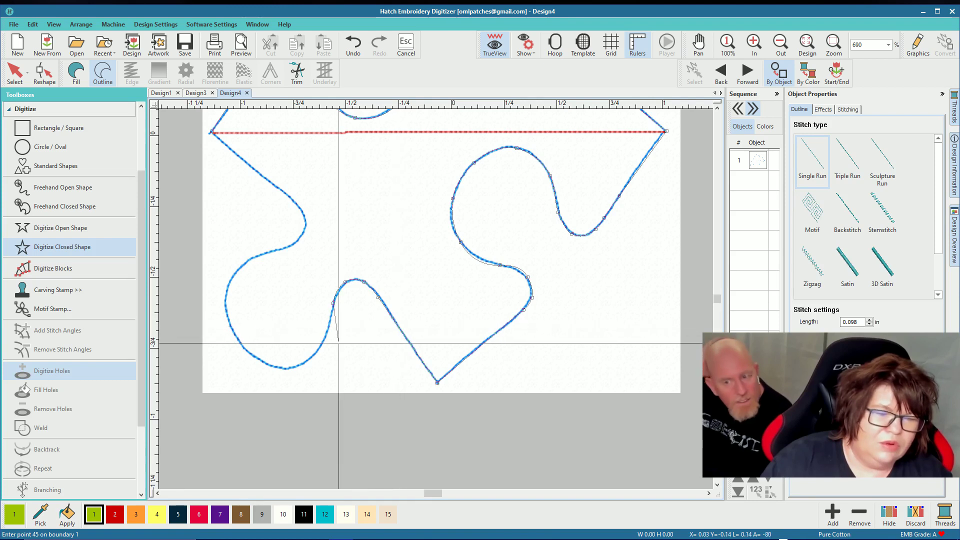
pyautogui.click(329, 329)
pyautogui.click(317, 353)
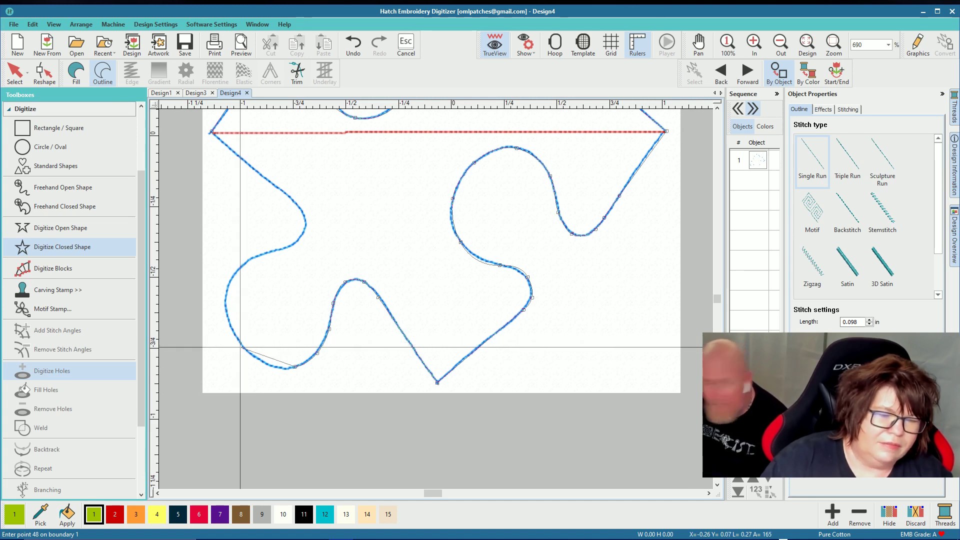
pyautogui.click(239, 345)
pyautogui.click(226, 298)
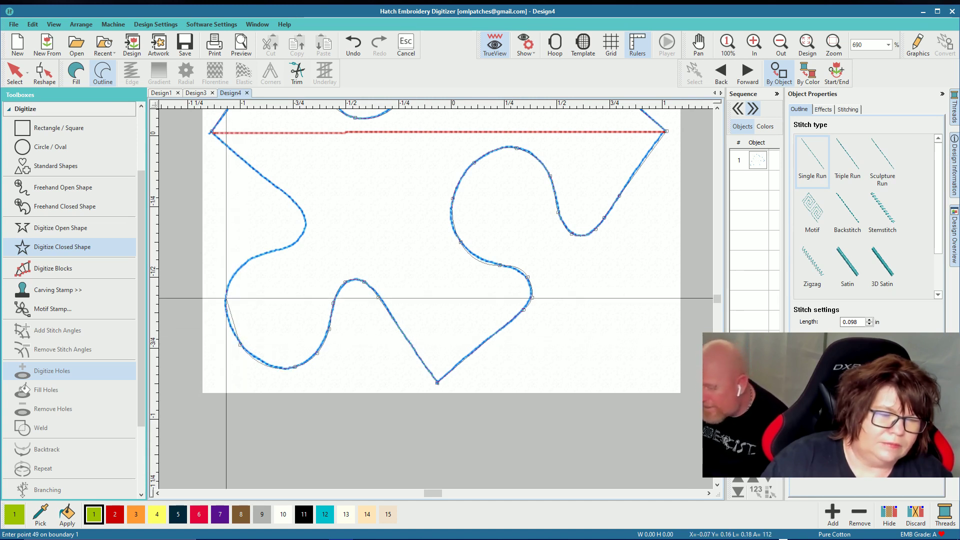
pyautogui.click(244, 262)
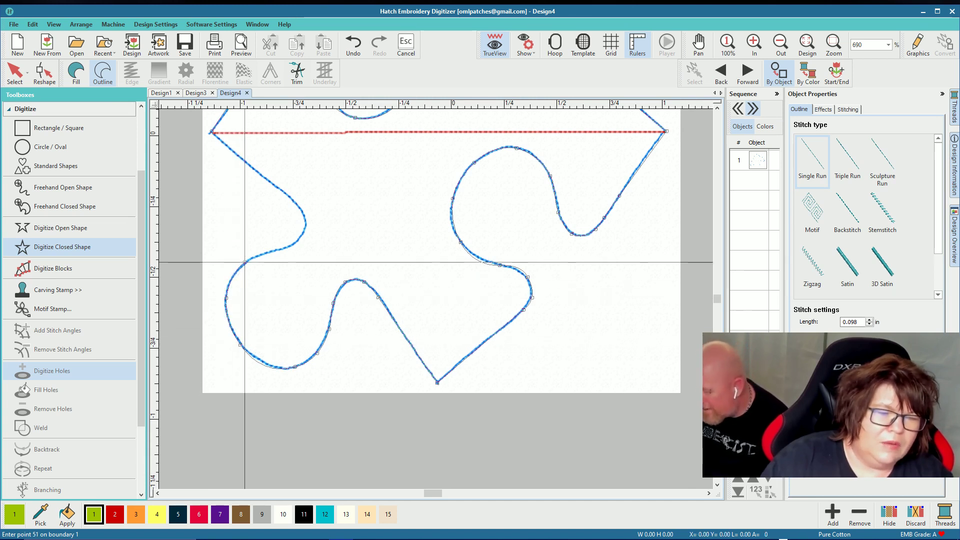
# Step: Trace the last bend back up to the puzzle's left corner, complete the closed Single Run shape and exit the digitizing tool
pyautogui.click(283, 247)
pyautogui.click(304, 231)
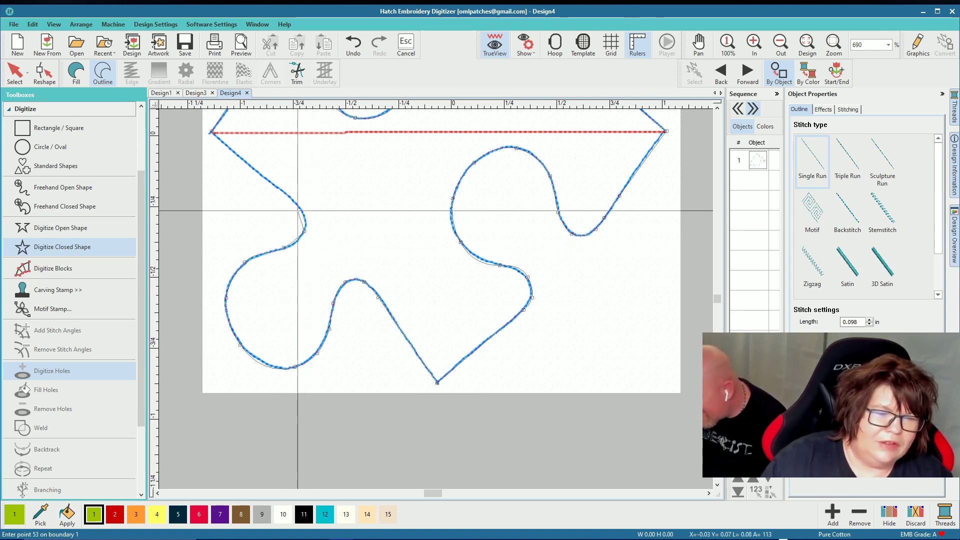
pyautogui.click(303, 212)
pyautogui.click(267, 179)
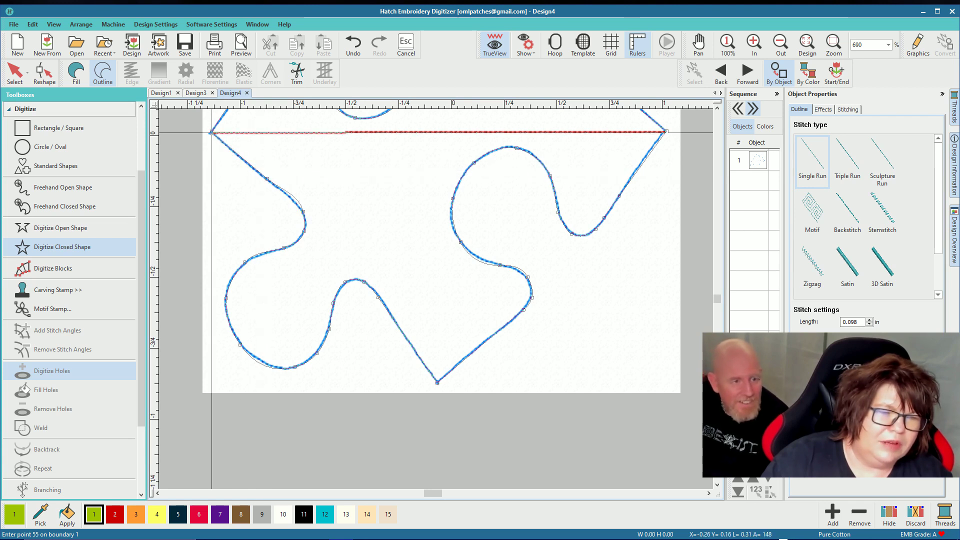
pyautogui.press('Return')
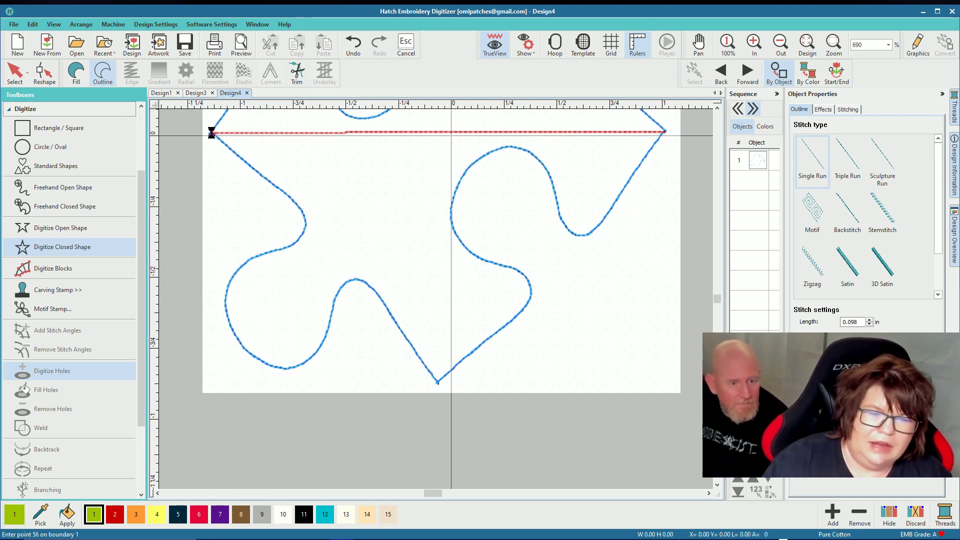
pyautogui.press('Escape')
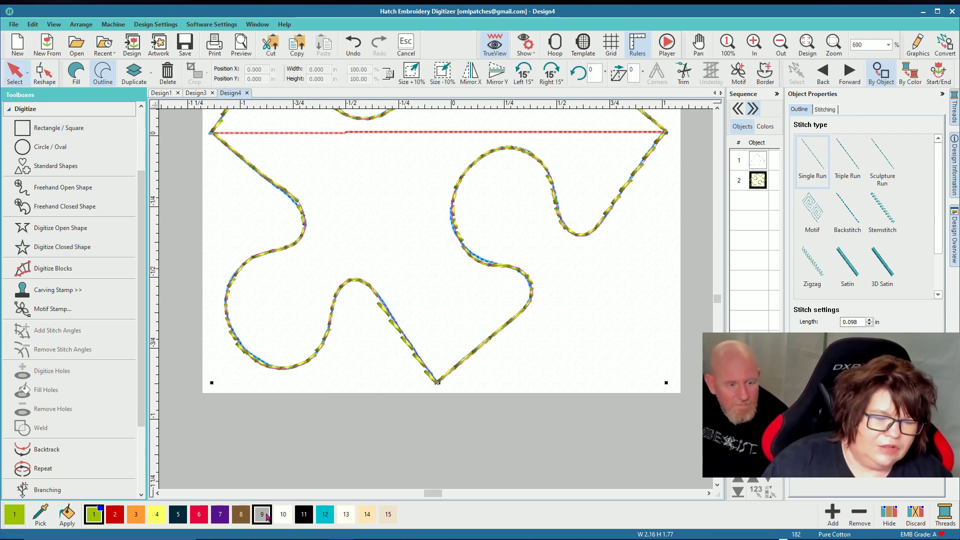
# Step: Recolour the finished puzzle outline with black thread color 11 and check its upper half
pyautogui.click(305, 514)
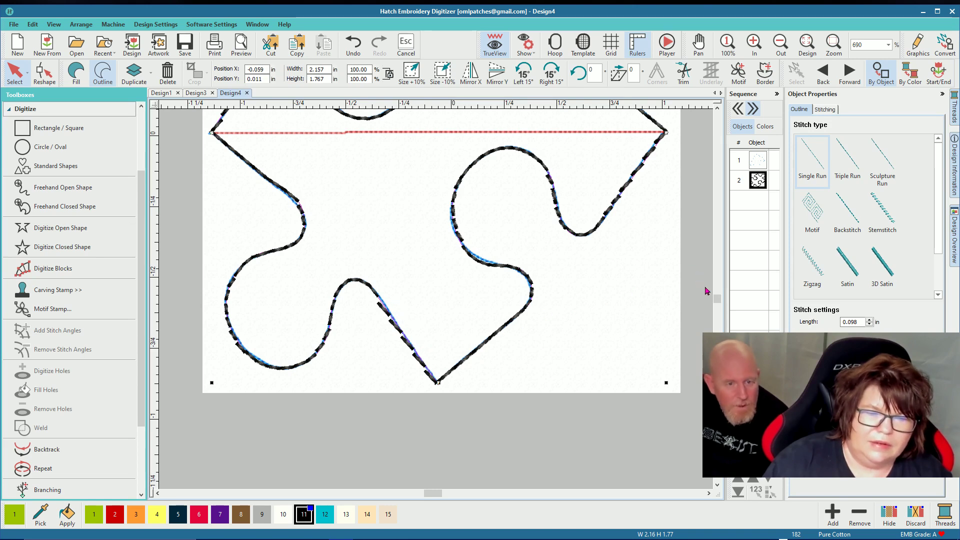
pyautogui.click(717, 108)
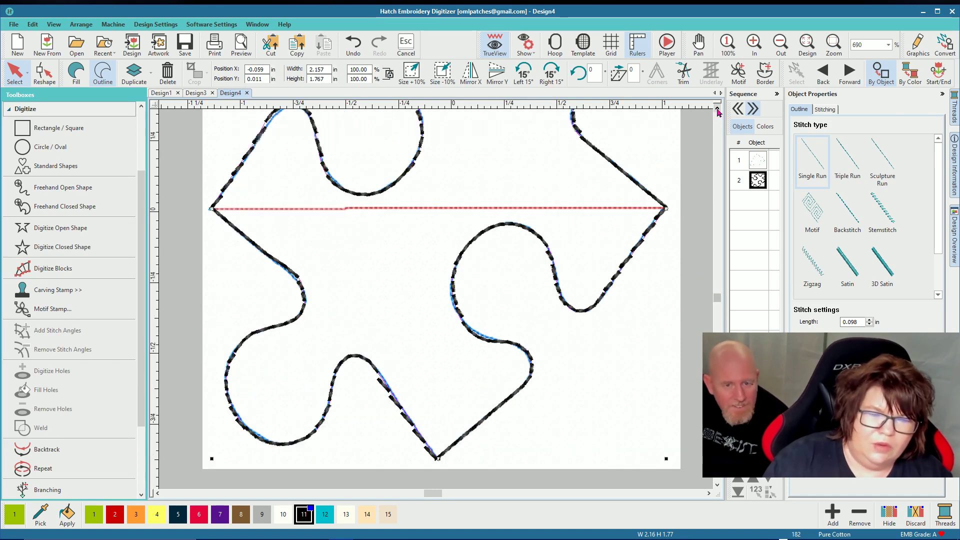
pyautogui.click(717, 108)
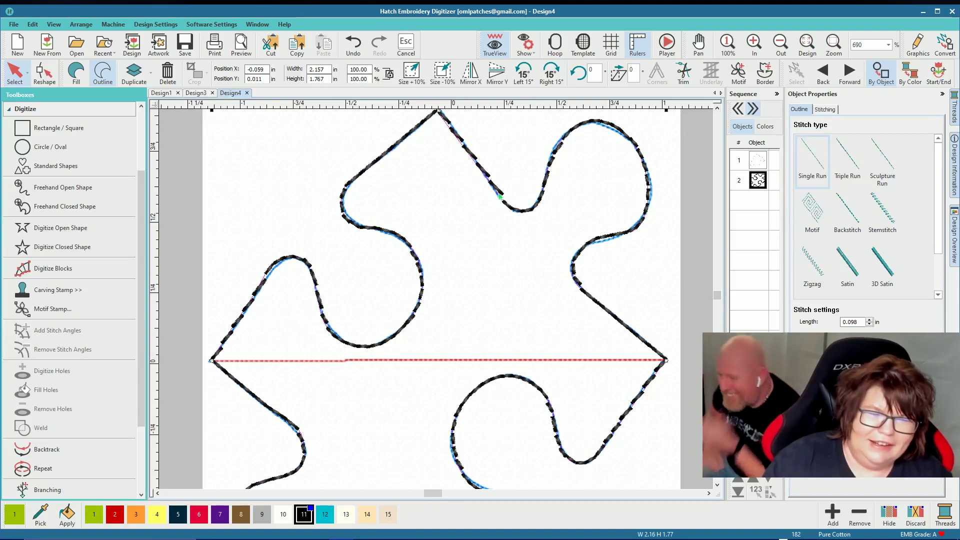
# Step: Collapse the Digitize toolbox, then switch TrueView off and back on to inspect the outline against the artwork
pyautogui.click(59, 109)
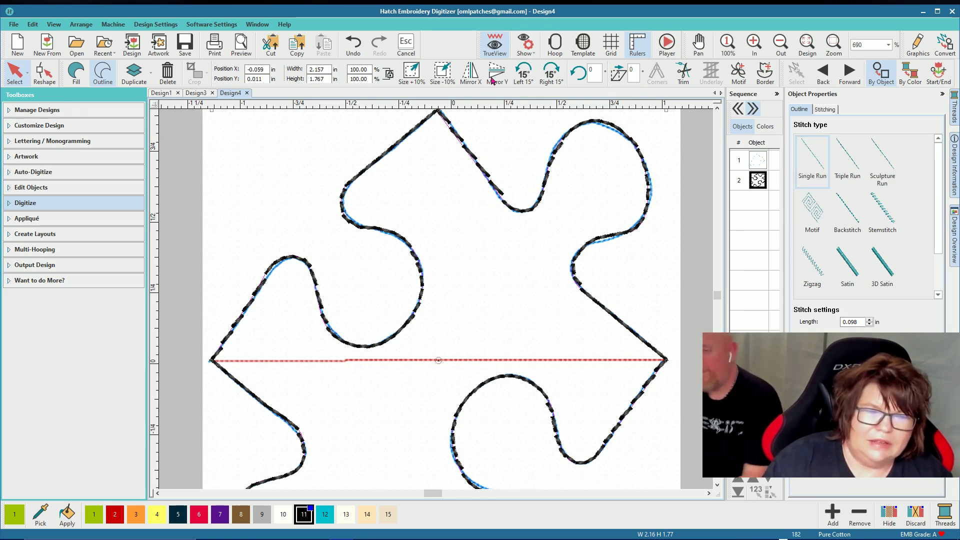
pyautogui.click(494, 46)
pyautogui.click(495, 46)
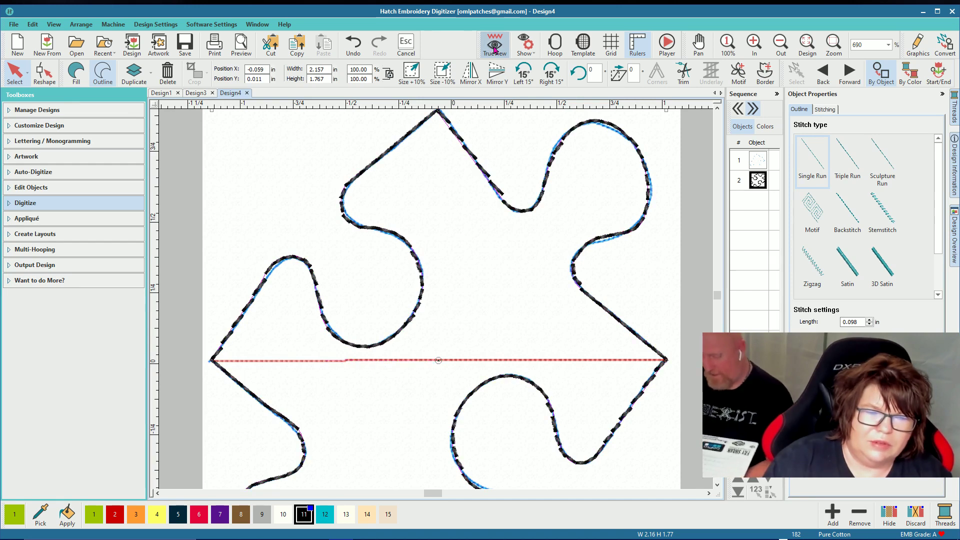
pyautogui.scroll(-4, 436, 299)
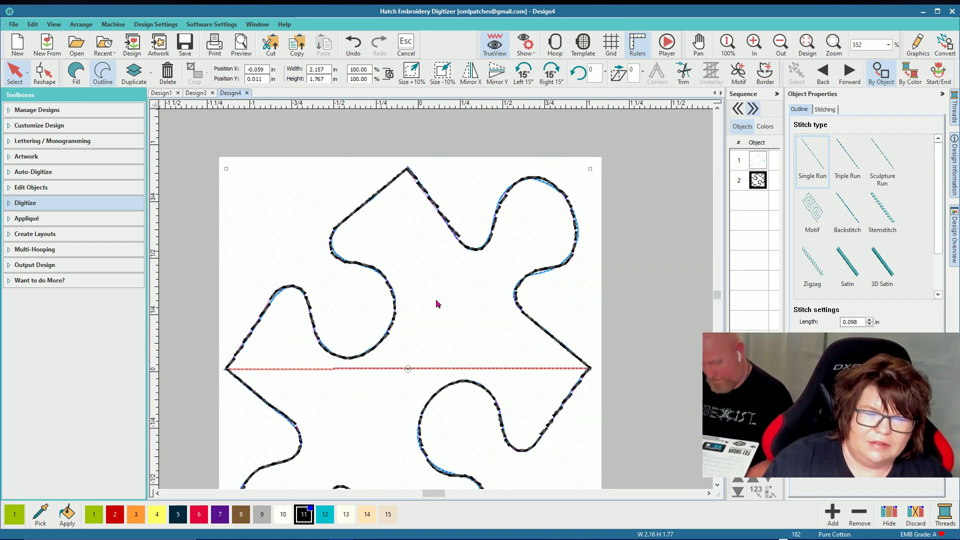
# Step: Reshape the outline's upper half, adjusting points on the upper-right knob, the valley beside it and the upper-left bend to match the artwork
pyautogui.scroll(3, 427, 317)
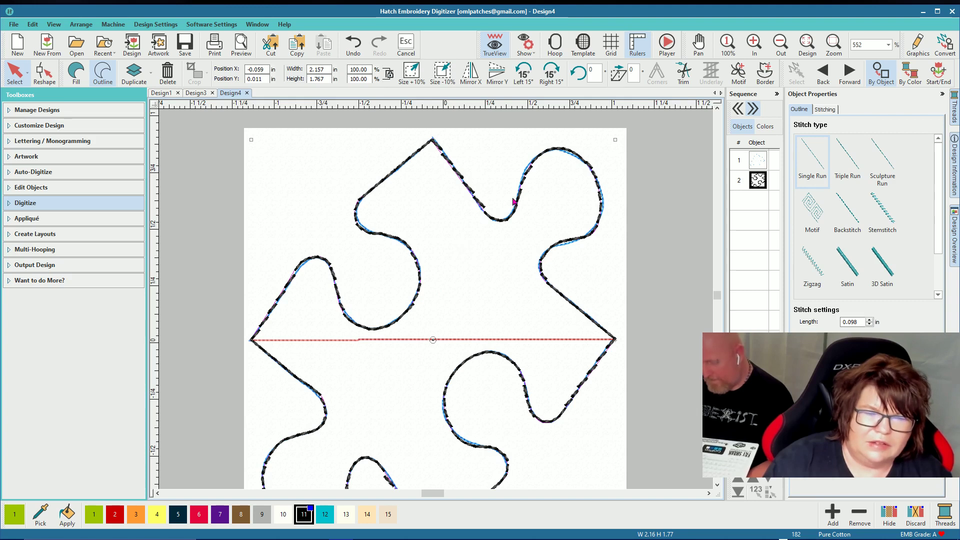
pyautogui.click(45, 72)
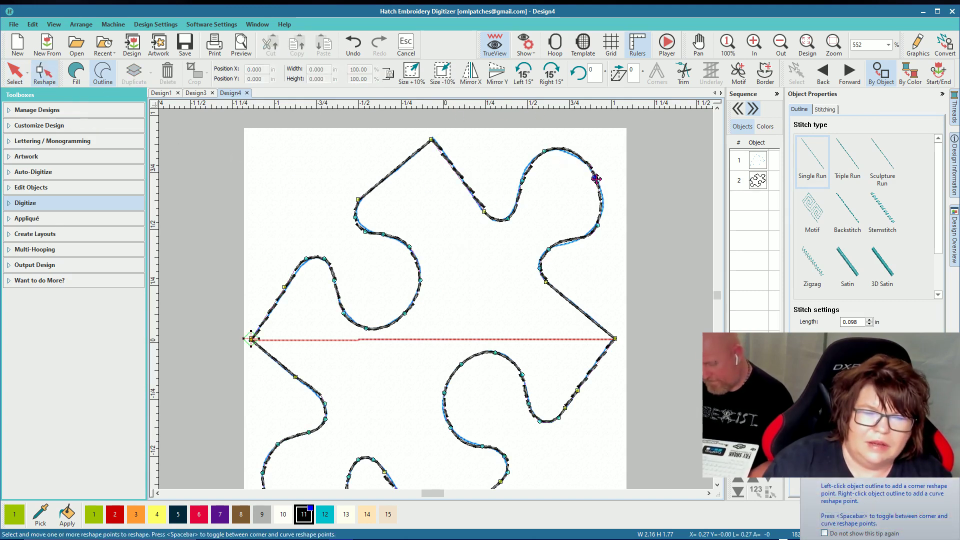
pyautogui.click(584, 164)
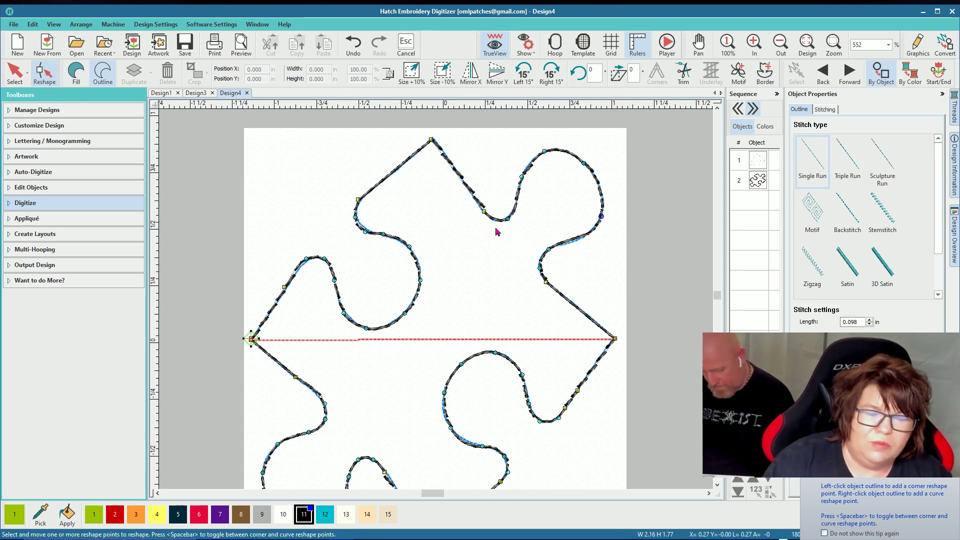
pyautogui.click(482, 211)
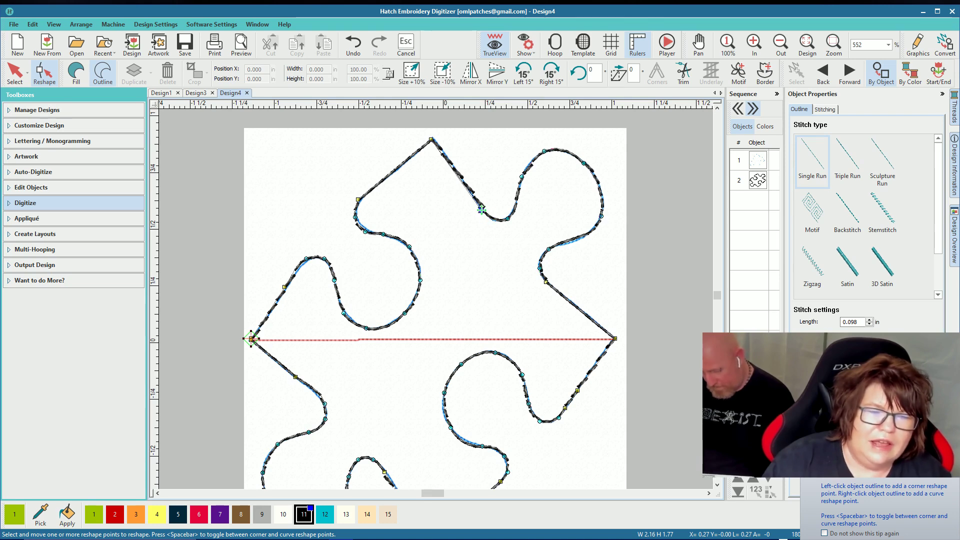
pyautogui.rightClick(365, 230)
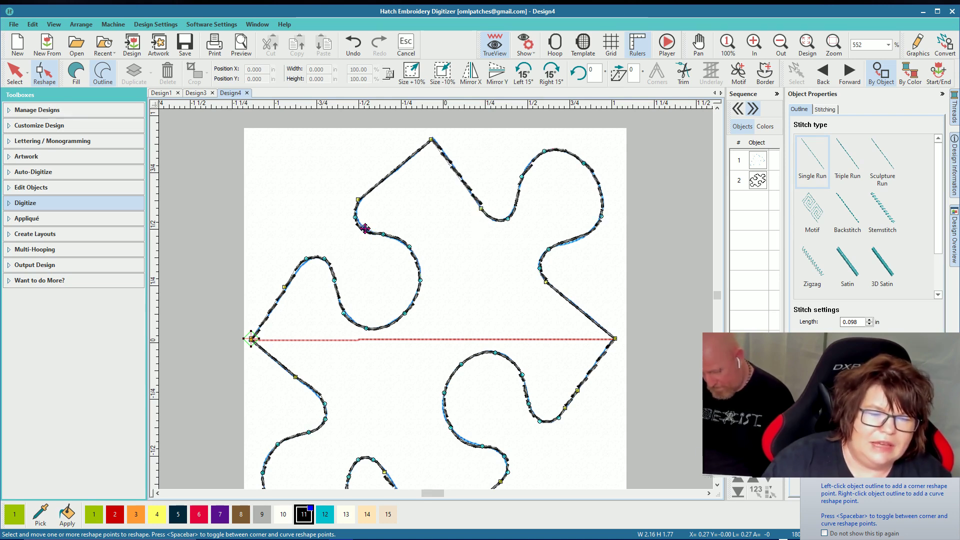
# Step: Shift the reshape point on the outline's lower-right straight edge closer to the bend and finish reshaping
pyautogui.click(577, 389)
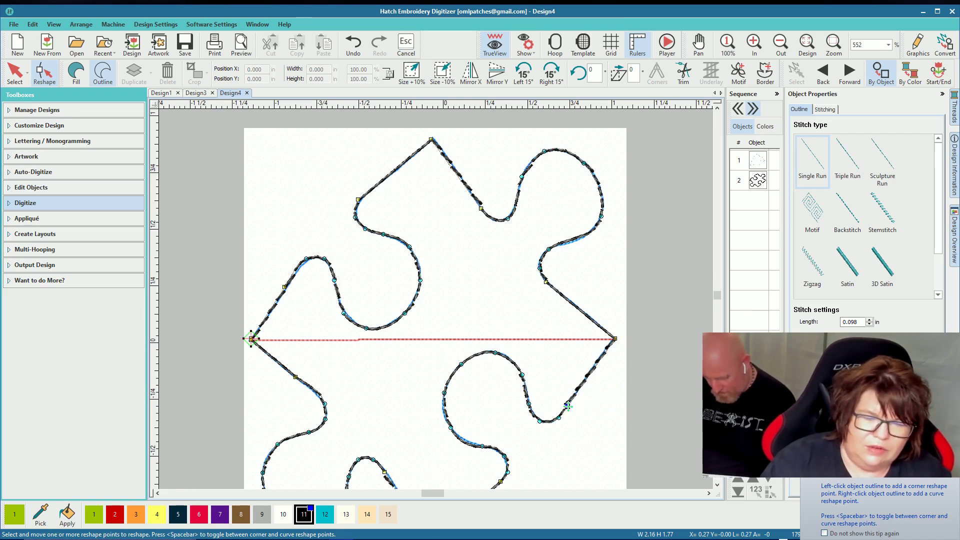
pyautogui.moveTo(577, 389); pyautogui.dragTo(572, 401)
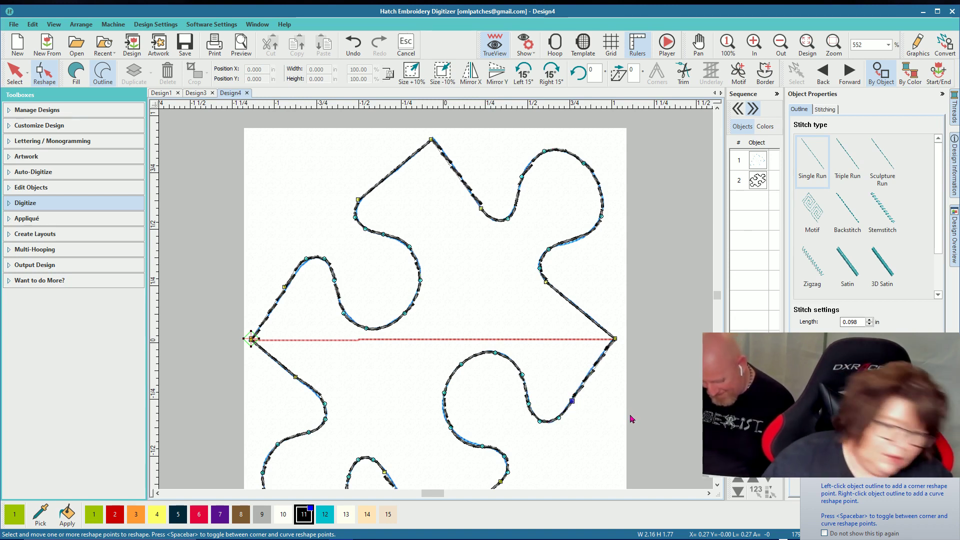
pyautogui.scroll(-3, 568, 415)
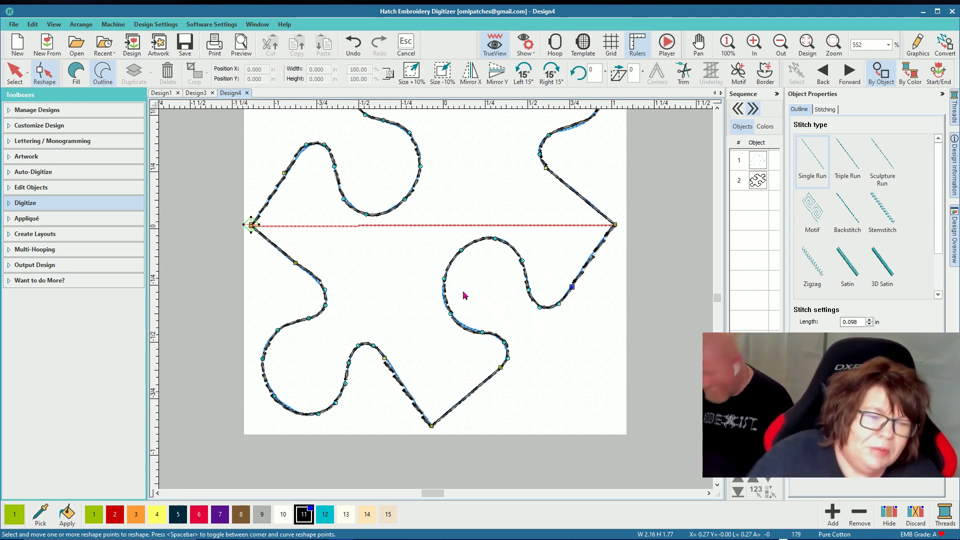
pyautogui.click(15, 73)
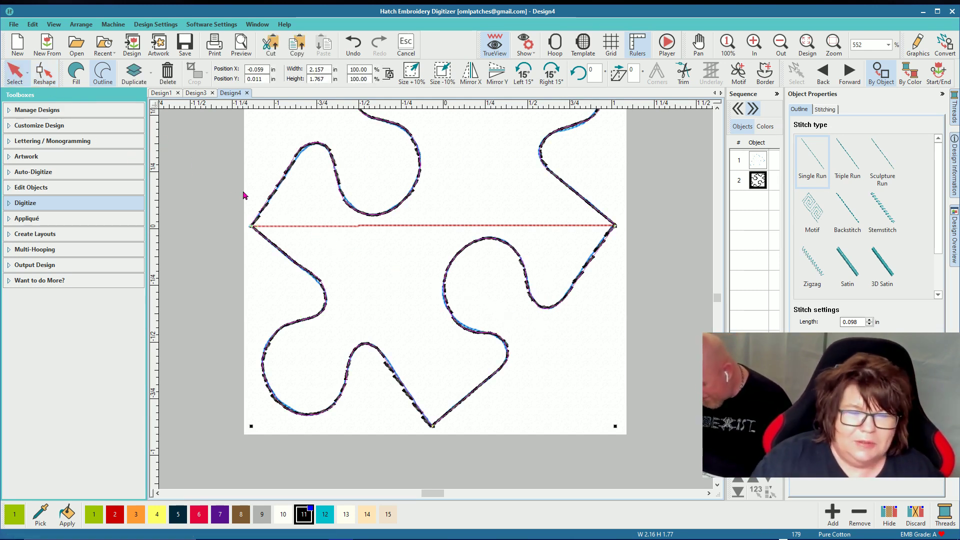
# Step: Move the background artwork away from the traced puzzle outline and delete it
pyautogui.click(573, 334)
pyautogui.scroll(-2, 475, 290)
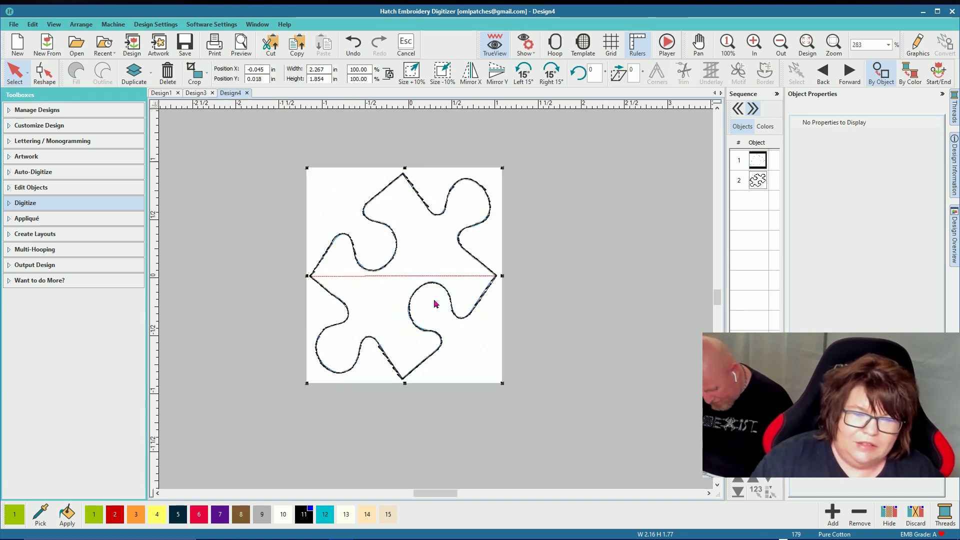
pyautogui.moveTo(327, 194); pyautogui.dragTo(534, 258)
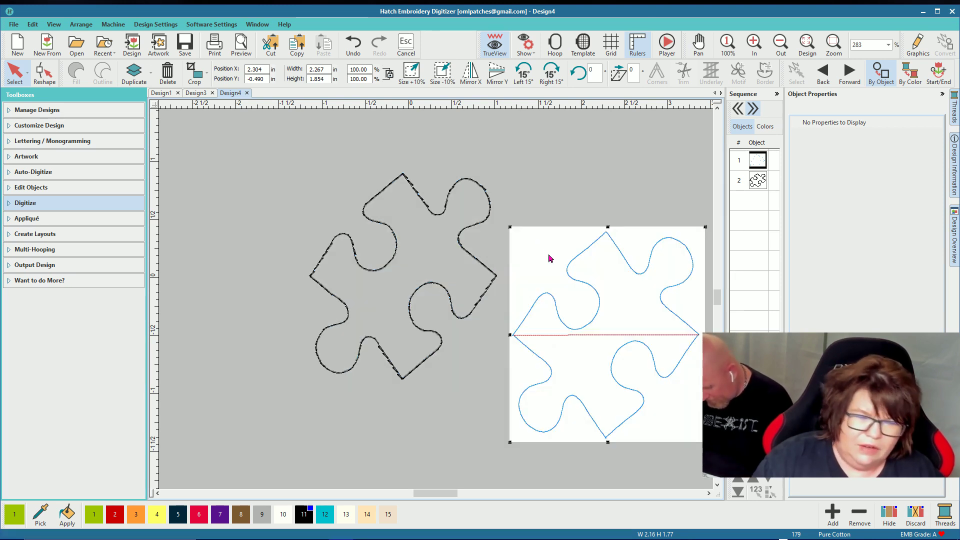
pyautogui.press('Delete')
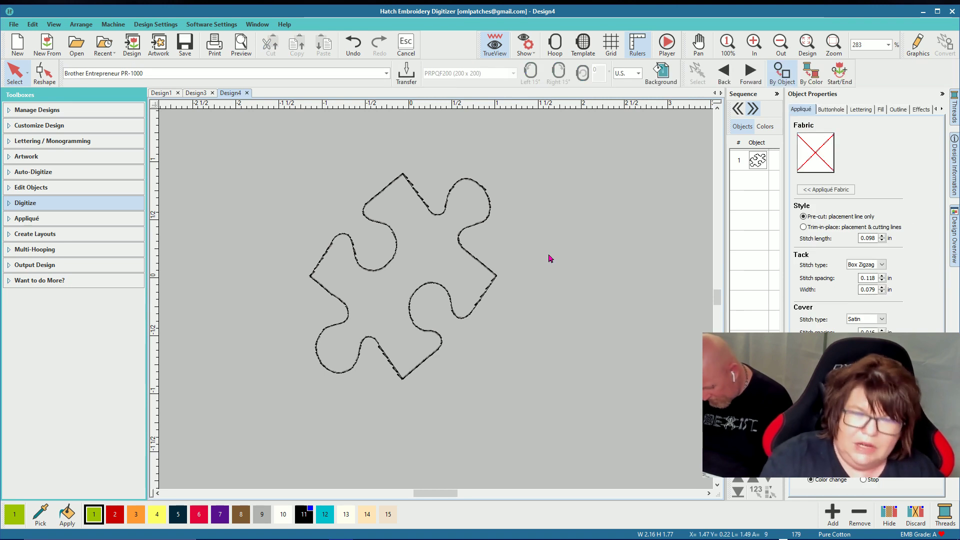
# Step: Scale the puzzle outline proportionally to about 63% (1.369 x 1.121 in) and shift it slightly to the right
pyautogui.scroll(1, 437, 304)
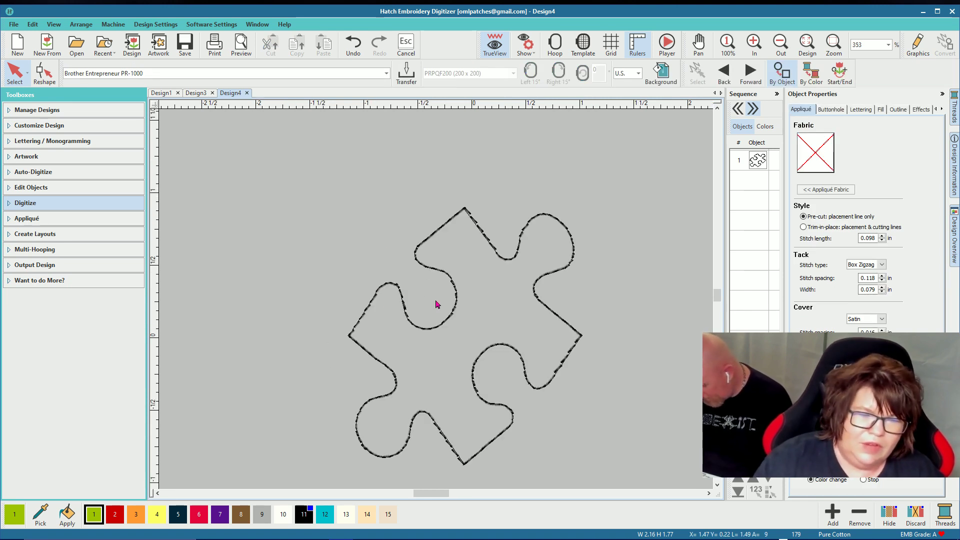
pyautogui.scroll(-1, 437, 306)
pyautogui.scroll(1, 439, 313)
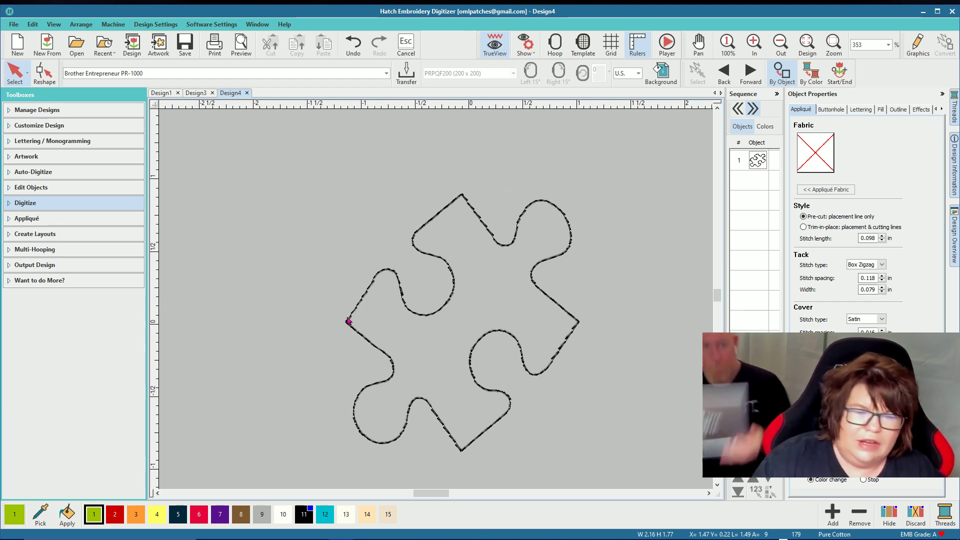
pyautogui.click(542, 290)
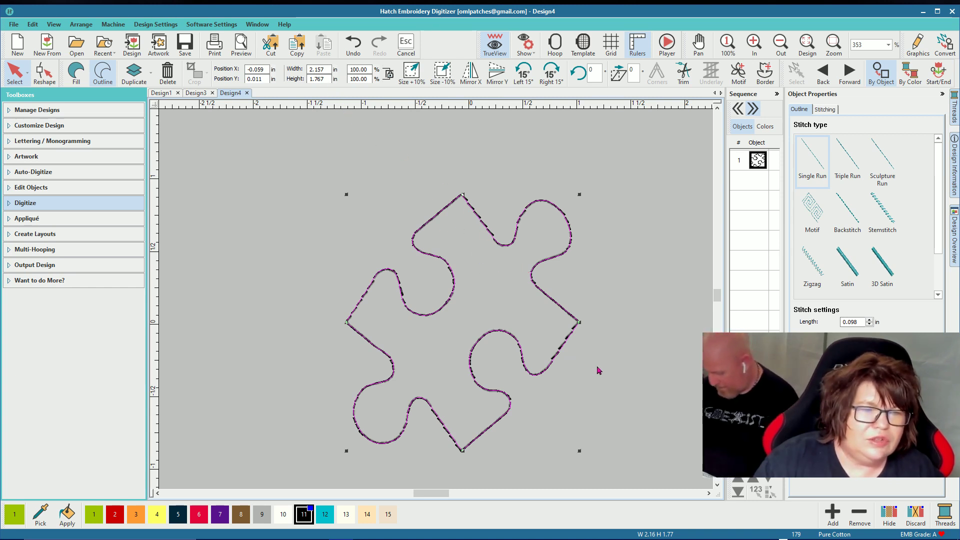
pyautogui.moveTo(579, 451); pyautogui.dragTo(495, 357)
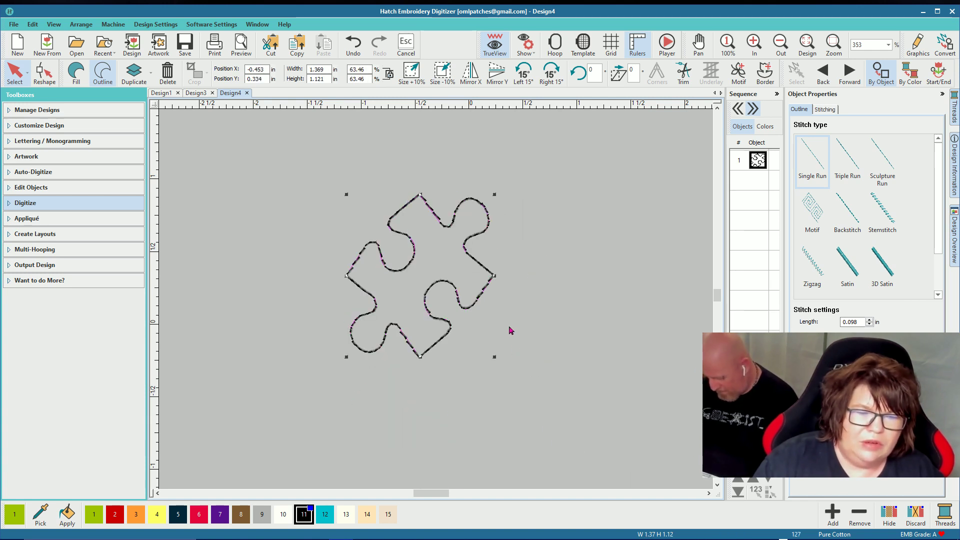
pyautogui.moveTo(484, 270); pyautogui.dragTo(517, 269)
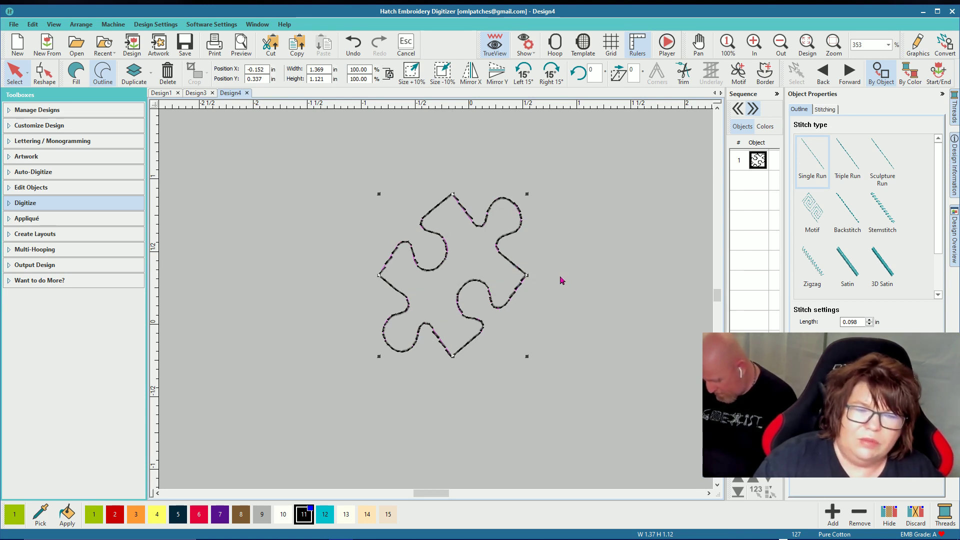
pyautogui.click(561, 280)
# Step: Convert the puzzle outline into a Tatami-filled shape
pyautogui.click(506, 240)
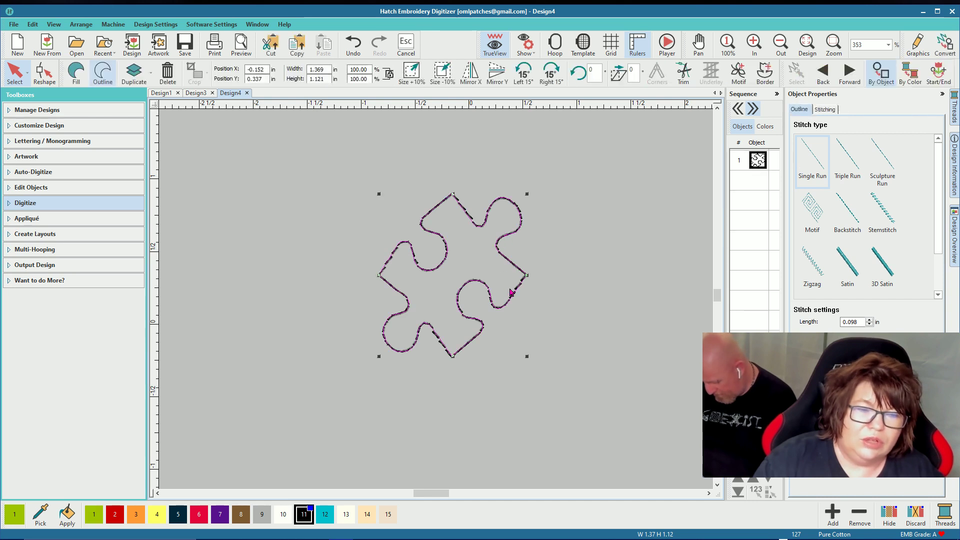
pyautogui.click(77, 75)
pyautogui.click(566, 259)
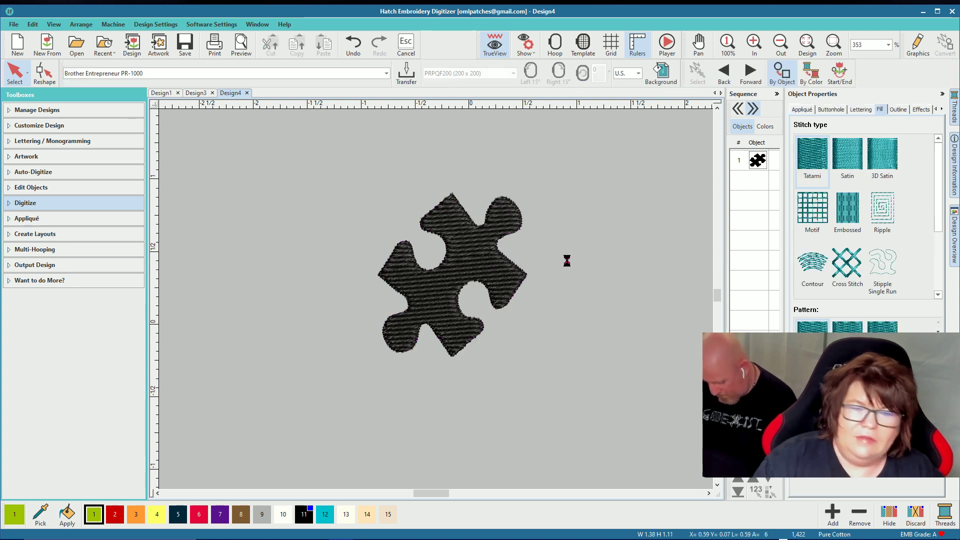
# Step: Turn off Underlay 2 for the filled puzzle piece, leaving only the Edge Run underlay
pyautogui.click(501, 265)
pyautogui.click(812, 110)
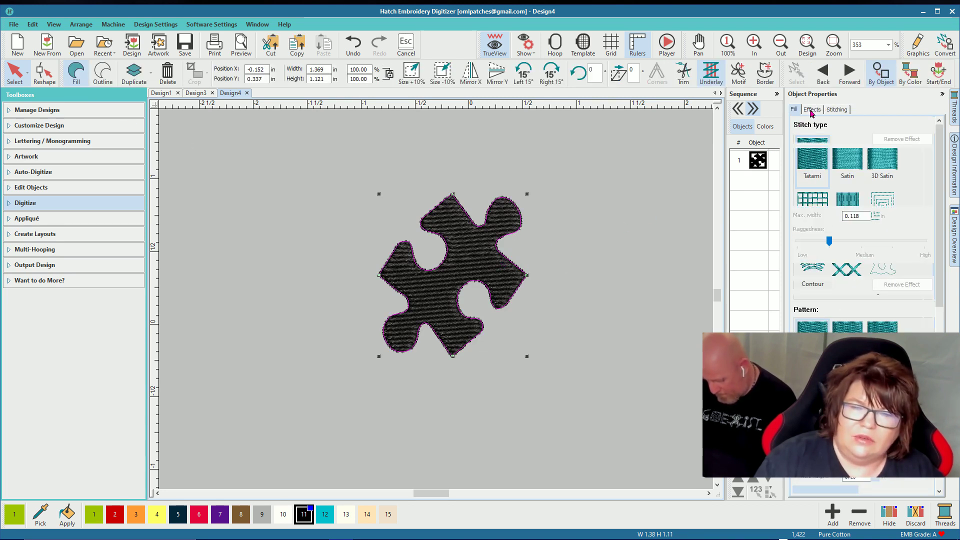
pyautogui.click(840, 110)
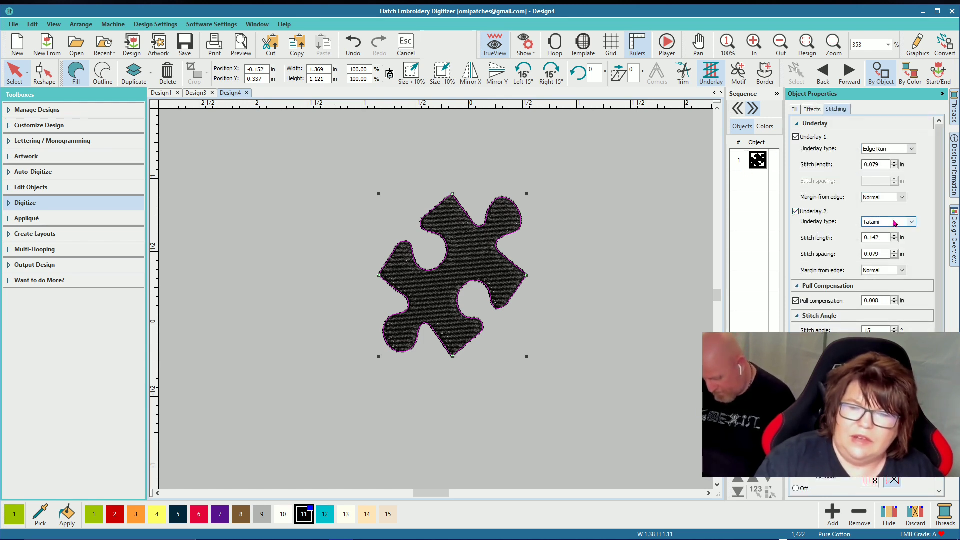
pyautogui.click(795, 212)
pyautogui.click(578, 266)
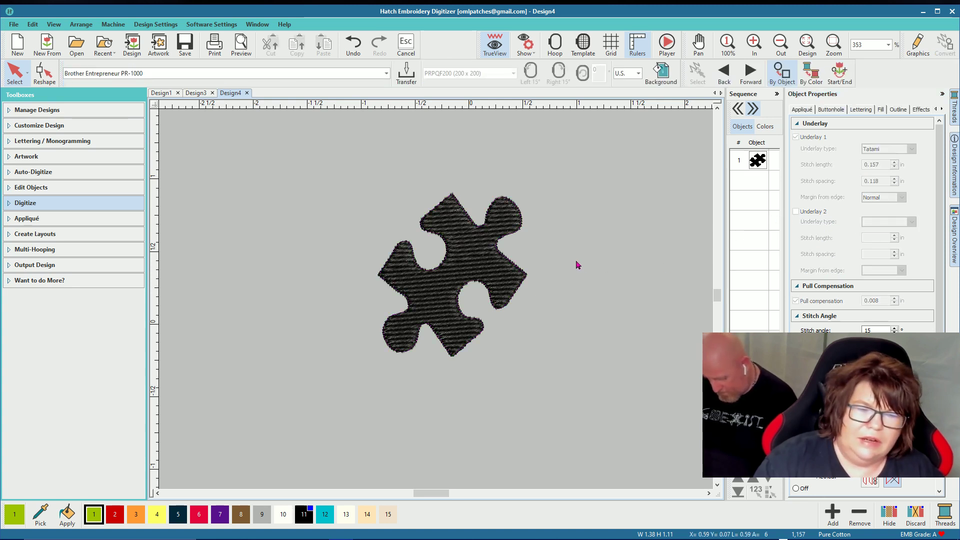
pyautogui.click(491, 258)
pyautogui.click(555, 259)
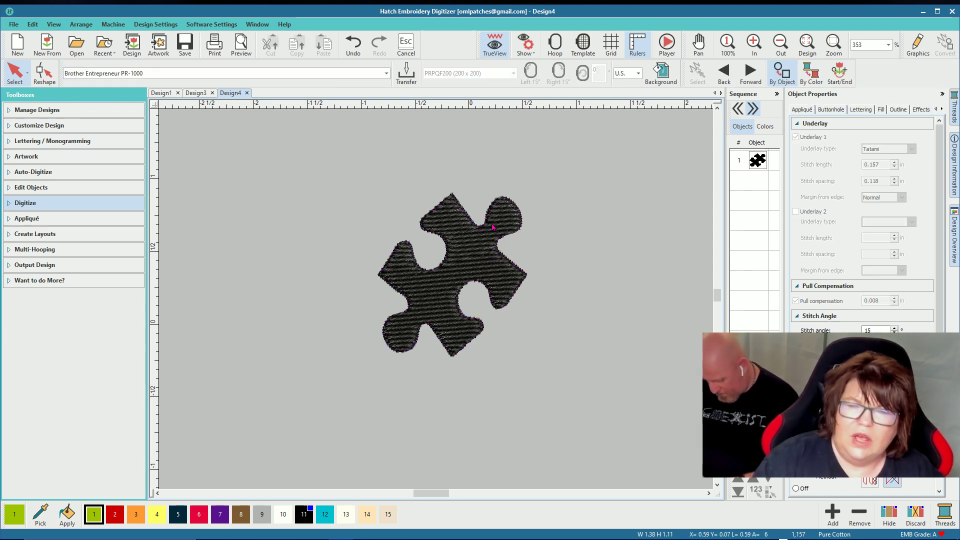
pyautogui.click(497, 275)
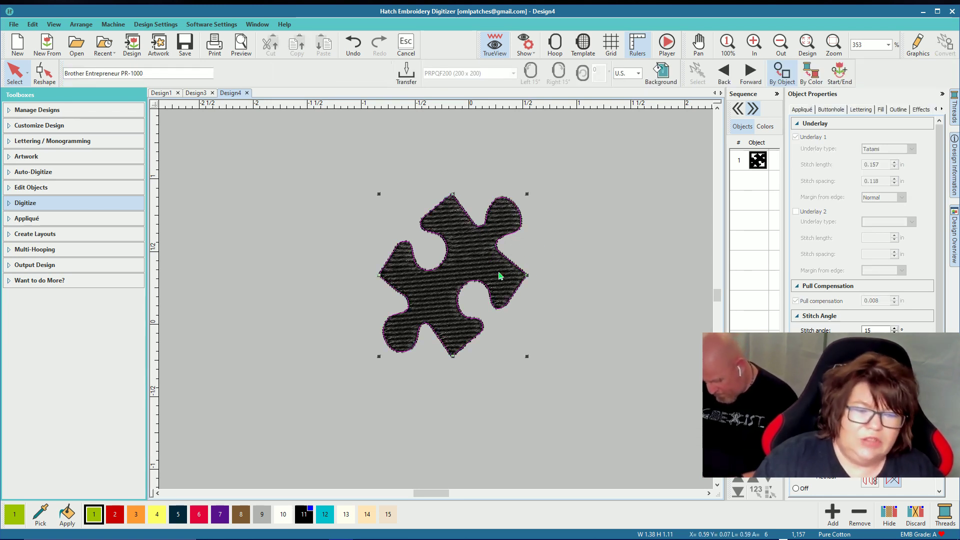
pyautogui.click(588, 278)
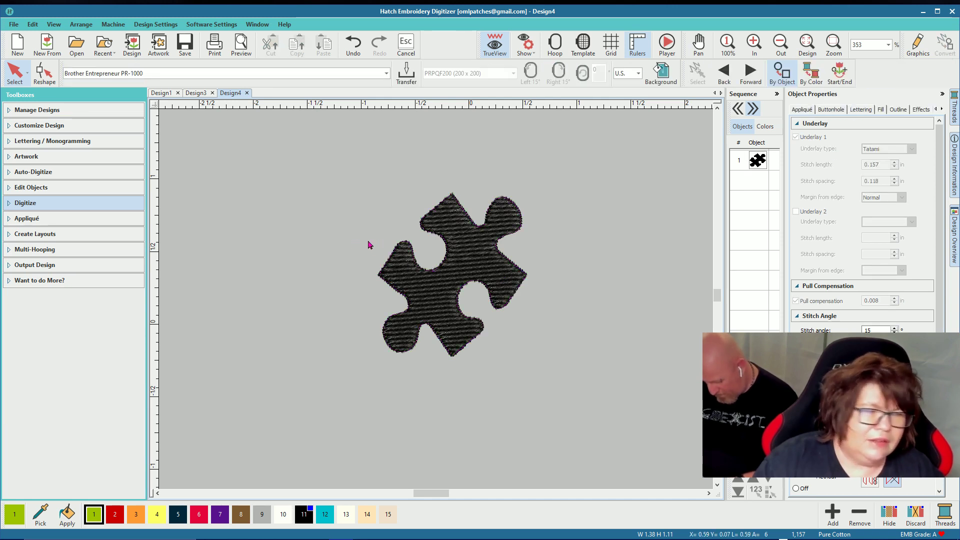
# Step: Start creating a motif from the filled puzzle piece and add a new motif category named Puzzle
pyautogui.click(445, 249)
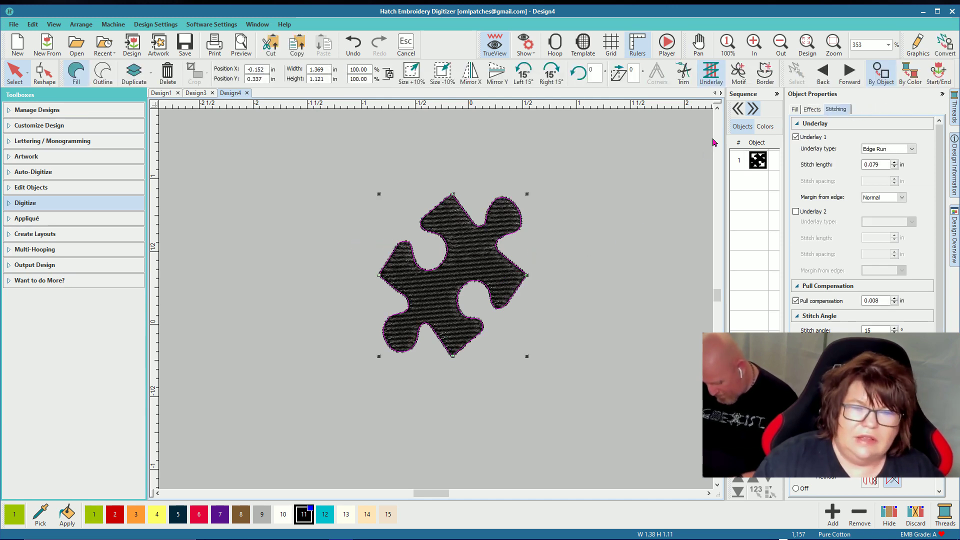
pyautogui.click(739, 77)
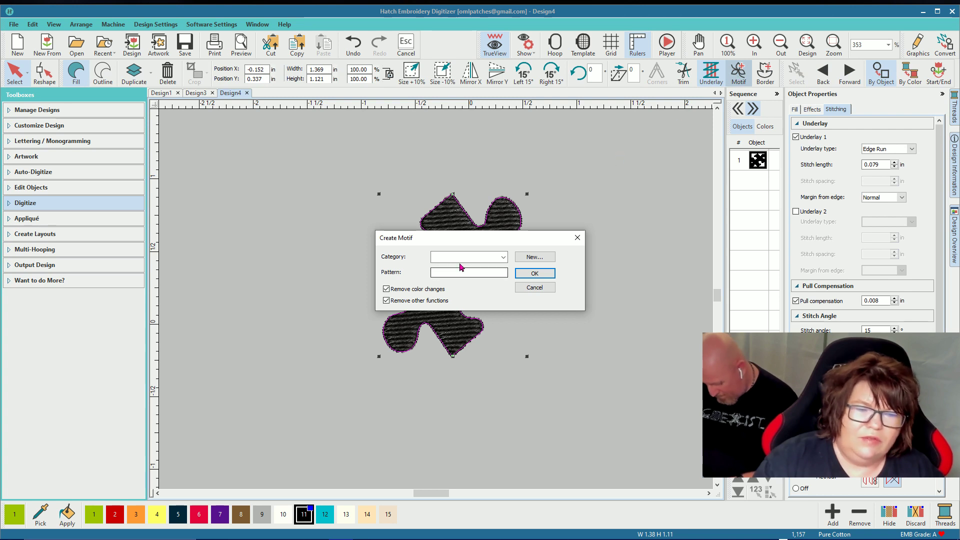
pyautogui.click(483, 257)
pyautogui.click(465, 269)
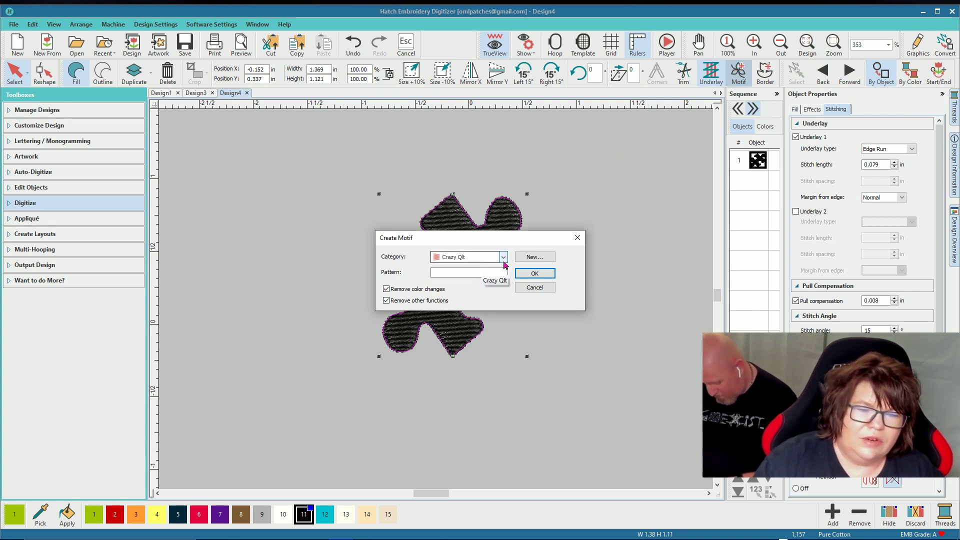
pyautogui.click(533, 257)
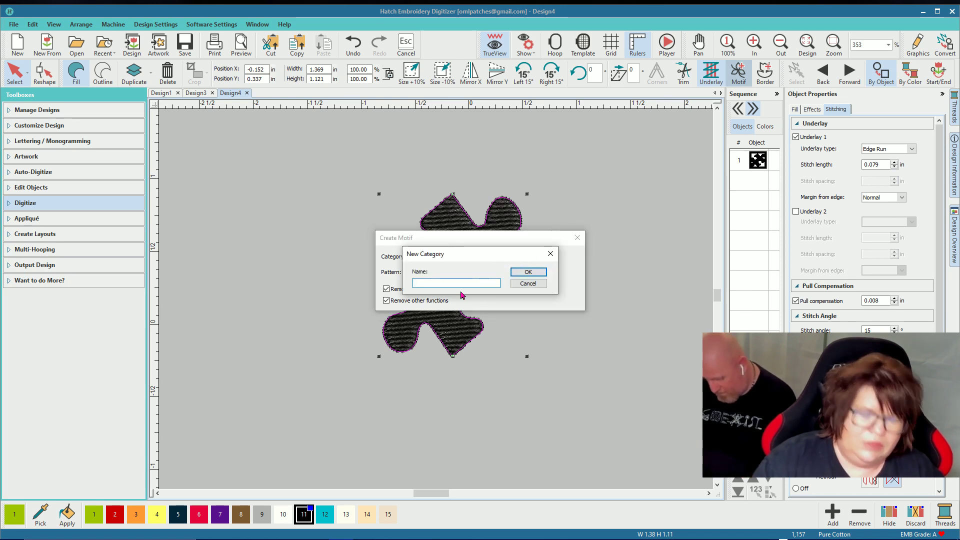
pyautogui.write('Puzzle')
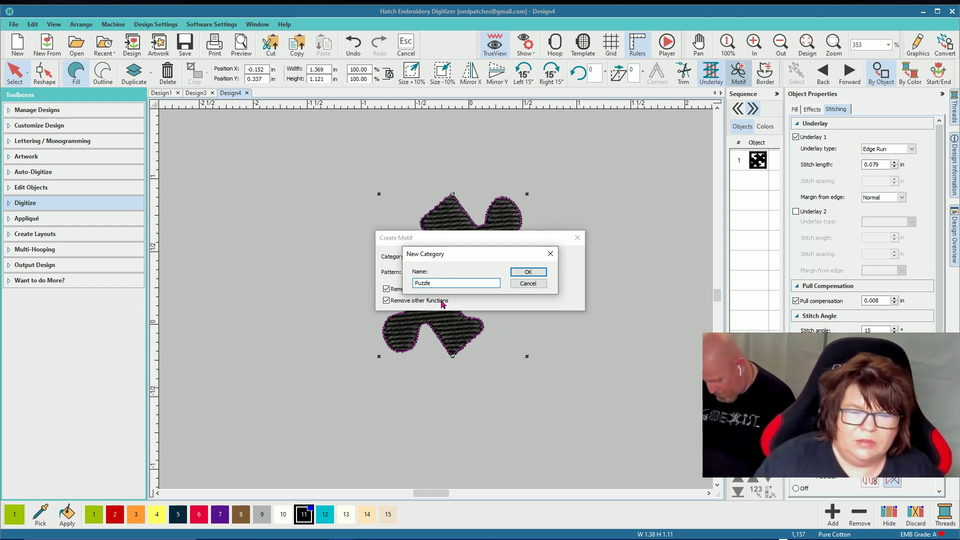
pyautogui.click(529, 273)
# Step: Name the motif pattern Fill and accept the Create Motif settings to begin placing its reference line
pyautogui.click(476, 275)
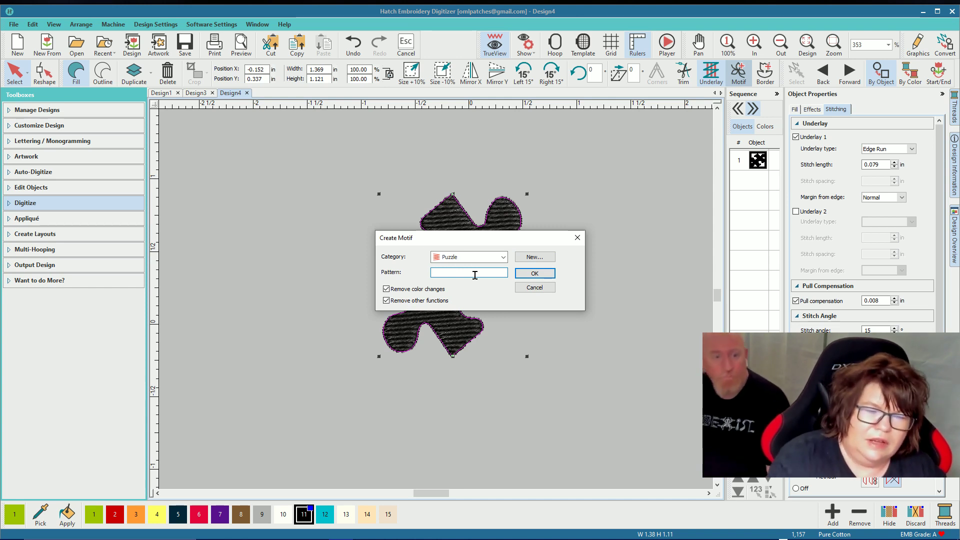
pyautogui.write('Fill')
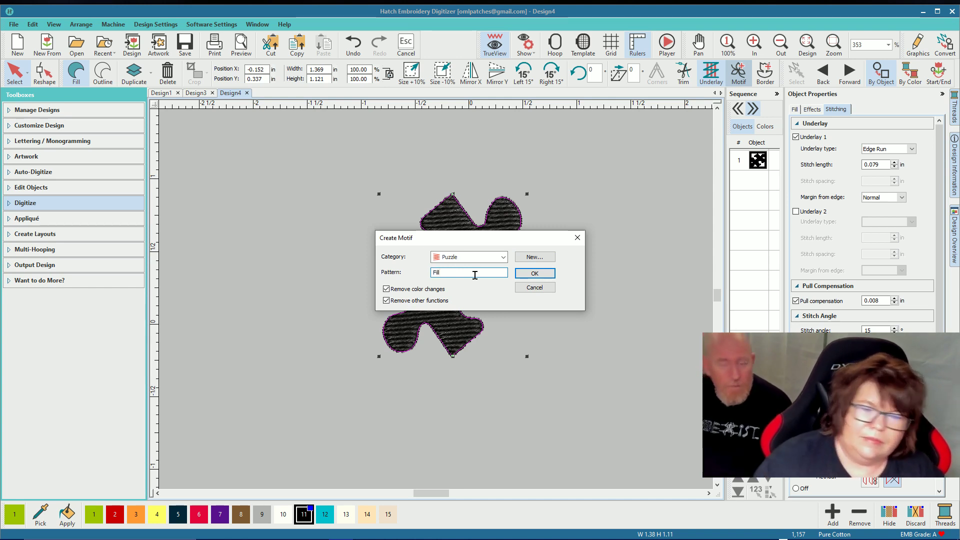
pyautogui.click(541, 271)
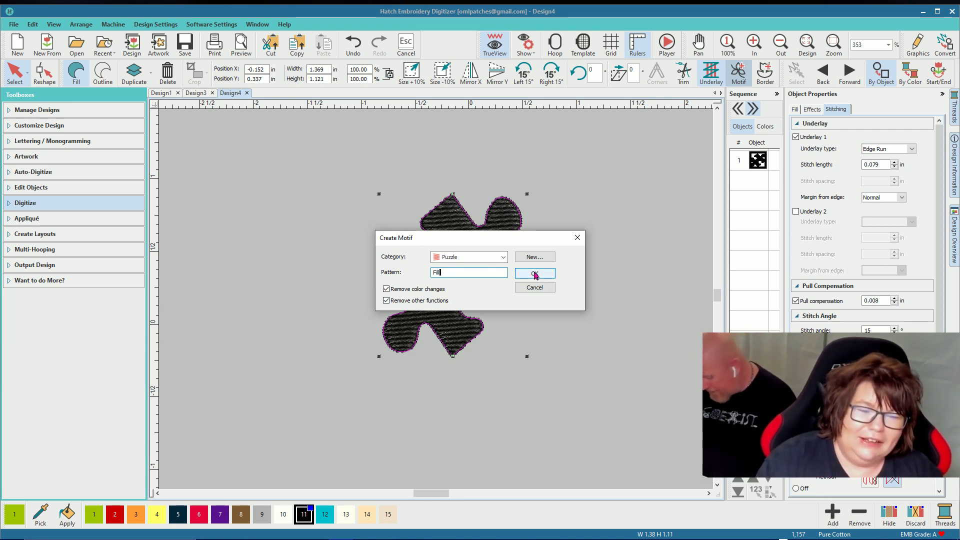
pyautogui.click(535, 274)
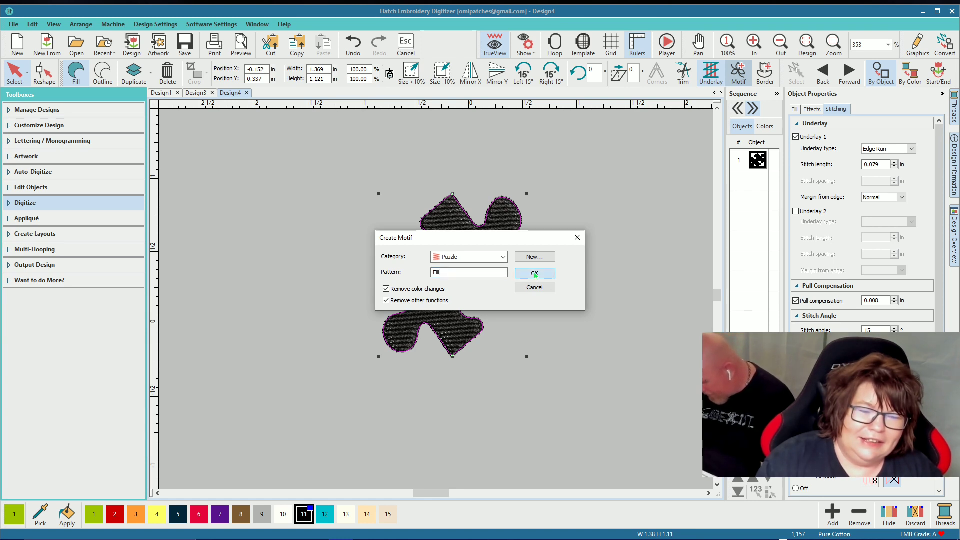
pyautogui.click(534, 273)
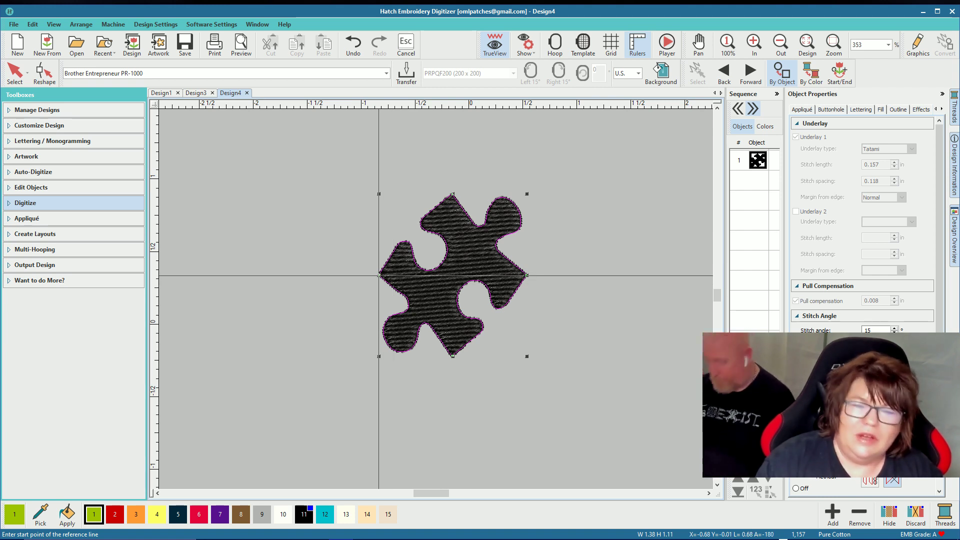
# Step: Place the motif's horizontal reference line from the puzzle piece's left tip to its right tip and finish creating the Fill motif
pyautogui.click(379, 275)
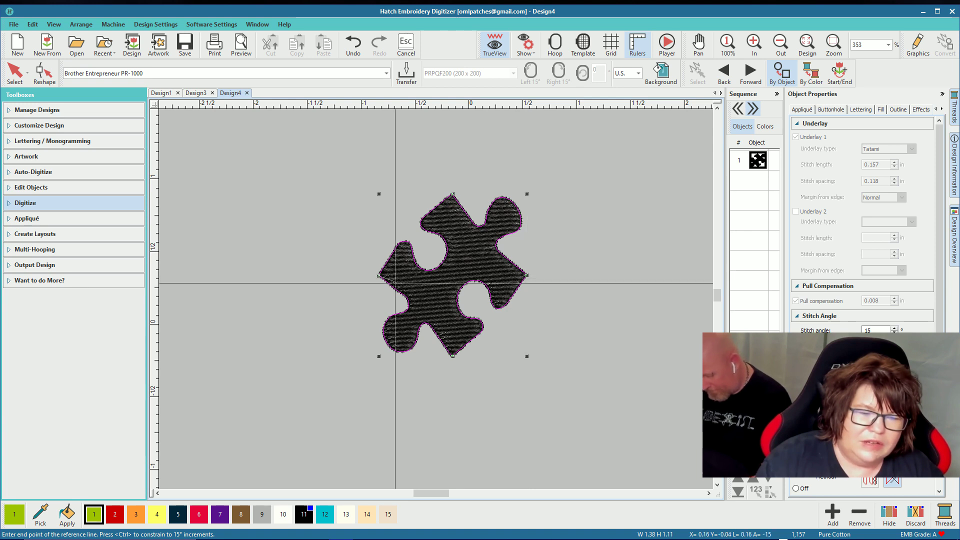
pyautogui.click(527, 275)
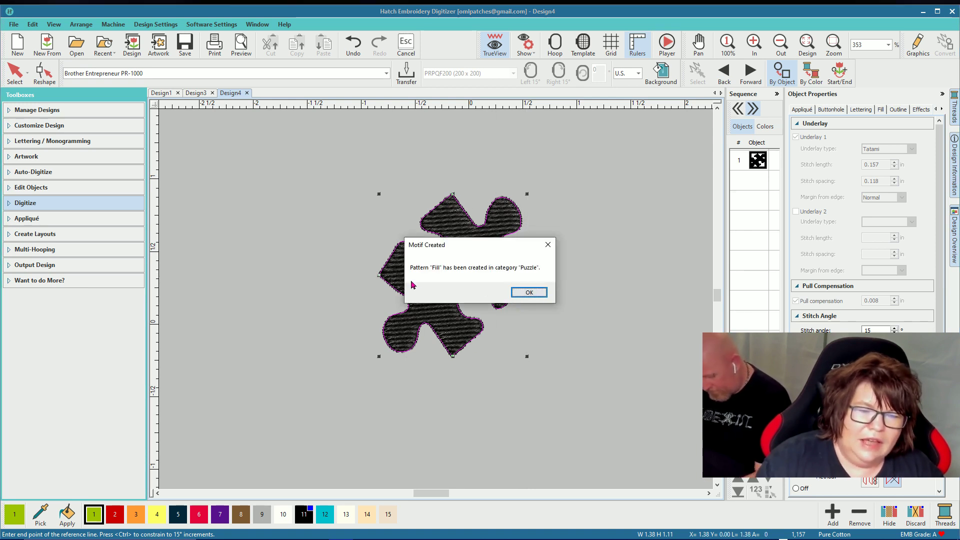
pyautogui.click(522, 293)
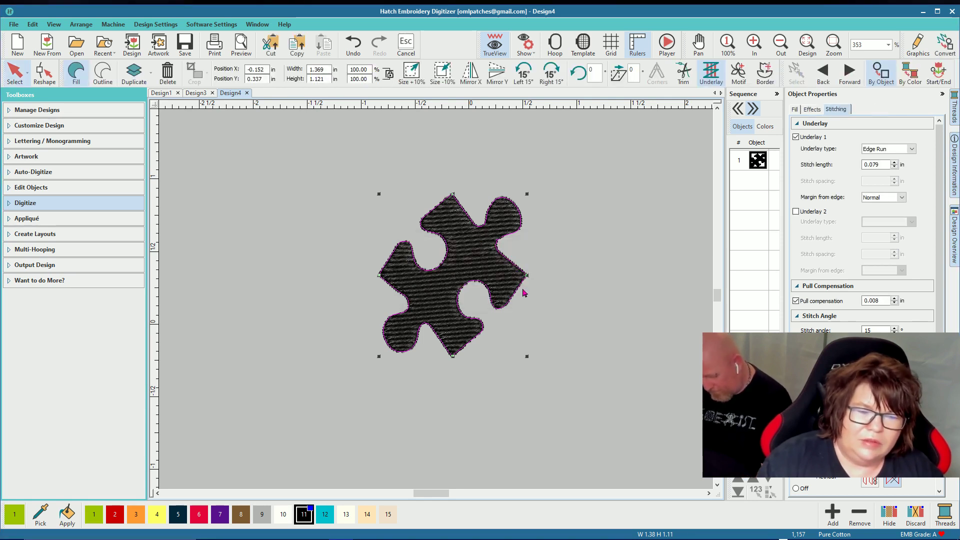
# Step: Move the filled puzzle piece up and to the left, to about X -0.795 in and Y 0.668 in
pyautogui.click(545, 260)
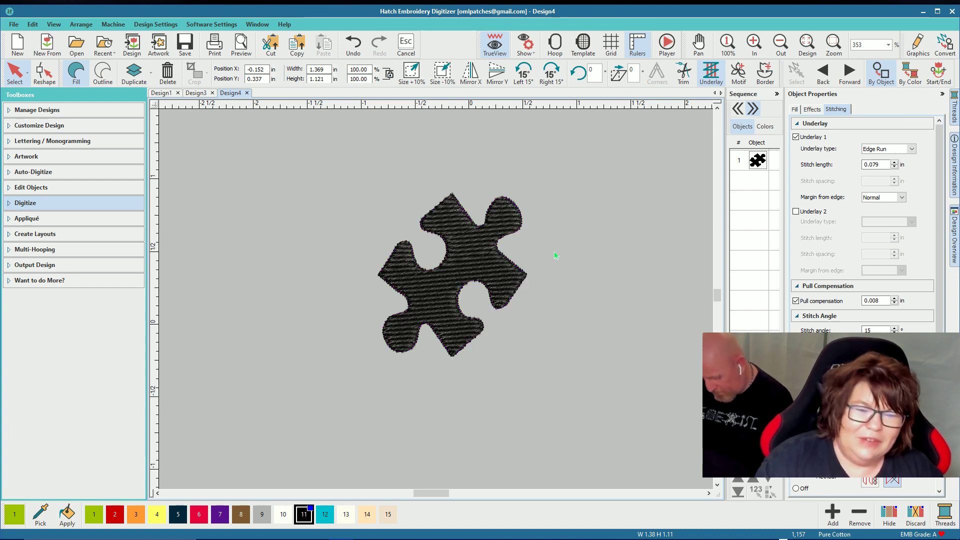
pyautogui.click(467, 257)
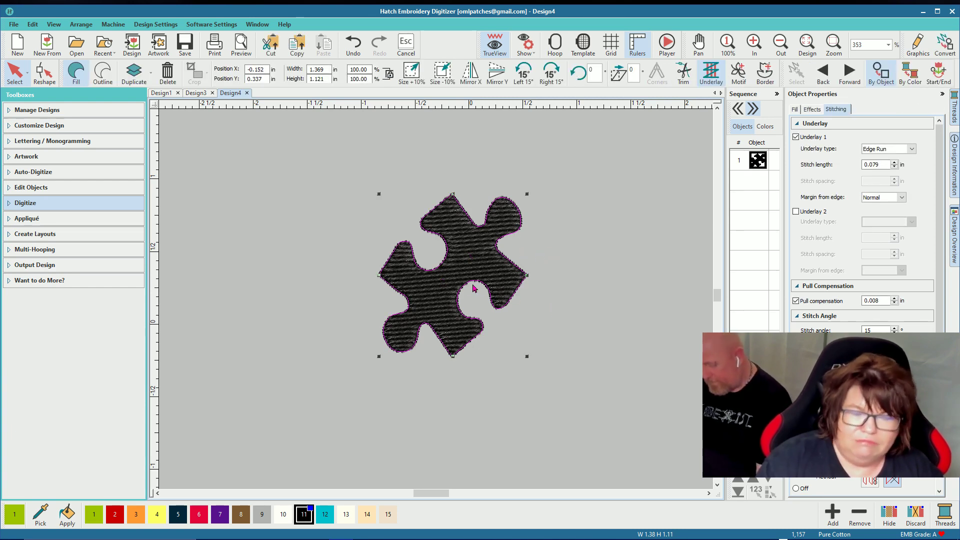
pyautogui.click(795, 109)
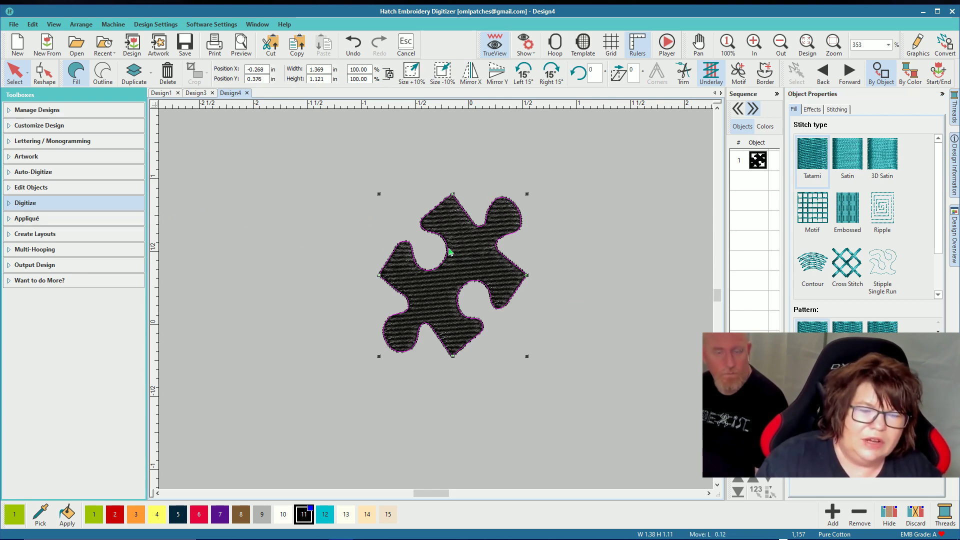
pyautogui.moveTo(464, 258); pyautogui.dragTo(394, 210)
pyautogui.click(527, 279)
pyautogui.click(395, 217)
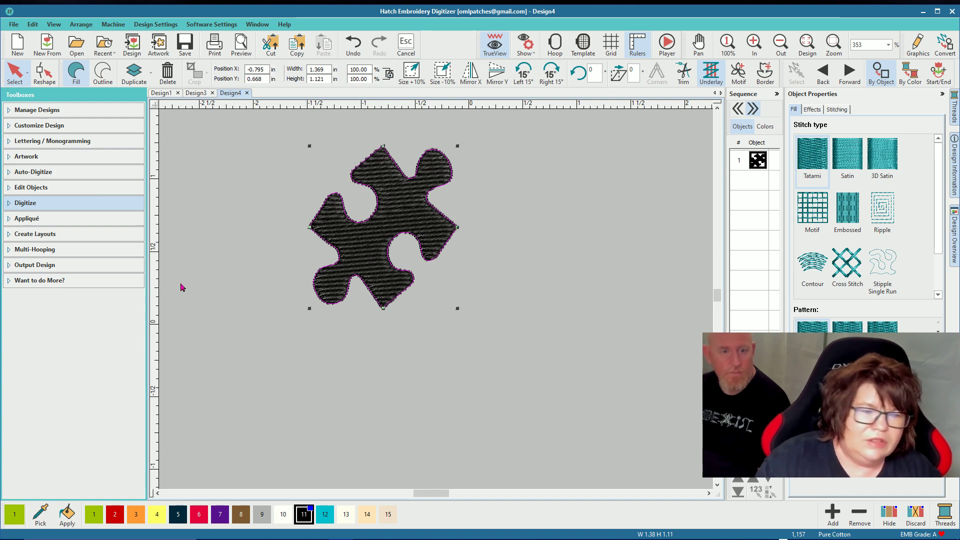
pyautogui.click(52, 203)
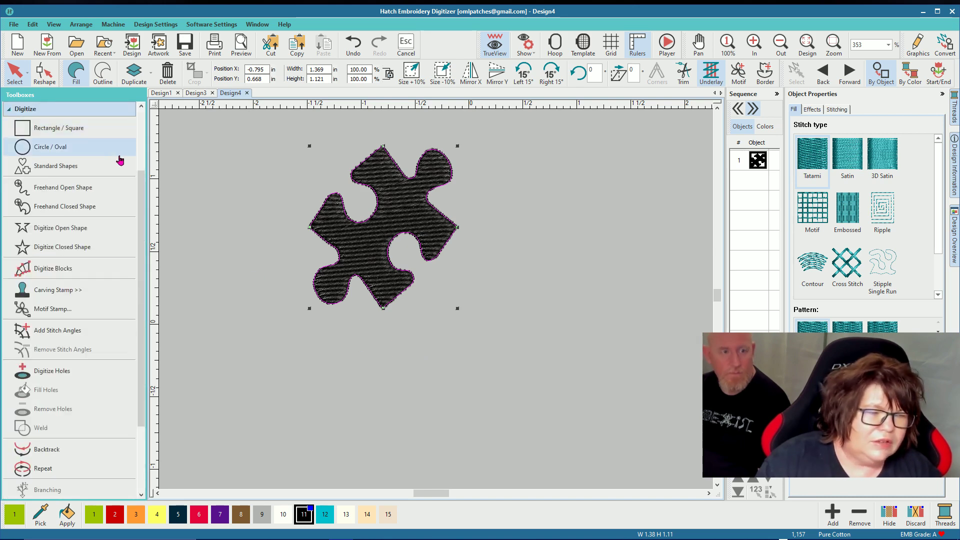
pyautogui.click(75, 229)
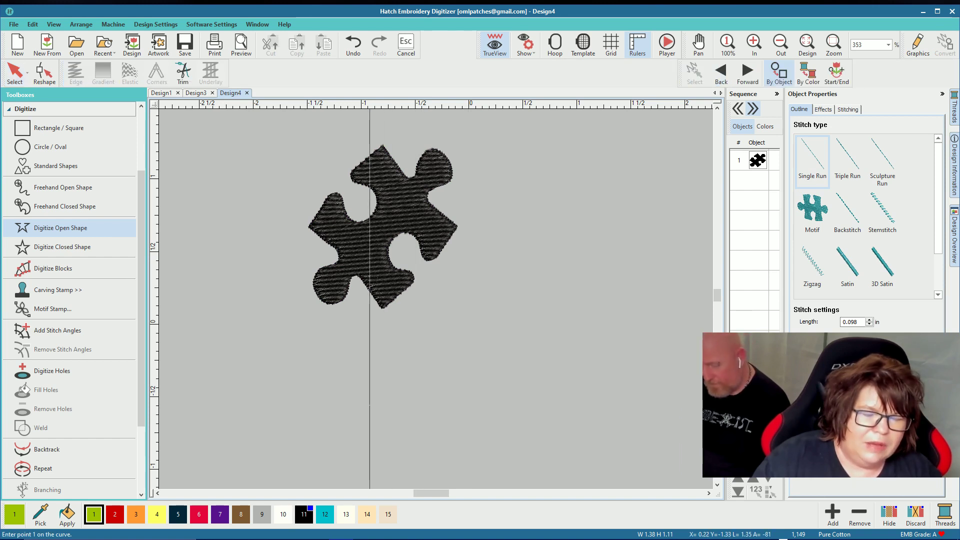
pyautogui.click(370, 405)
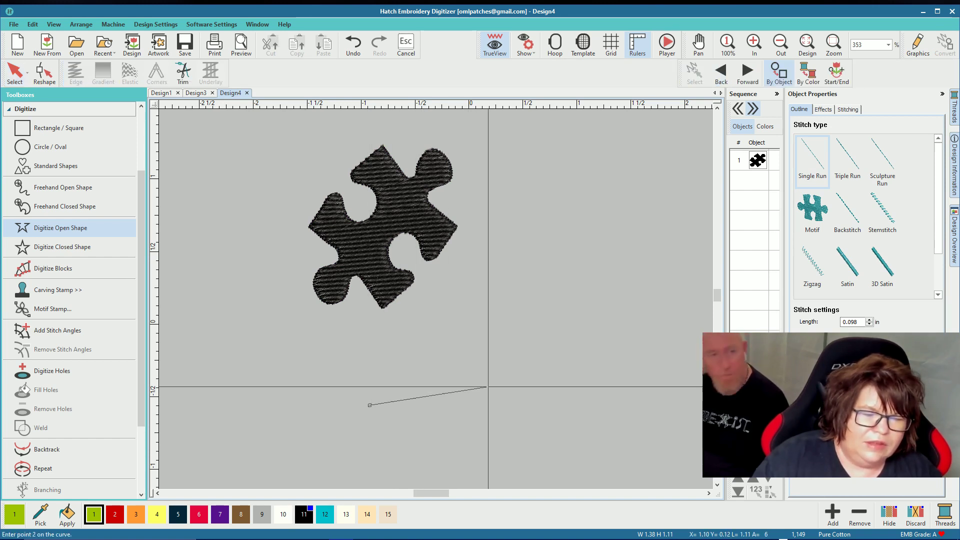
pyautogui.click(478, 364)
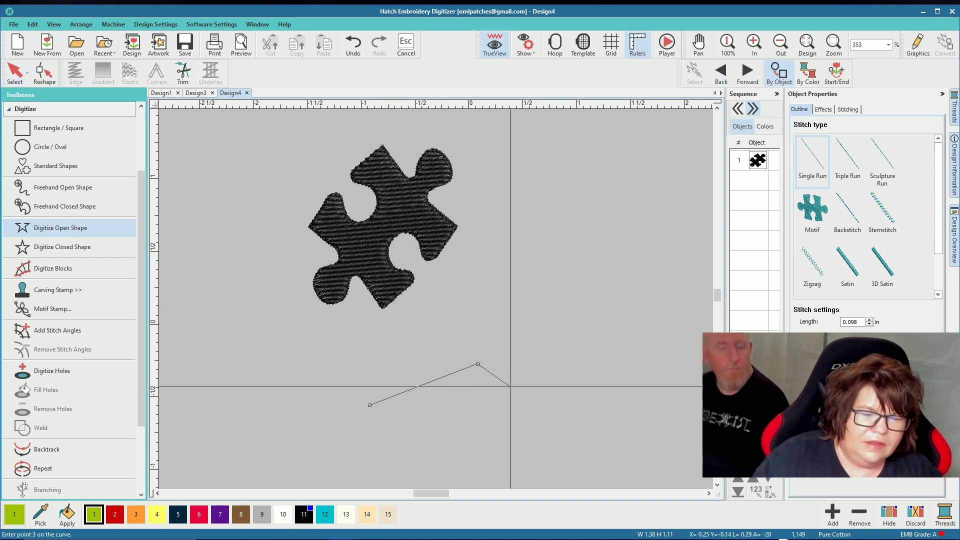
pyautogui.click(599, 407)
pyautogui.press('BackSpace')
pyautogui.press('BackSpace')
pyautogui.press('BackSpace')
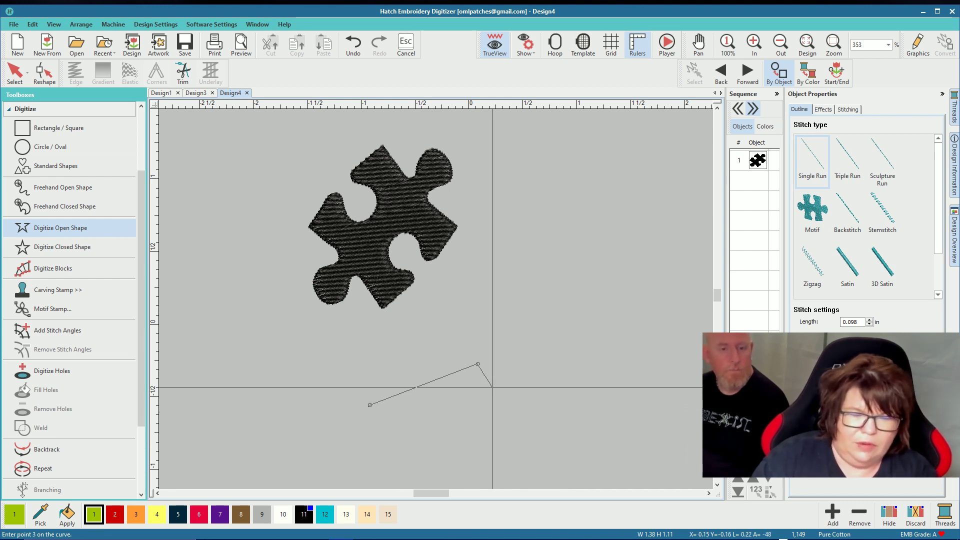
# Step: Digitize an open single-run arc about 2.06 in wide below the puzzle piece, using only three curve points
pyautogui.click(368, 404)
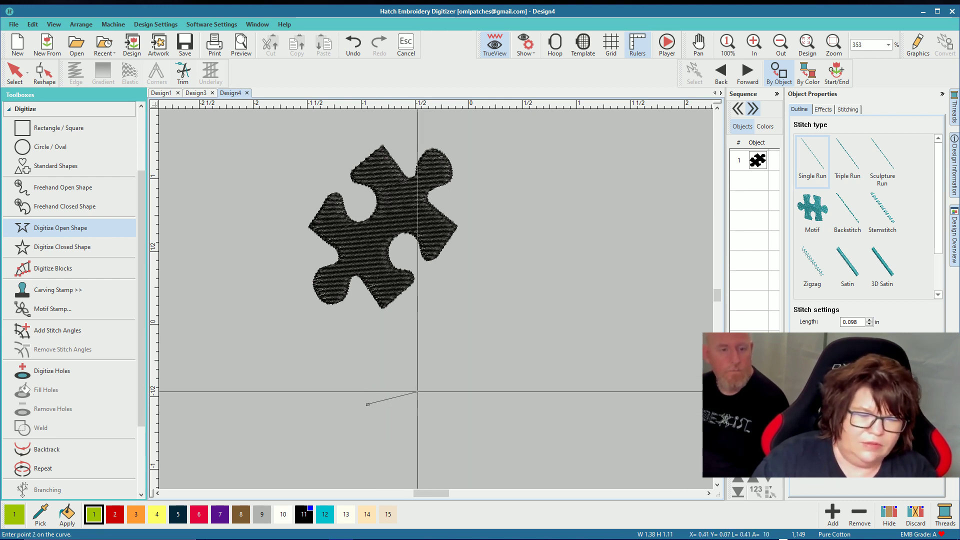
pyautogui.click(470, 343)
pyautogui.click(590, 403)
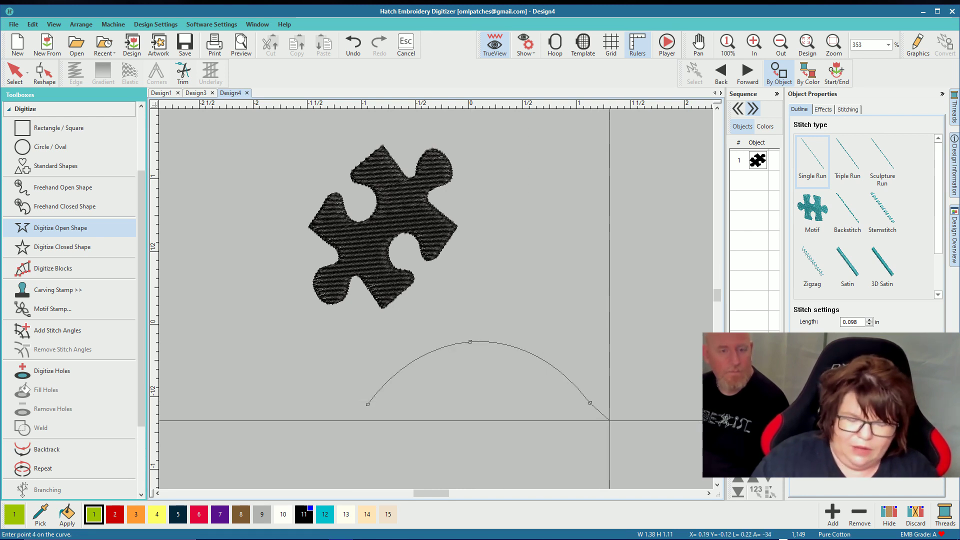
pyautogui.press('Return')
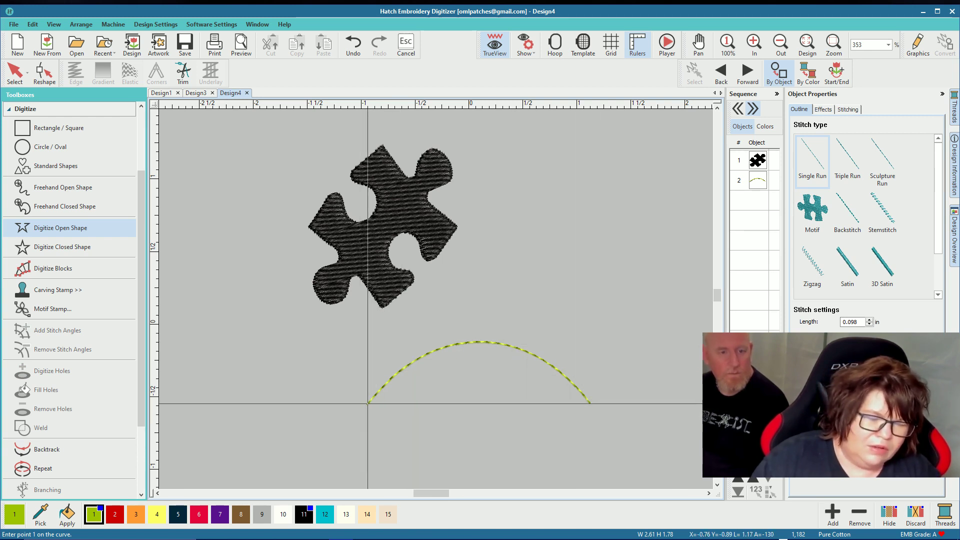
# Step: Trace the existing arc from end to end with a second open single-run shape, using many closely spaced points
pyautogui.click(369, 404)
pyautogui.click(377, 395)
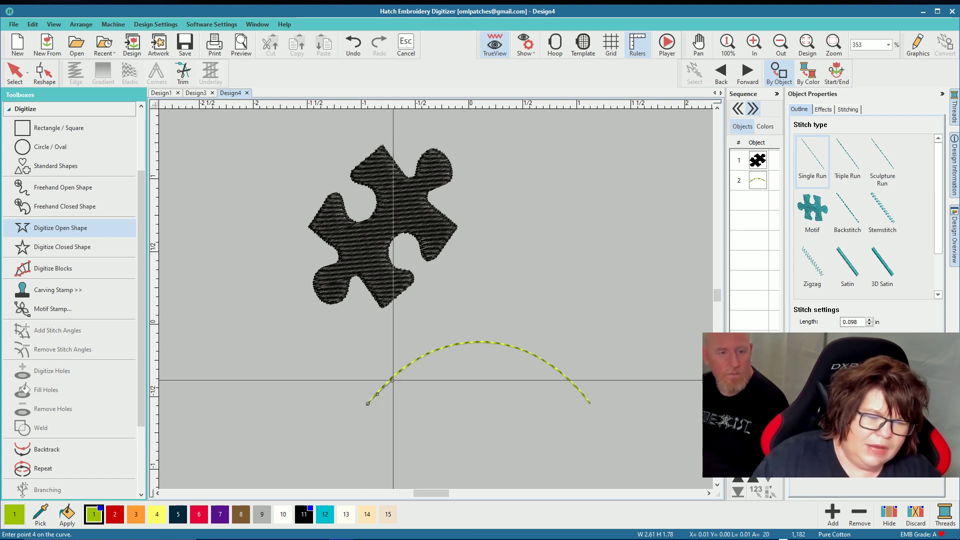
pyautogui.click(392, 380)
pyautogui.click(408, 364)
pyautogui.click(433, 349)
pyautogui.click(457, 344)
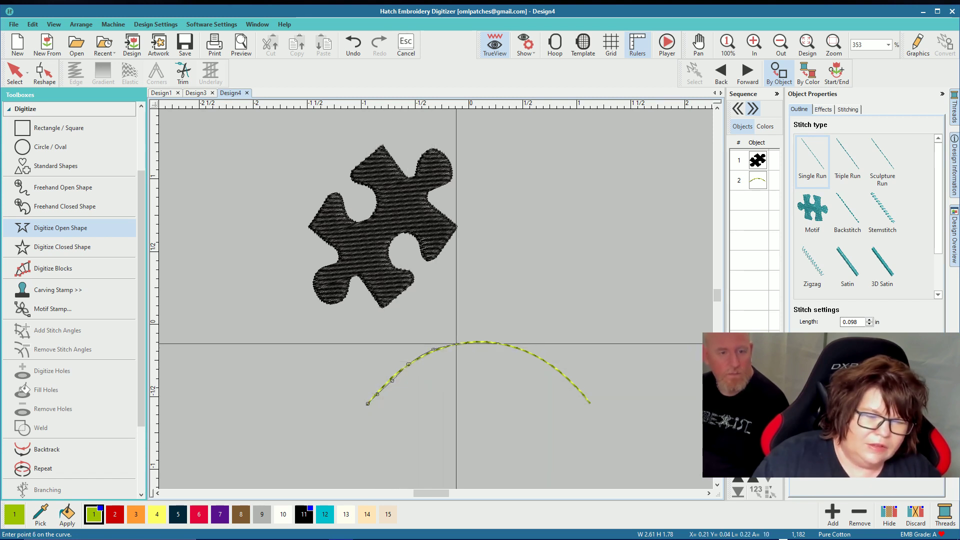
pyautogui.click(479, 343)
pyautogui.click(513, 346)
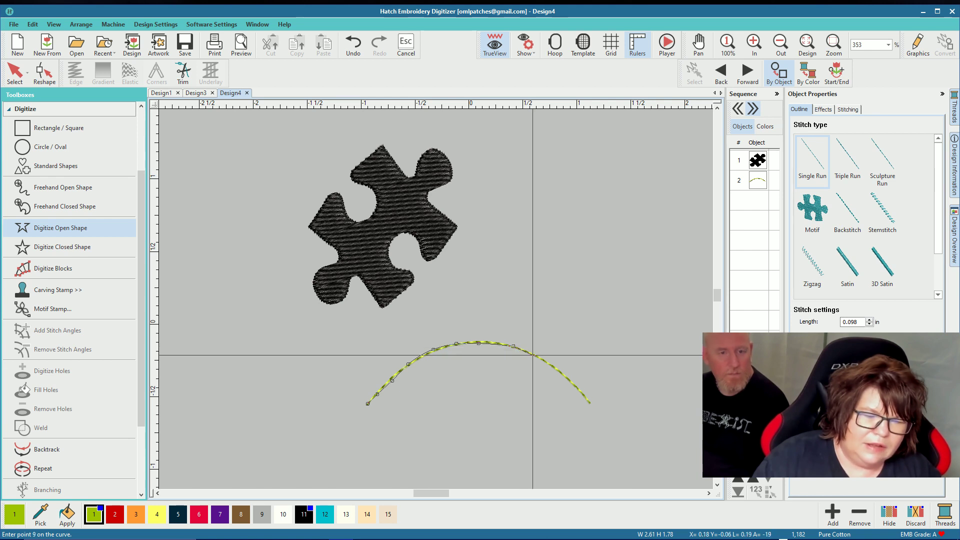
pyautogui.click(535, 355)
pyautogui.click(553, 367)
pyautogui.click(564, 377)
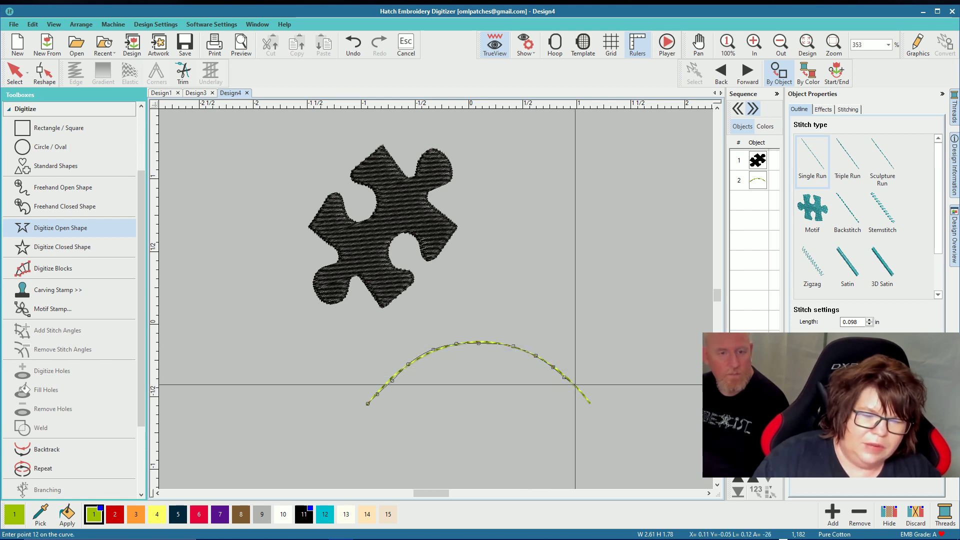
pyautogui.click(575, 386)
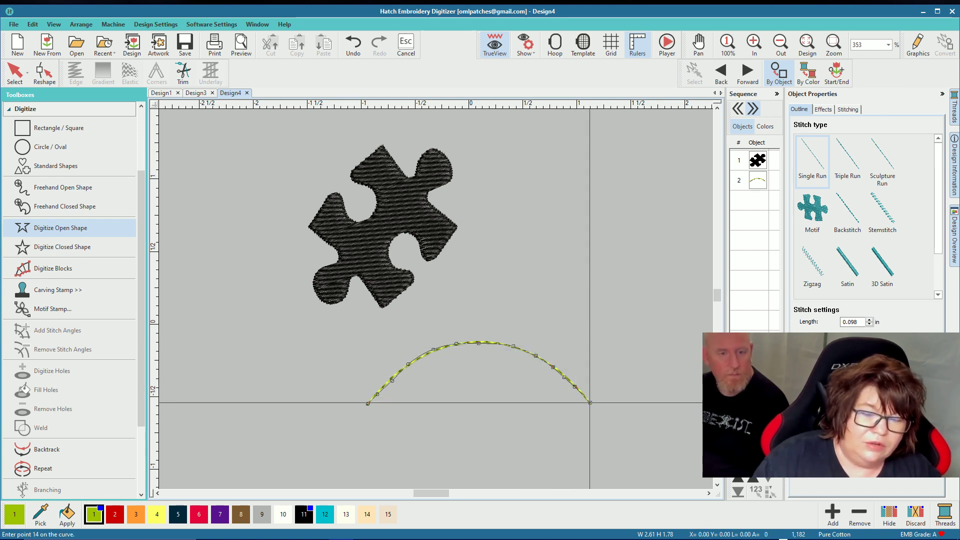
pyautogui.press('Return')
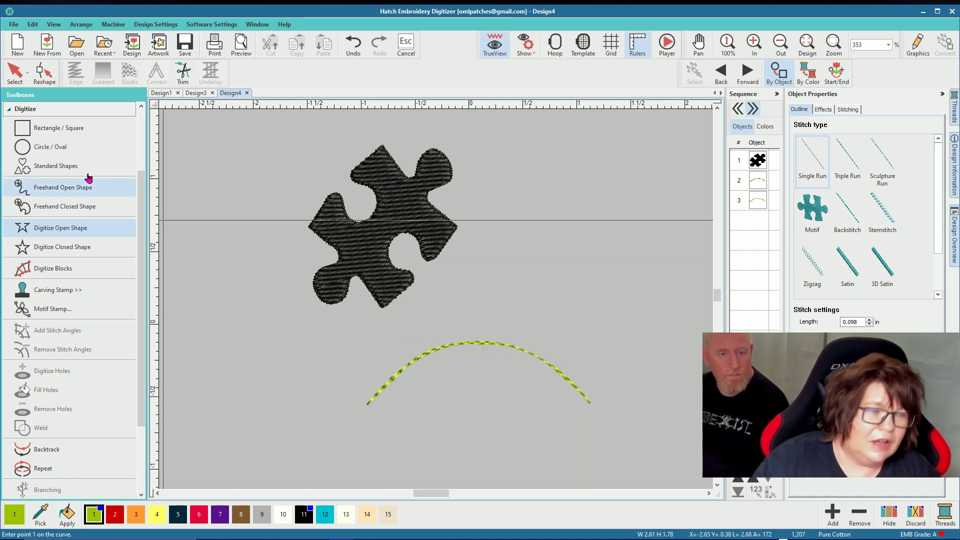
# Step: Move the many-point arc down so it sits just below the three-point arc, and deselect it
pyautogui.click(15, 72)
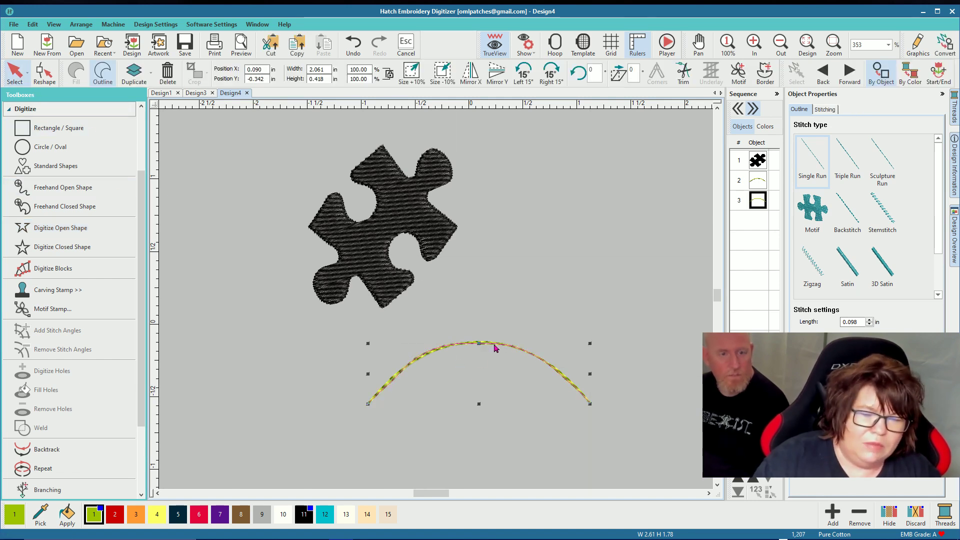
pyautogui.moveTo(495, 346); pyautogui.dragTo(497, 376)
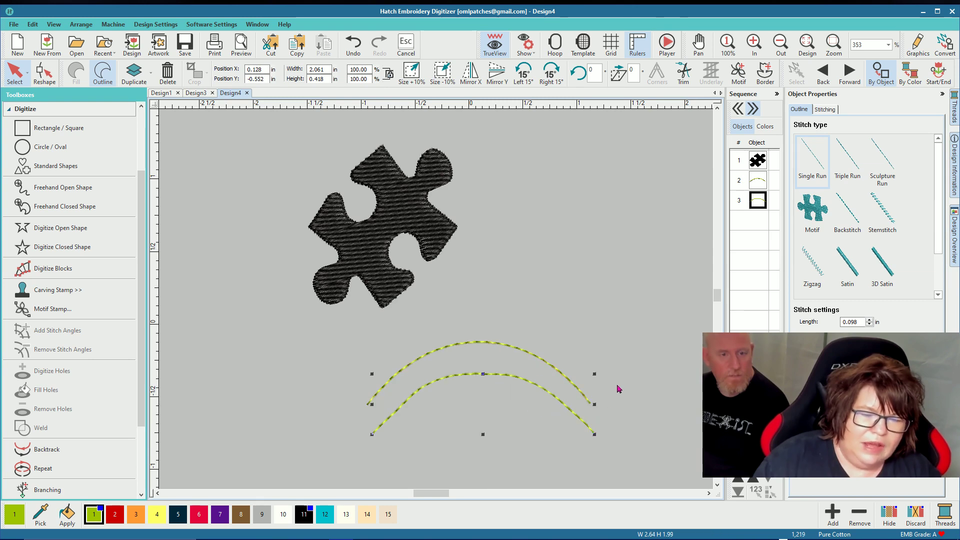
pyautogui.click(466, 387)
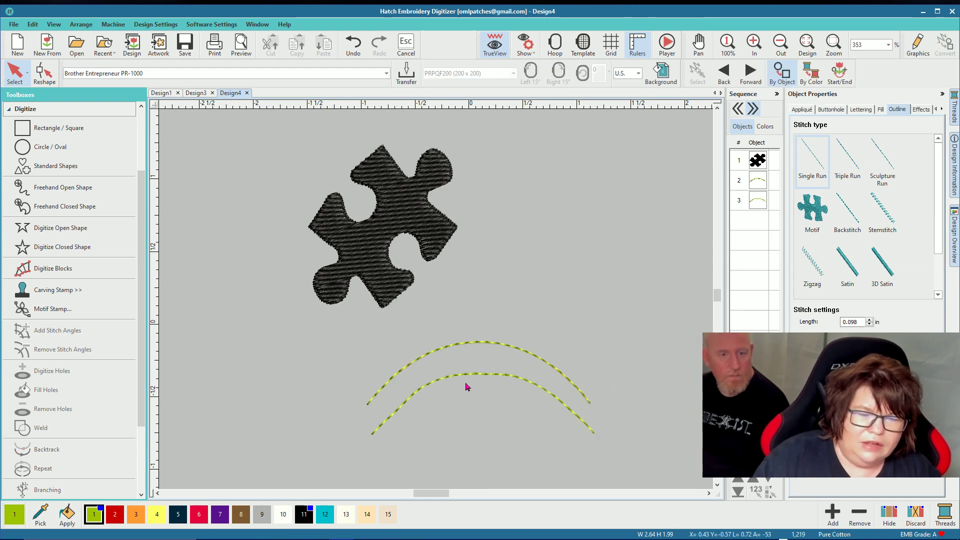
# Step: Reshape the upper three-point arc by raising its middle point to make a taller curve
pyautogui.click(483, 345)
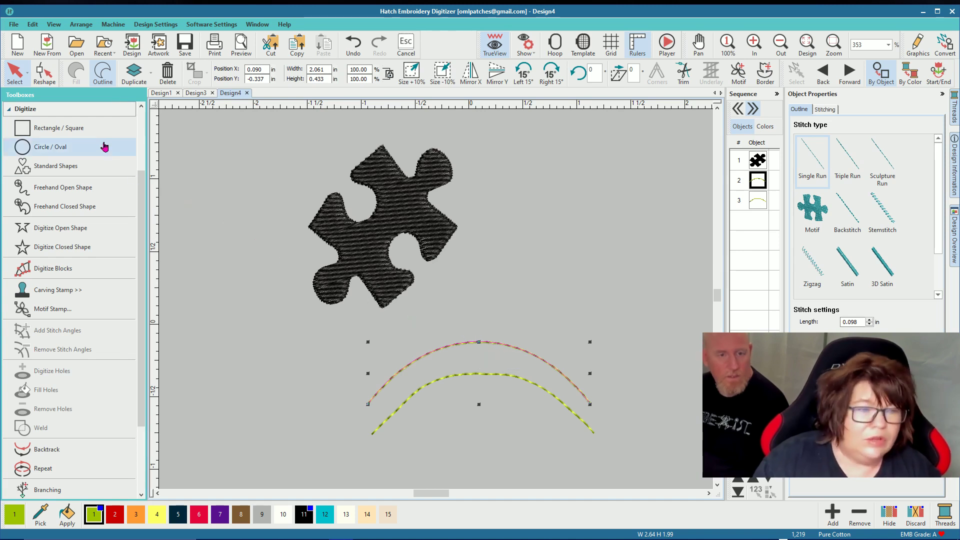
pyautogui.click(44, 73)
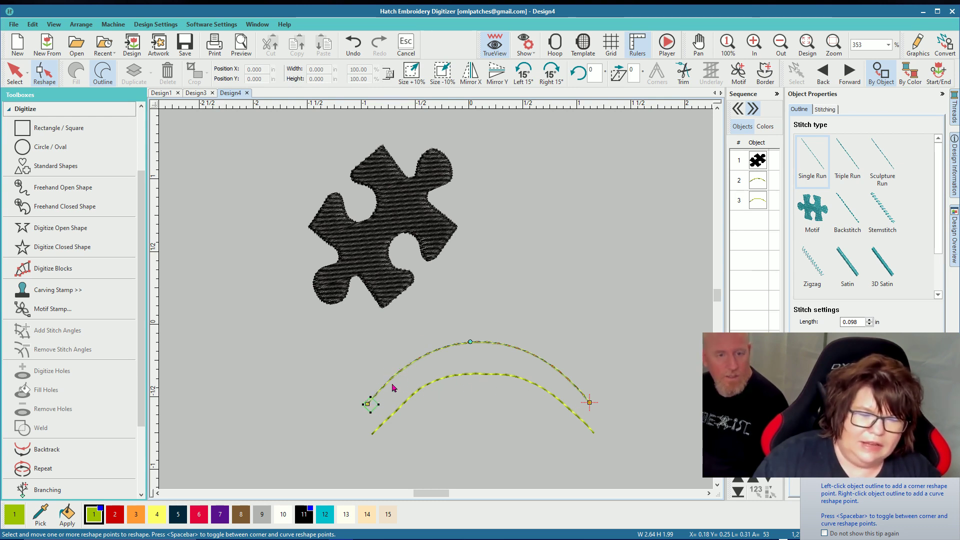
pyautogui.moveTo(469, 342); pyautogui.dragTo(479, 311)
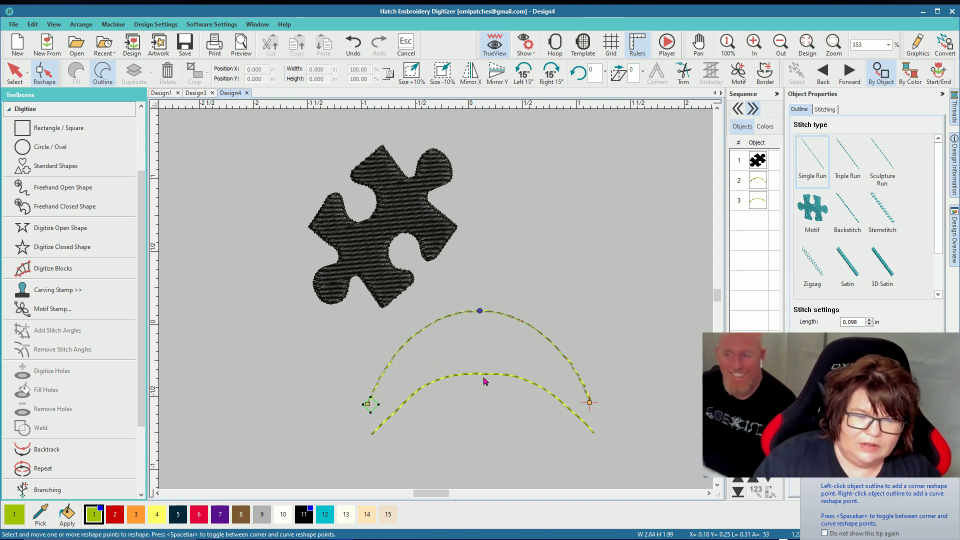
pyautogui.moveTo(482, 312)
pyautogui.mouseDown()
pyautogui.moveTo(479, 333)
pyautogui.moveTo(484, 302)
pyautogui.mouseUp()
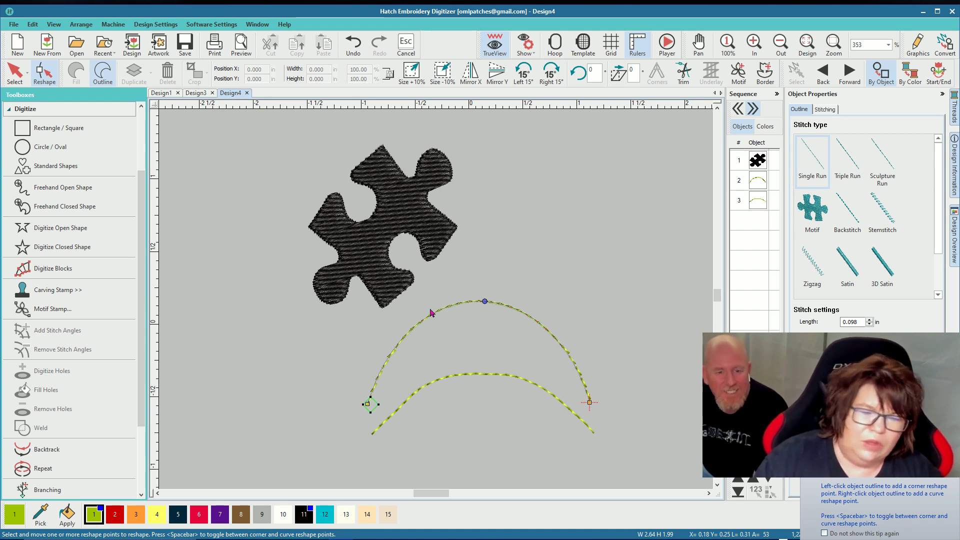
# Step: Reshape the lower many-point arc by moving its individual points upward along the top and sides
pyautogui.click(486, 377)
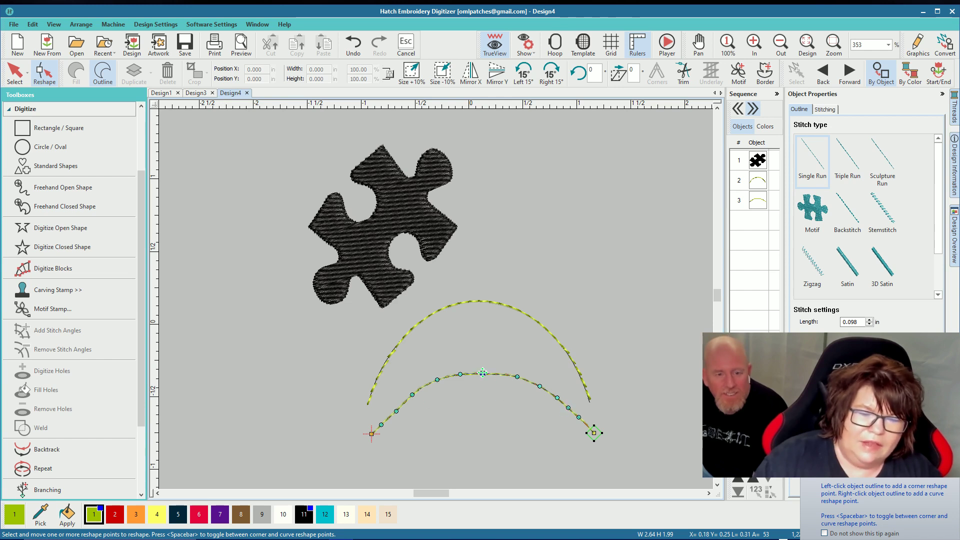
pyautogui.moveTo(482, 356); pyautogui.dragTo(409, 390)
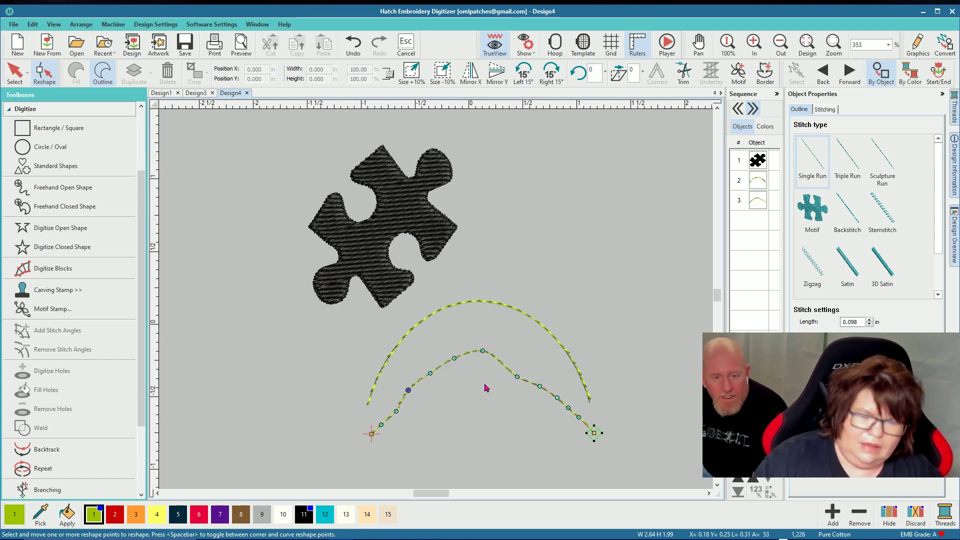
pyautogui.moveTo(517, 377); pyautogui.dragTo(519, 365)
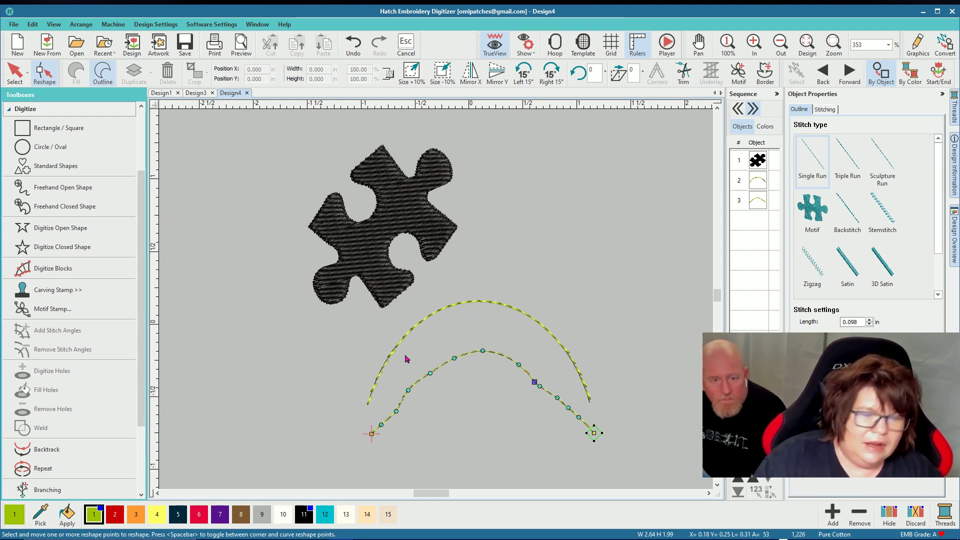
# Step: Delete both practice arcs, leaving only the filled puzzle piece in the design
pyautogui.click(14, 75)
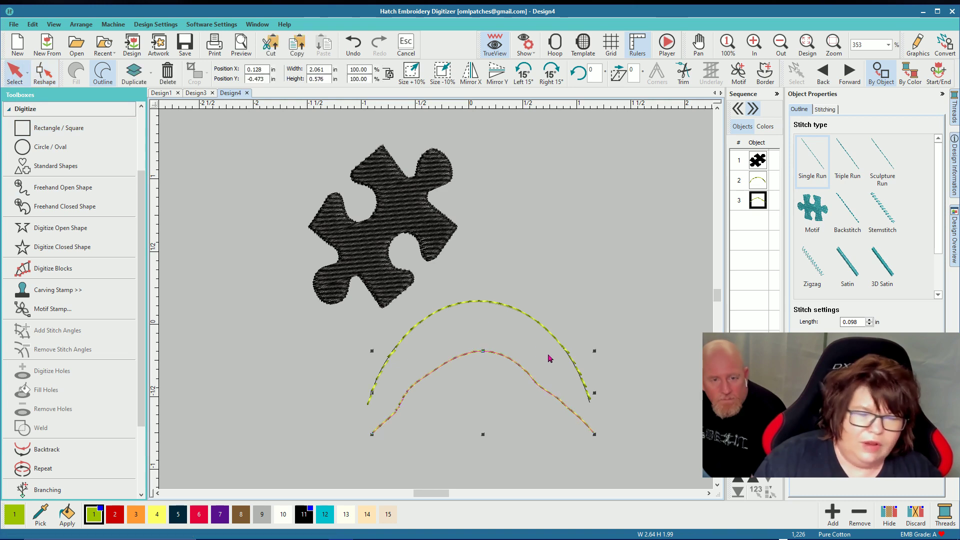
pyautogui.press('Delete')
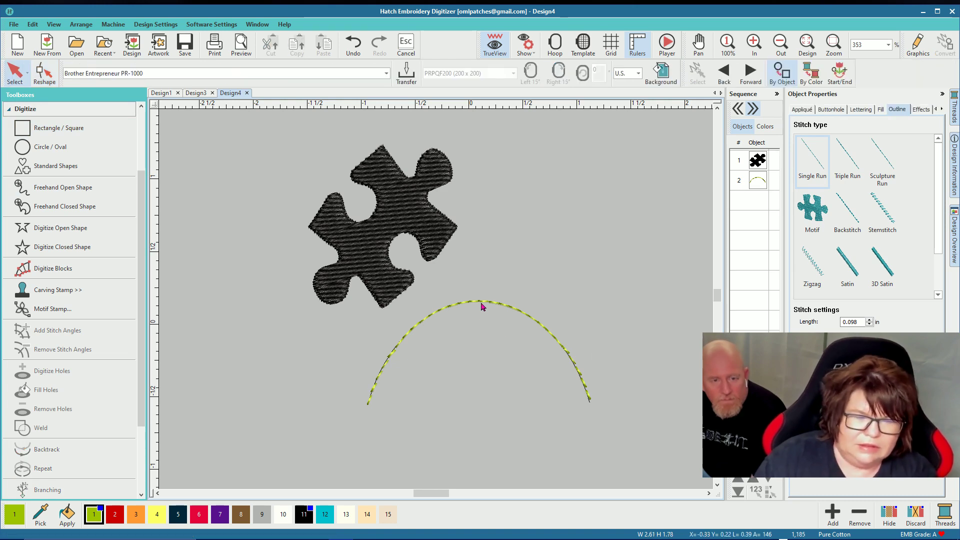
pyautogui.click(482, 305)
pyautogui.press('Delete')
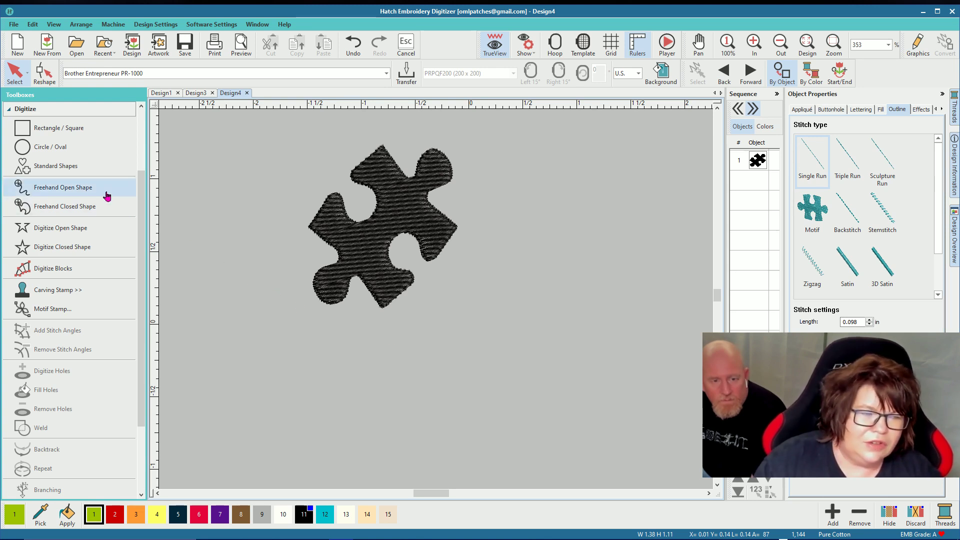
# Step: Try digitizing a rounded closed shape from four points below and beside the puzzle piece, and abandon it
pyautogui.click(80, 247)
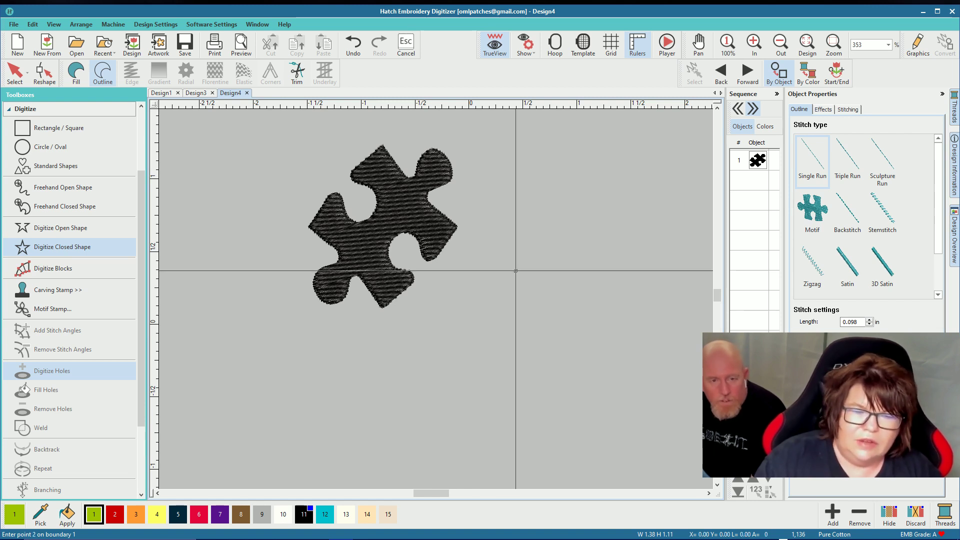
pyautogui.press('Escape')
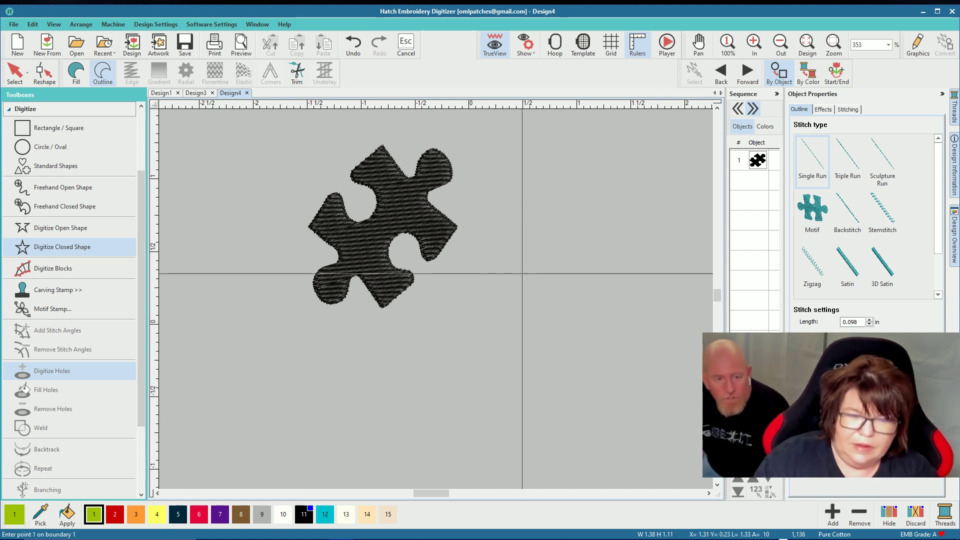
pyautogui.click(516, 272)
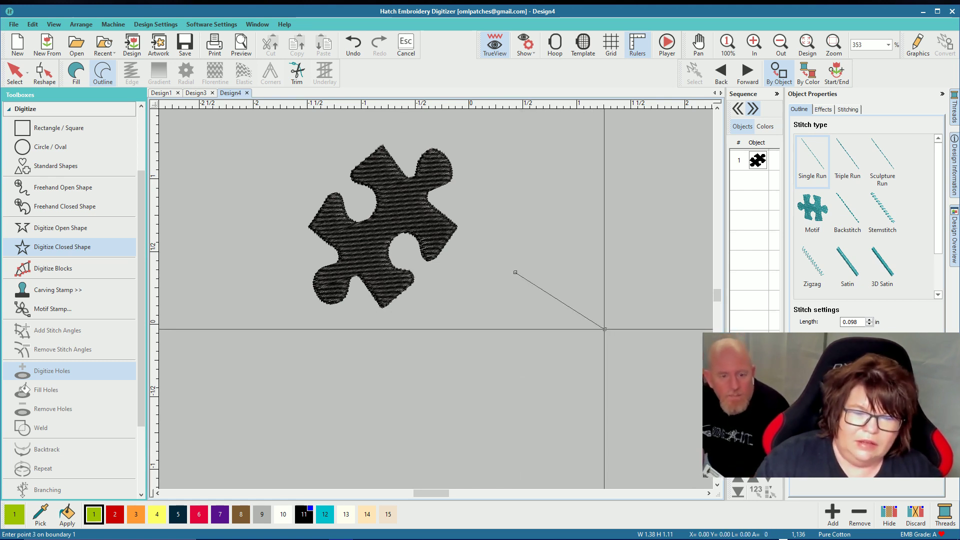
pyautogui.click(516, 413)
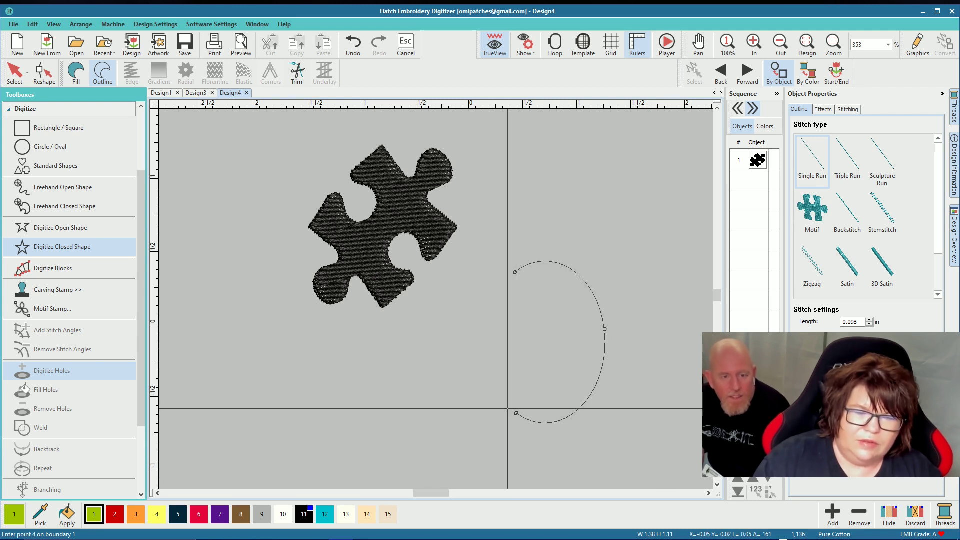
pyautogui.click(455, 329)
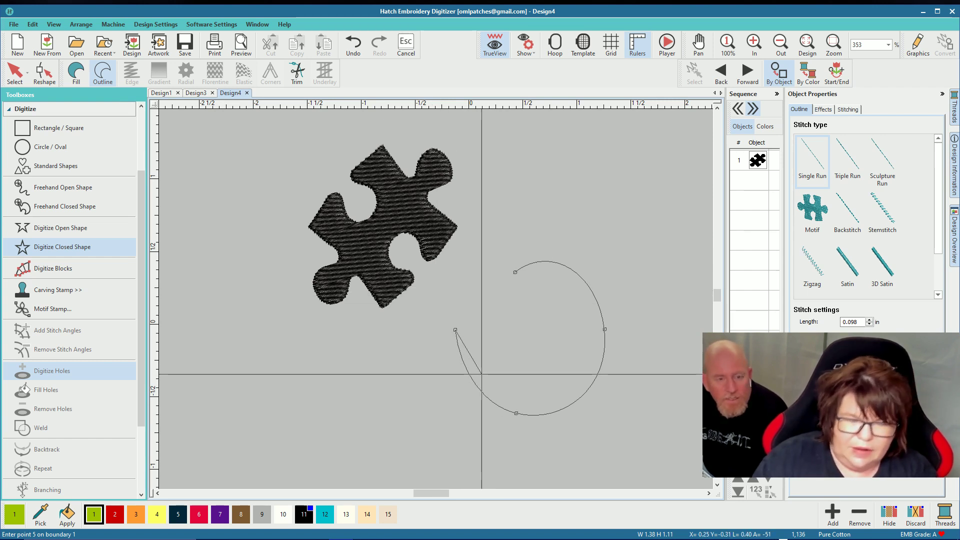
pyautogui.press('Escape')
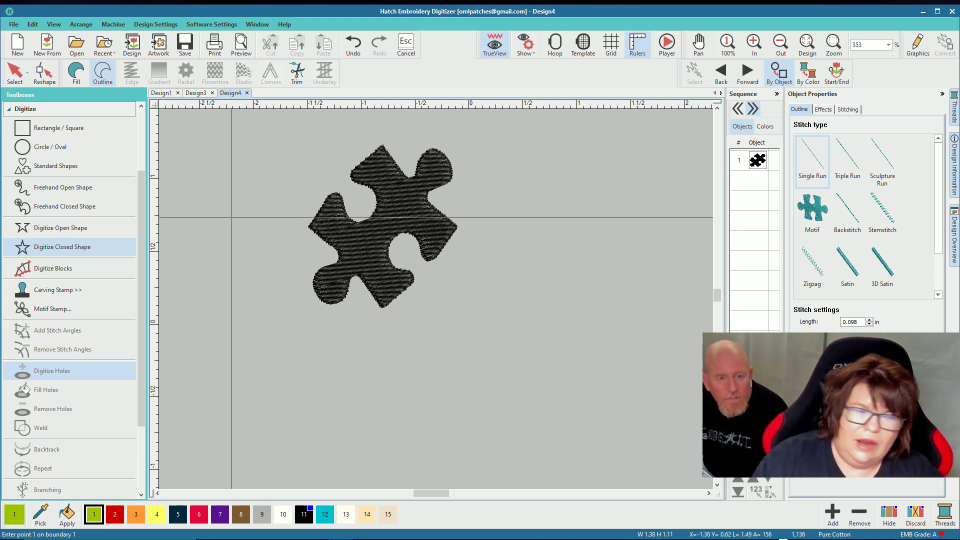
pyautogui.click(14, 71)
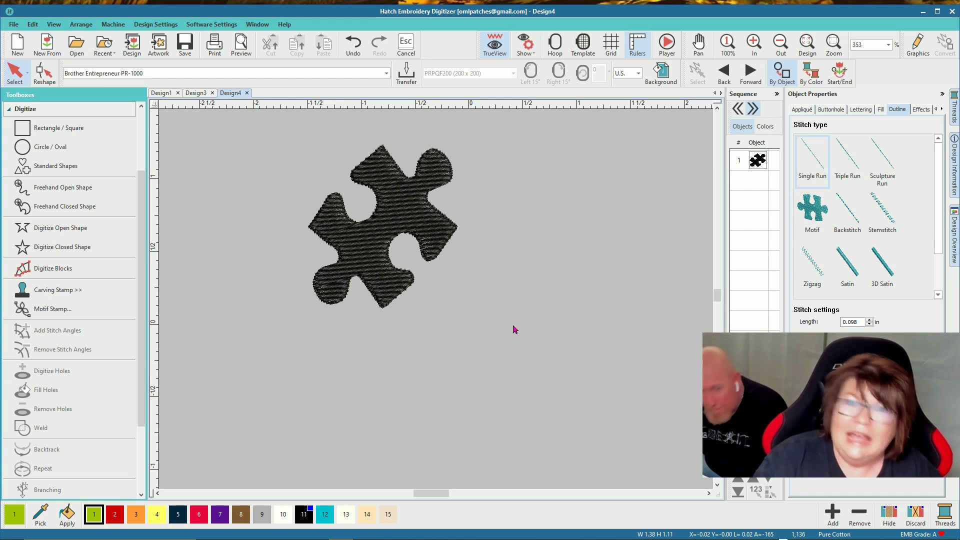
# Step: Move the filled puzzle piece diagonally down and right to about X -0.24 in, Y 0.28 in, and deselect it
pyautogui.click(452, 238)
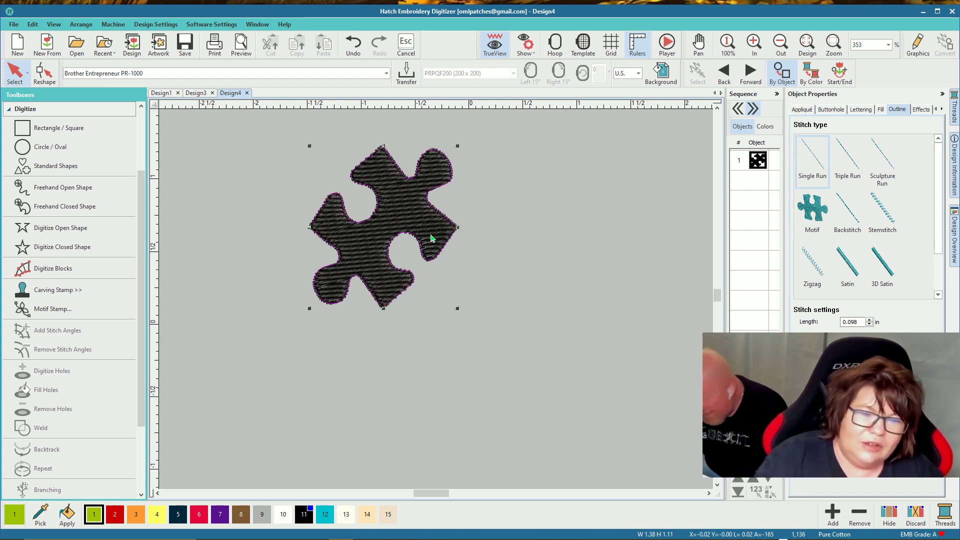
pyautogui.moveTo(452, 238); pyautogui.dragTo(518, 297)
pyautogui.click(481, 275)
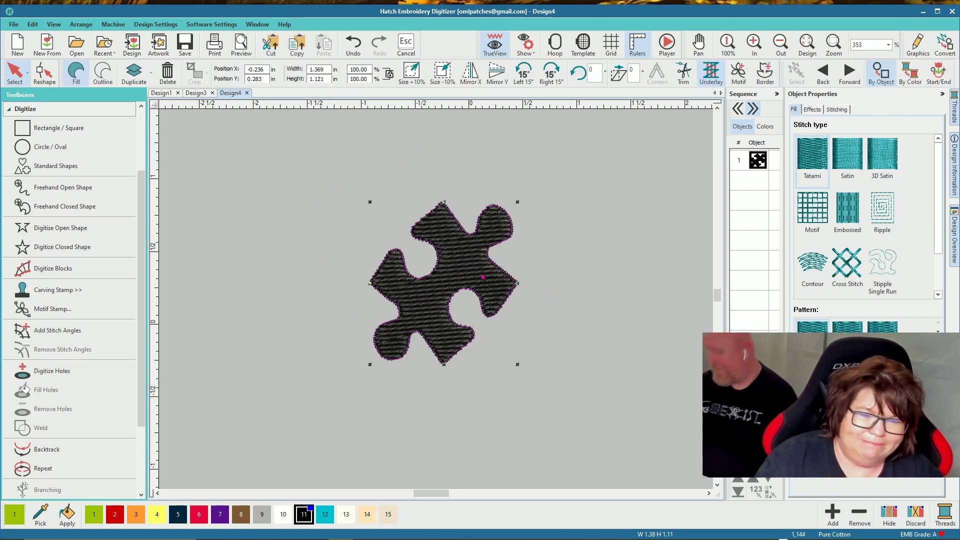
pyautogui.click(567, 298)
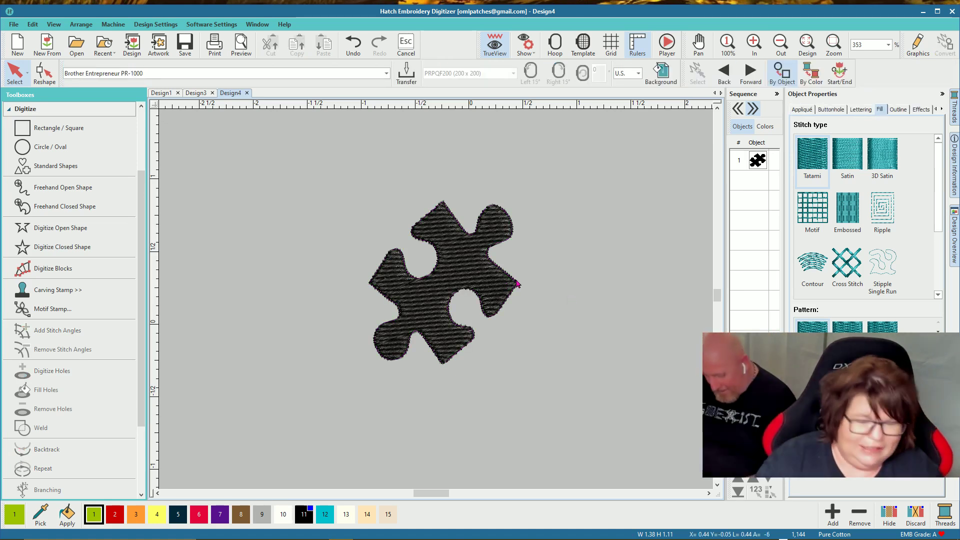
# Step: Convert the filled puzzle piece to a Single Run outline and back to a Tatami fill
pyautogui.click(490, 285)
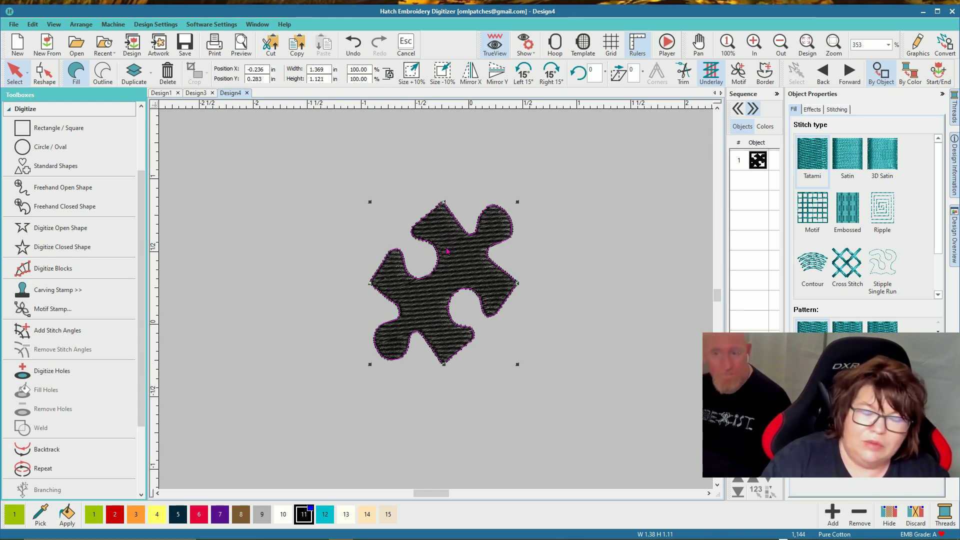
pyautogui.click(429, 229)
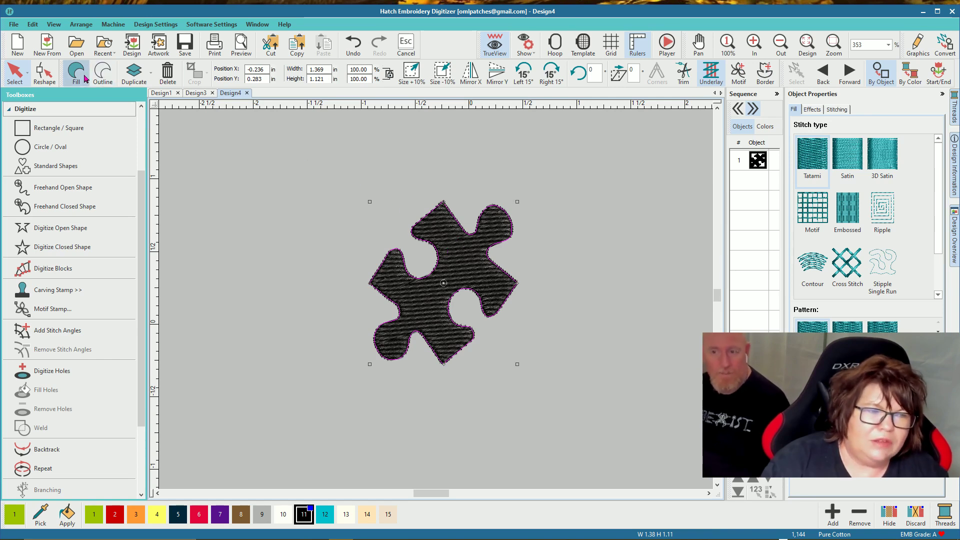
pyautogui.click(105, 76)
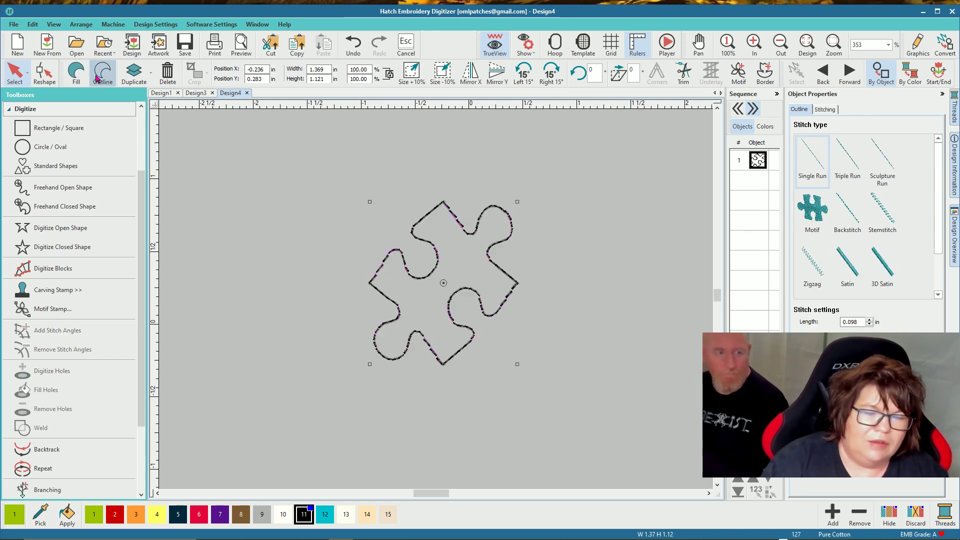
pyautogui.click(76, 73)
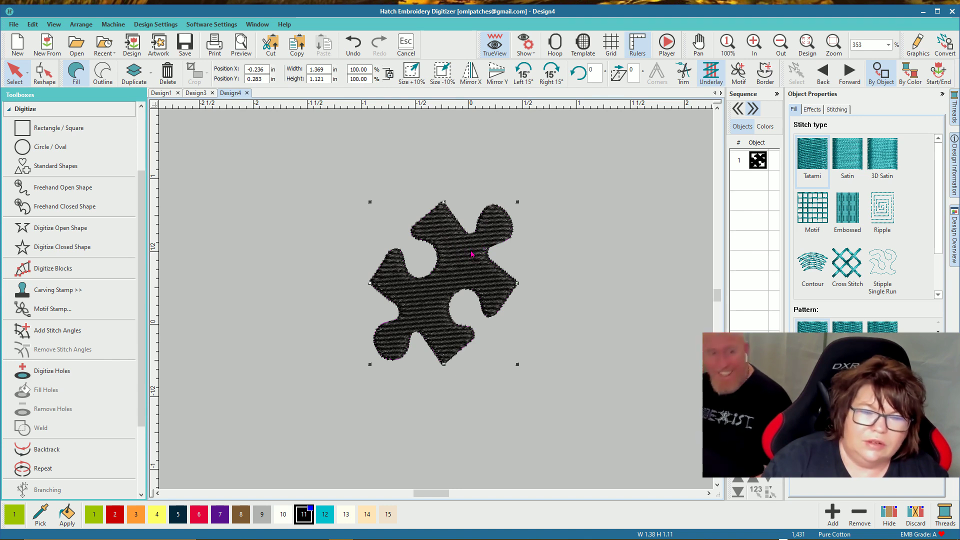
# Step: Change the puzzle piece's fill stitch type to Motif and use the custom puzzle motif category for the fill
pyautogui.click(498, 239)
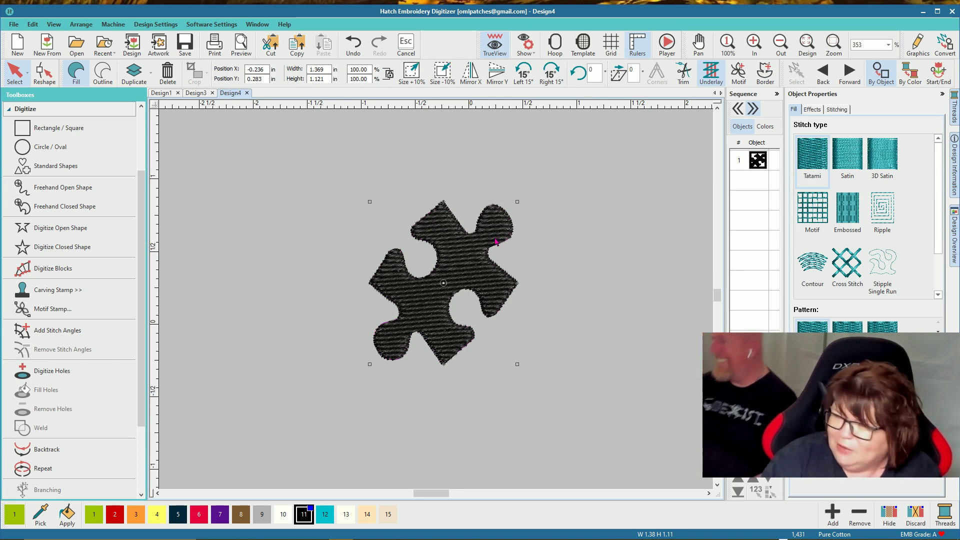
pyautogui.click(816, 210)
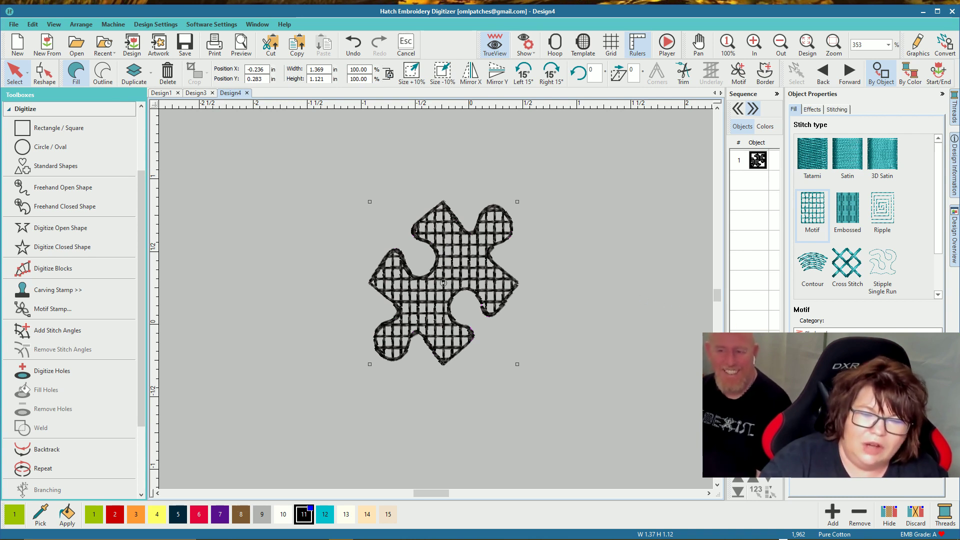
pyautogui.click(870, 330)
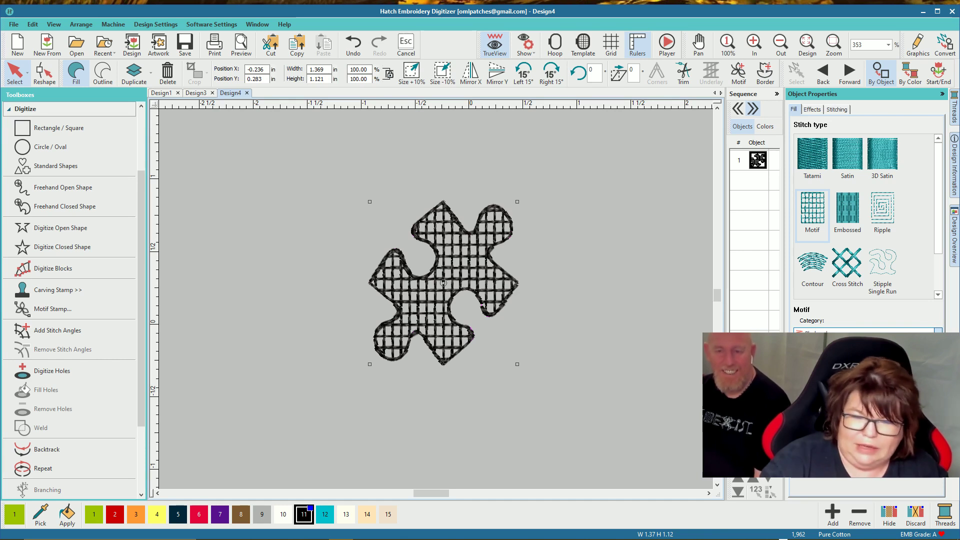
pyautogui.click(861, 360)
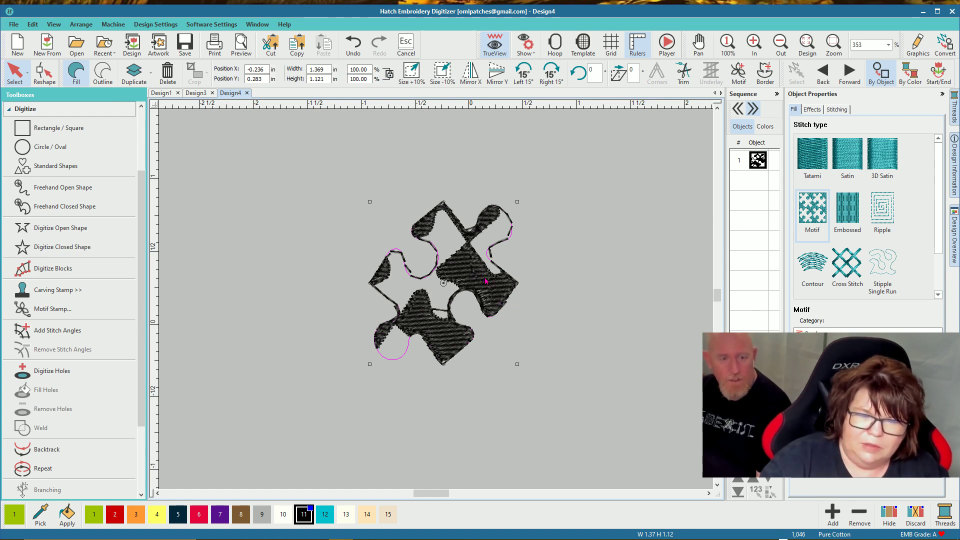
# Step: Switch the motif fill to the category with circle motifs and advance through its patterns to Circle03
pyautogui.click(857, 331)
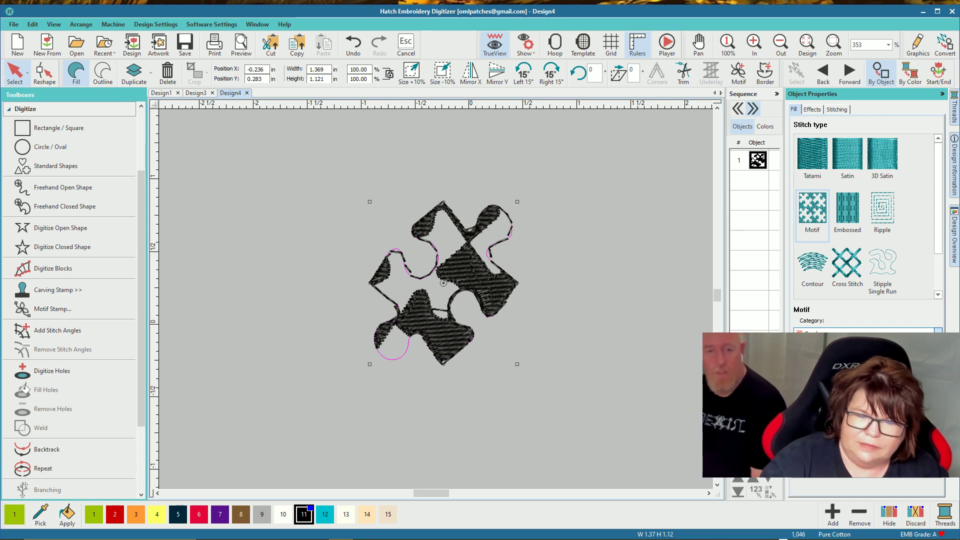
pyautogui.click(857, 350)
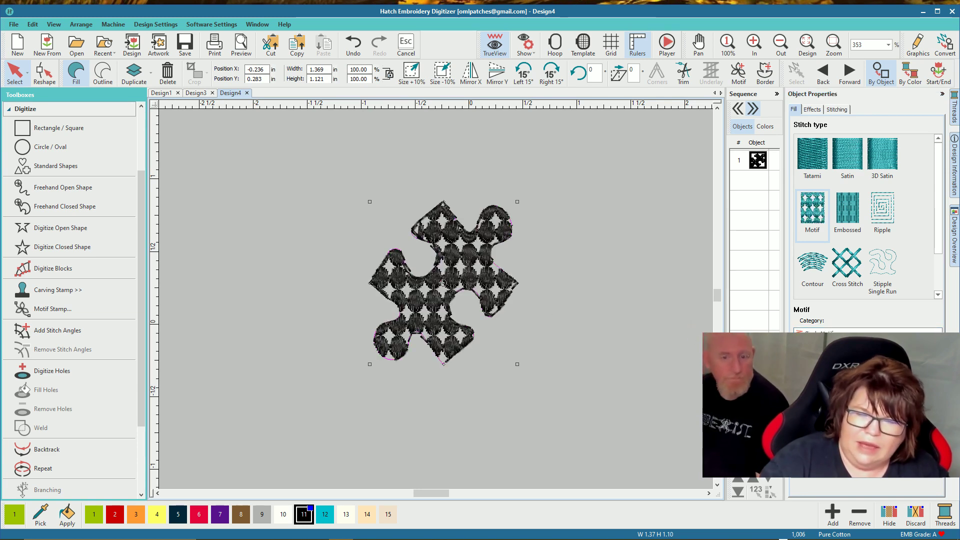
pyautogui.press('Down')
pyautogui.press('Down')
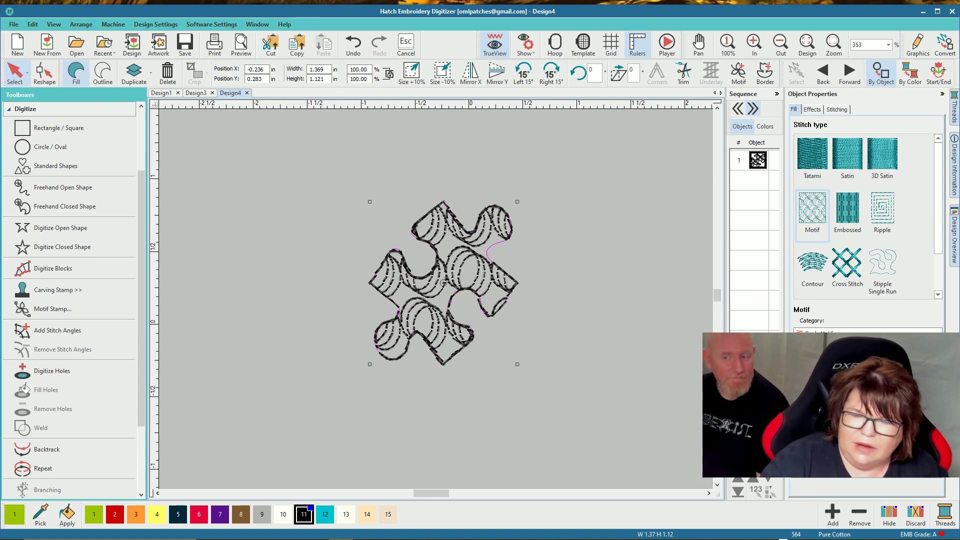
# Step: Open the motif Pattern Gallery and detach it as a floating window beside the puzzle piece
pyautogui.click(868, 331)
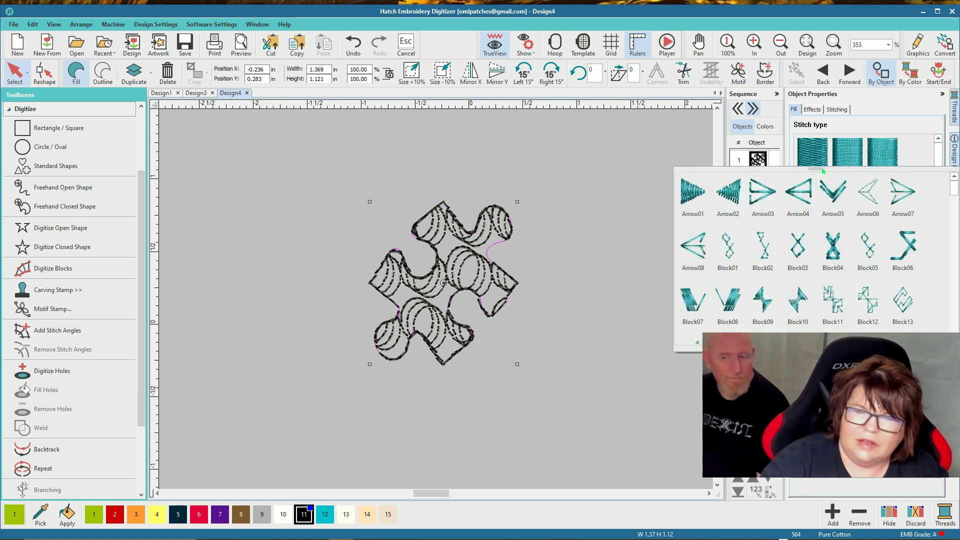
pyautogui.click(786, 173)
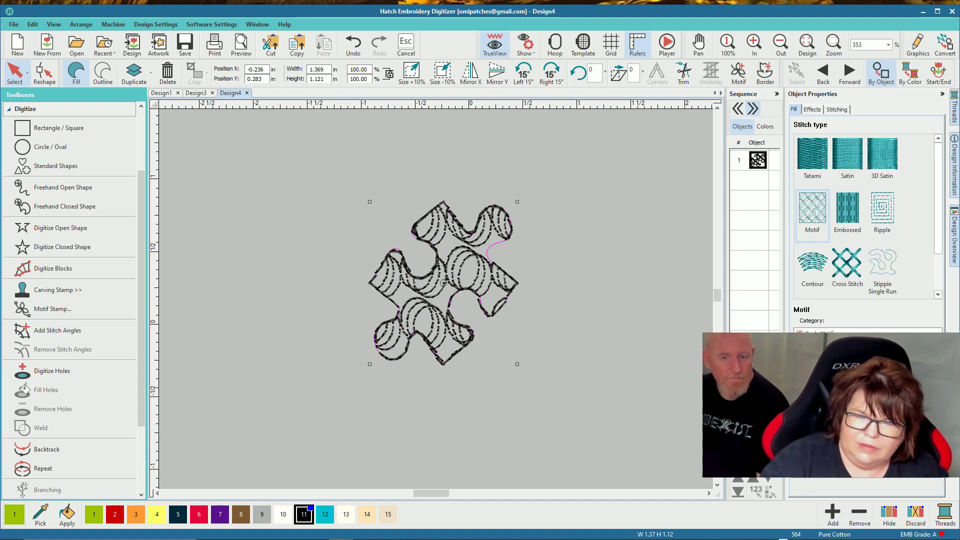
pyautogui.click(812, 207)
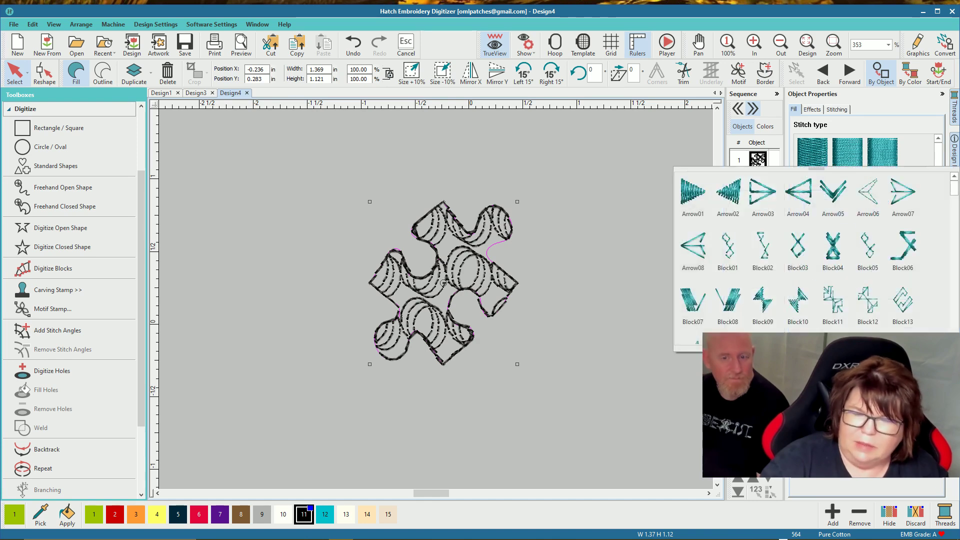
pyautogui.click(733, 170)
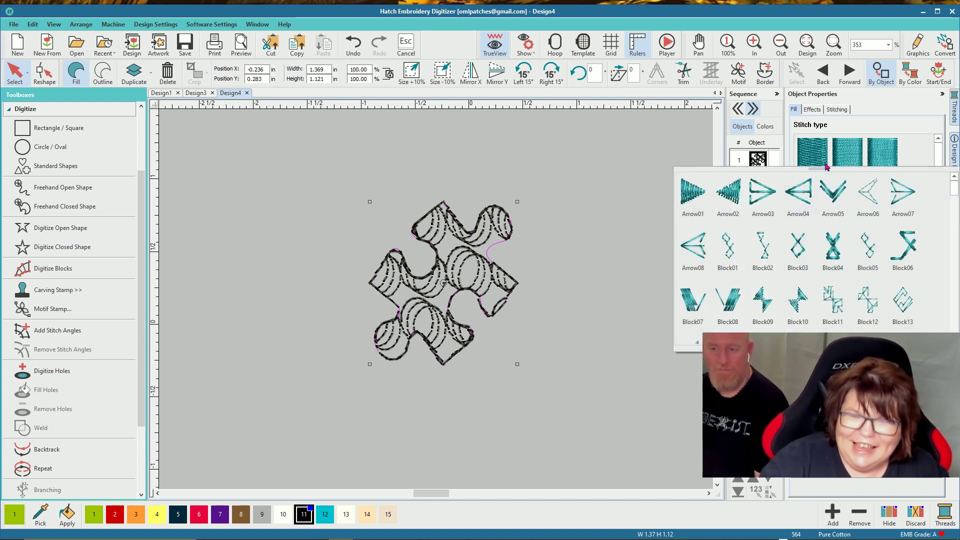
pyautogui.moveTo(802, 170); pyautogui.dragTo(667, 155)
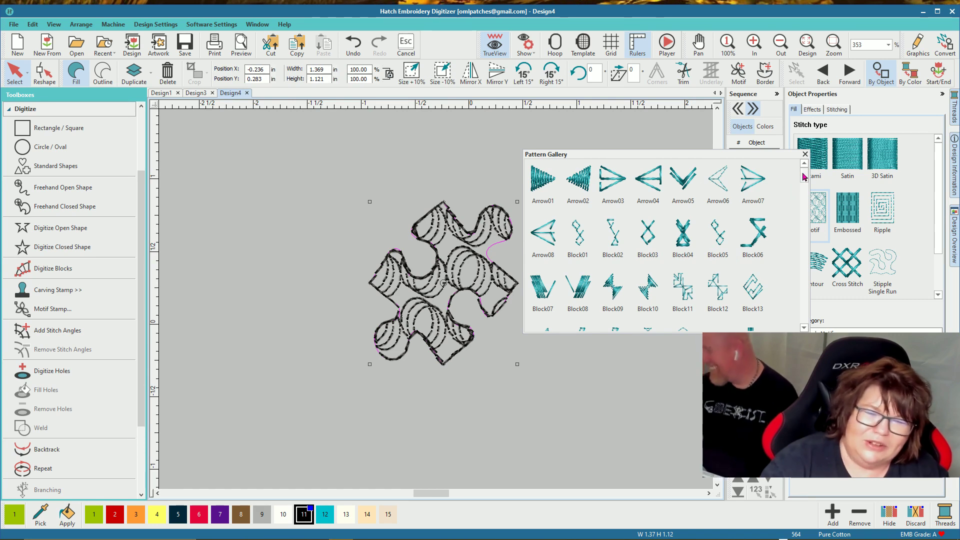
# Step: Try the Block29 and Circle01 patterns as the puzzle piece's motif fill
pyautogui.scroll(-1, 804, 181)
pyautogui.scroll(-3, 804, 182)
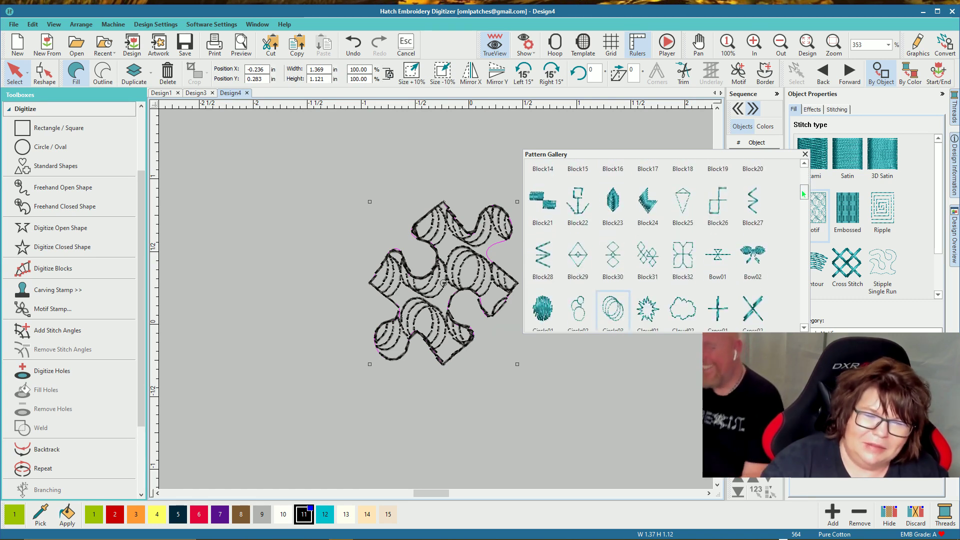
pyautogui.click(581, 235)
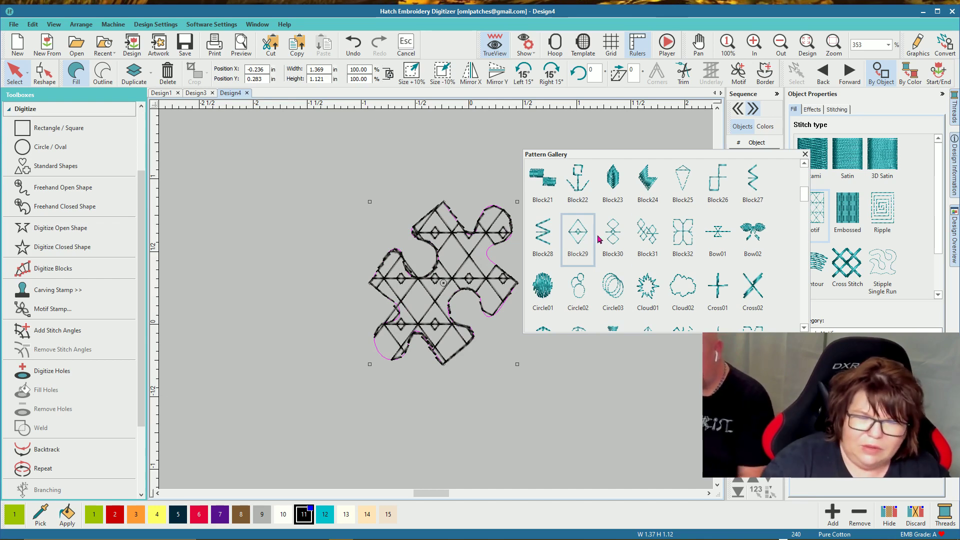
pyautogui.click(550, 285)
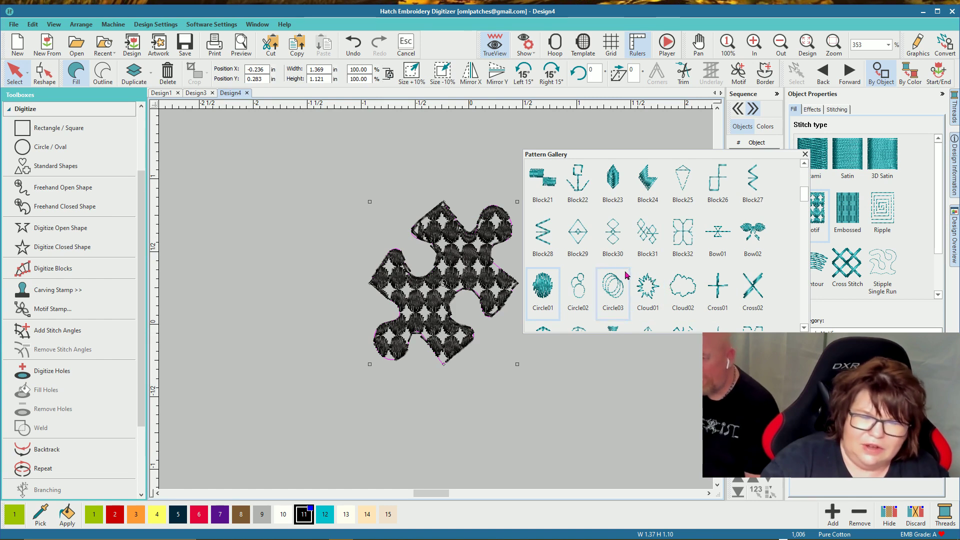
# Step: Try the Block26, Block25, Block22, Cross01 and Cross02 patterns in turn as the puzzle piece's motif fill
pyautogui.click(715, 182)
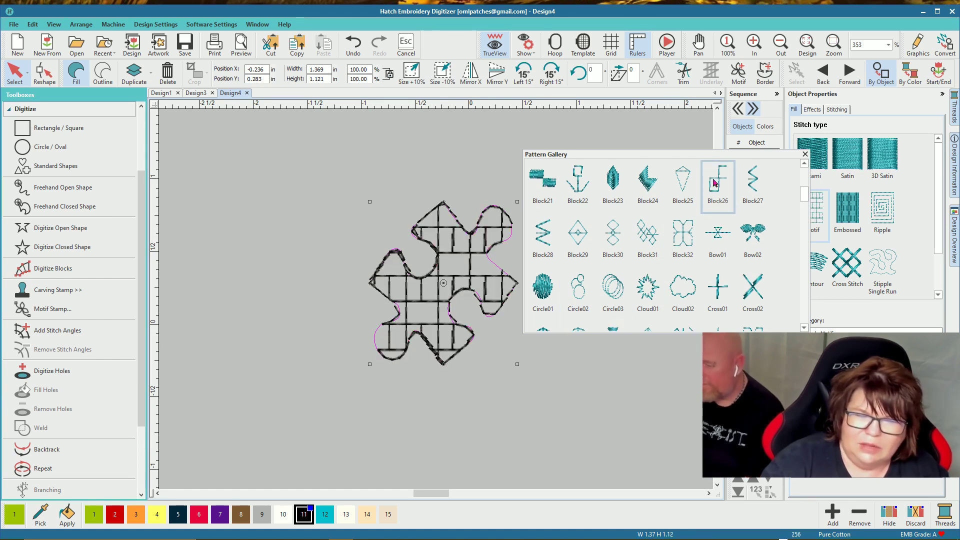
pyautogui.click(682, 183)
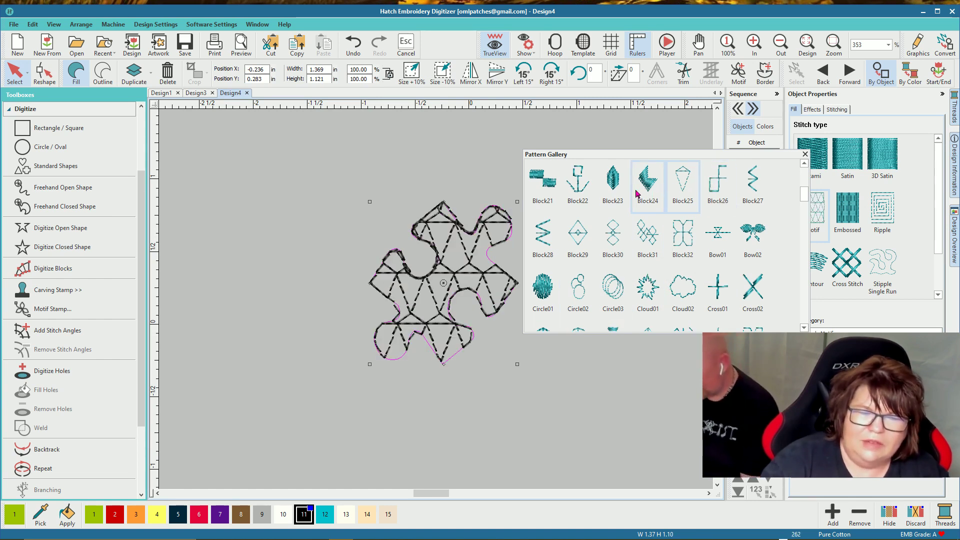
pyautogui.click(584, 186)
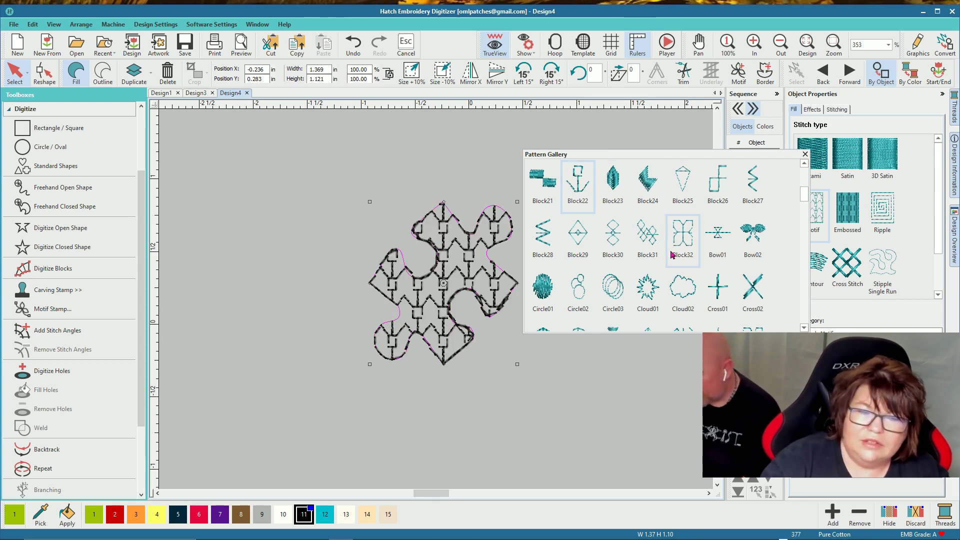
pyautogui.click(721, 283)
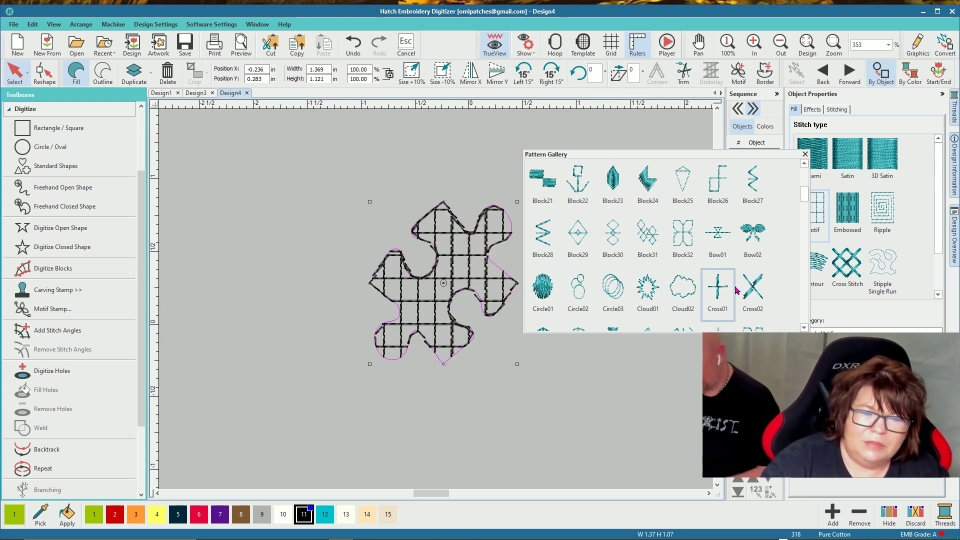
pyautogui.click(751, 289)
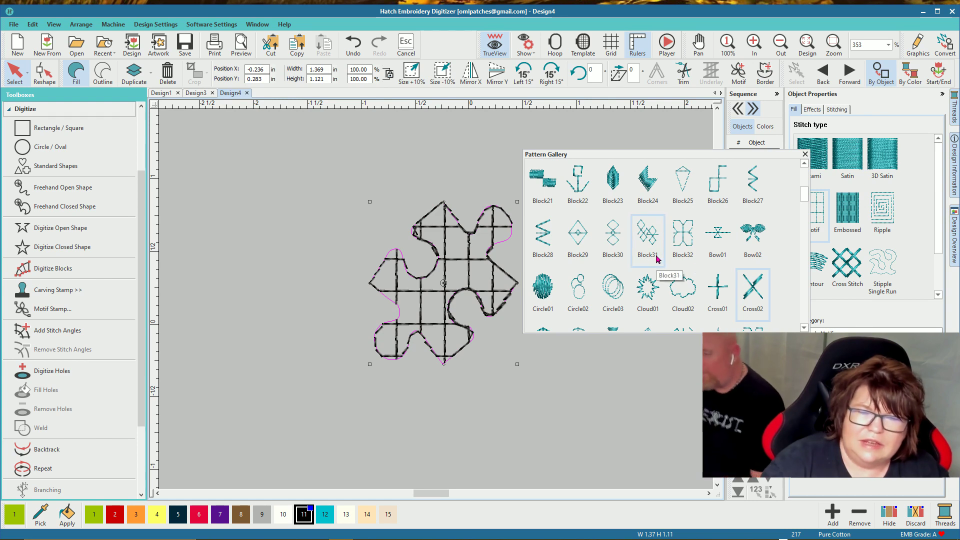
# Step: Try the Cross10, Cross12, Cross11, Cross13 and Curve01 patterns in turn as the puzzle piece's motif fill
pyautogui.scroll(-2, 804, 204)
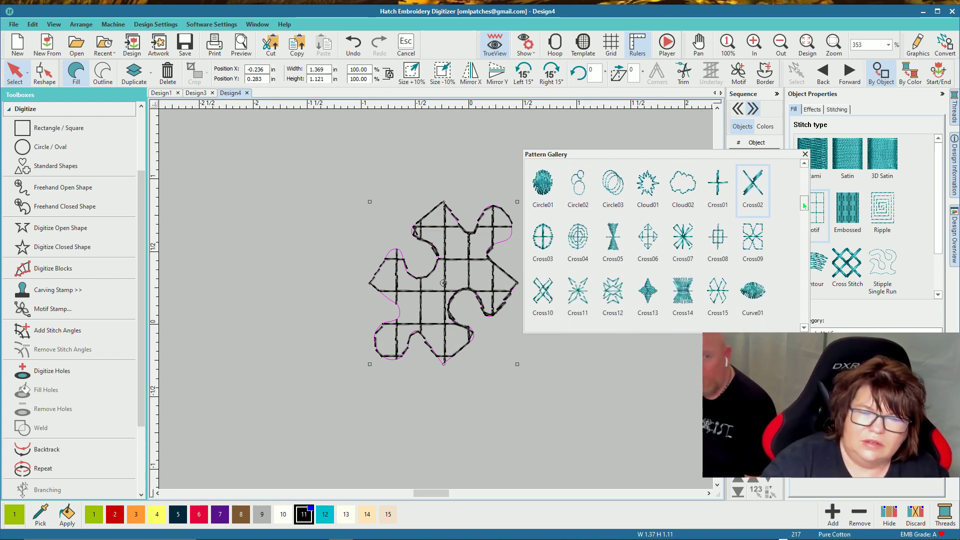
pyautogui.scroll(-1, 805, 204)
pyautogui.click(544, 264)
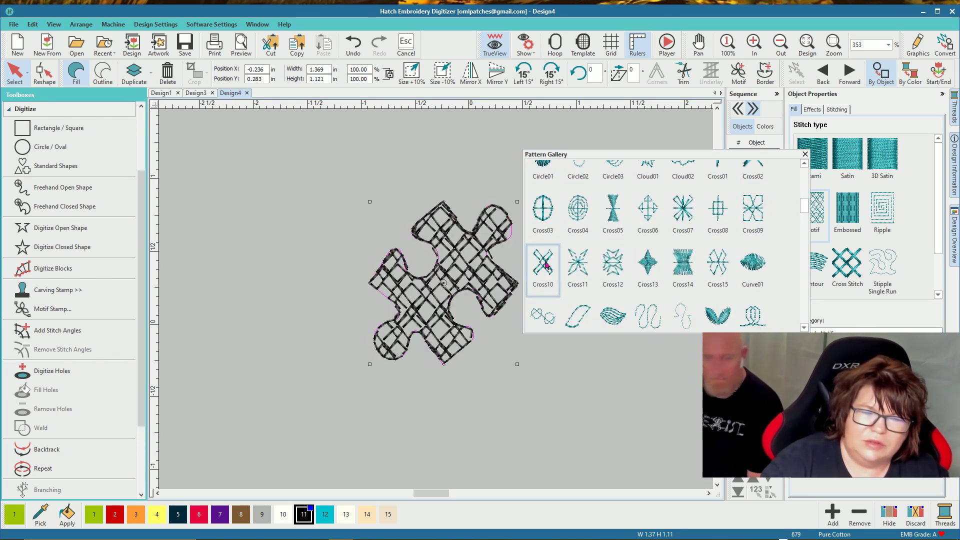
pyautogui.click(614, 269)
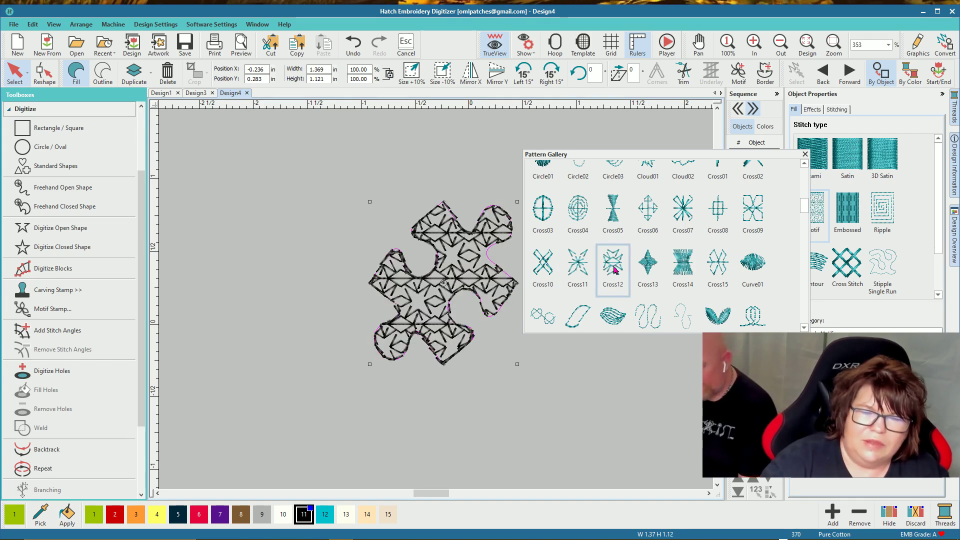
pyautogui.click(583, 265)
pyautogui.click(648, 265)
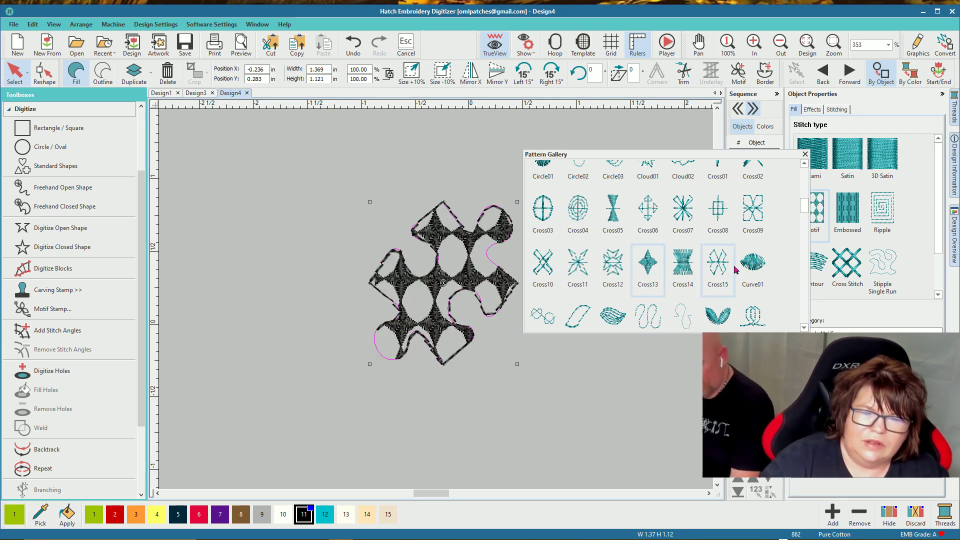
pyautogui.click(759, 265)
# Step: Try the Kite03 and Kite12 patterns as the motif fill and check Kite12 with TrueView turned off and on again
pyautogui.scroll(-2, 803, 215)
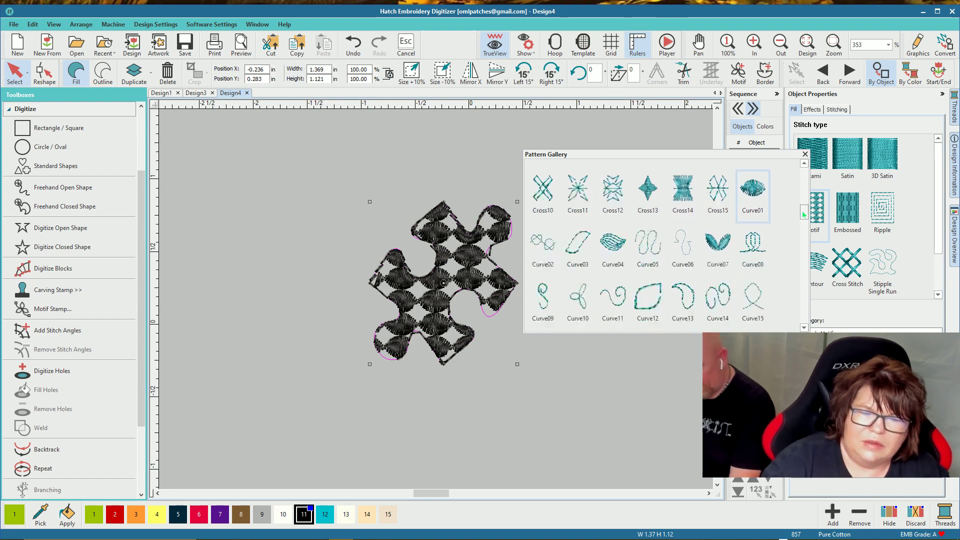
pyautogui.scroll(-4, 804, 215)
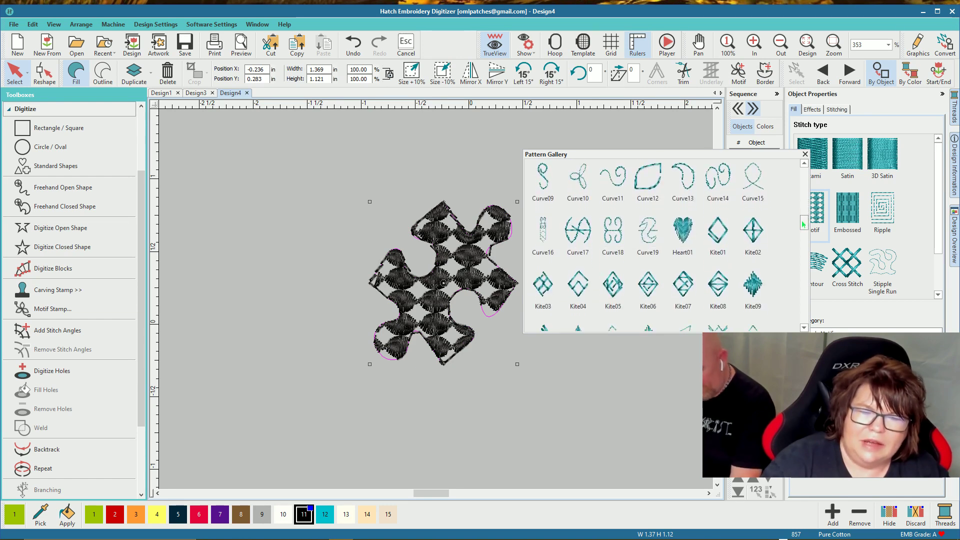
pyautogui.scroll(-2, 804, 224)
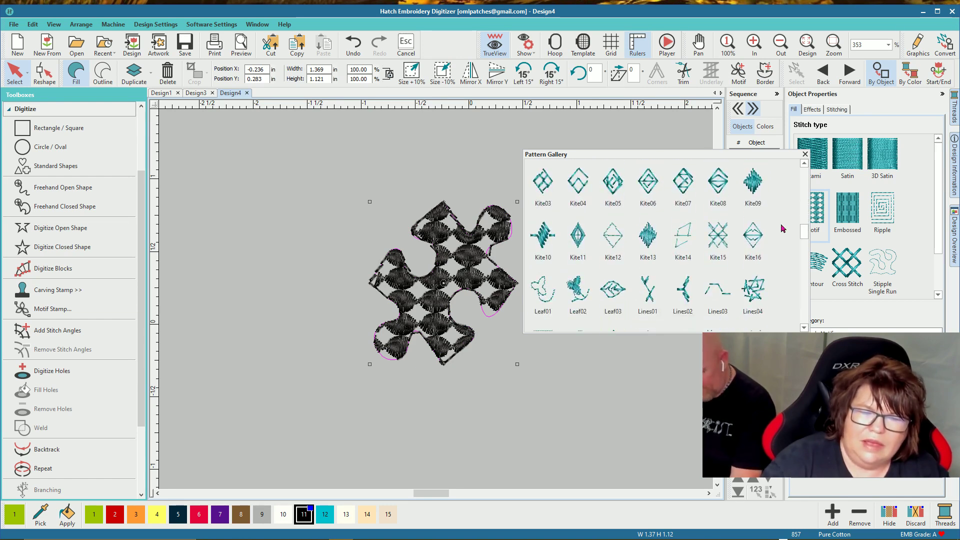
pyautogui.click(542, 182)
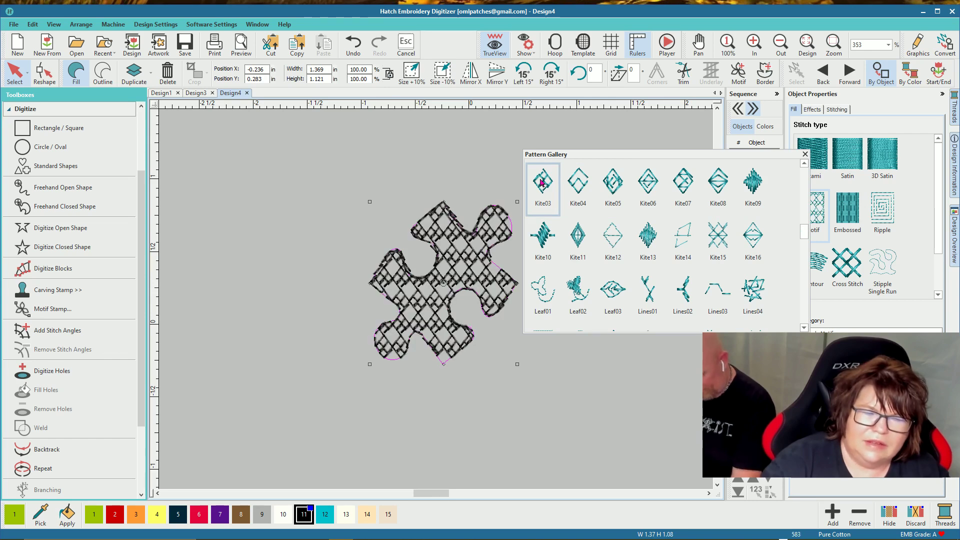
pyautogui.click(614, 235)
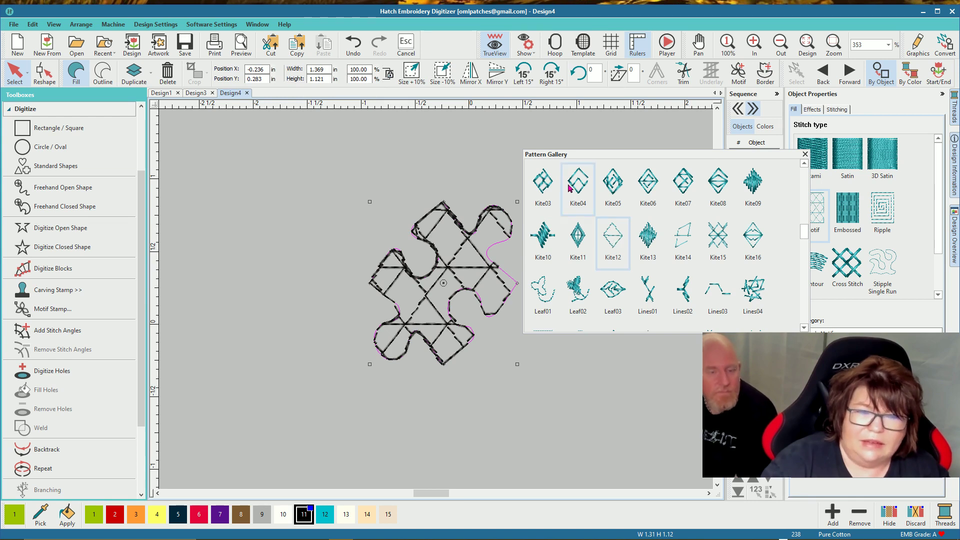
pyautogui.click(494, 48)
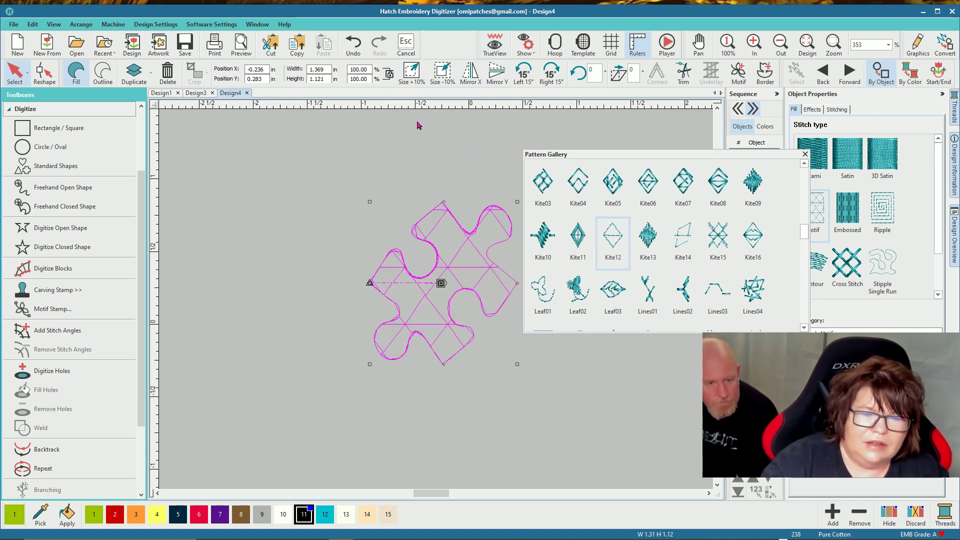
pyautogui.click(494, 48)
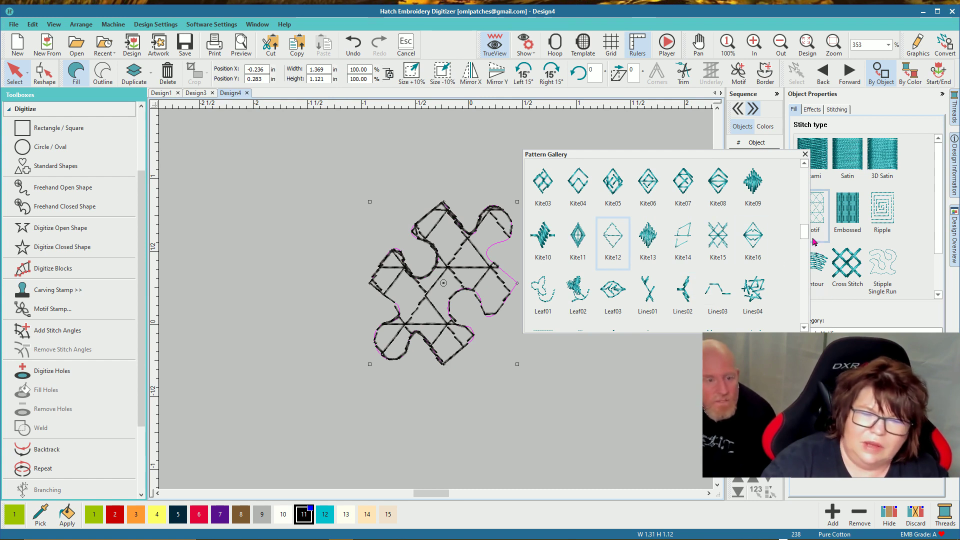
# Step: Try the Shapes39 and Star09 patterns as the puzzle piece's motif fill
pyautogui.moveTo(807, 235); pyautogui.dragTo(805, 282)
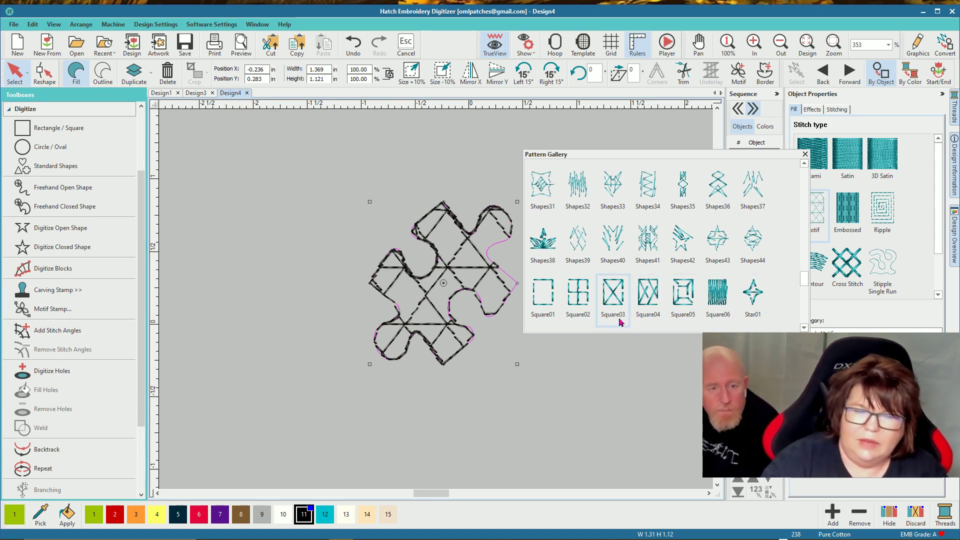
pyautogui.click(577, 240)
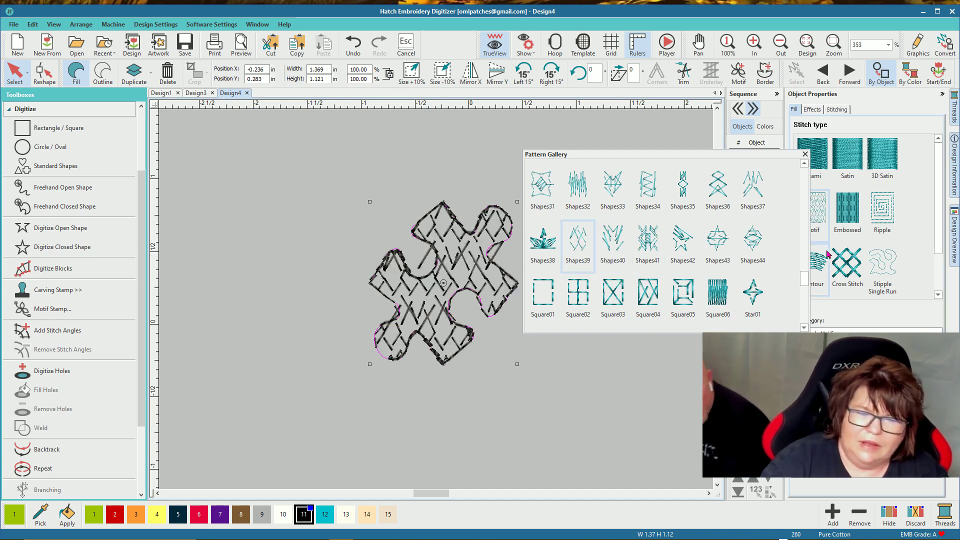
pyautogui.moveTo(803, 284); pyautogui.dragTo(805, 295)
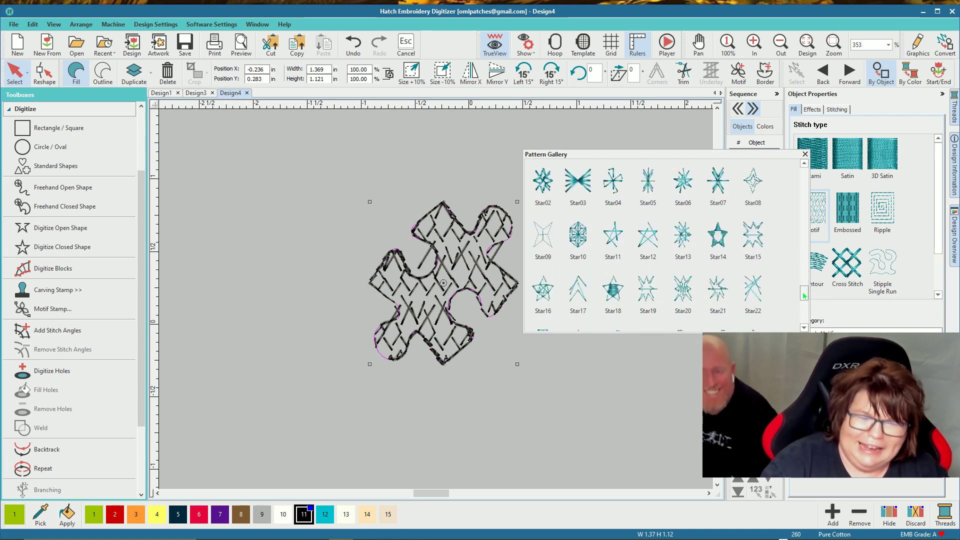
pyautogui.click(548, 238)
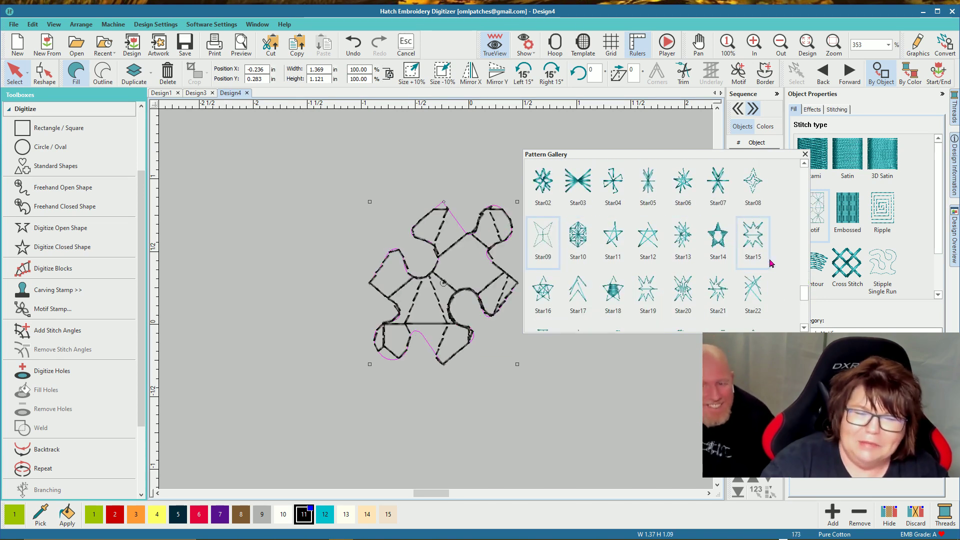
# Step: Try the ZigZag12, ZigZag11 and ZigZag09 patterns in turn as the puzzle piece's motif fill
pyautogui.moveTo(804, 296); pyautogui.dragTo(803, 310)
pyautogui.click(693, 289)
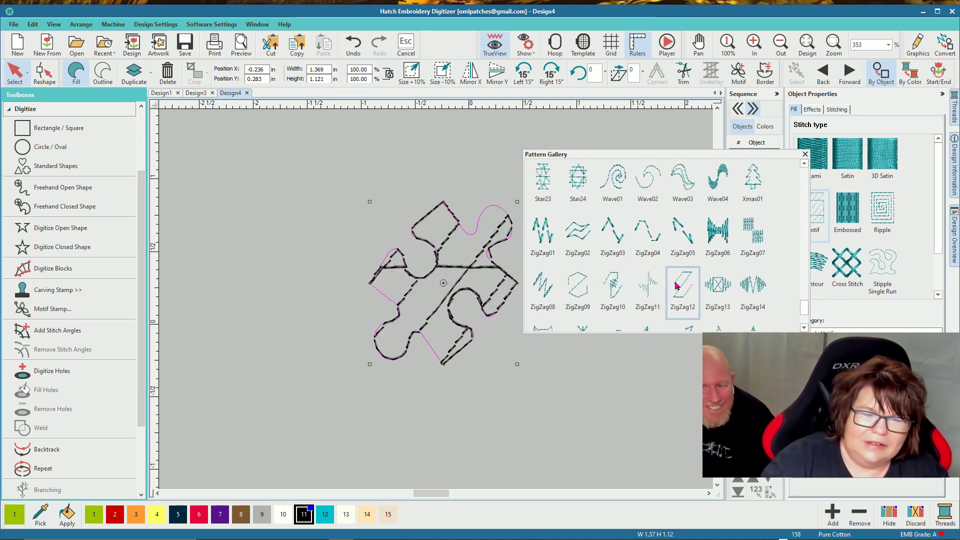
pyautogui.click(648, 287)
pyautogui.click(579, 288)
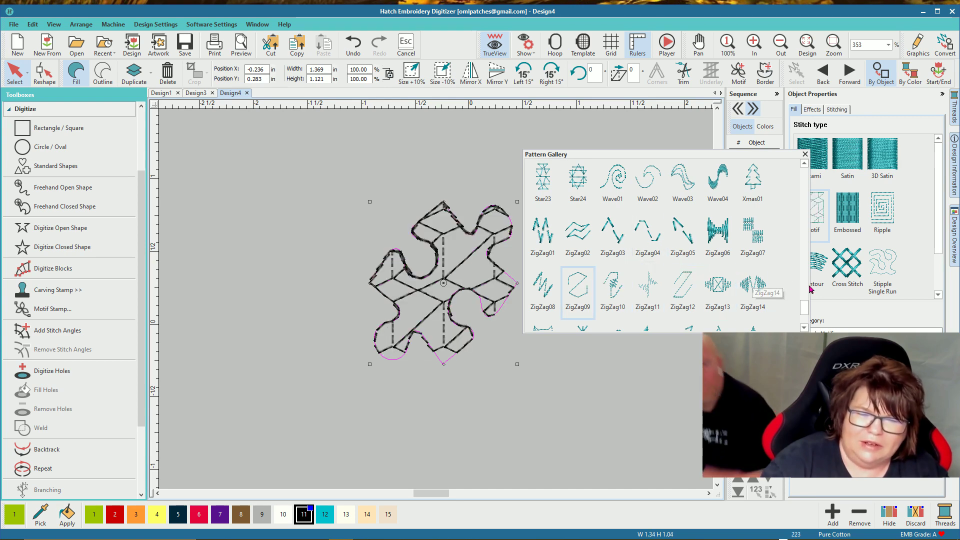
# Step: Compare the ZigZag17, ZigZag09, ZigZag08 and ZigZag10 patterns on the puzzle piece, ending with ZigZag17 as the fill
pyautogui.moveTo(804, 306); pyautogui.dragTo(803, 317)
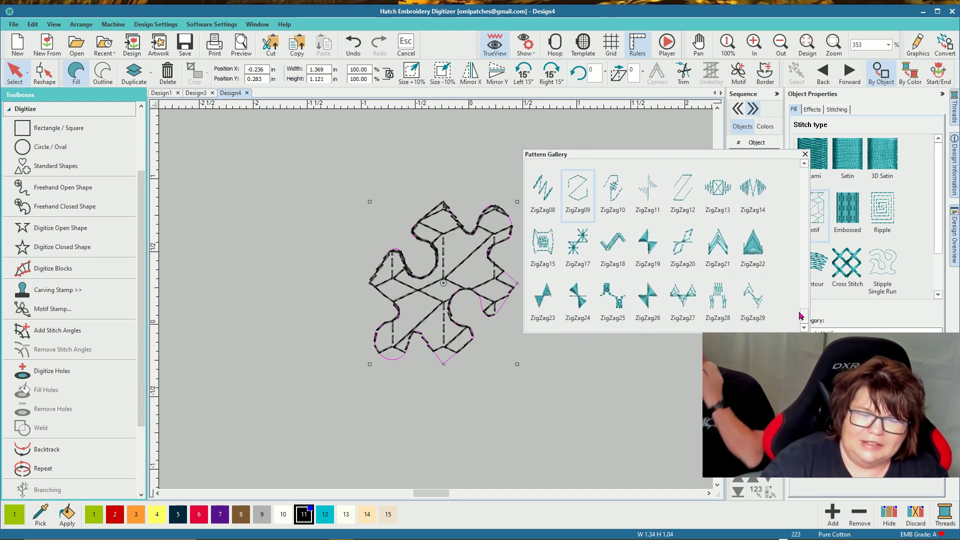
pyautogui.click(581, 244)
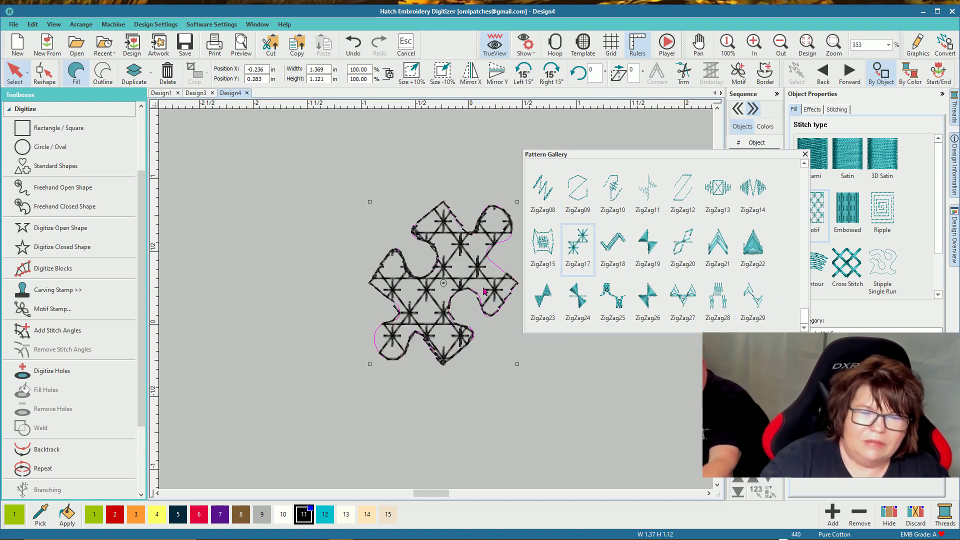
pyautogui.click(580, 196)
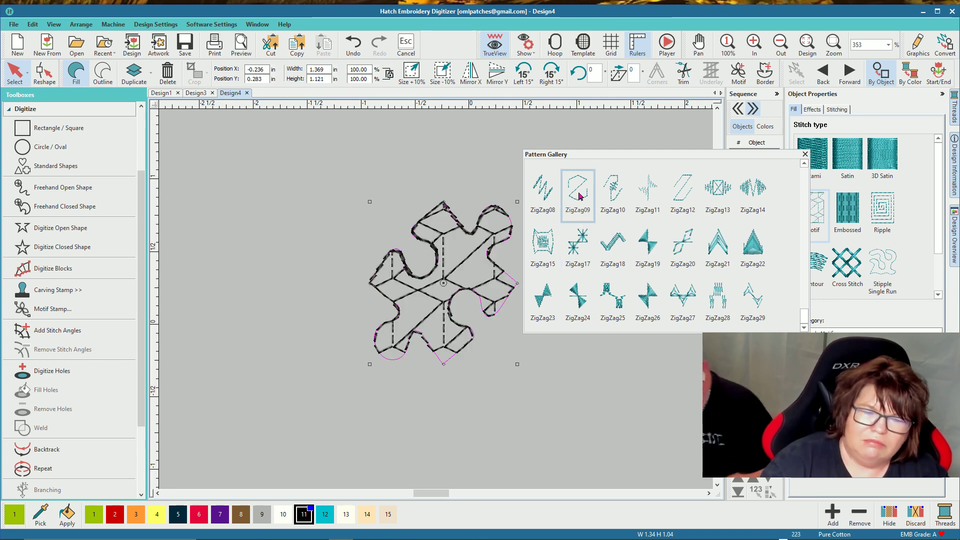
pyautogui.click(549, 194)
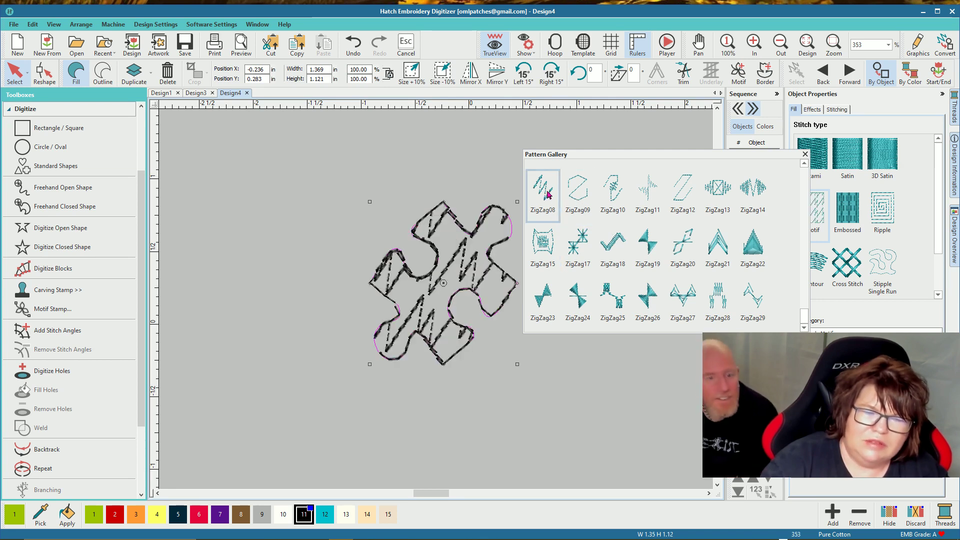
pyautogui.click(614, 190)
pyautogui.click(584, 248)
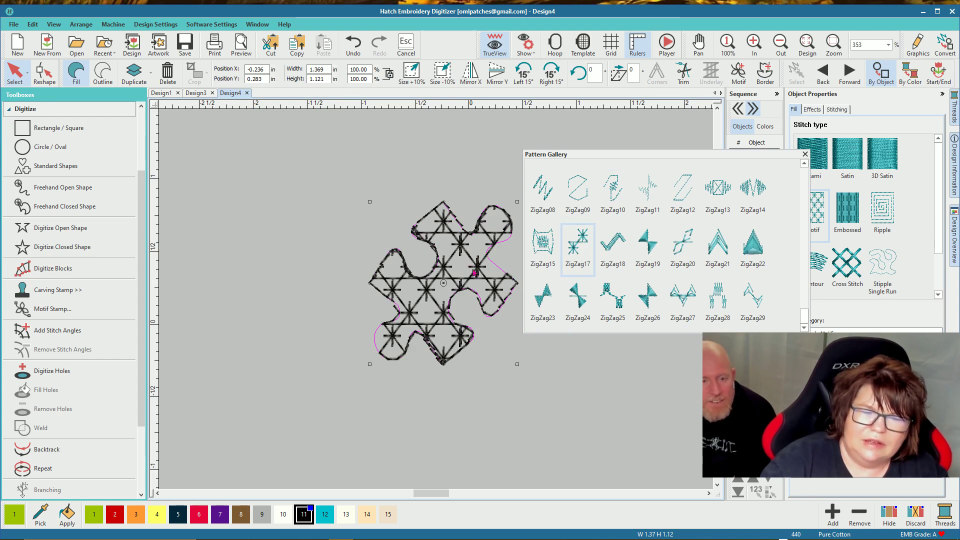
# Step: Close the floating Pattern Gallery, reselect the puzzle piece and set its motif fill pattern to Arrow04
pyautogui.click(805, 155)
pyautogui.click(552, 249)
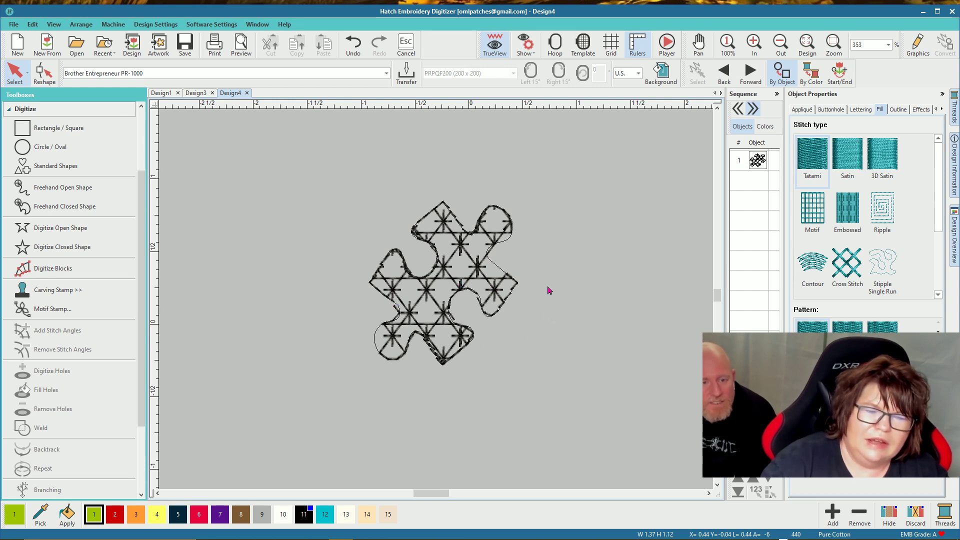
pyautogui.click(495, 276)
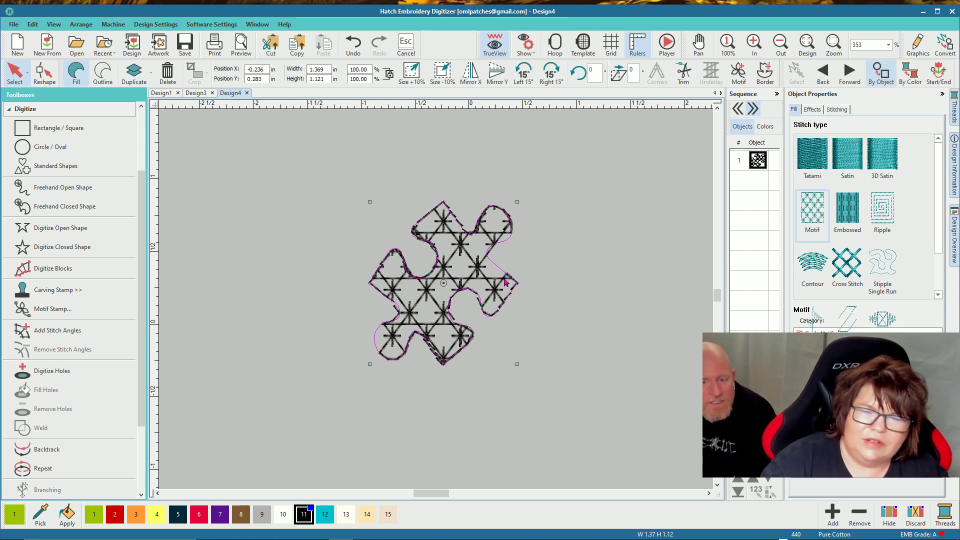
pyautogui.click(814, 209)
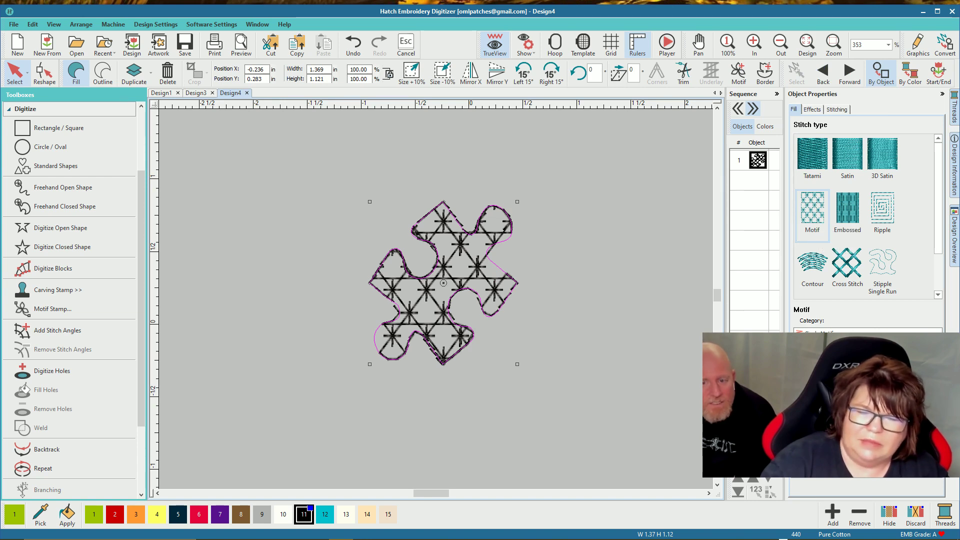
pyautogui.click(868, 358)
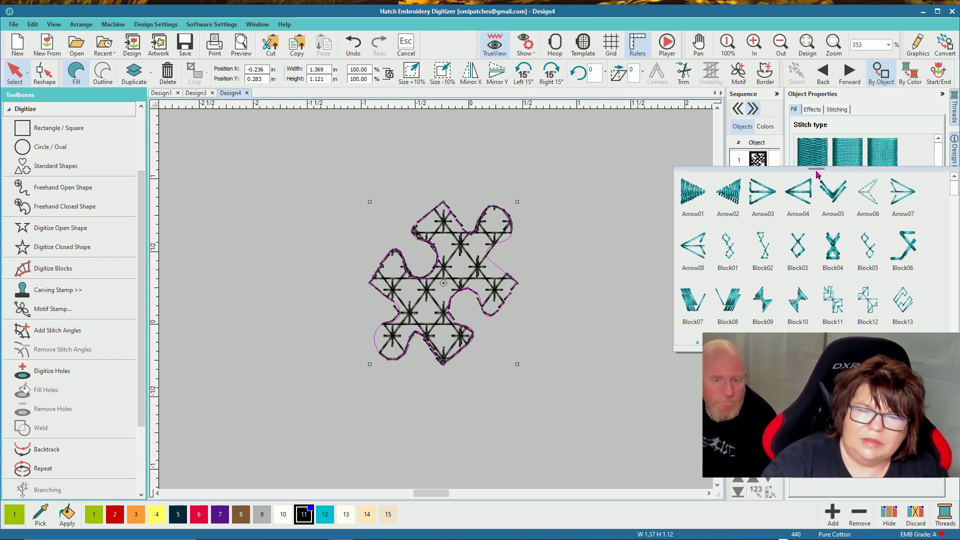
pyautogui.click(804, 194)
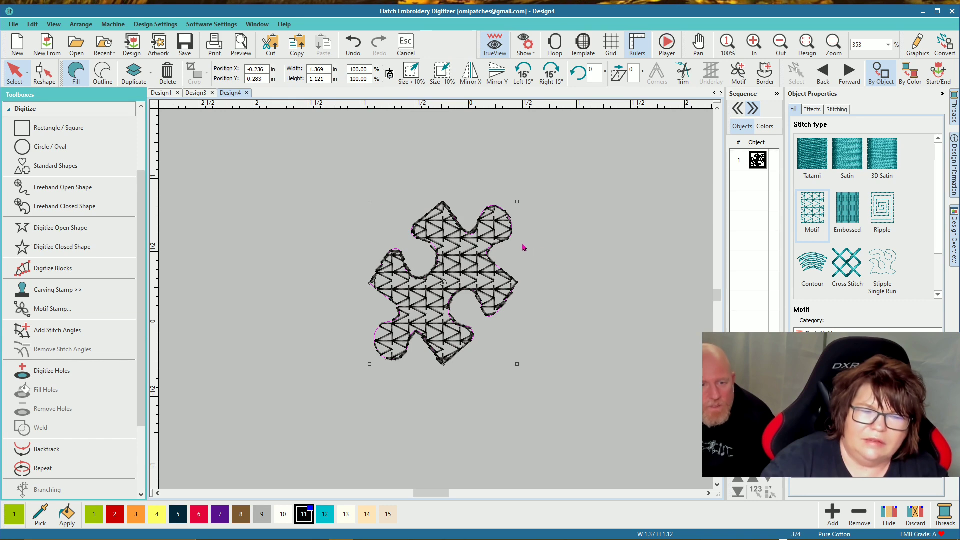
# Step: Create a motif from the puzzle piece named "inception motif" in the Puzzle category, with its reference line running between the piece's left and right tips
pyautogui.click(590, 245)
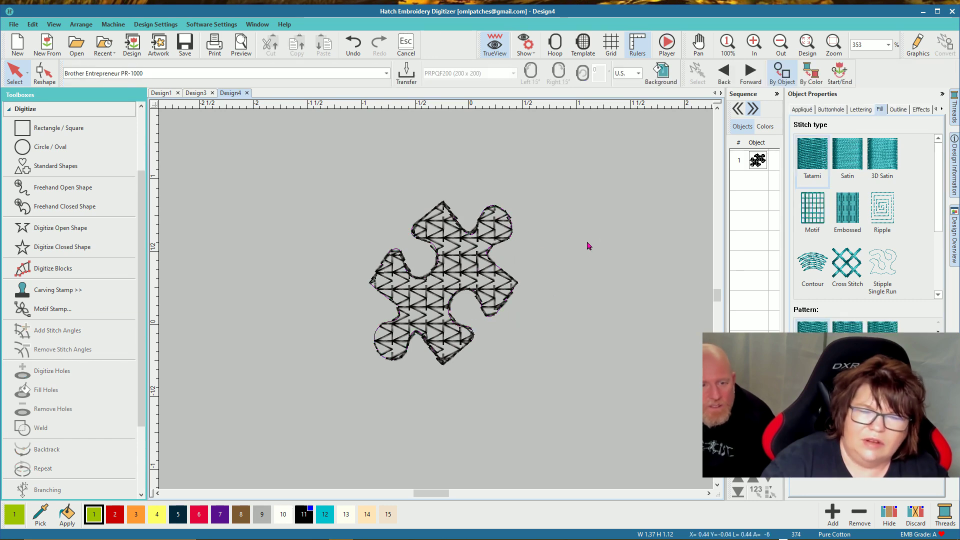
pyautogui.click(463, 237)
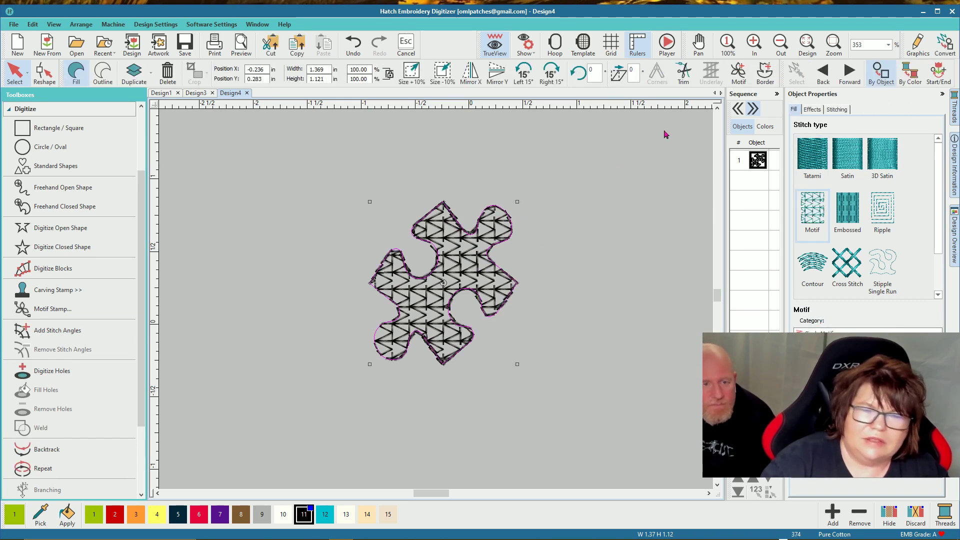
pyautogui.click(743, 77)
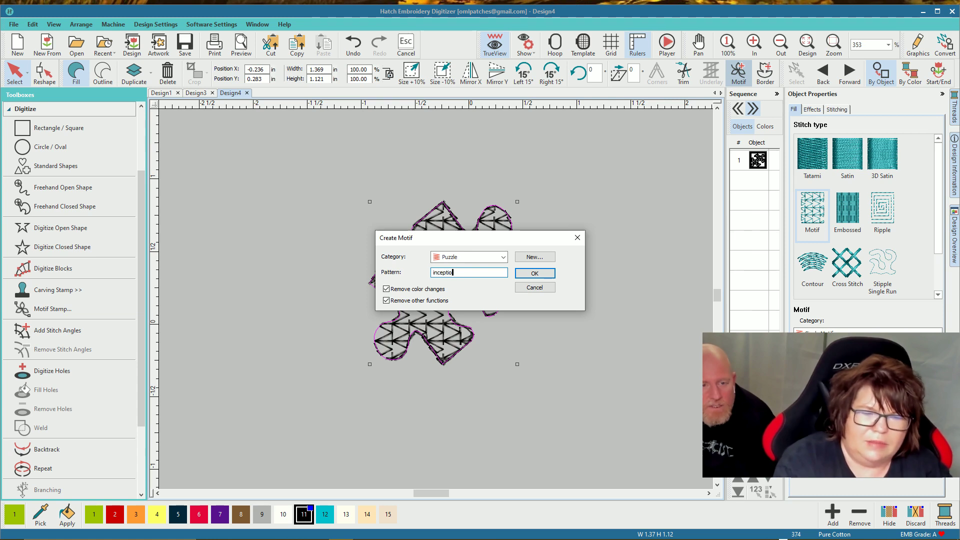
pyautogui.write('inception motif')
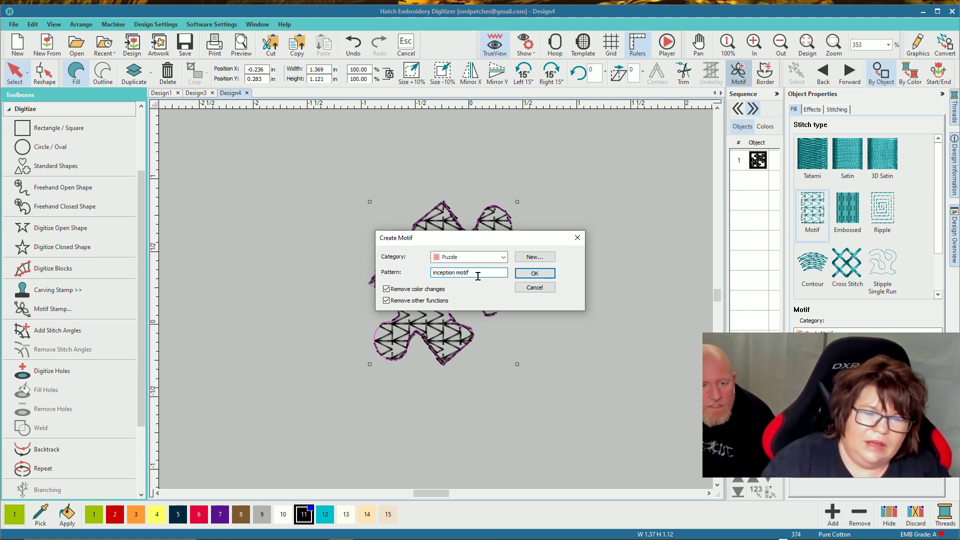
pyautogui.click(533, 273)
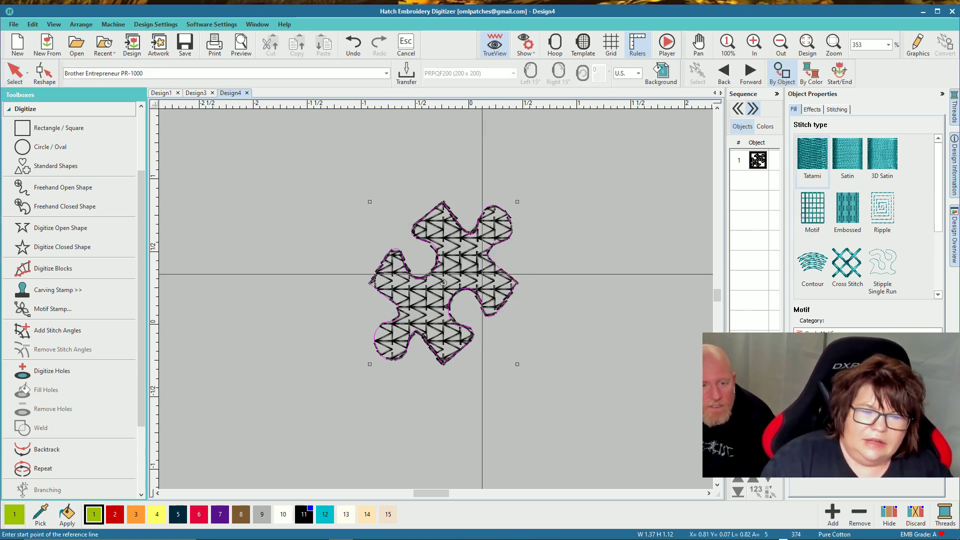
pyautogui.click(371, 283)
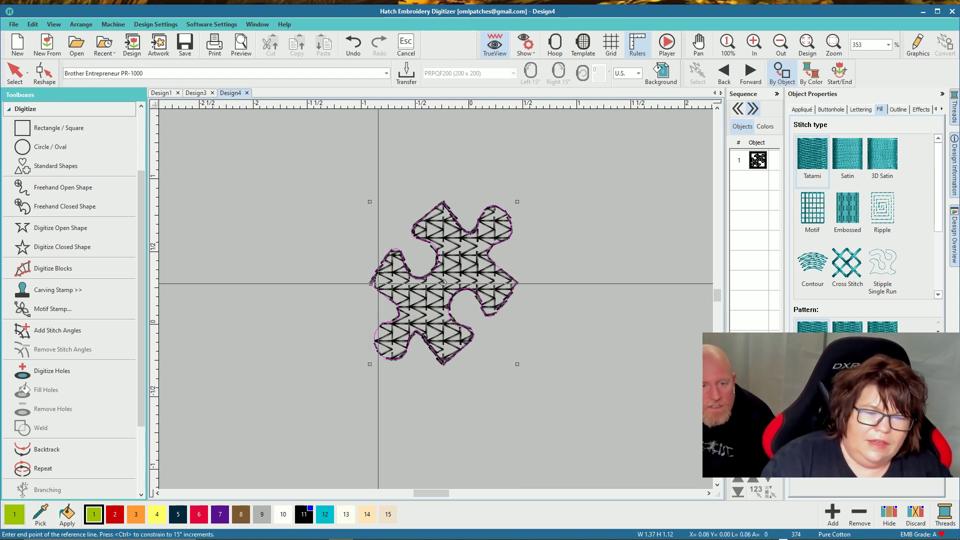
pyautogui.click(517, 284)
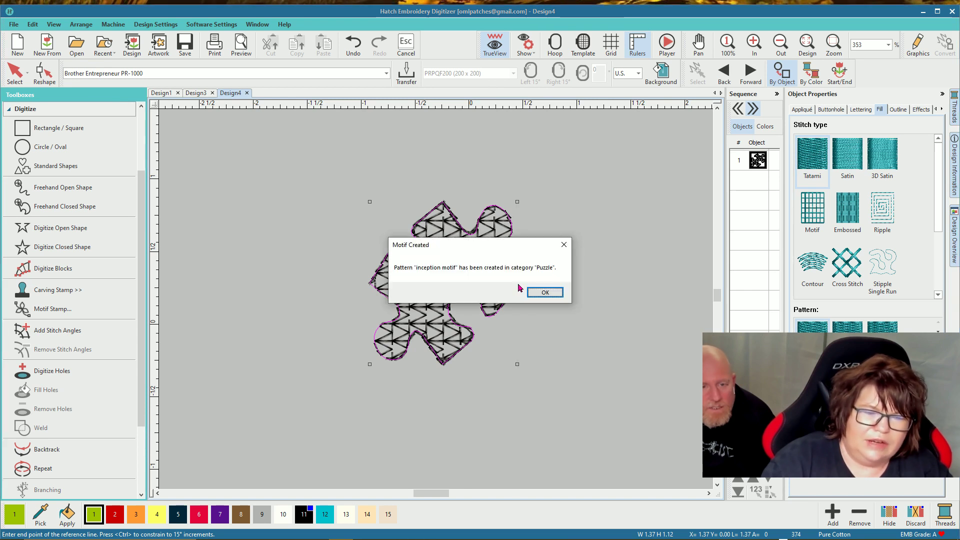
pyautogui.click(545, 292)
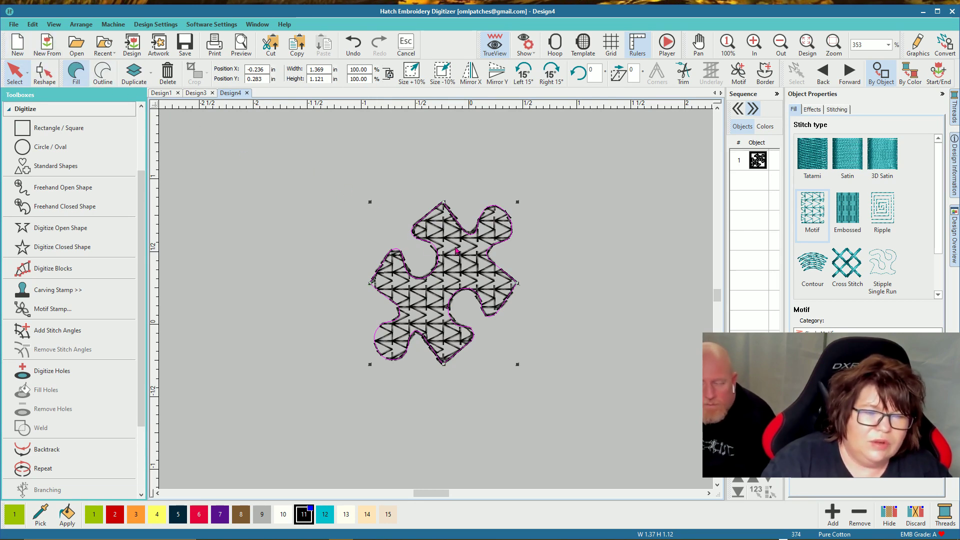
# Step: Move the puzzle piece up and to the left to free the middle of the design area
pyautogui.moveTo(456, 251); pyautogui.dragTo(260, 212)
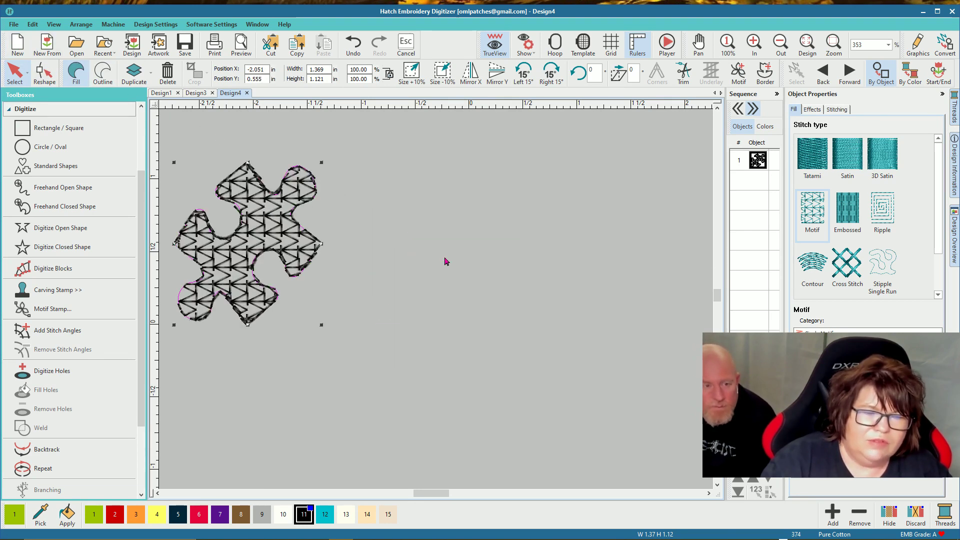
pyautogui.click(489, 265)
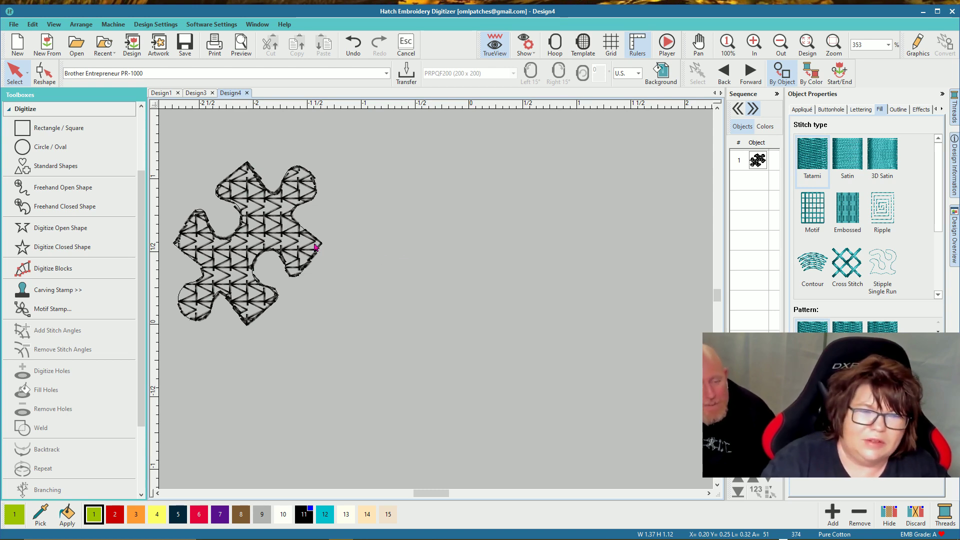
pyautogui.scroll(-1, 436, 305)
pyautogui.scroll(-2, 435, 303)
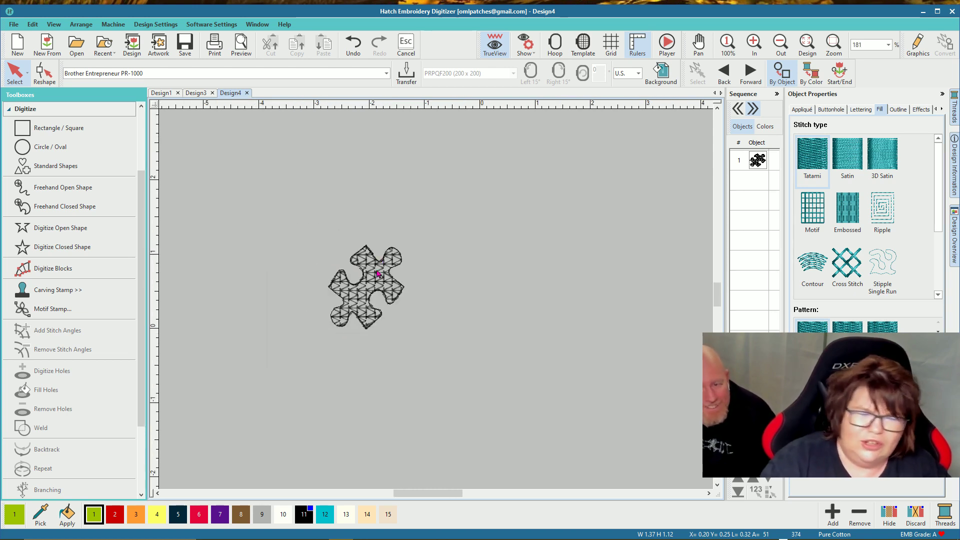
pyautogui.moveTo(392, 286); pyautogui.dragTo(309, 240)
pyautogui.click(389, 257)
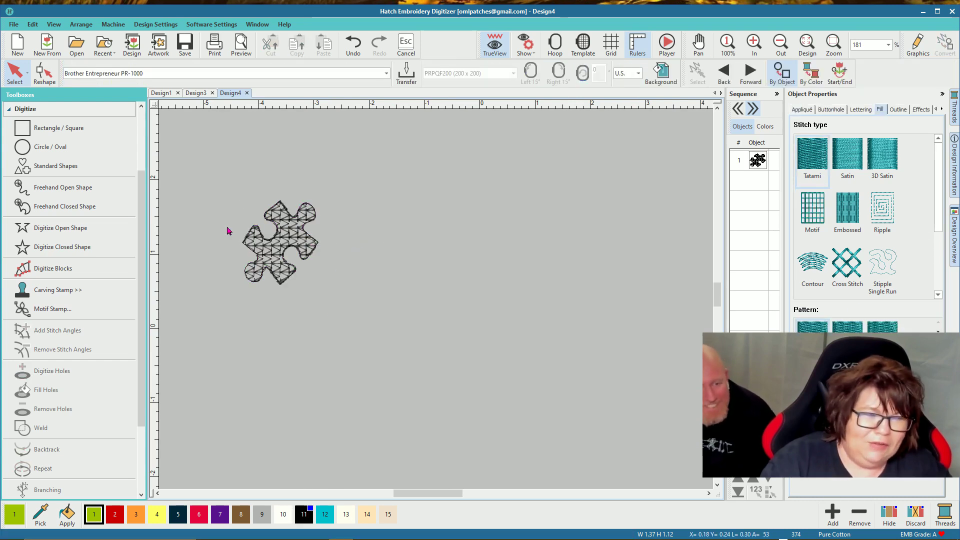
# Step: Draw a Tatami-filled circle about 3.1 in across beside the puzzle piece and shift it farther from the piece
pyautogui.click(50, 147)
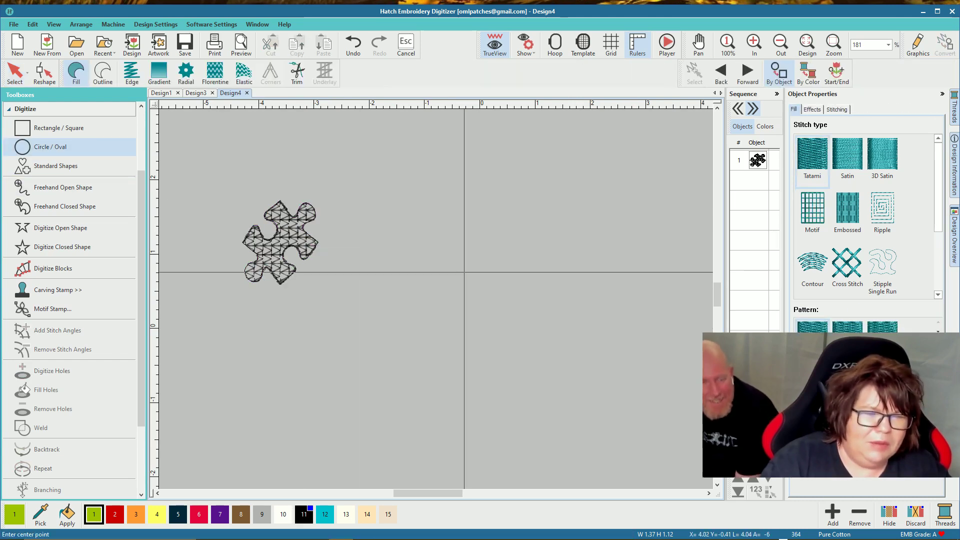
pyautogui.click(413, 236)
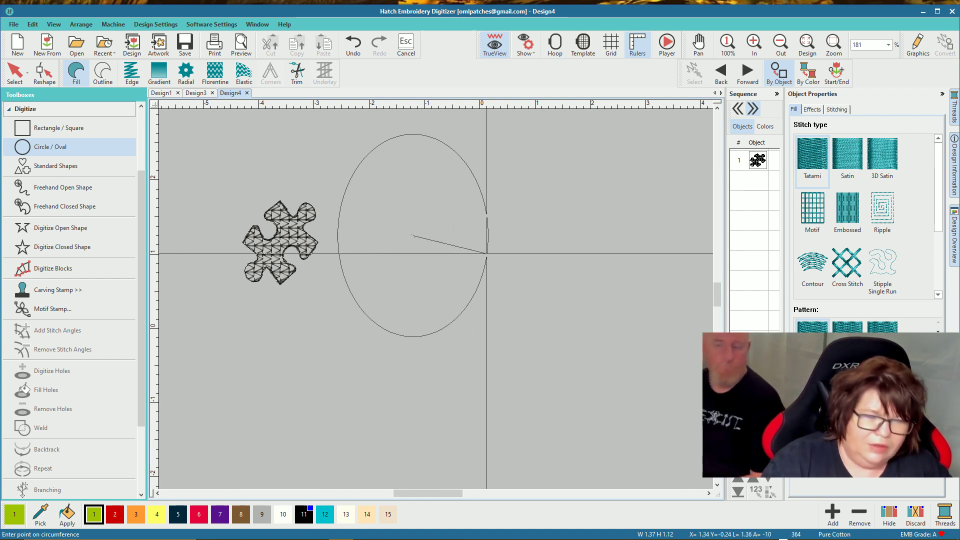
pyautogui.click(497, 253)
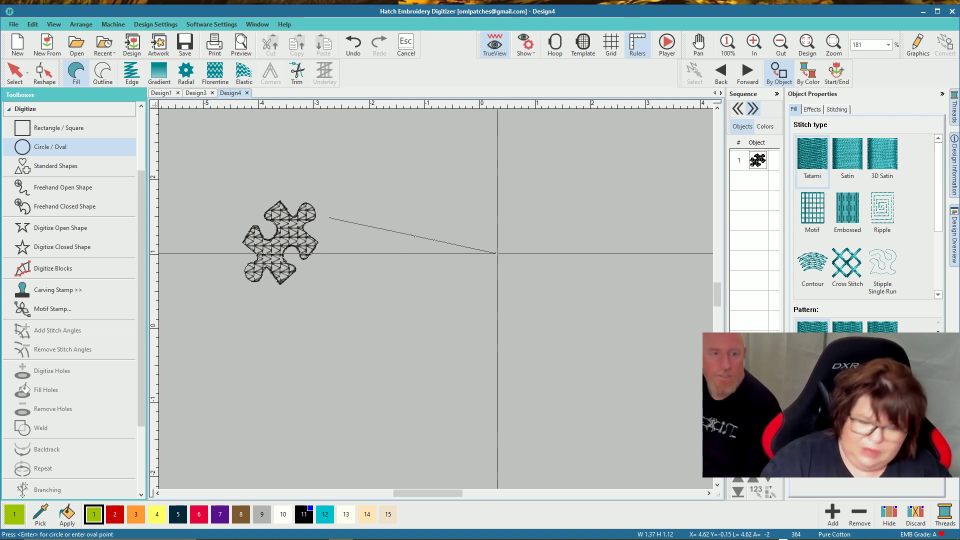
pyautogui.click(413, 121)
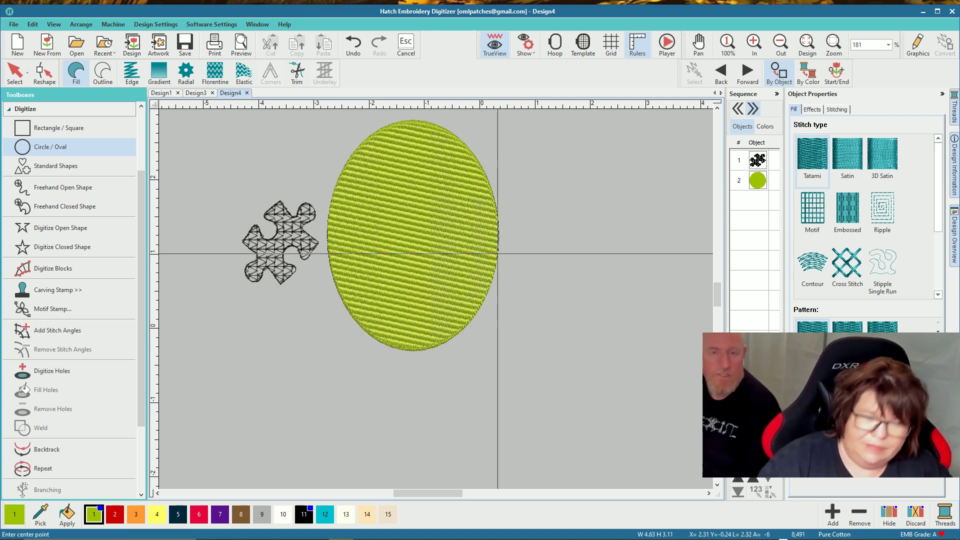
pyautogui.click(21, 74)
pyautogui.moveTo(440, 233); pyautogui.dragTo(440, 264)
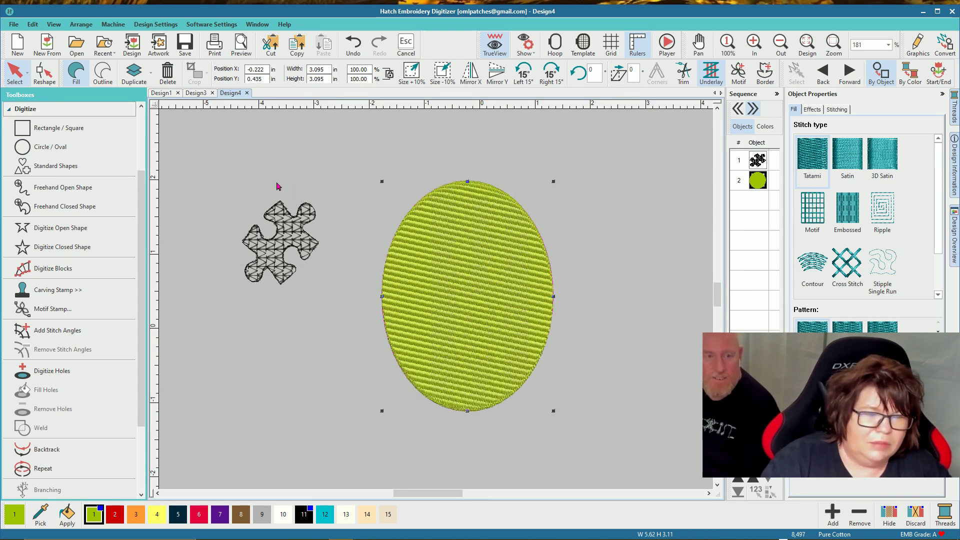
# Step: Stretch the circle horizontally to about 4.25 in wide, then scale it proportionally to a height of 6 in
pyautogui.moveTo(554, 296); pyautogui.dragTo(617, 299)
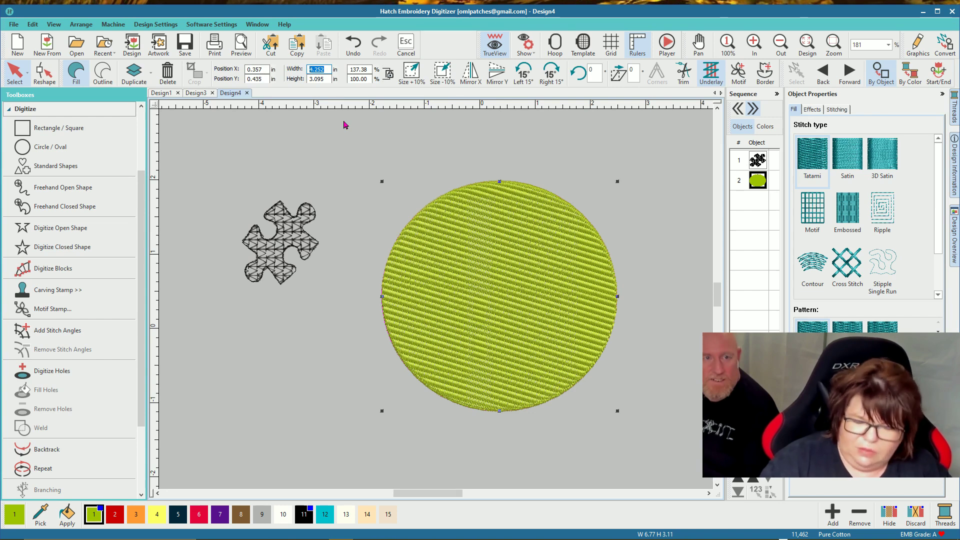
pyautogui.write('6.869')
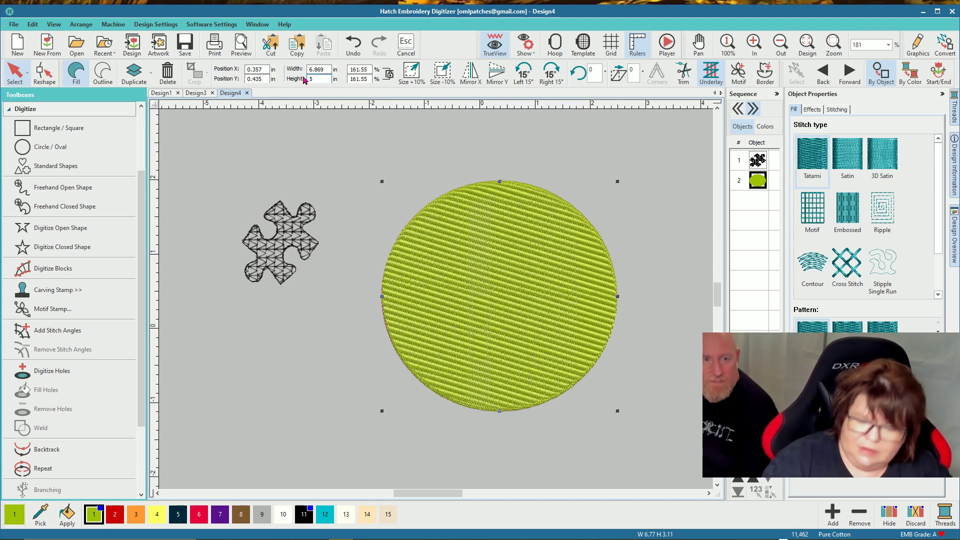
pyautogui.press('BackSpace')
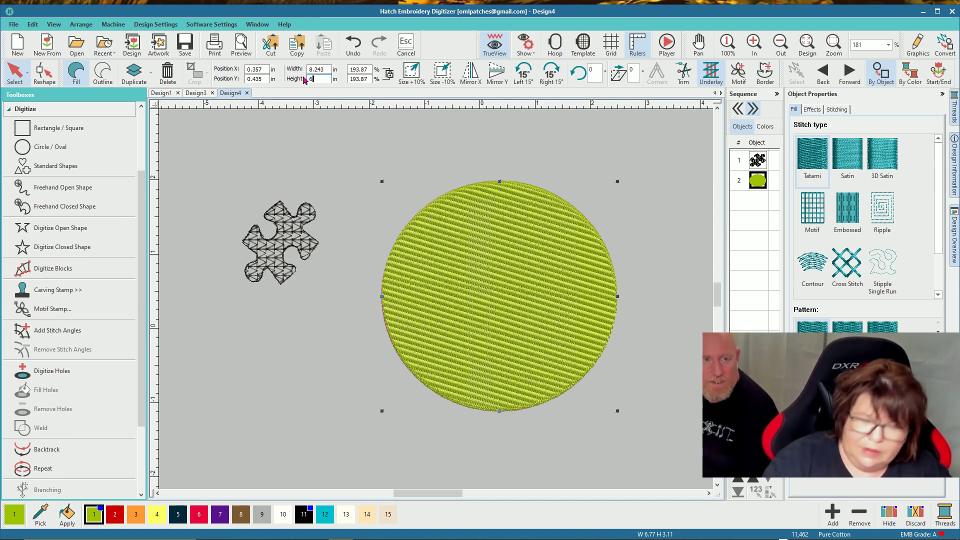
pyautogui.write('6')
pyautogui.press('Return')
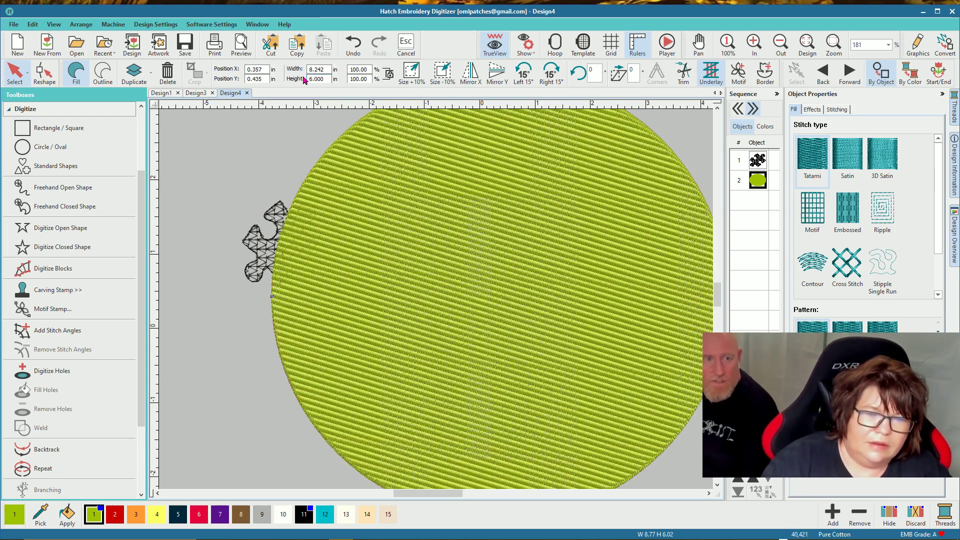
# Step: Move the puzzle piece up and to the left so that it clears the enlarged oval
pyautogui.click(261, 239)
pyautogui.moveTo(261, 239); pyautogui.dragTo(219, 169)
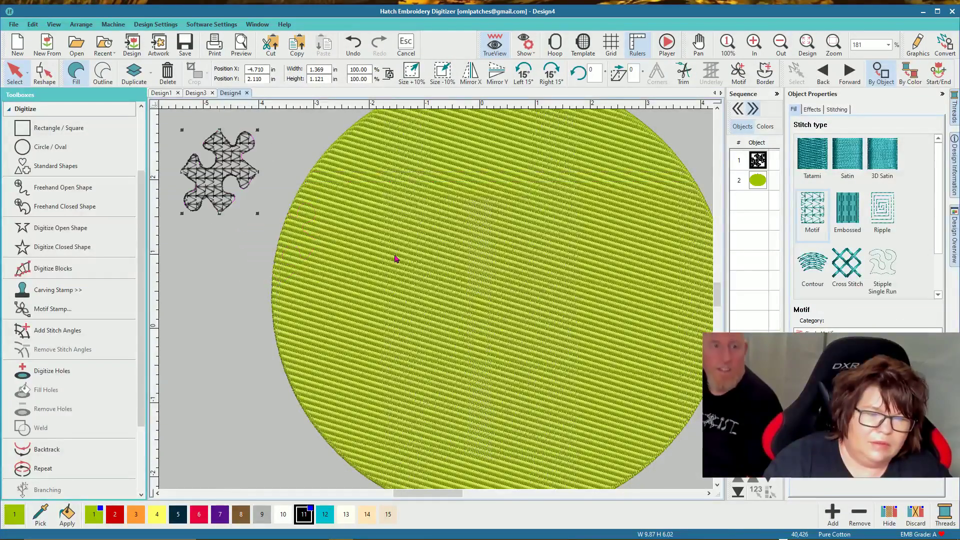
pyautogui.scroll(-3, 439, 304)
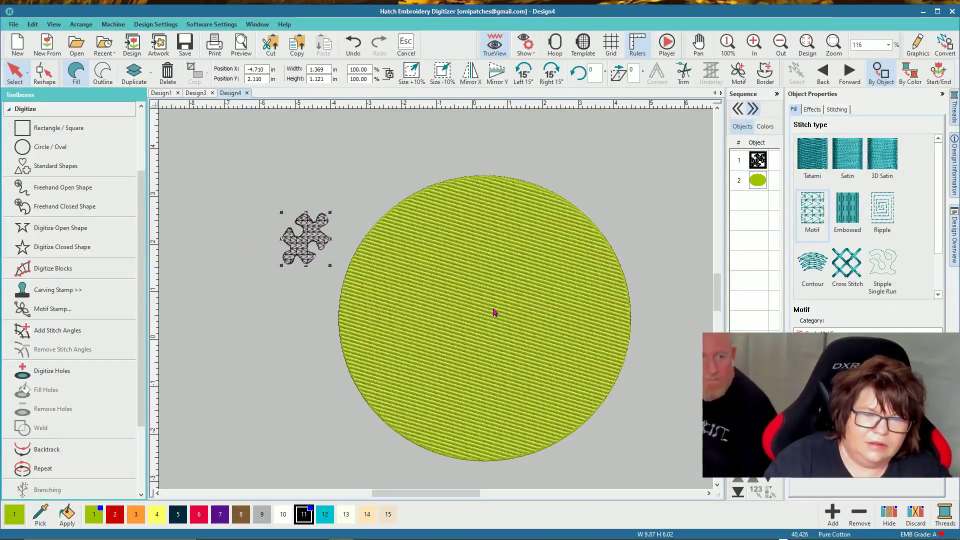
# Step: Recolor the large oval with black thread color 11 and fit the whole shape in view
pyautogui.click(508, 294)
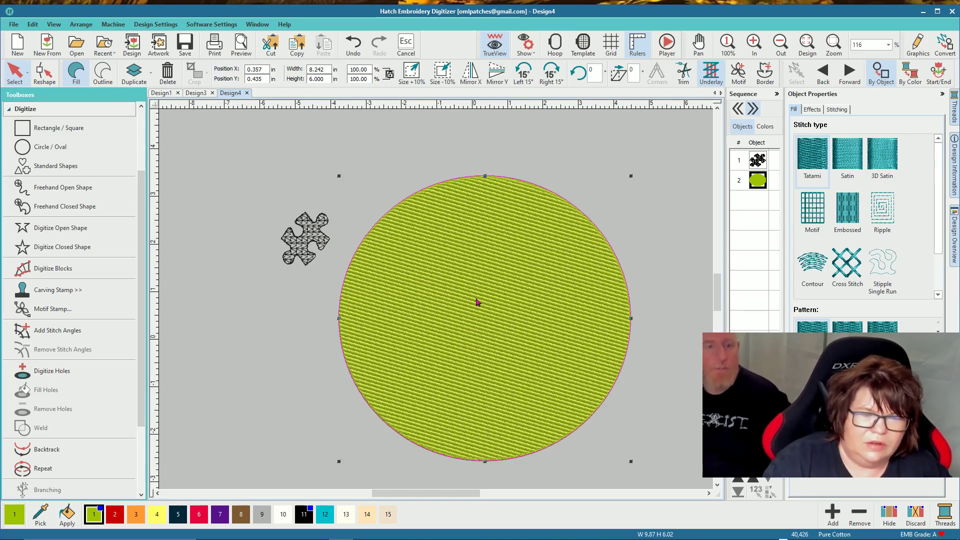
pyautogui.click(660, 273)
pyautogui.click(525, 288)
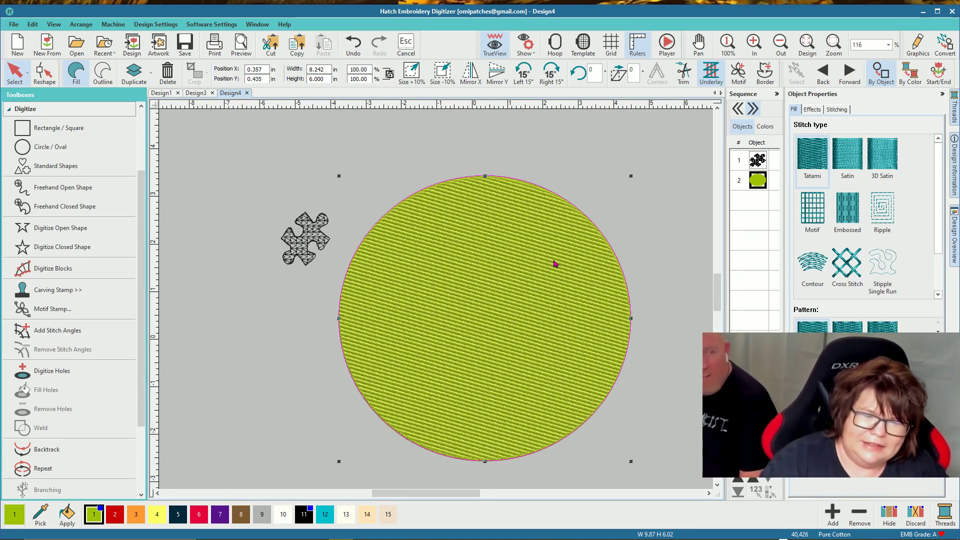
pyautogui.click(305, 515)
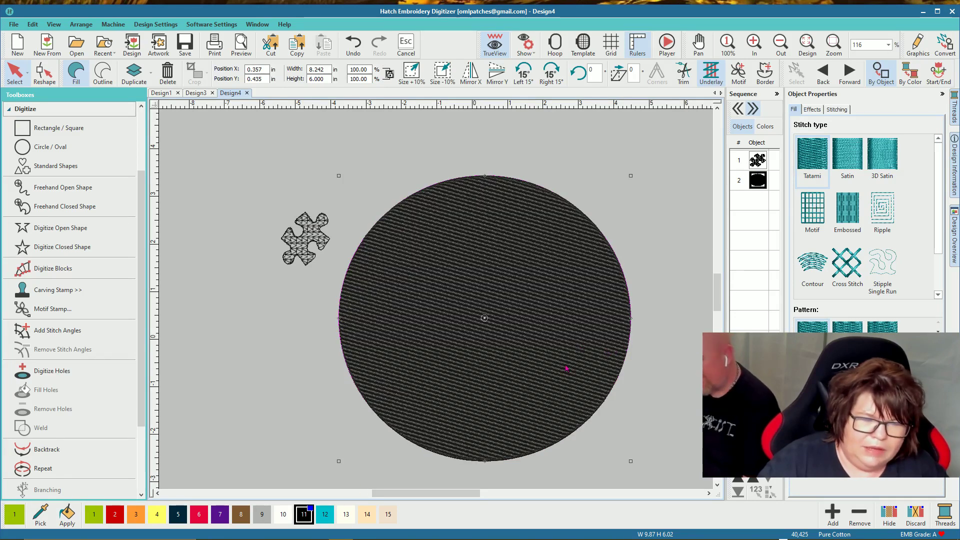
pyautogui.scroll(1, 566, 368)
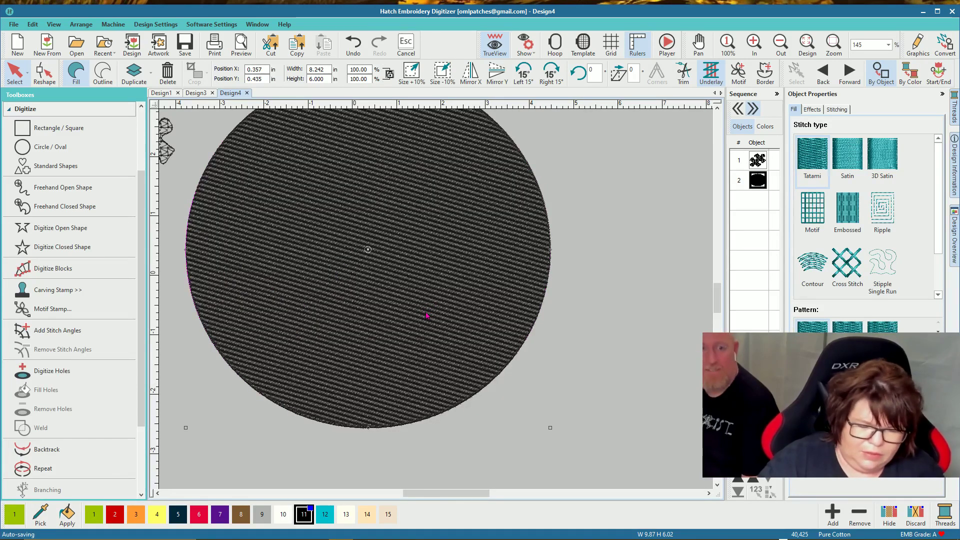
pyautogui.press('0')
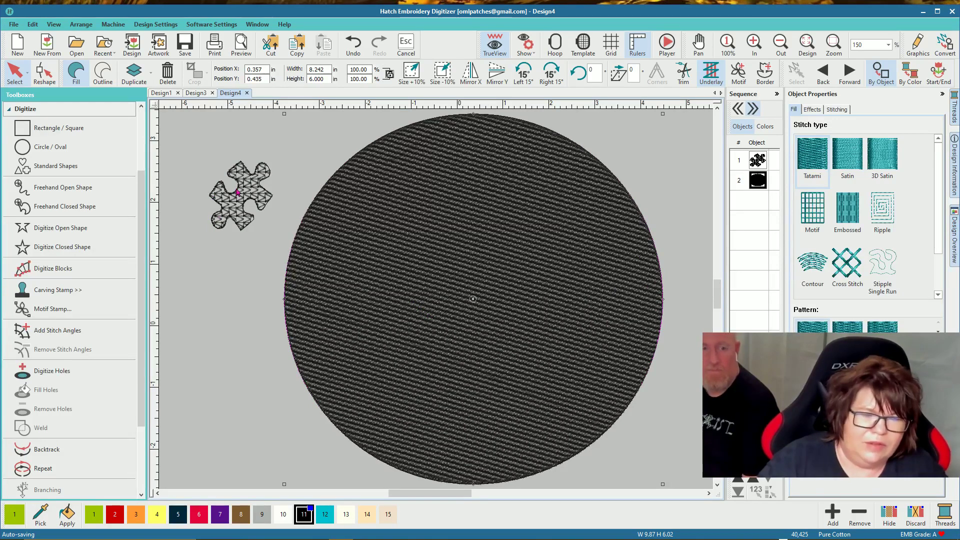
pyautogui.press('Escape')
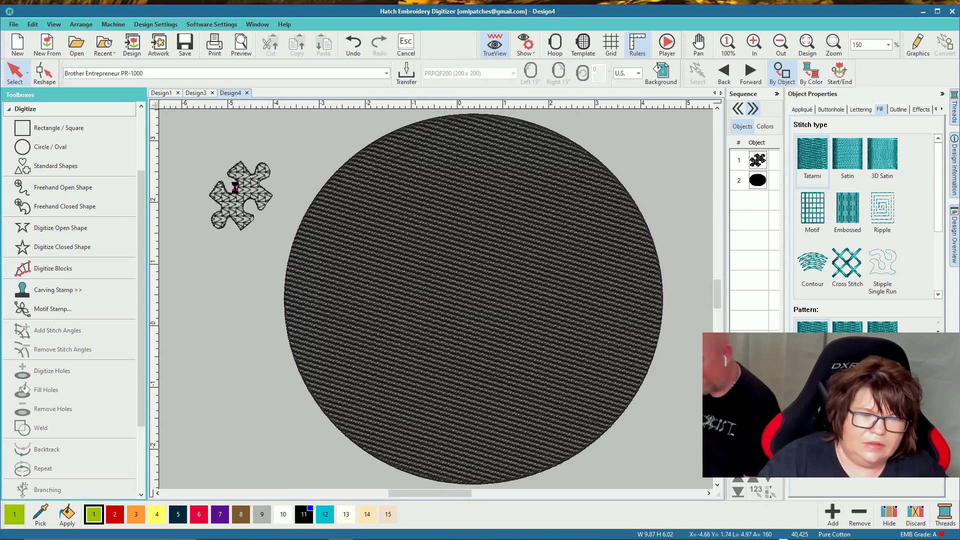
# Step: Change the large oval to a Motif fill using the "Fill" pattern from the Puzzle category
pyautogui.click(546, 295)
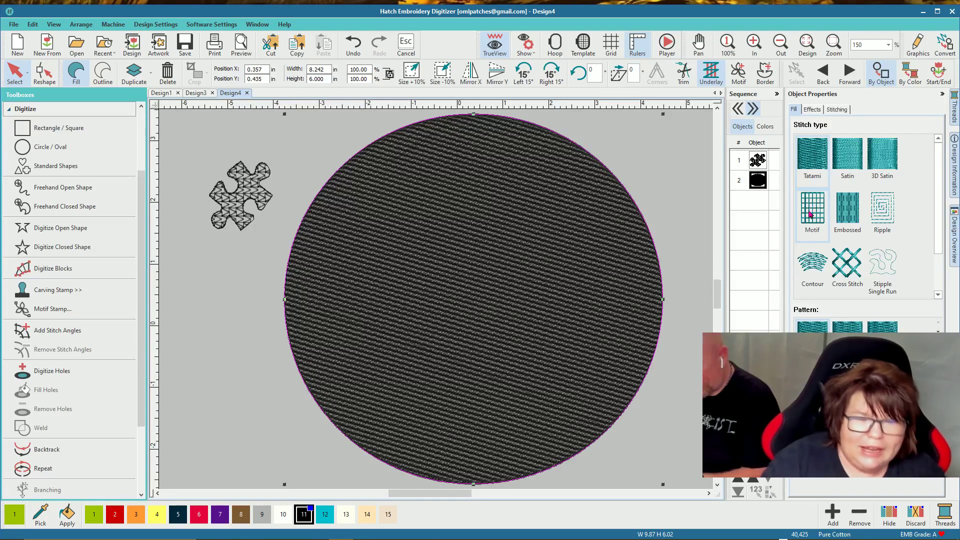
pyautogui.click(811, 214)
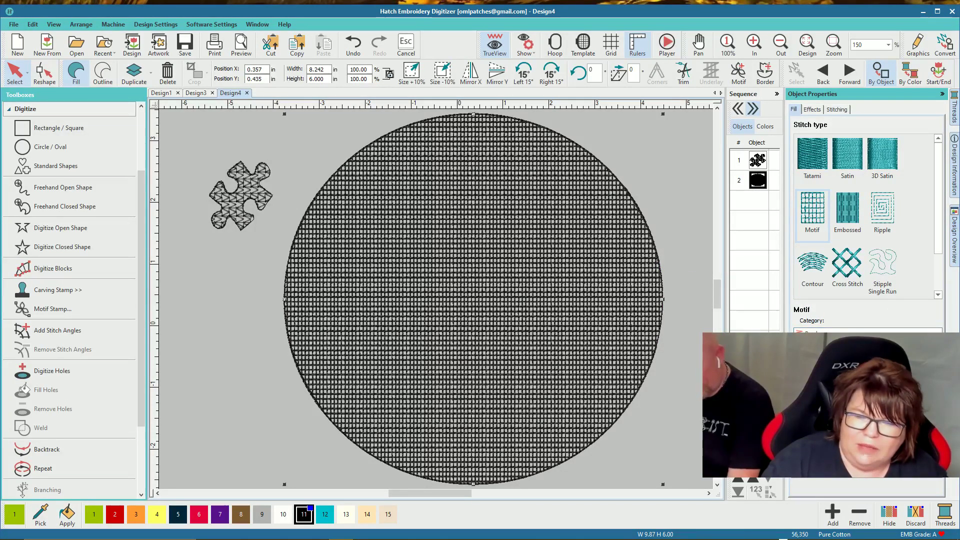
pyautogui.click(845, 395)
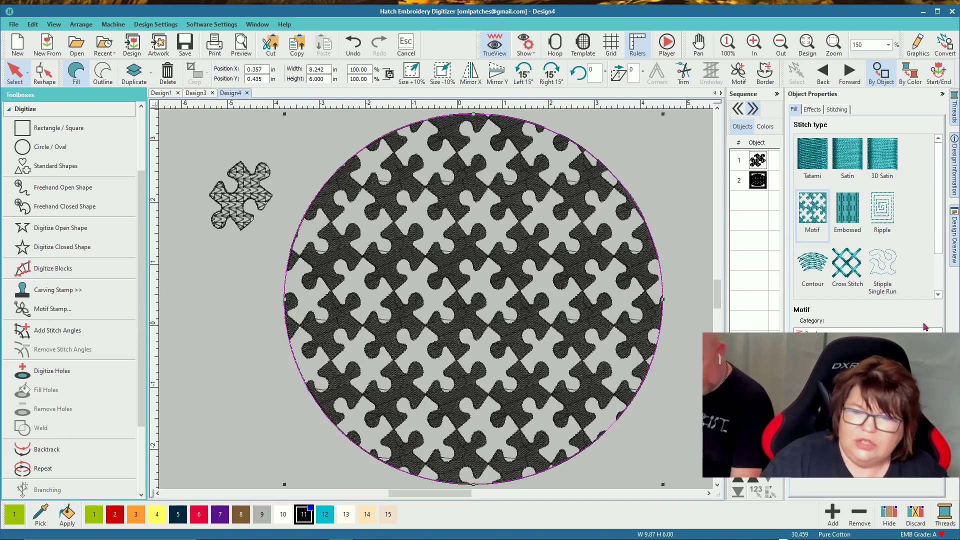
# Step: Set "inception motif" as the oval's alternate motif so its rows alternate with the solid puzzle pieces
pyautogui.scroll(-1, 935, 235)
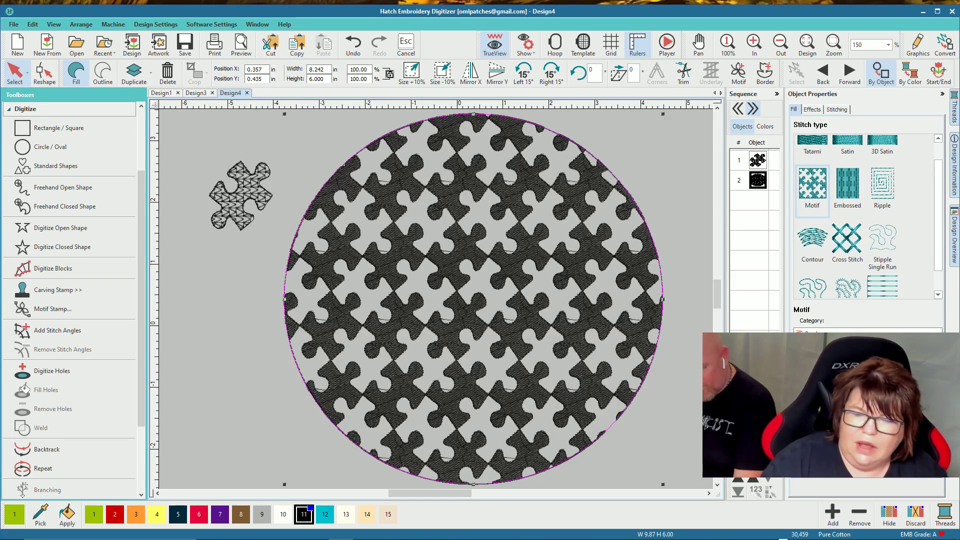
pyautogui.click(941, 330)
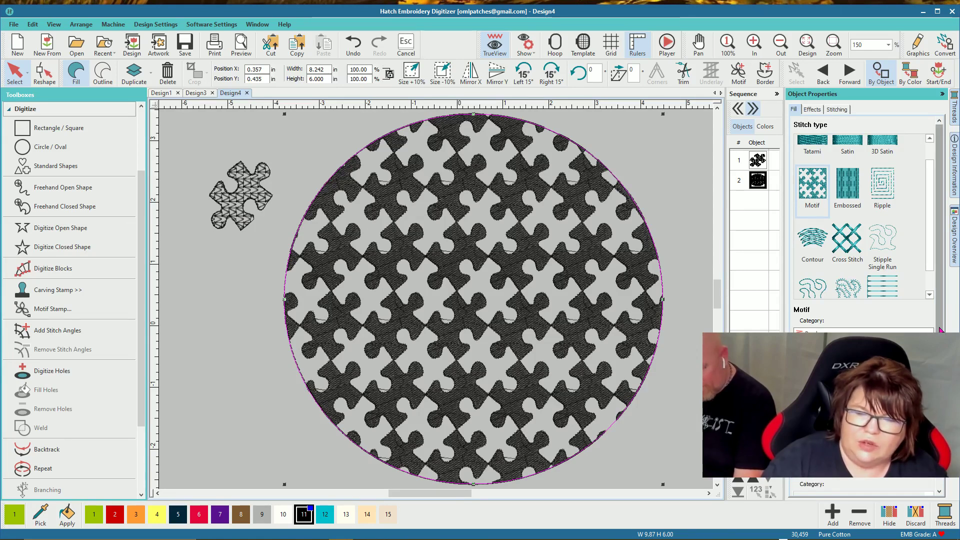
pyautogui.scroll(-3, 941, 330)
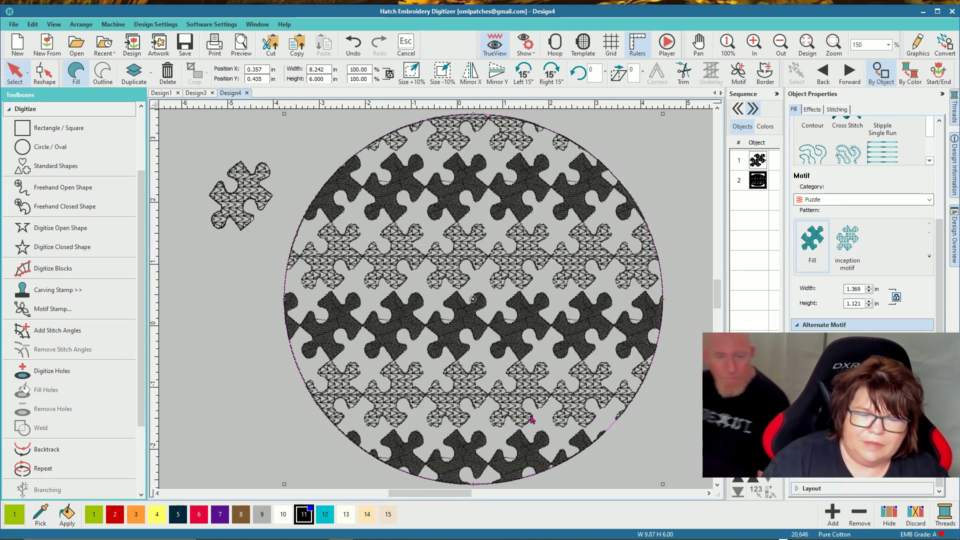
# Step: Examine the stitching of the oval's alternating motif rows up close and return to a view of the whole design
pyautogui.scroll(4, 436, 302)
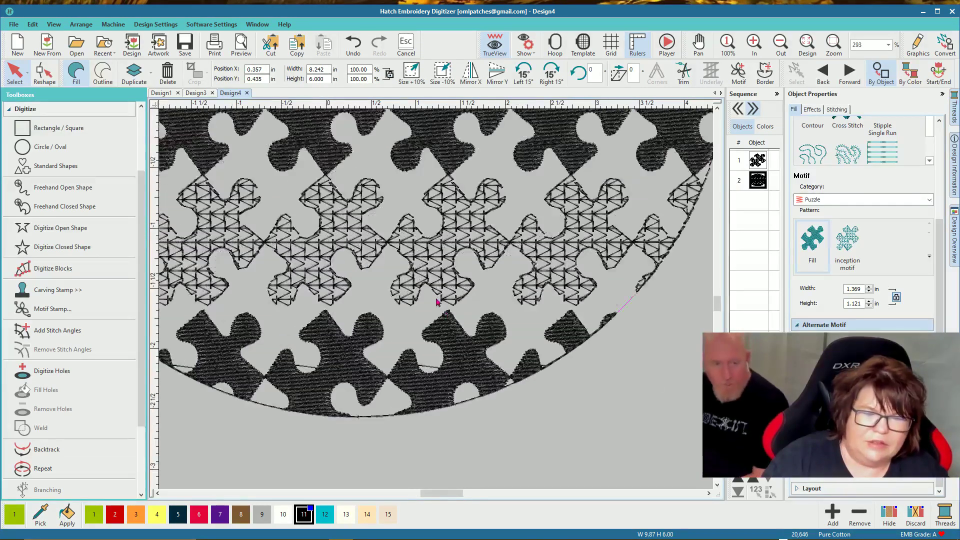
pyautogui.scroll(4, 437, 303)
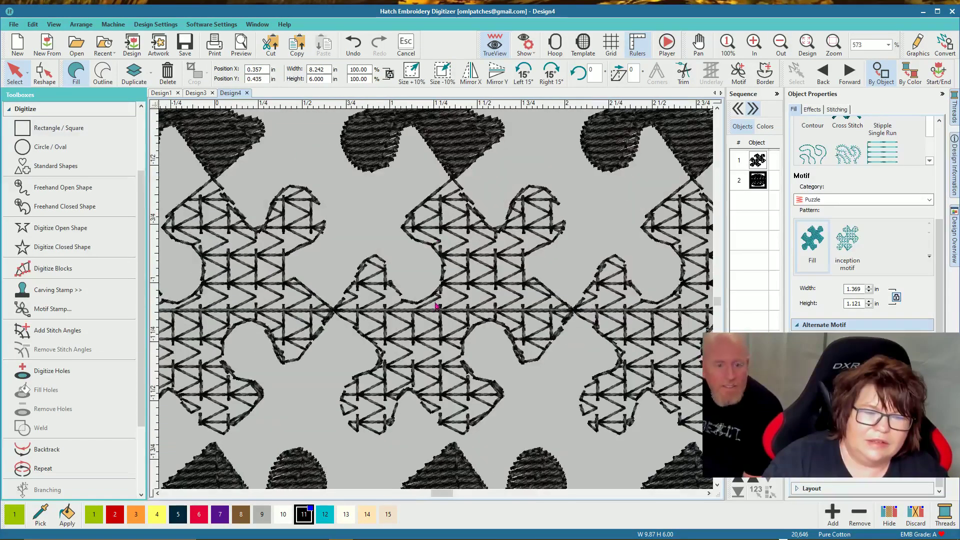
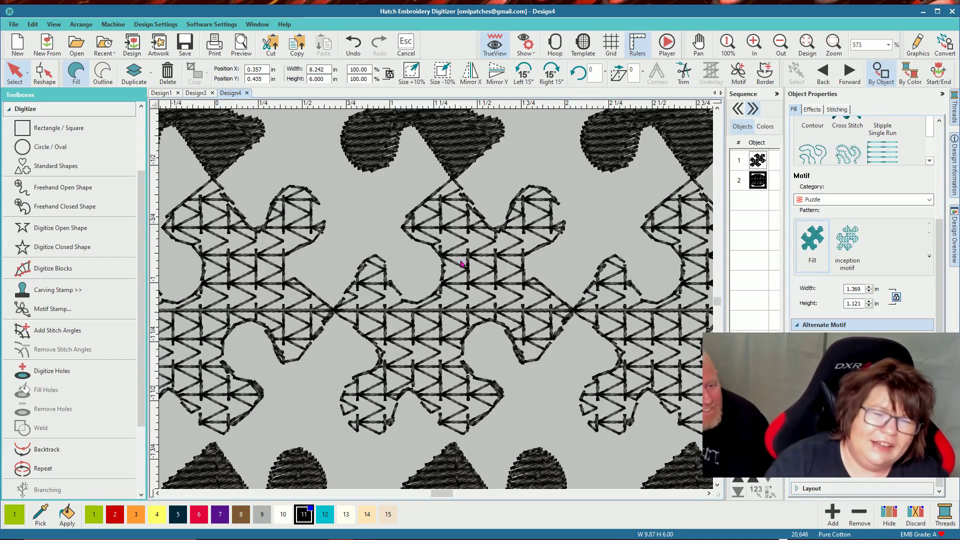
pyautogui.scroll(-3, 461, 263)
pyautogui.scroll(-3, 470, 330)
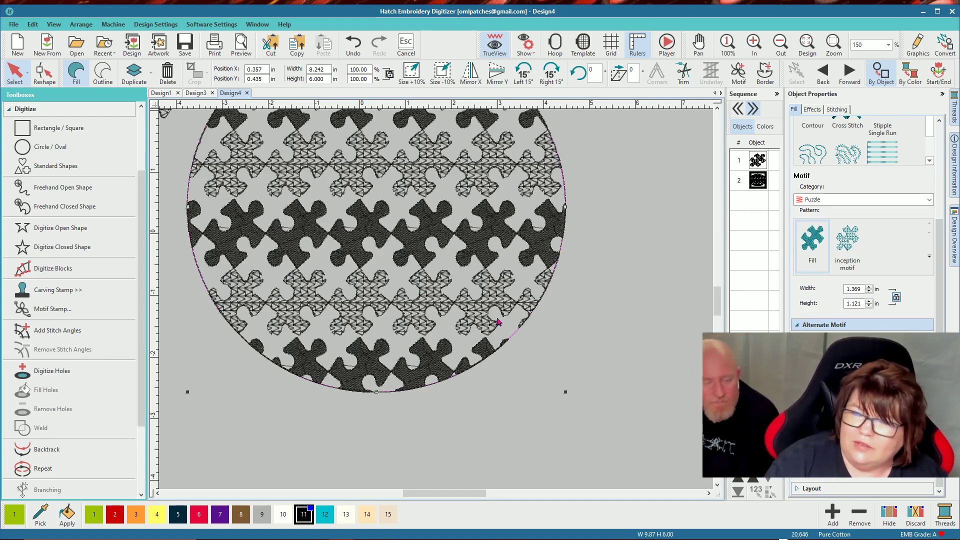
pyautogui.click(494, 283)
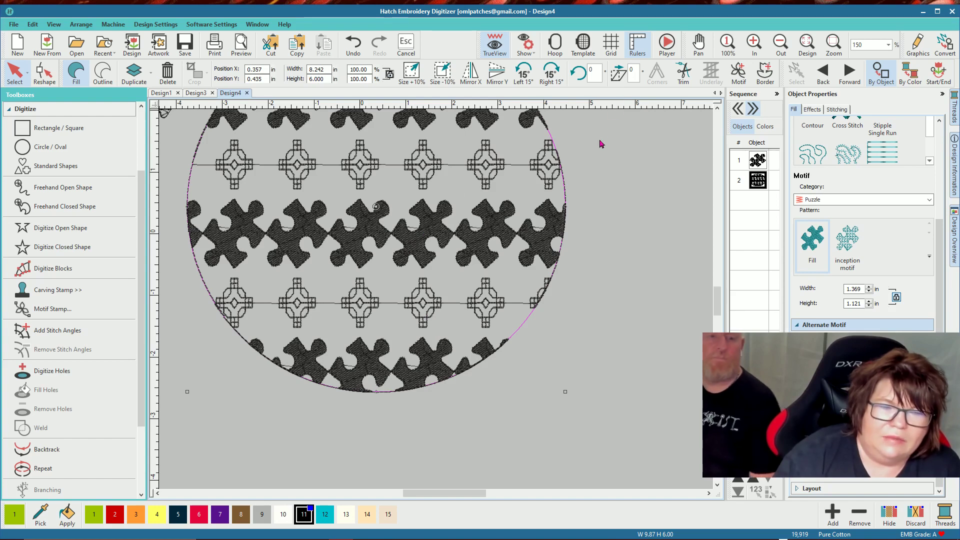
pyautogui.press('0')
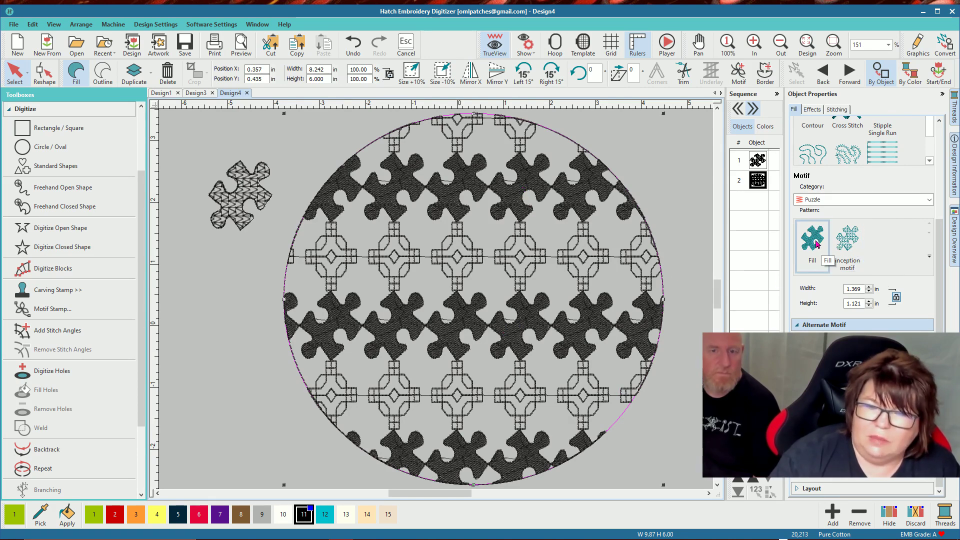
# Step: Try the Blackwork patterns NBW1, NBW10 and NBW11 as the oval's main motif instead of the puzzle piece
pyautogui.click(930, 256)
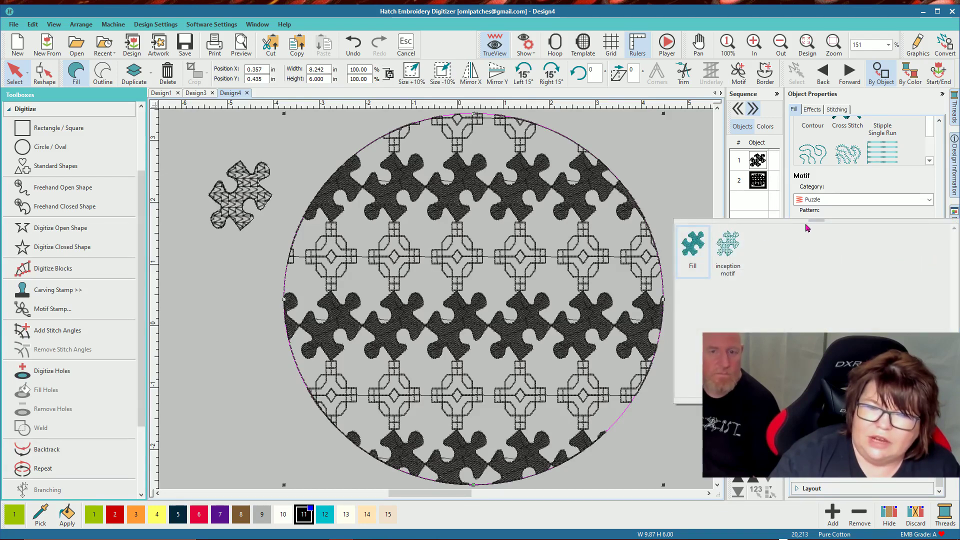
pyautogui.click(841, 199)
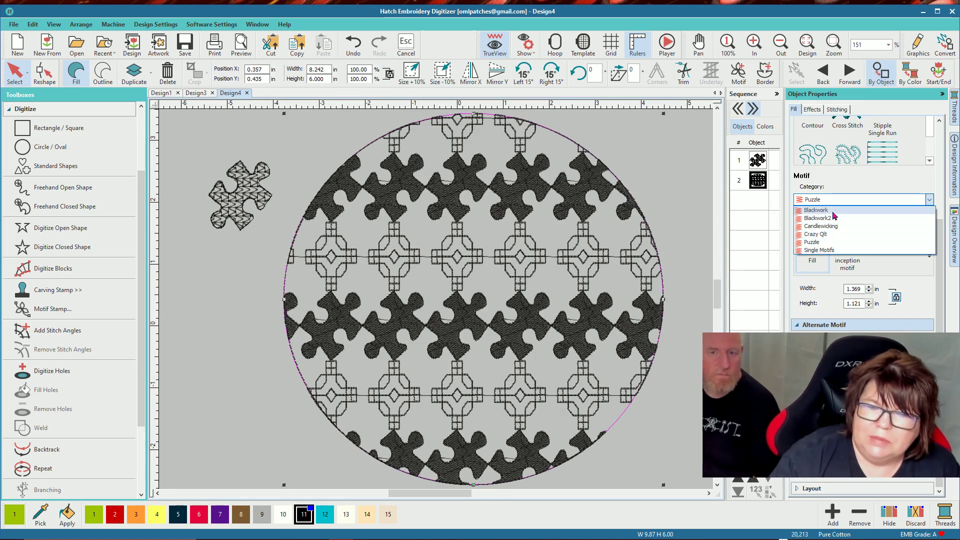
pyautogui.click(834, 210)
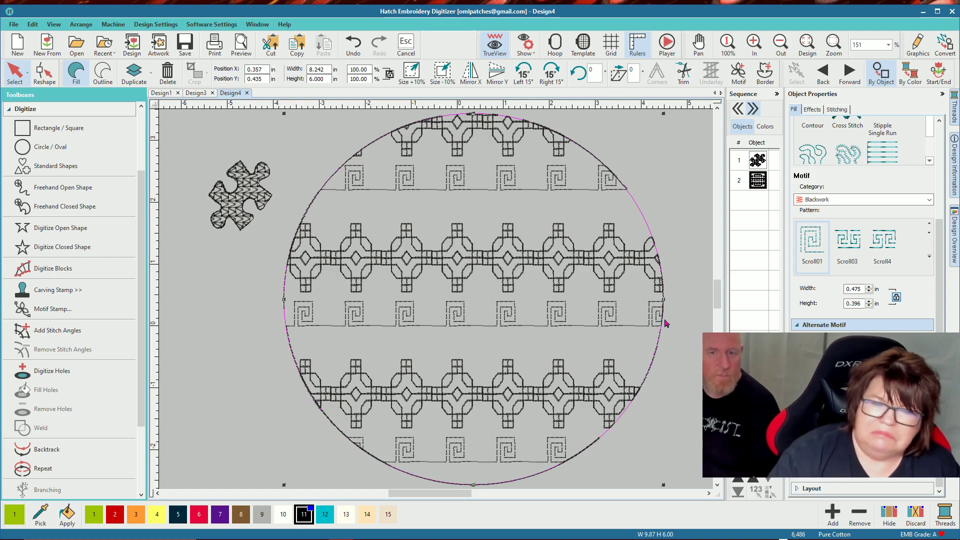
pyautogui.click(929, 260)
pyautogui.click(759, 306)
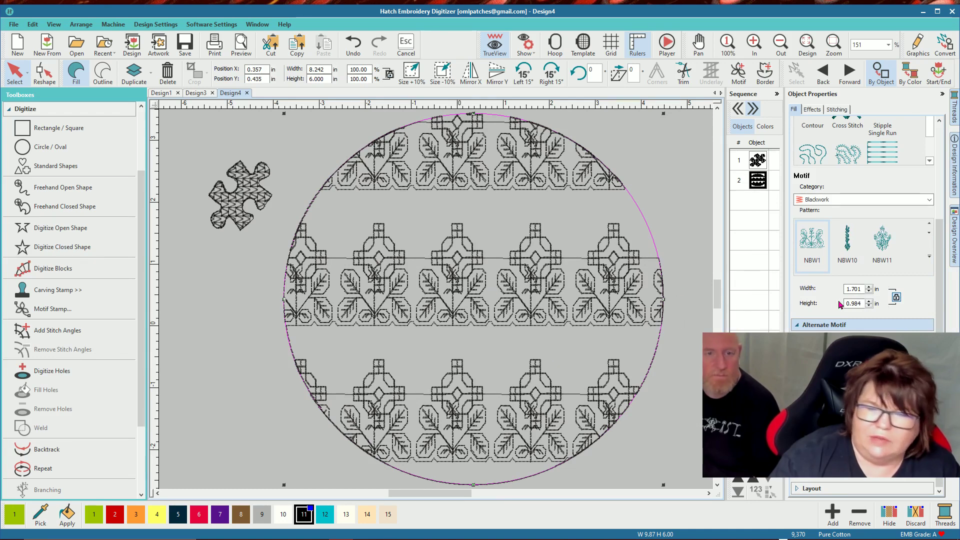
pyautogui.click(848, 241)
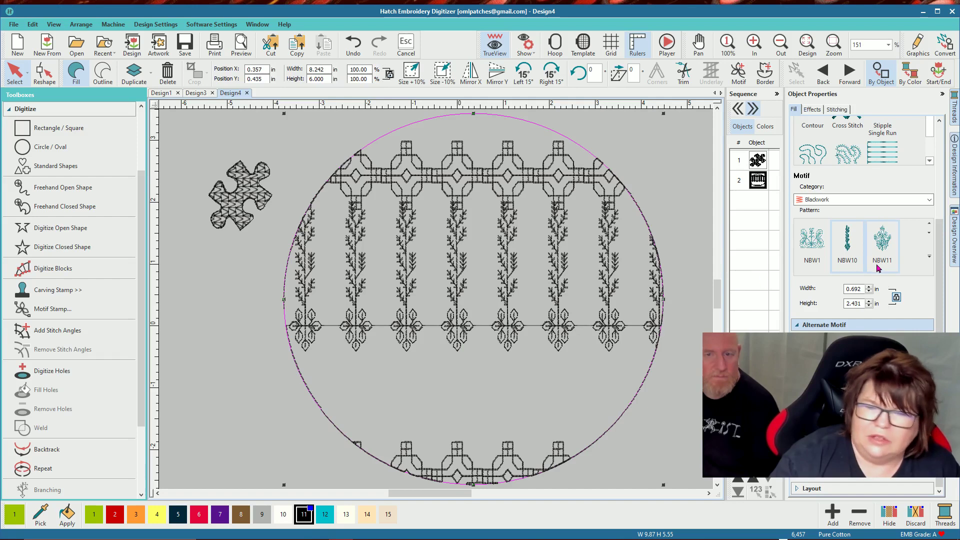
pyautogui.click(884, 250)
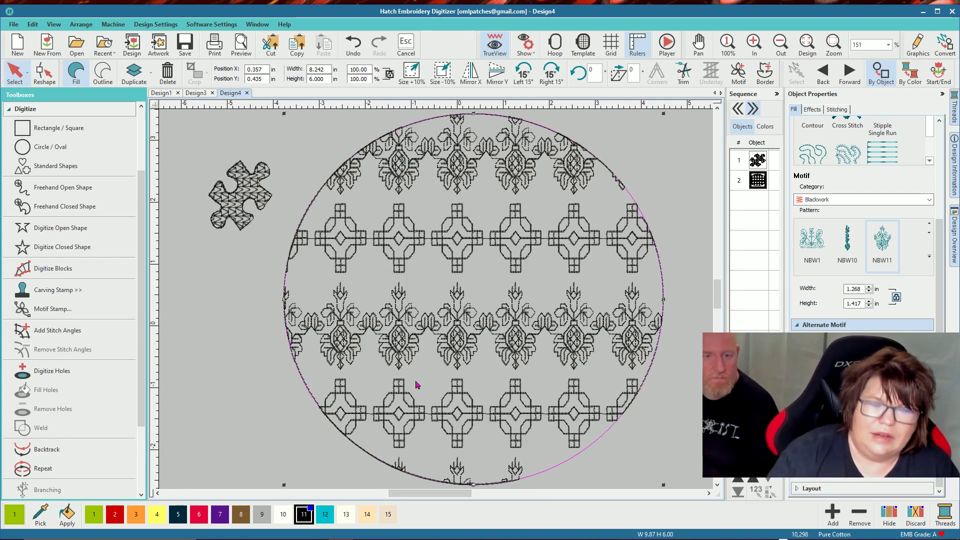
# Step: Undo the trial motif changes until the oval's rows alternate between the solid and patterned puzzle pieces again
pyautogui.hotkey('ctrl', 'z')
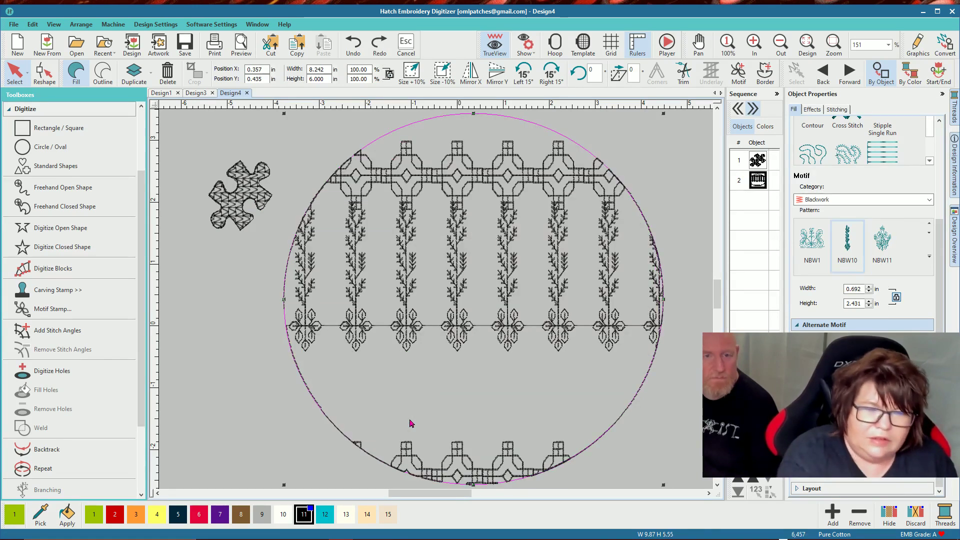
pyautogui.hotkey('ctrl', 'z')
pyautogui.hotkey('ctrl', 'z')
pyautogui.hotkey('ctrl', 'z')
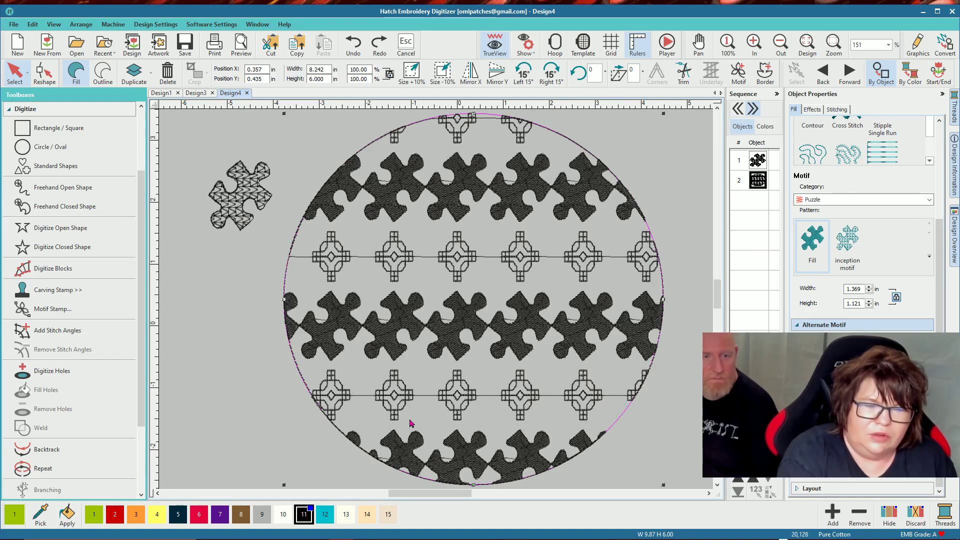
pyautogui.hotkey('ctrl', 'z')
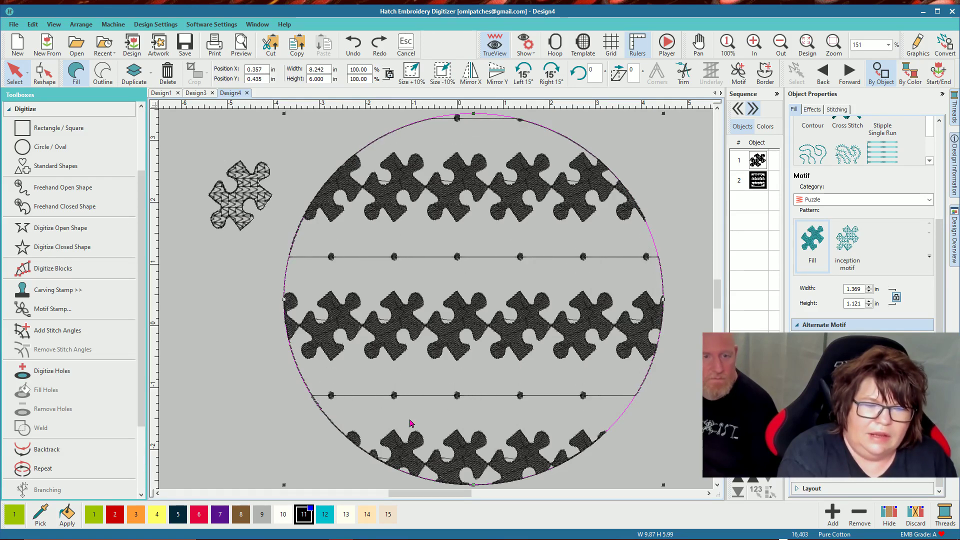
# Step: Move the separate puzzle piece farther up and to the left, away from the large oval
pyautogui.click(244, 194)
pyautogui.moveTo(247, 189); pyautogui.dragTo(210, 144)
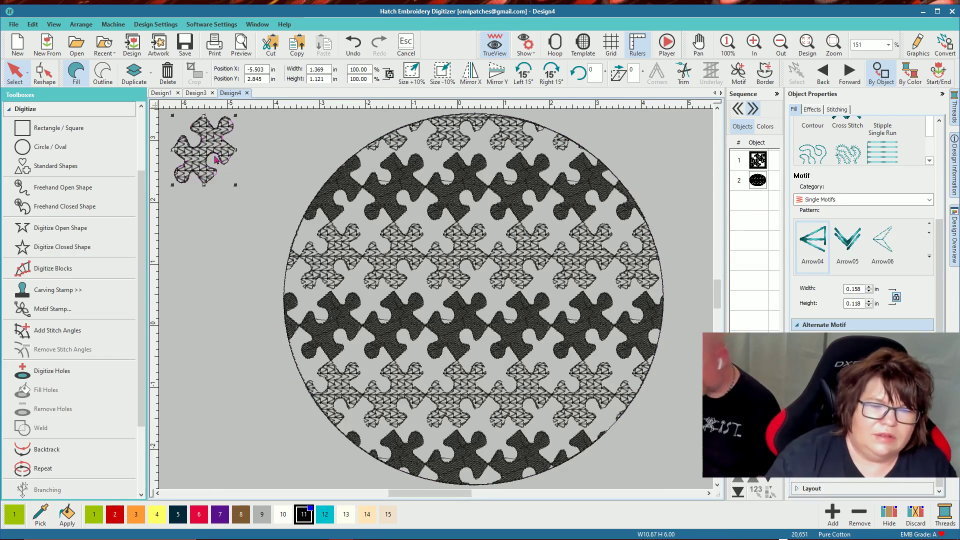
pyautogui.press('Escape')
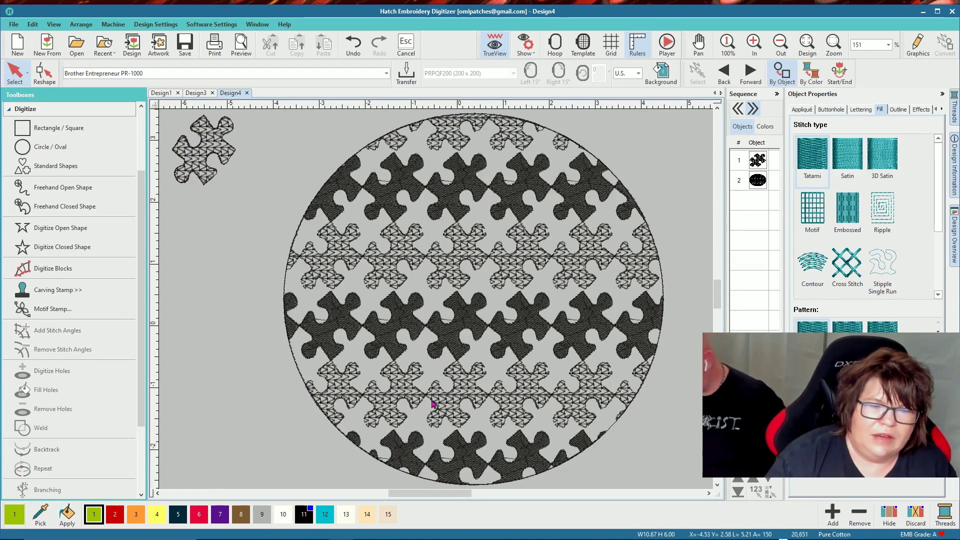
# Step: Duplicate the large motif-filled oval in place, directly on top of the original
pyautogui.click(461, 339)
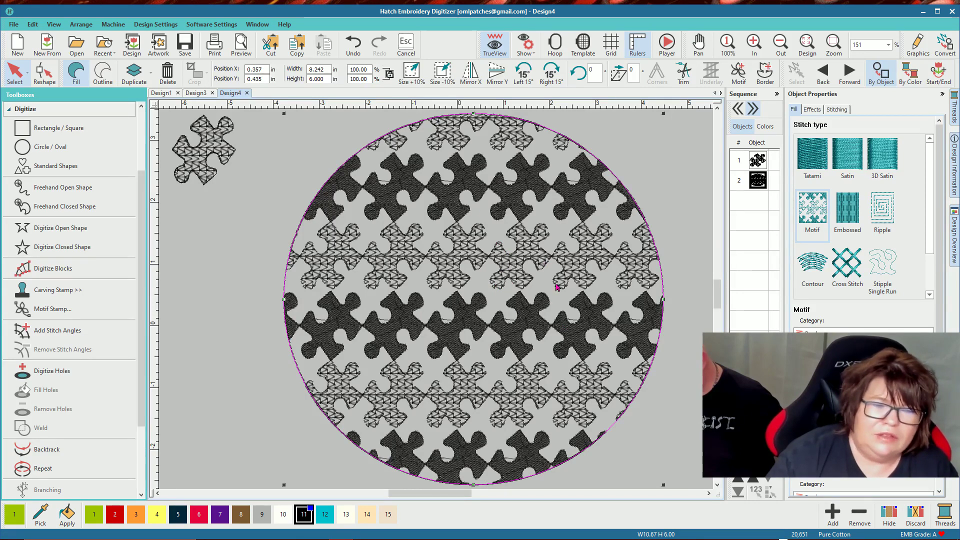
pyautogui.scroll(-2, 430, 304)
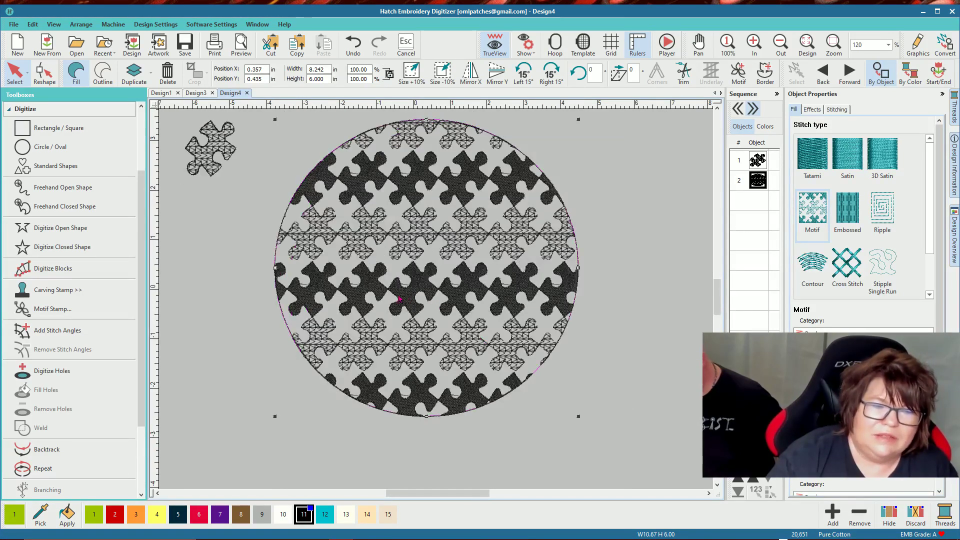
pyautogui.scroll(1, 435, 302)
pyautogui.press('Escape')
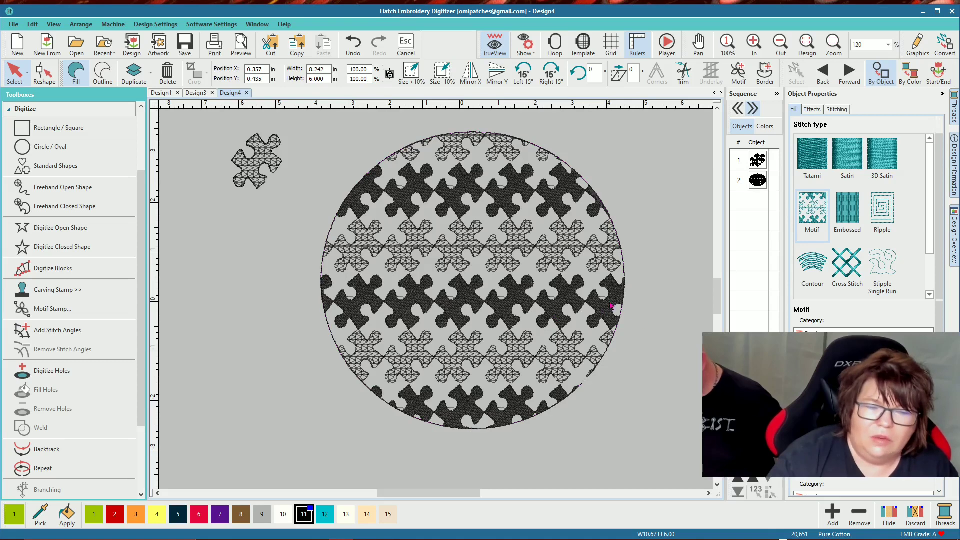
pyautogui.click(562, 294)
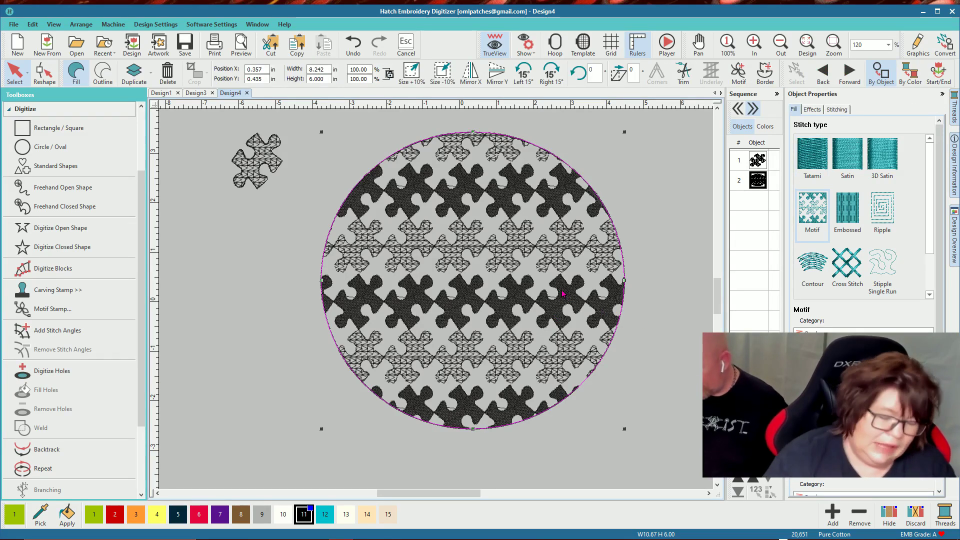
pyautogui.hotkey('ctrl', 'c')
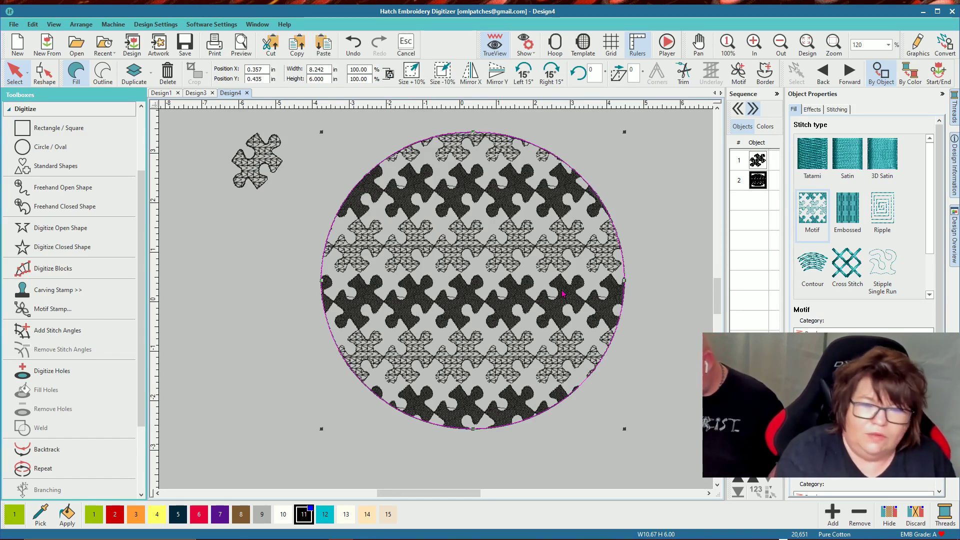
pyautogui.hotkey('ctrl', 'v')
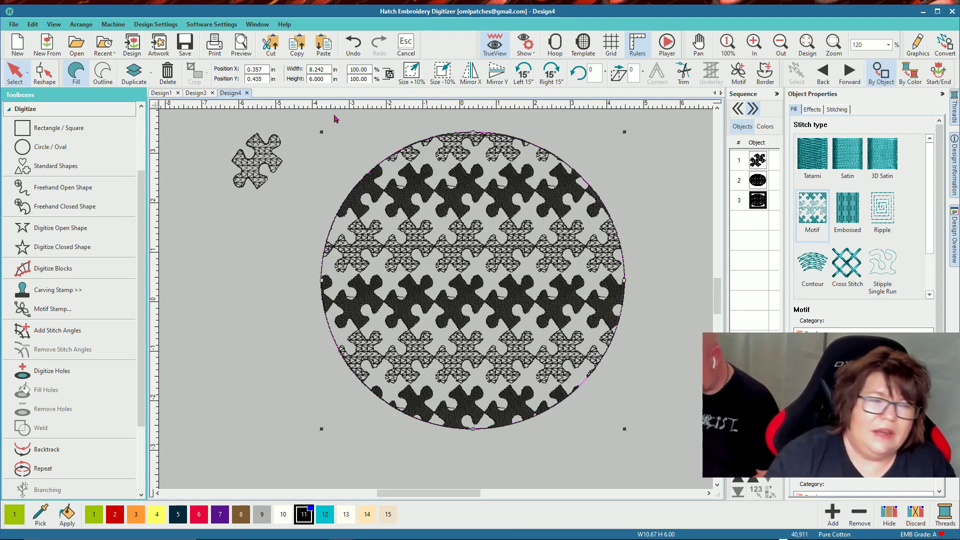
# Step: Convert the duplicated oval from a fill to an outline with Satin stitch as a border around the motif fill
pyautogui.click(102, 74)
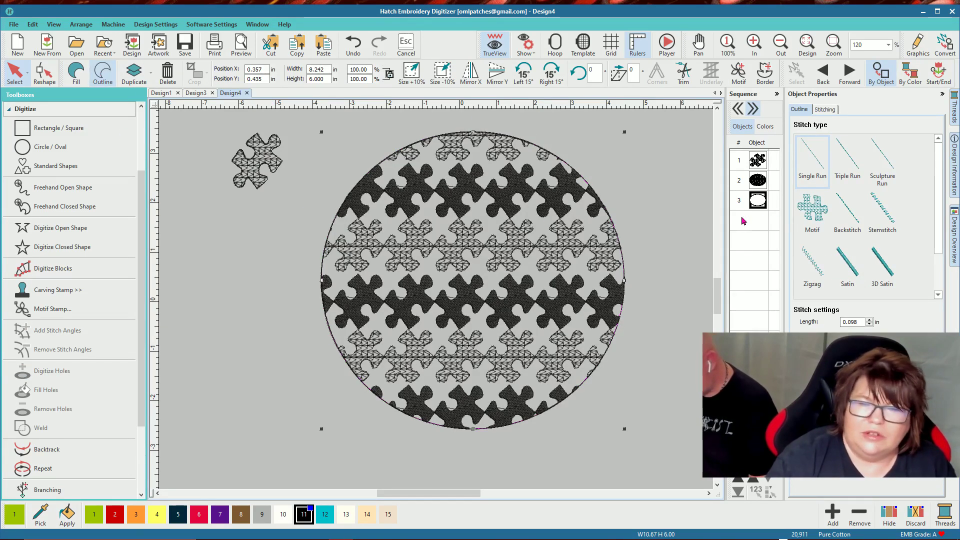
pyautogui.click(847, 266)
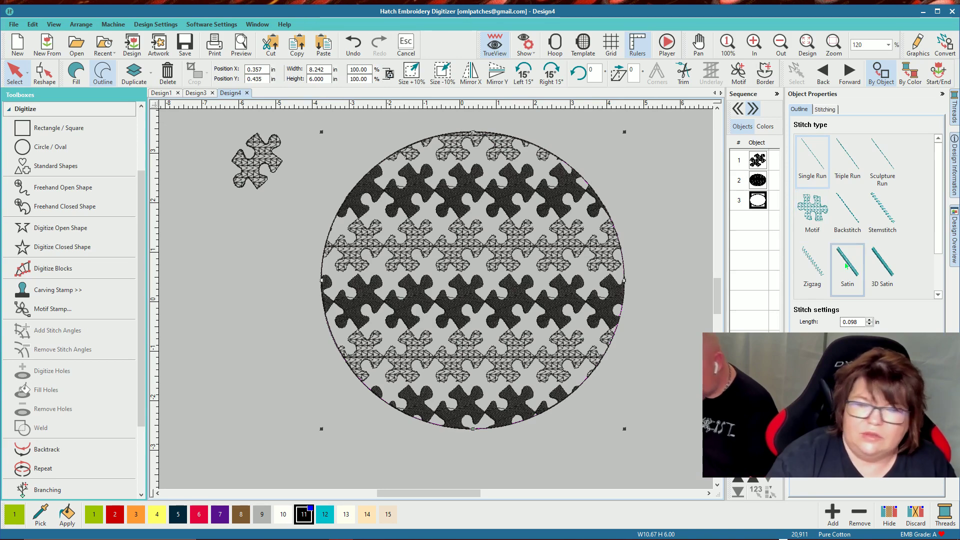
pyautogui.click(659, 226)
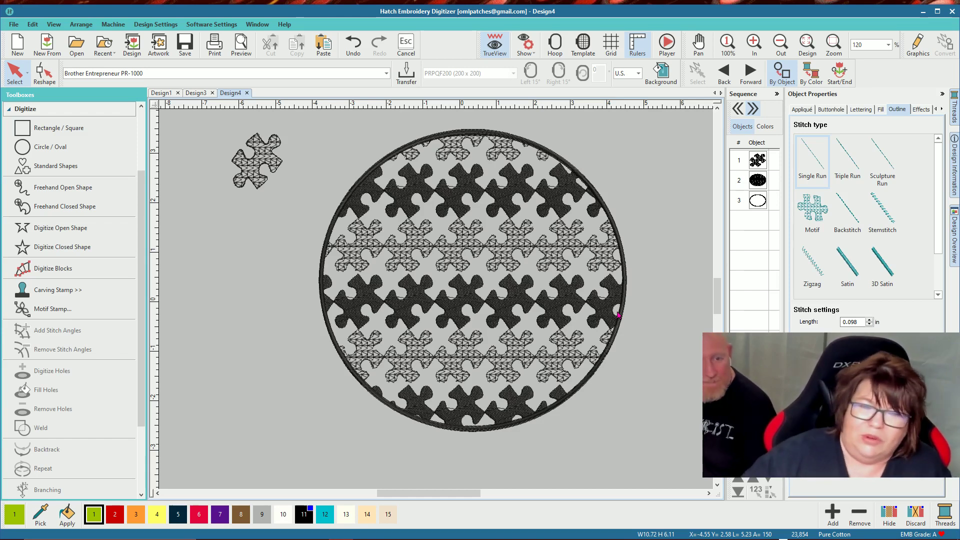
# Step: Delete the separate puzzle piece beside the bordered oval and start digitizing an open shape
pyautogui.click(274, 165)
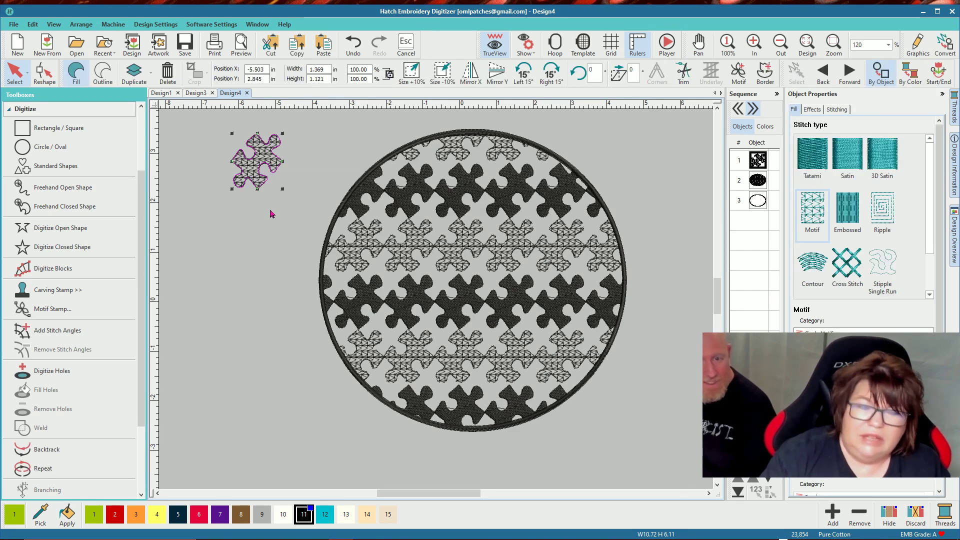
pyautogui.press('Delete')
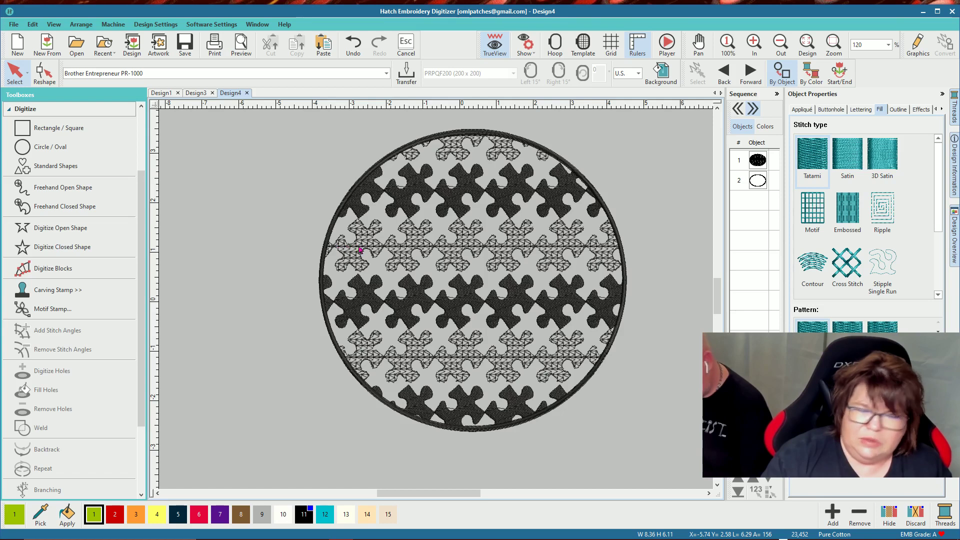
pyautogui.click(64, 228)
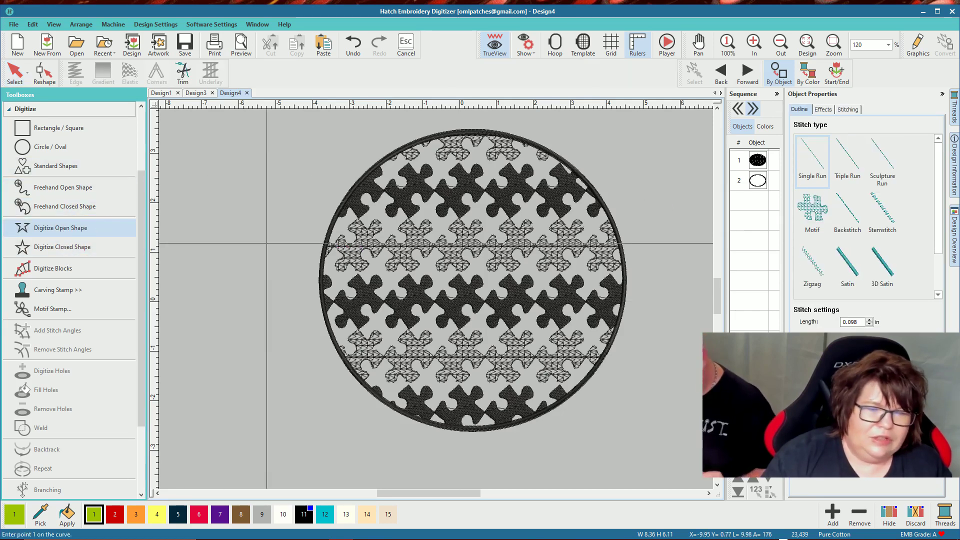
# Step: Digitize a horizontal open line about 8 in long across the circle, through the middle of its upper full row of outlined puzzle pieces
pyautogui.click(326, 245)
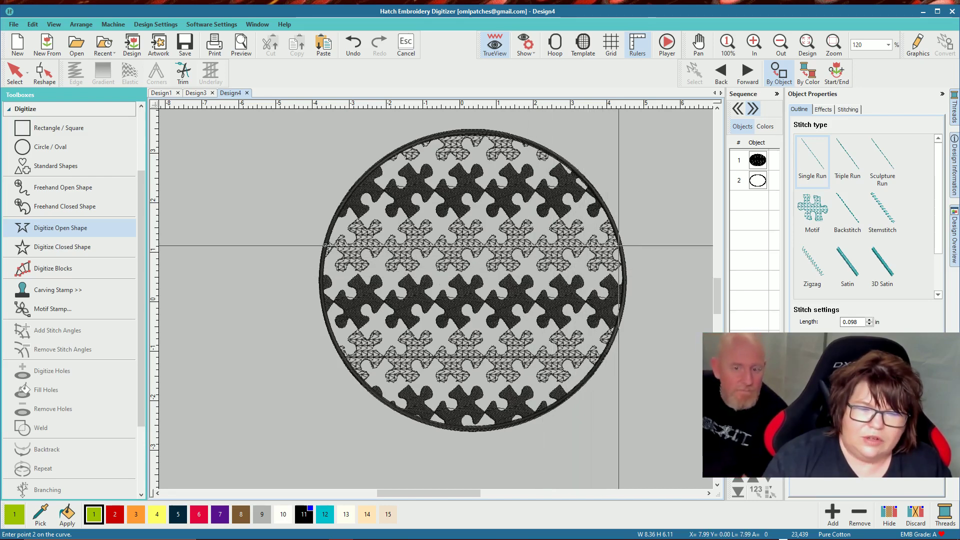
pyautogui.click(620, 246)
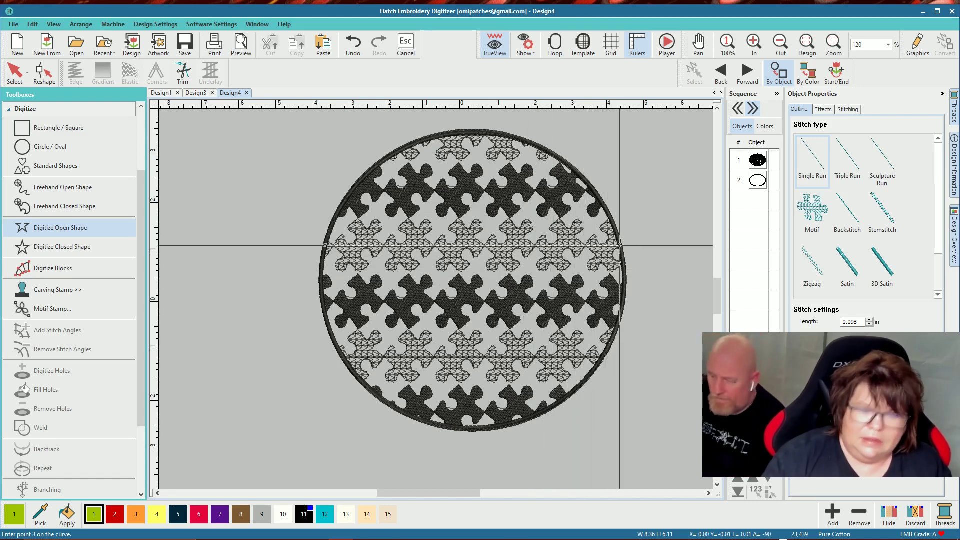
pyautogui.press('Return')
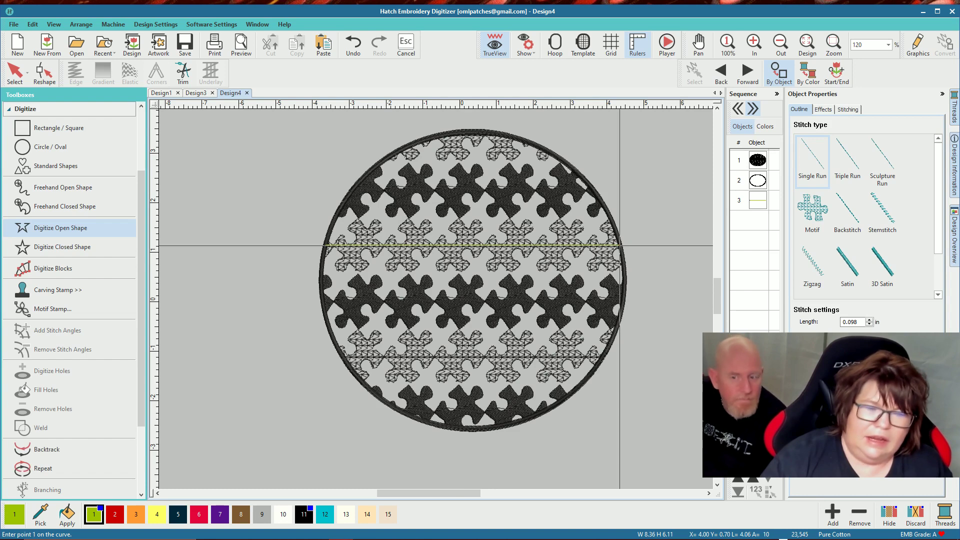
# Step: Give the new line thread color 2 (red) and the Satin outline stitch, trying Stemstitch, Backstitch and color 6 along the way
pyautogui.click(14, 80)
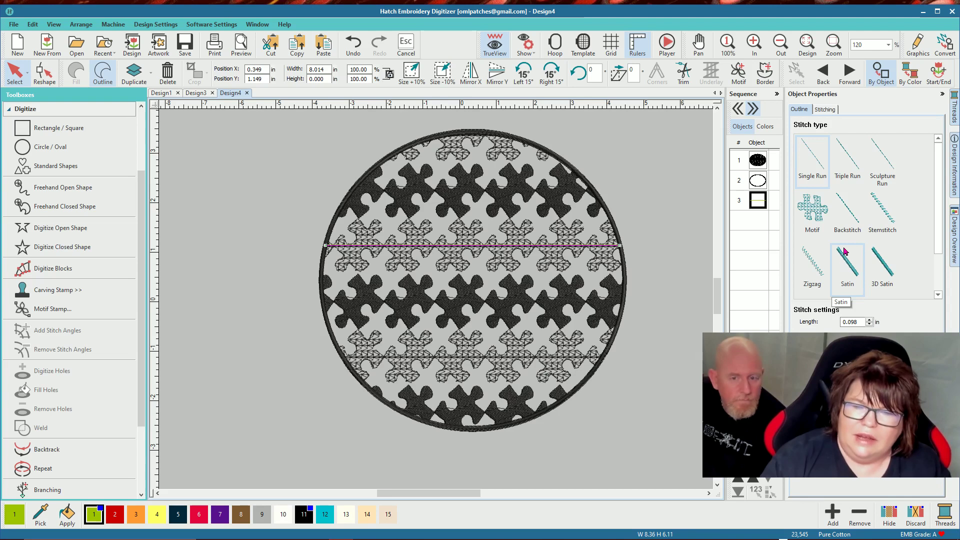
pyautogui.click(885, 218)
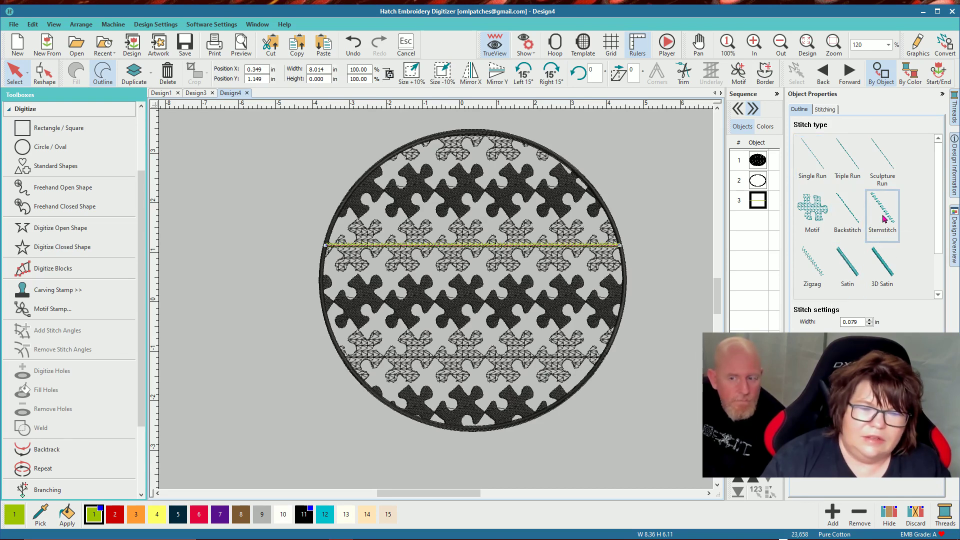
pyautogui.click(848, 216)
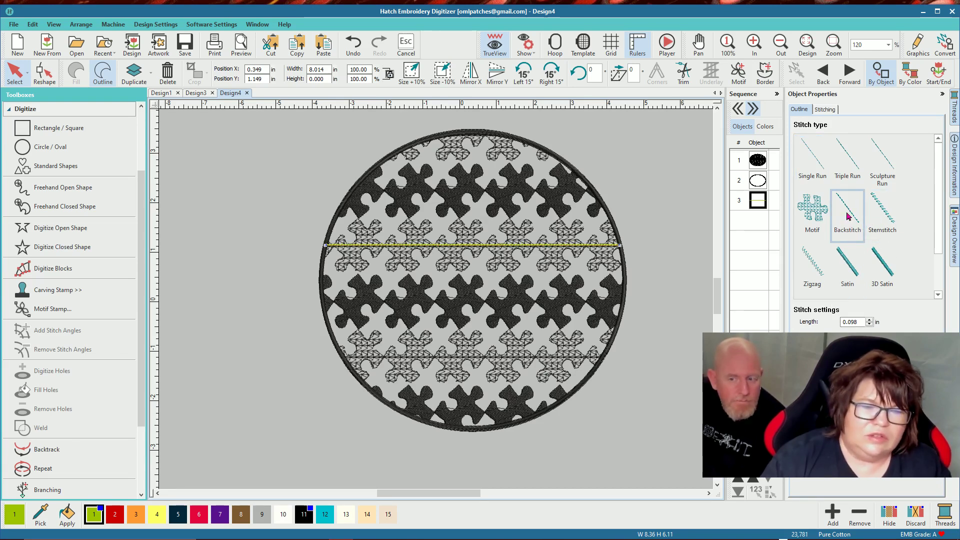
pyautogui.click(875, 214)
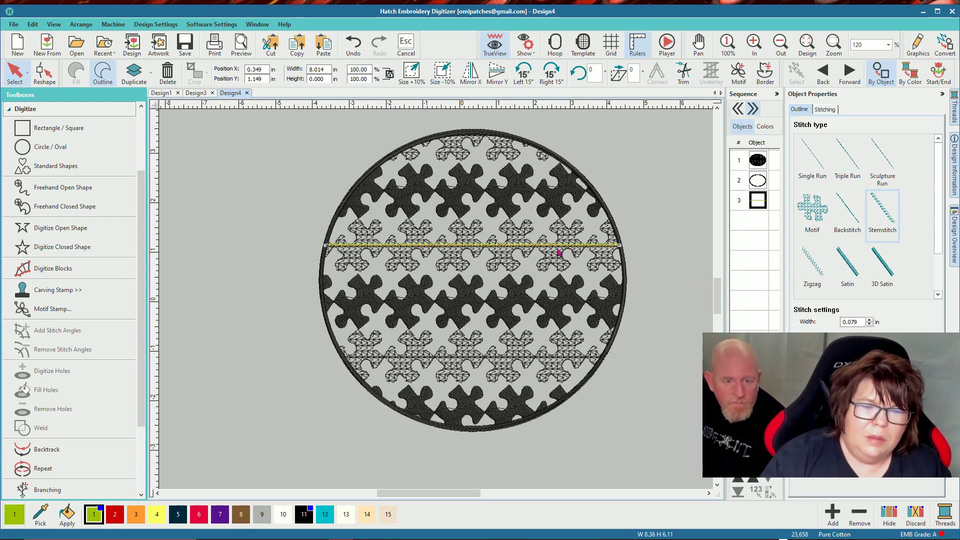
pyautogui.click(199, 514)
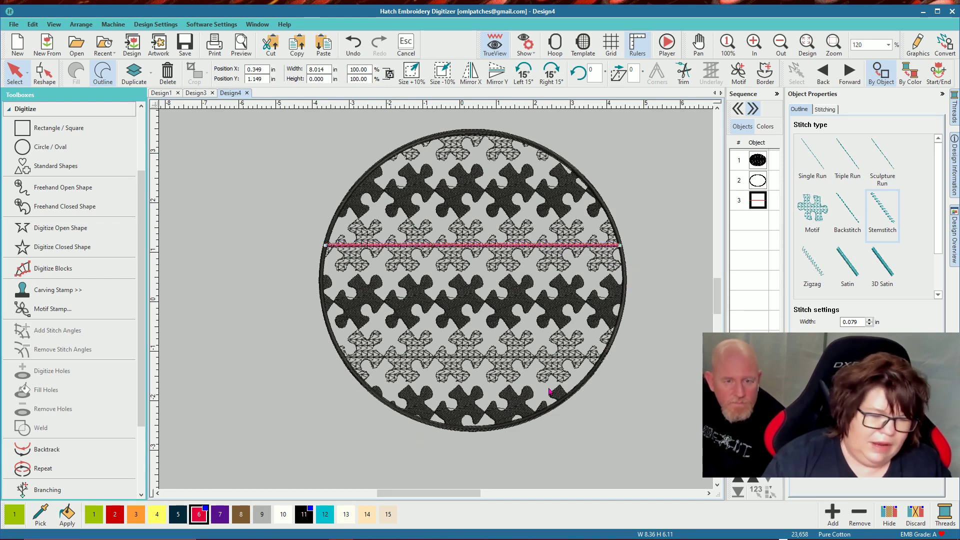
pyautogui.click(115, 514)
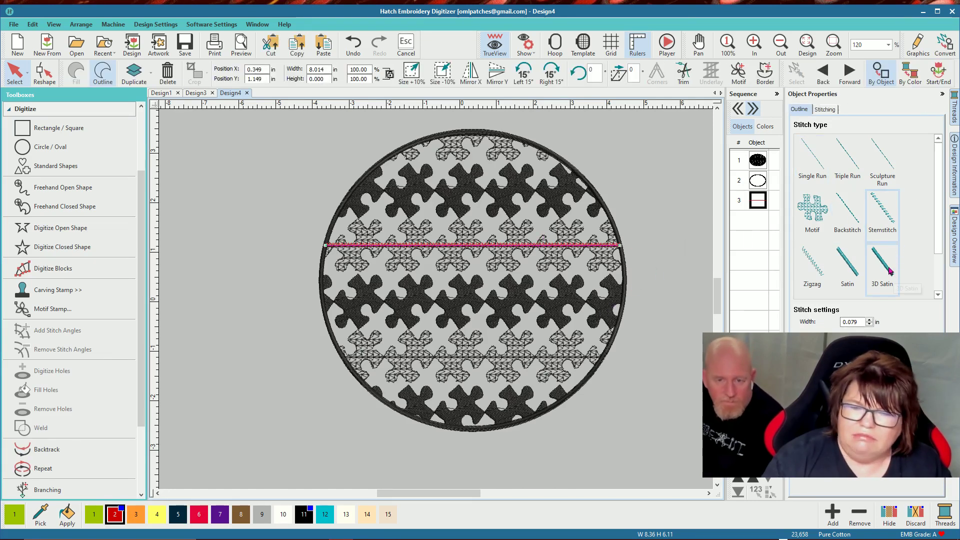
pyautogui.click(852, 268)
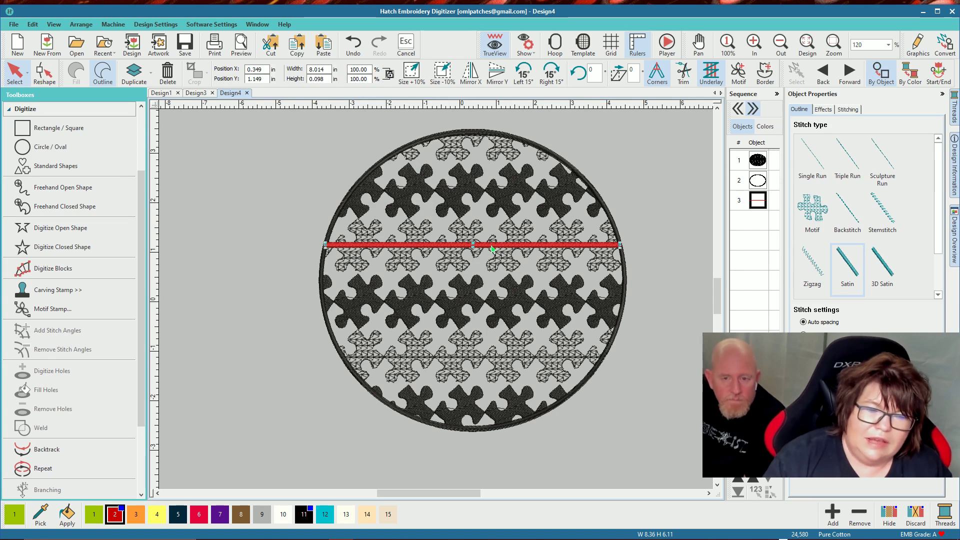
# Step: Move the red satin line down onto the boundary above the middle solid puzzle row and stretch it to about 8.3 in wide
pyautogui.moveTo(492, 246); pyautogui.dragTo(488, 274)
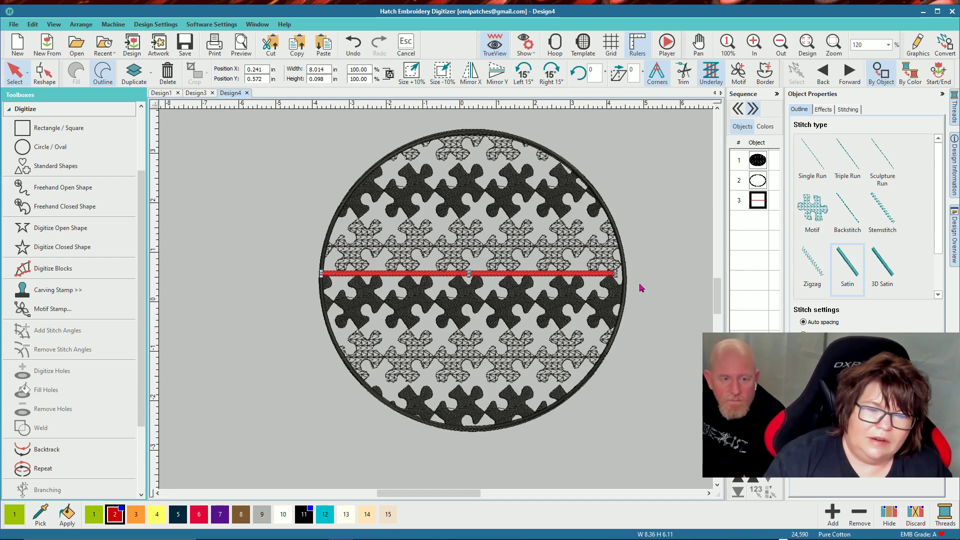
pyautogui.moveTo(614, 274); pyautogui.dragTo(627, 271)
pyautogui.click(644, 305)
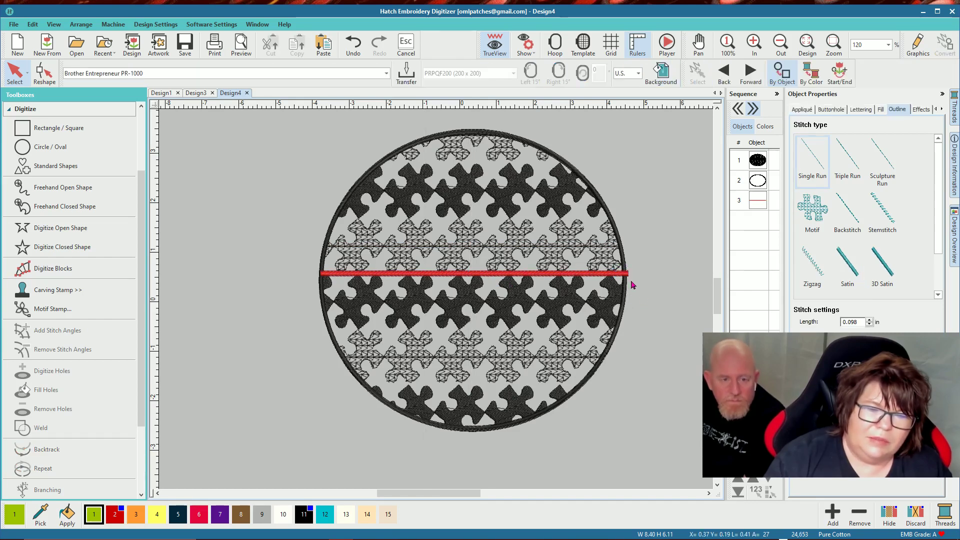
pyautogui.click(627, 273)
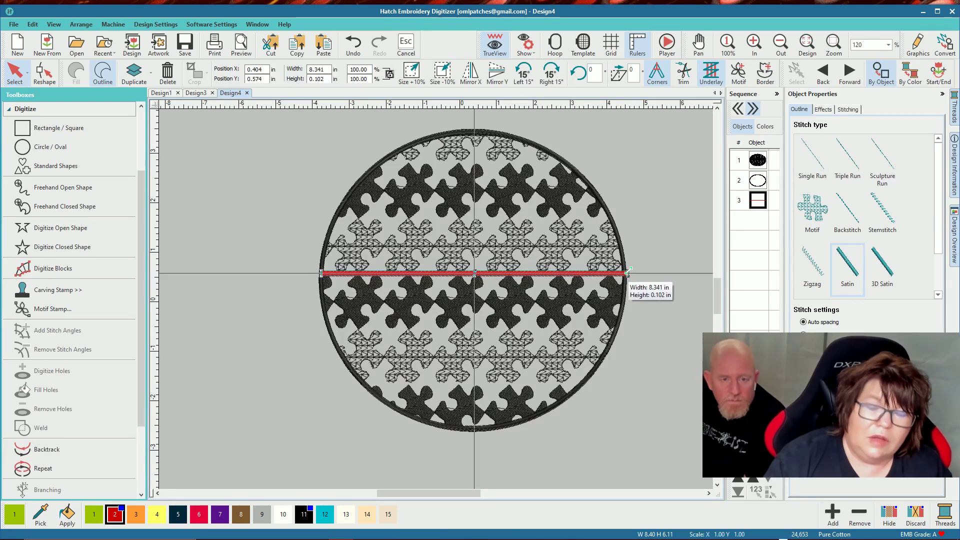
pyautogui.moveTo(627, 272)
pyautogui.mouseDown()
pyautogui.moveTo(591, 273)
pyautogui.moveTo(625, 269)
pyautogui.mouseUp()
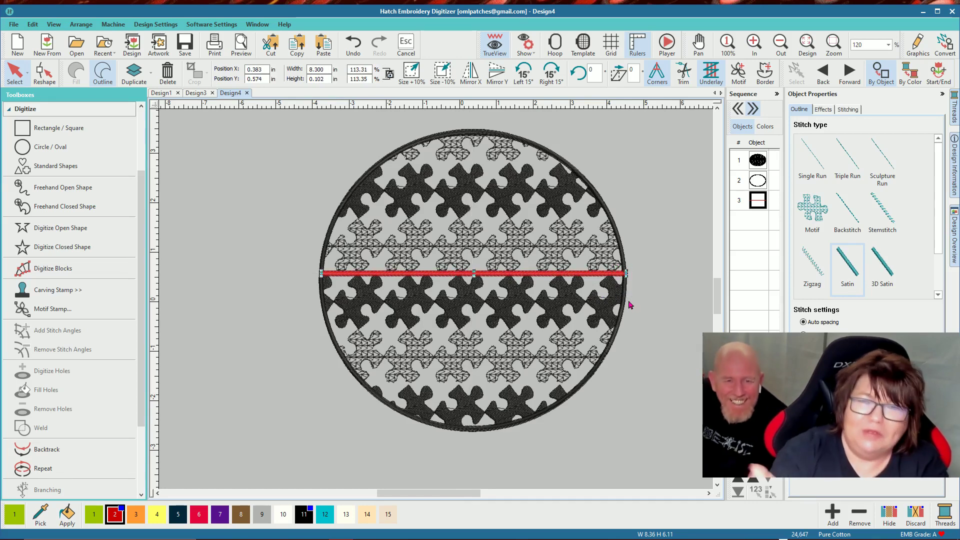
pyautogui.click(645, 324)
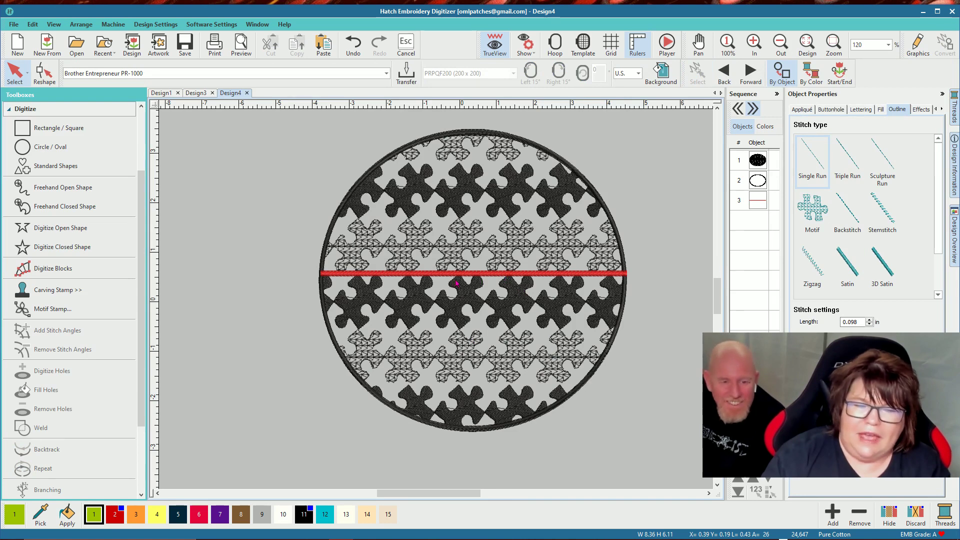
# Step: Copy the red line down to just above the lowest solid puzzle row and shorten it to about 5.64 in, spanning the circle
pyautogui.click(516, 277)
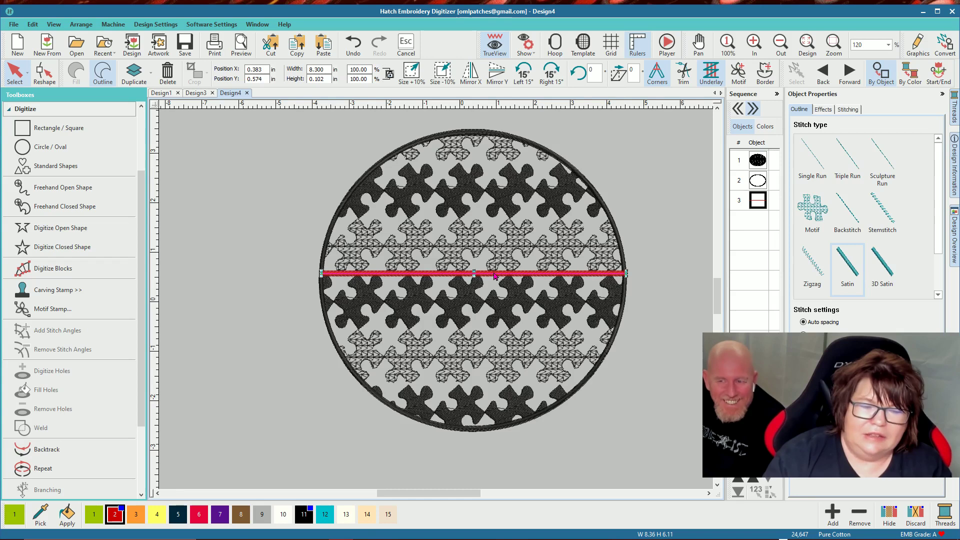
pyautogui.moveTo(495, 274); pyautogui.dragTo(488, 385)
pyautogui.moveTo(618, 385); pyautogui.dragTo(577, 386)
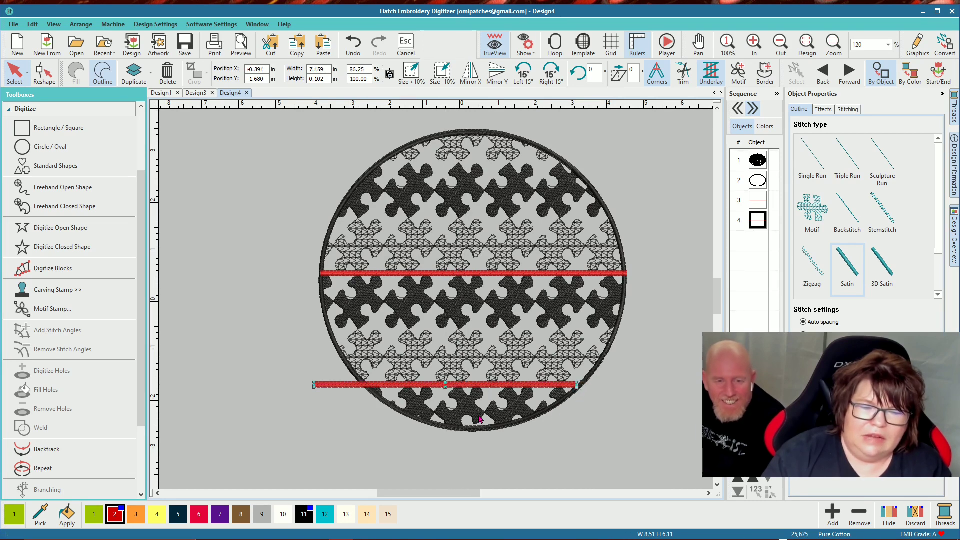
pyautogui.moveTo(314, 384); pyautogui.dragTo(370, 383)
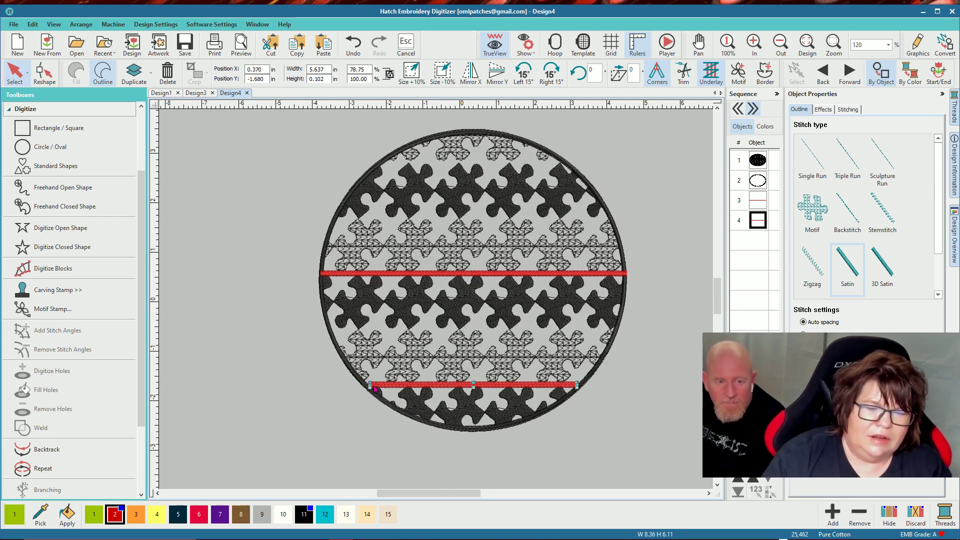
# Step: Copy the short red line up to just above the top solid puzzle row and trim both ends to about 5.07 in wide
pyautogui.click(484, 387)
pyautogui.click(484, 389)
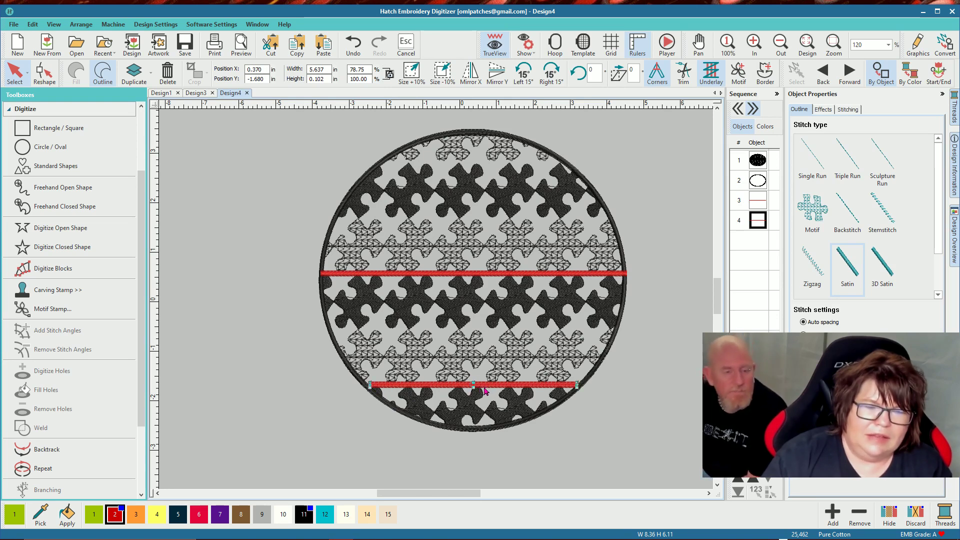
pyautogui.moveTo(485, 384); pyautogui.dragTo(481, 160)
pyautogui.click(657, 197)
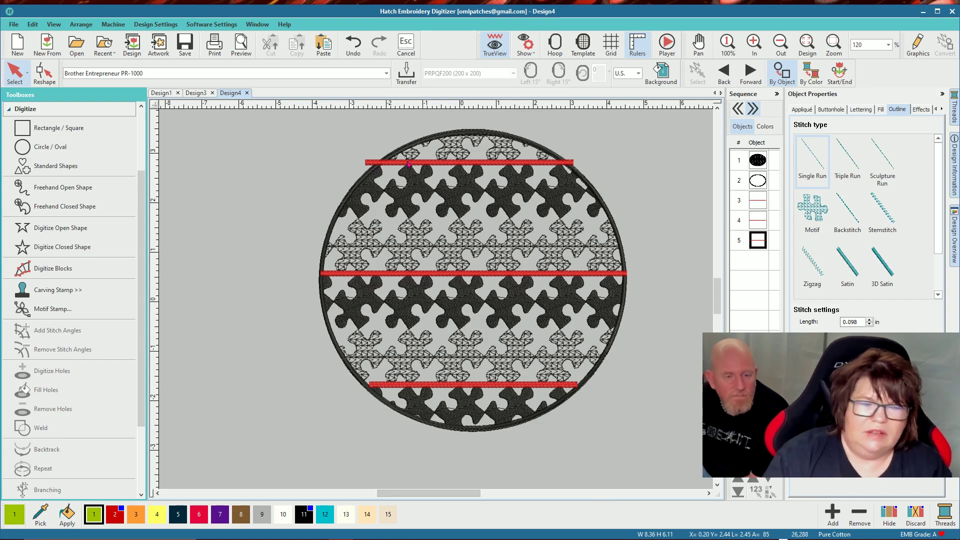
pyautogui.click(378, 166)
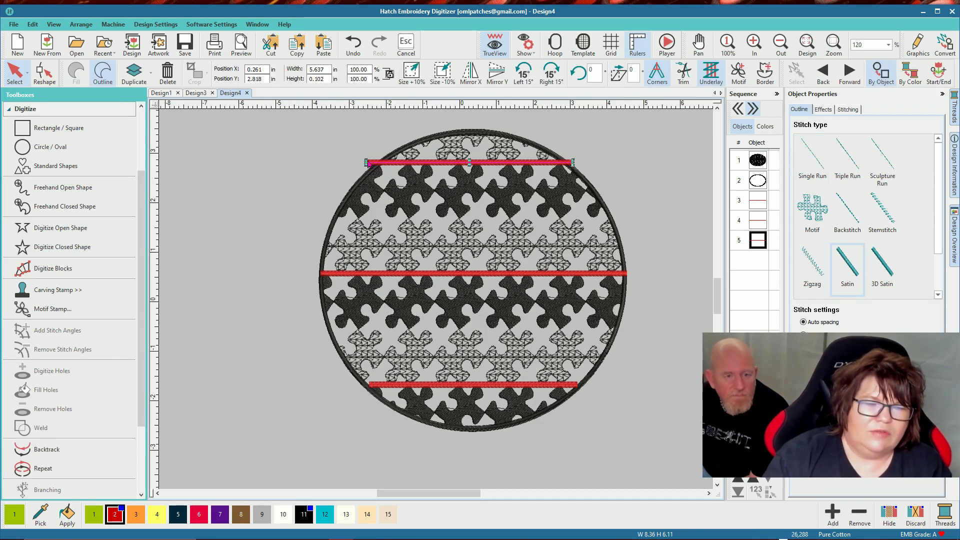
pyautogui.moveTo(365, 163)
pyautogui.mouseDown()
pyautogui.moveTo(411, 163)
pyautogui.moveTo(379, 162)
pyautogui.mouseUp()
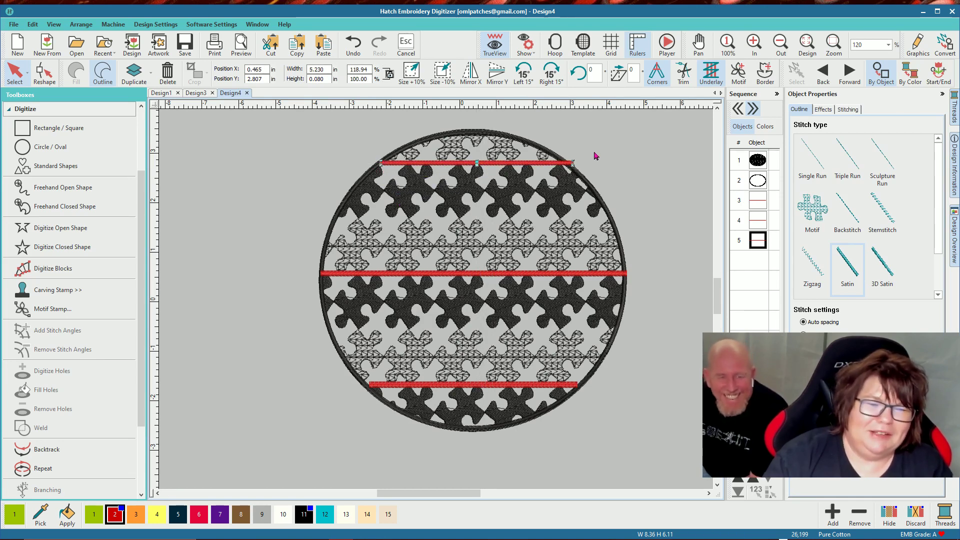
pyautogui.moveTo(575, 167); pyautogui.dragTo(569, 166)
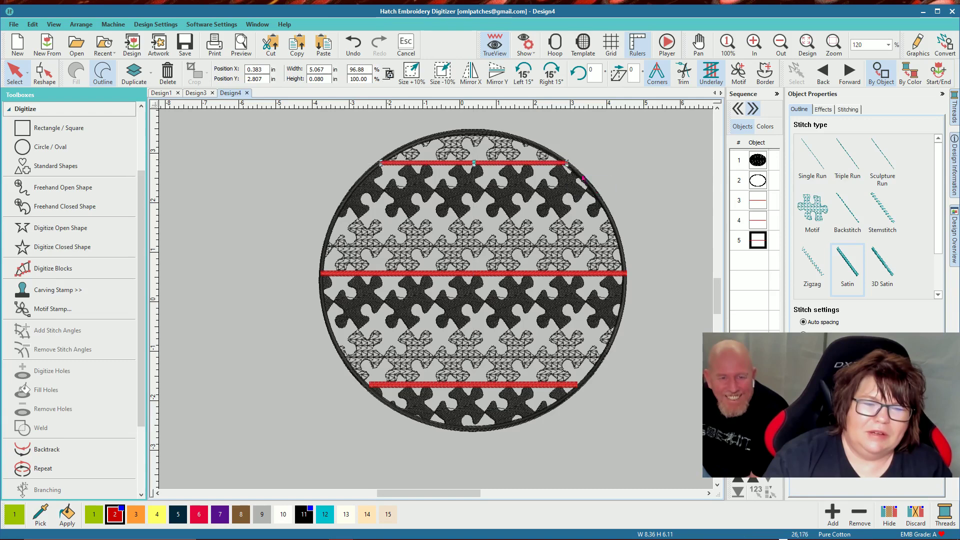
pyautogui.click(659, 231)
# Step: Move the black circular border to the end of the stitching sequence, after the three red lines
pyautogui.click(758, 182)
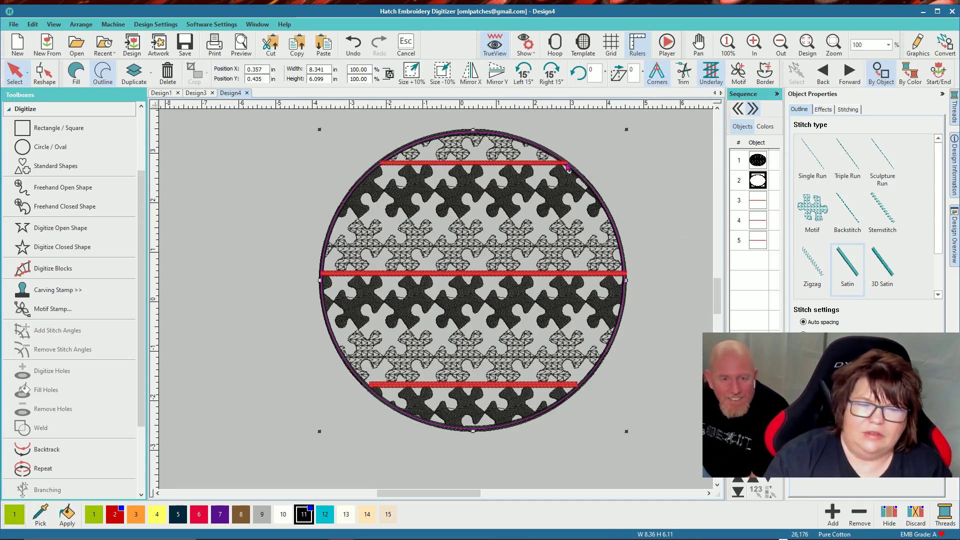
pyautogui.click(653, 253)
pyautogui.scroll(8, 497, 261)
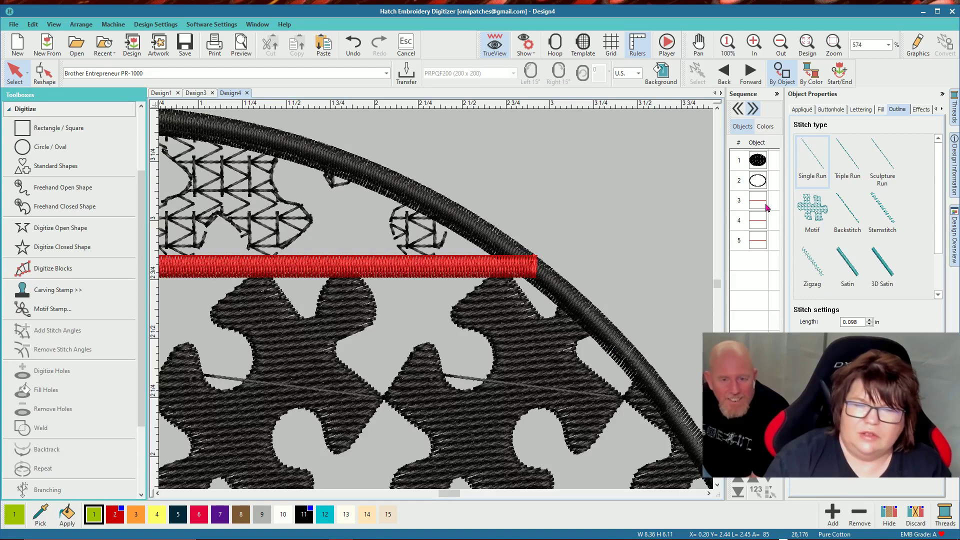
pyautogui.click(758, 182)
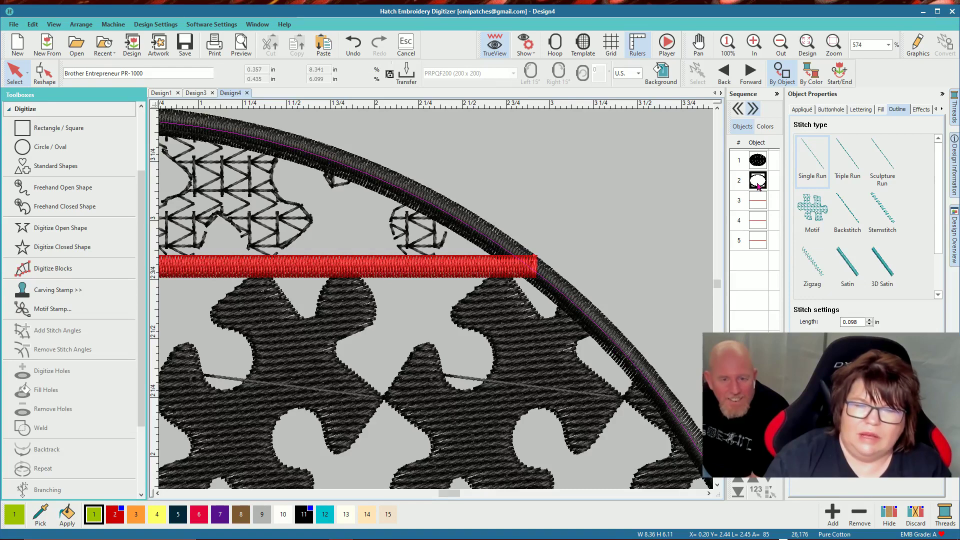
pyautogui.click(768, 479)
pyautogui.click(768, 479)
pyautogui.click(768, 479)
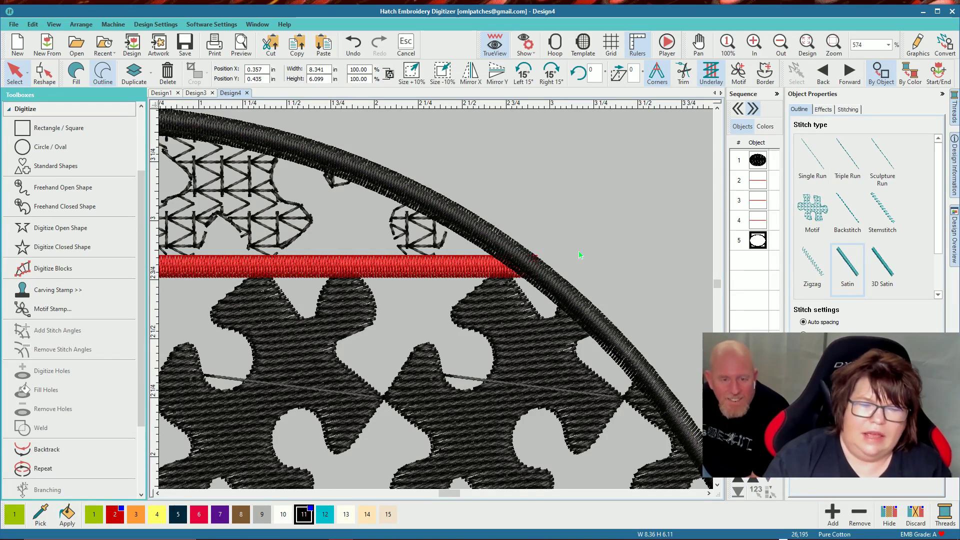
# Step: Try the Globe Out 3D Warp on the puzzle fill with the whole design selected, and replace it with the Florentine effect
pyautogui.scroll(-6, 361, 288)
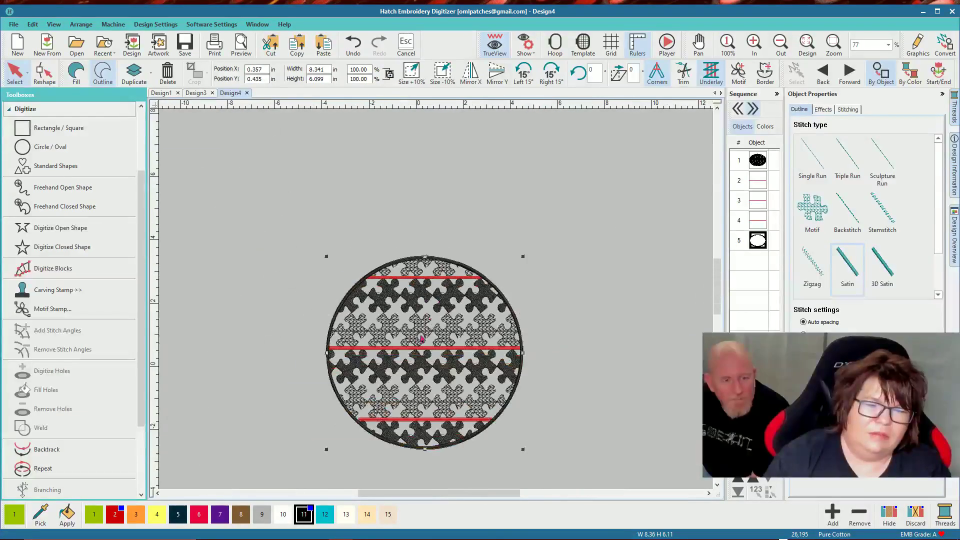
pyautogui.scroll(2, 436, 304)
pyautogui.scroll(-1, 532, 314)
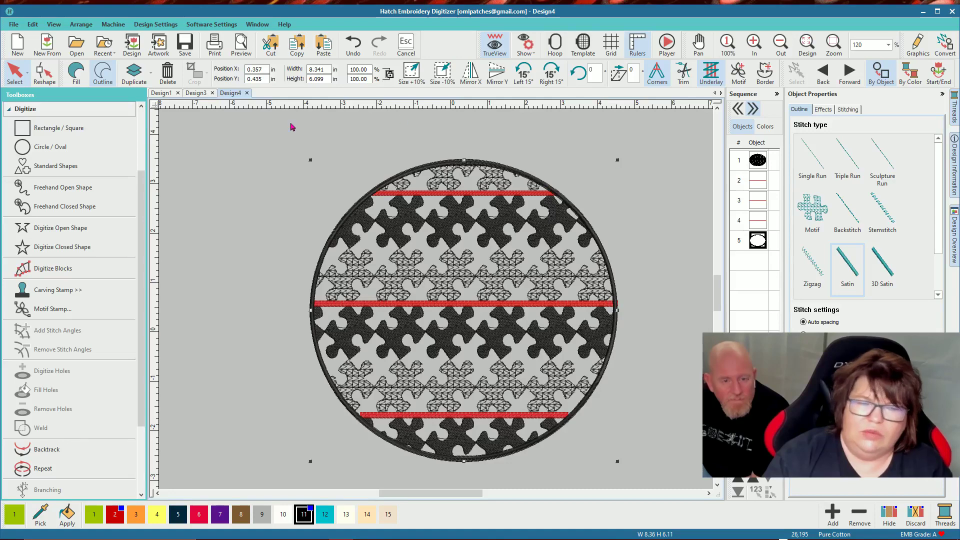
pyautogui.click(260, 145)
pyautogui.moveTo(560, 322); pyautogui.dragTo(562, 380)
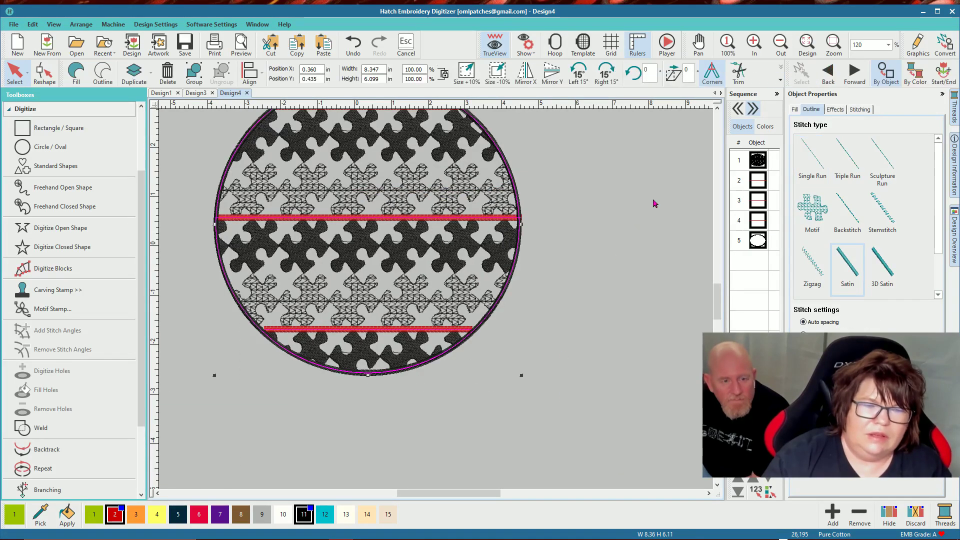
pyautogui.click(717, 108)
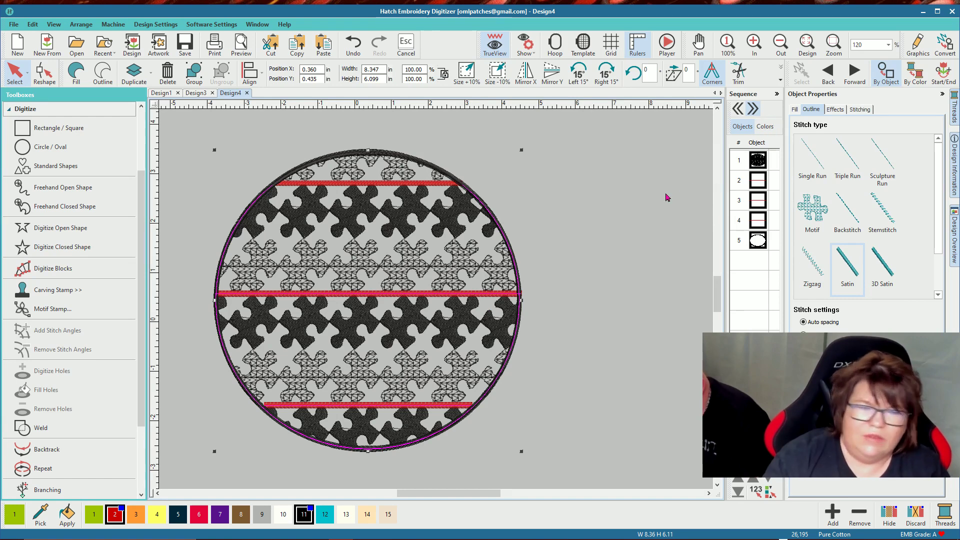
pyautogui.click(836, 109)
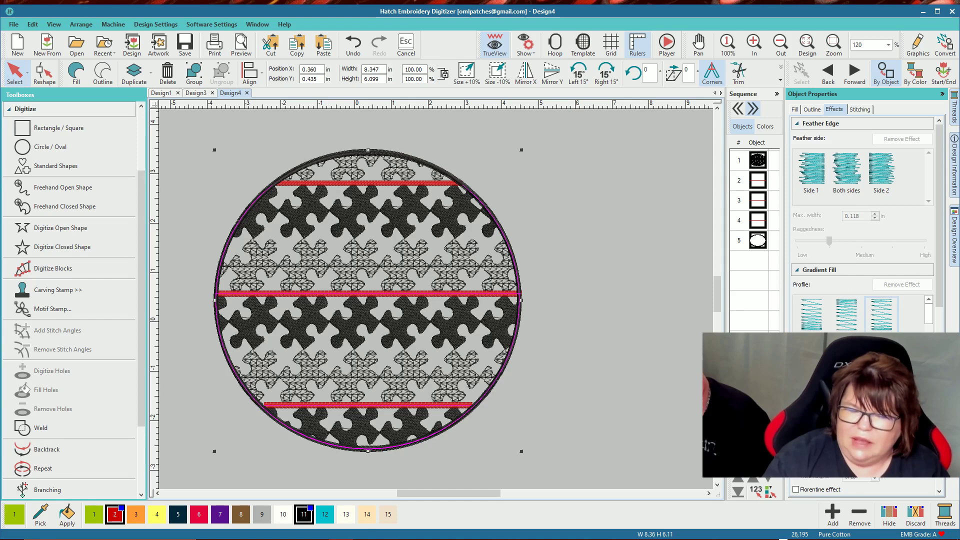
pyautogui.scroll(-3, 844, 215)
pyautogui.scroll(-6, 844, 215)
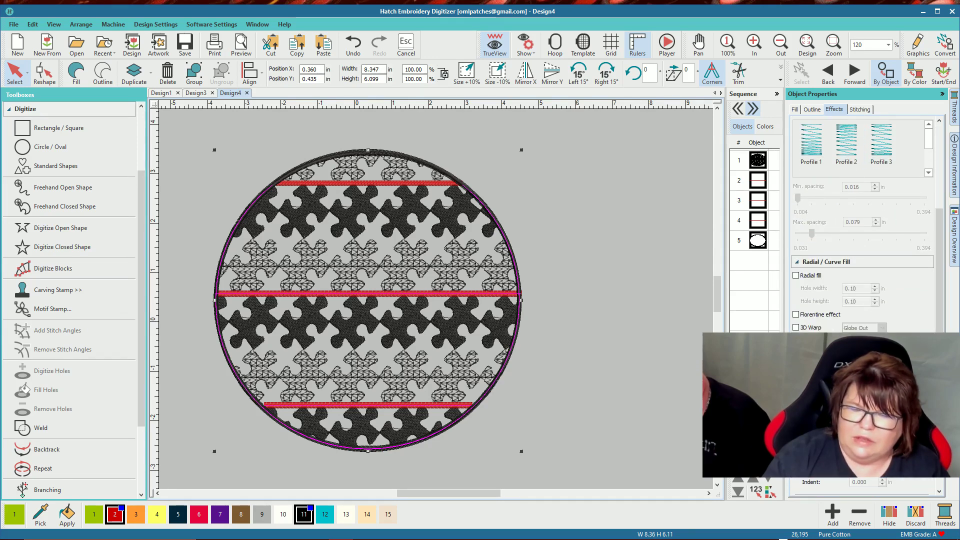
pyautogui.click(795, 328)
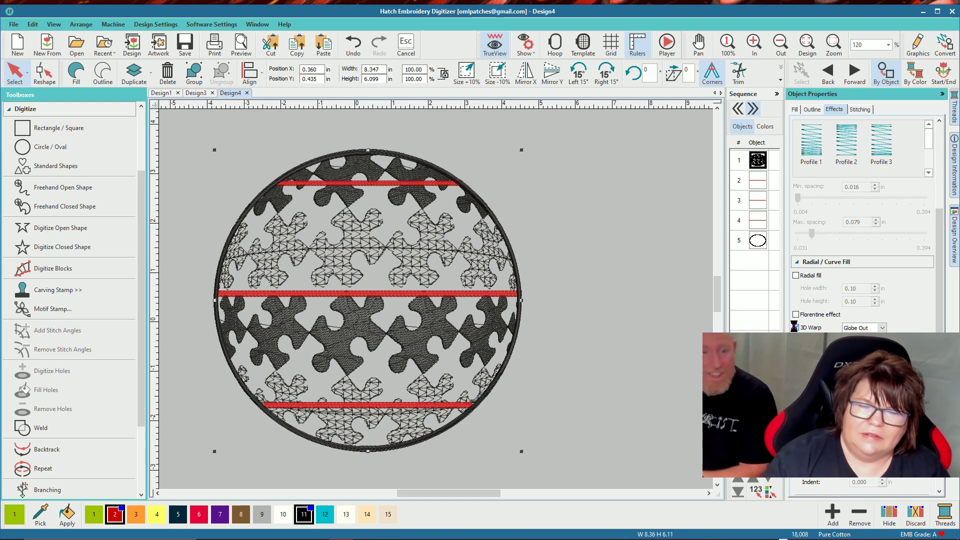
pyautogui.click(796, 328)
pyautogui.click(796, 316)
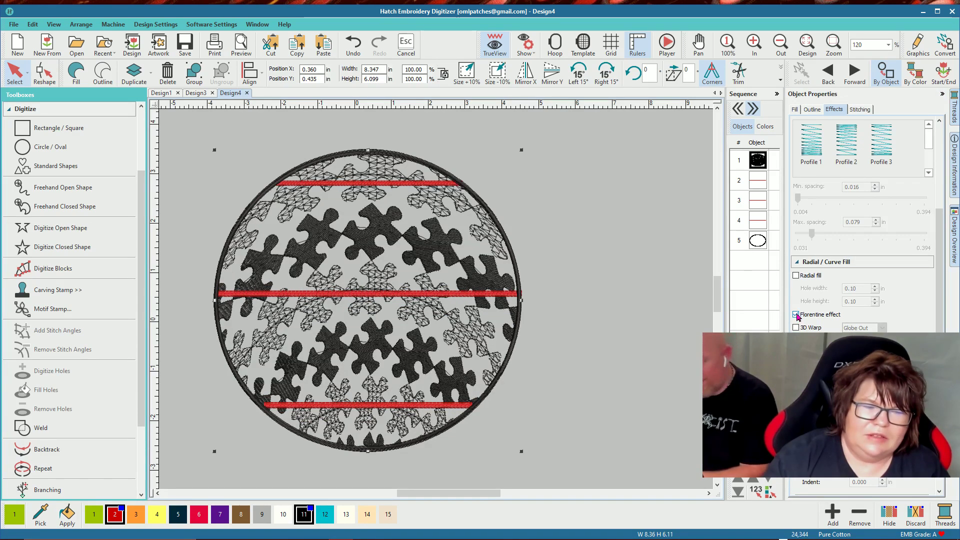
# Step: Reshape the puzzle fill's Florentine curve so its middle bows downward below the centre red line
pyautogui.click(45, 73)
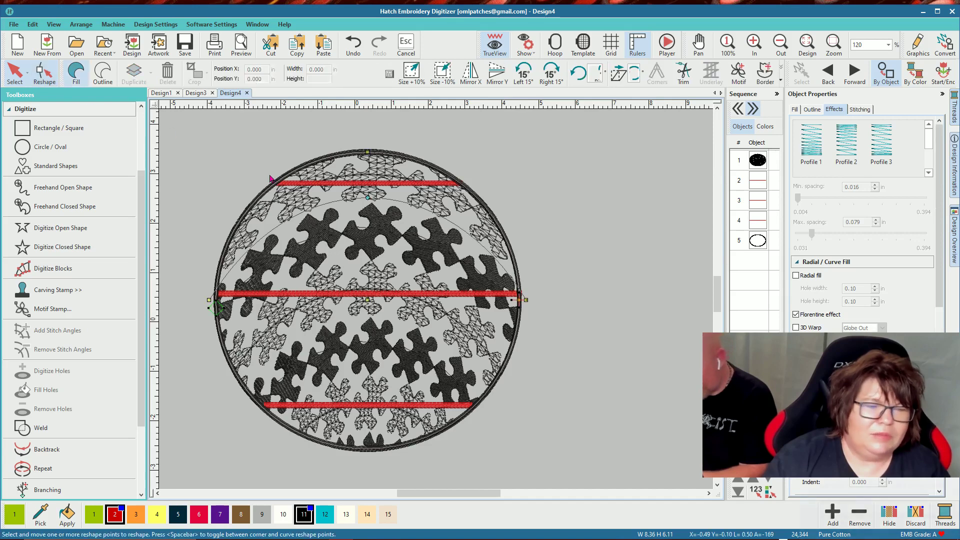
pyautogui.moveTo(366, 198); pyautogui.dragTo(375, 342)
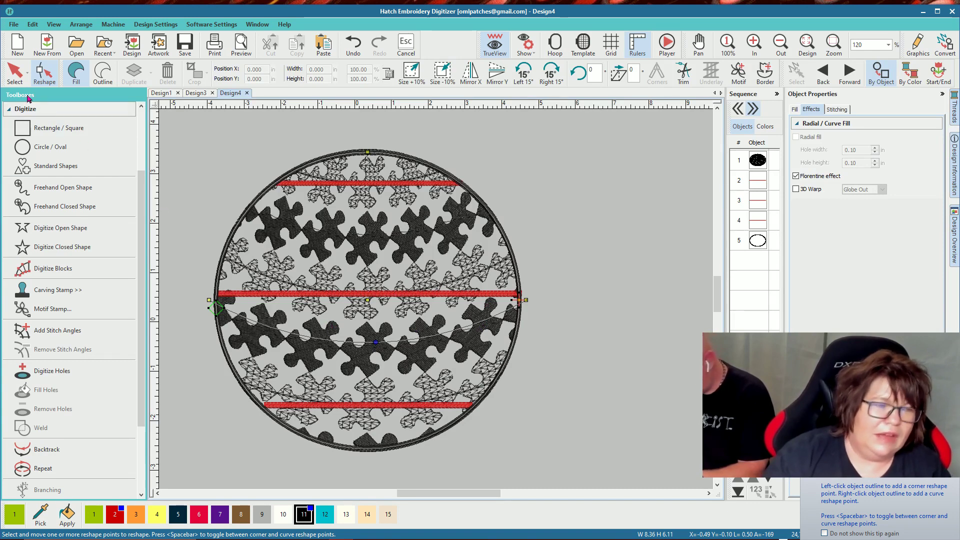
pyautogui.click(15, 72)
pyautogui.click(581, 226)
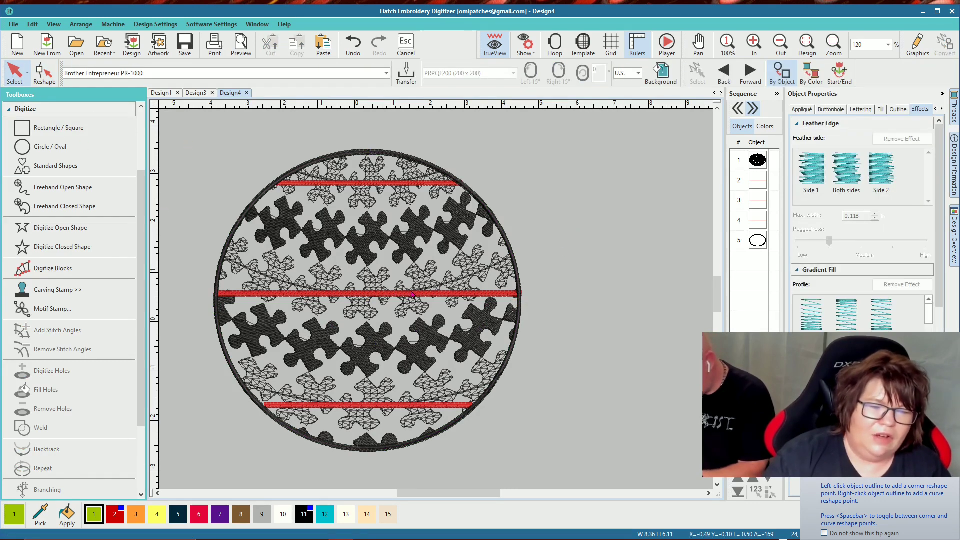
# Step: Add a curve point at the middle of the centre red line and bend it slightly downward to follow the puzzle rows
pyautogui.click(344, 294)
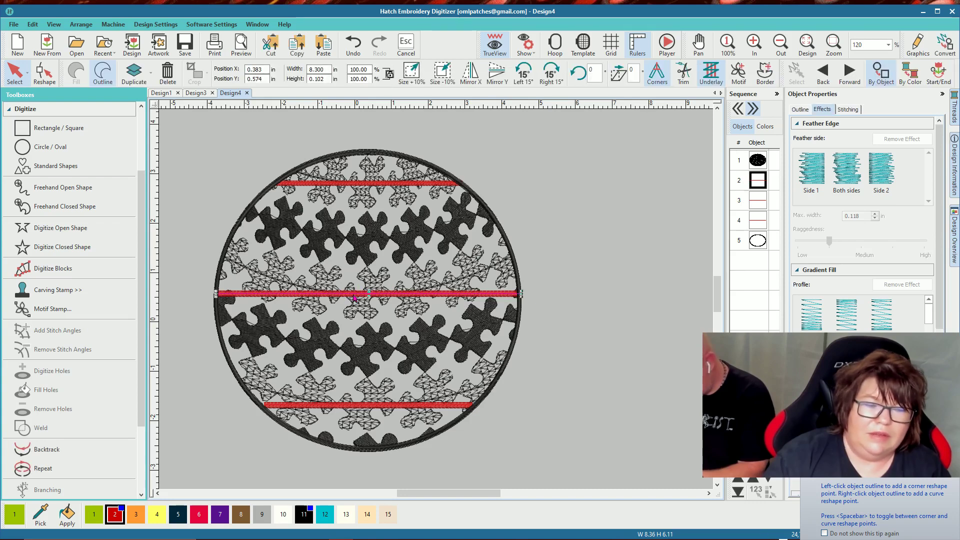
pyautogui.click(44, 73)
pyautogui.click(361, 293)
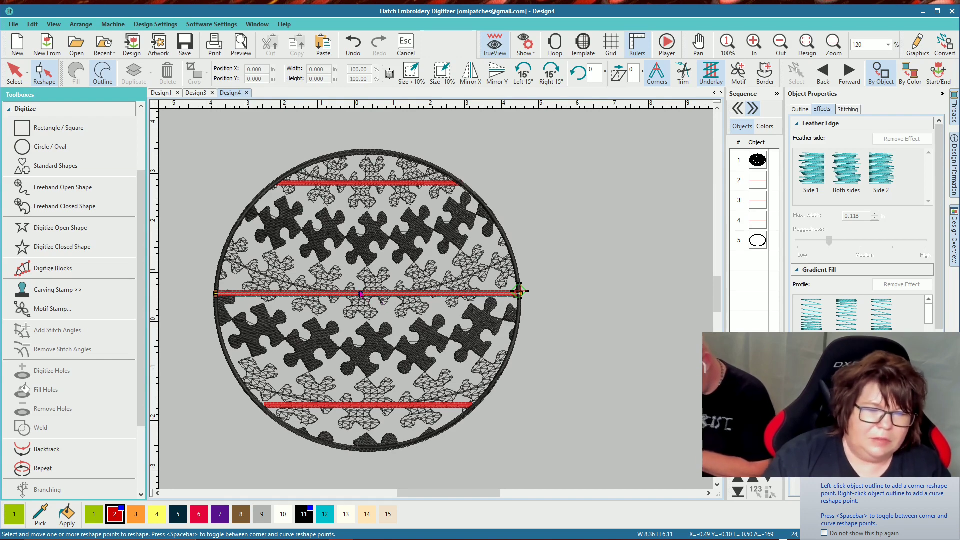
pyautogui.moveTo(361, 293); pyautogui.dragTo(359, 313)
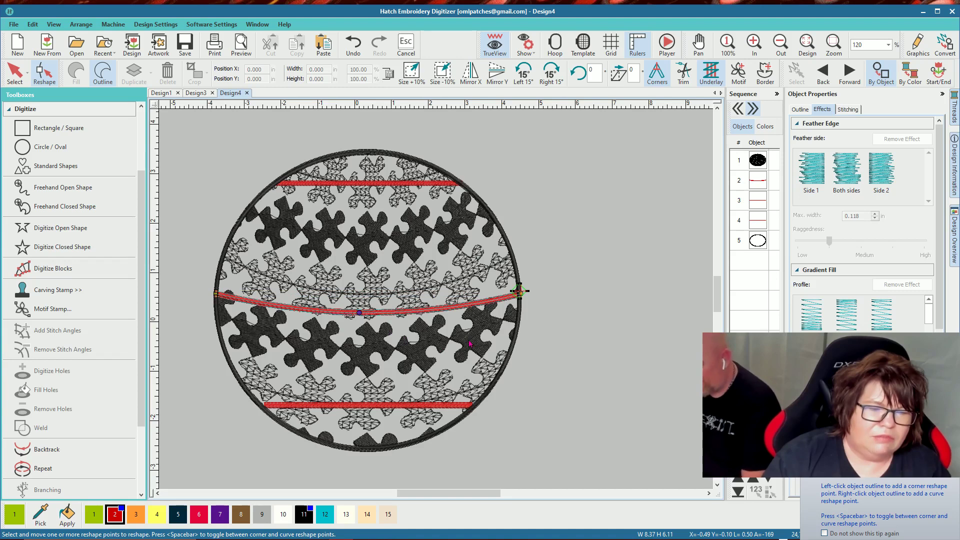
# Step: Add a midpoint to the lowest red line and bow it downward into an arc about 0.67 in tall
pyautogui.click(366, 405)
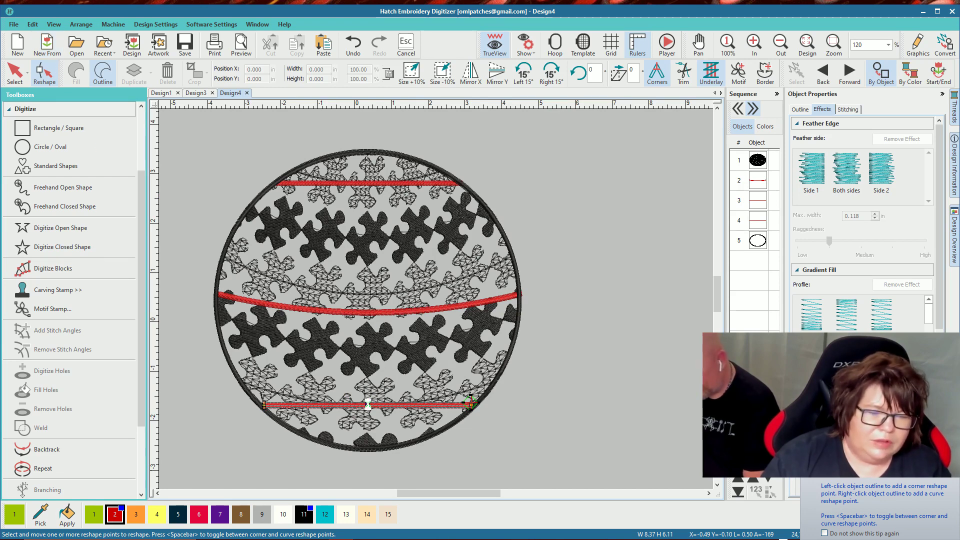
pyautogui.click(368, 405)
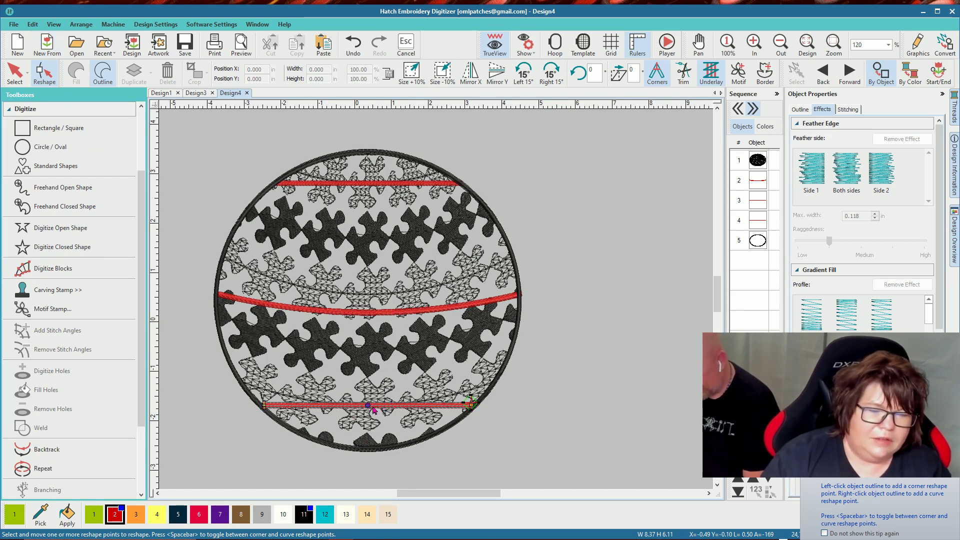
pyautogui.moveTo(367, 405); pyautogui.dragTo(369, 436)
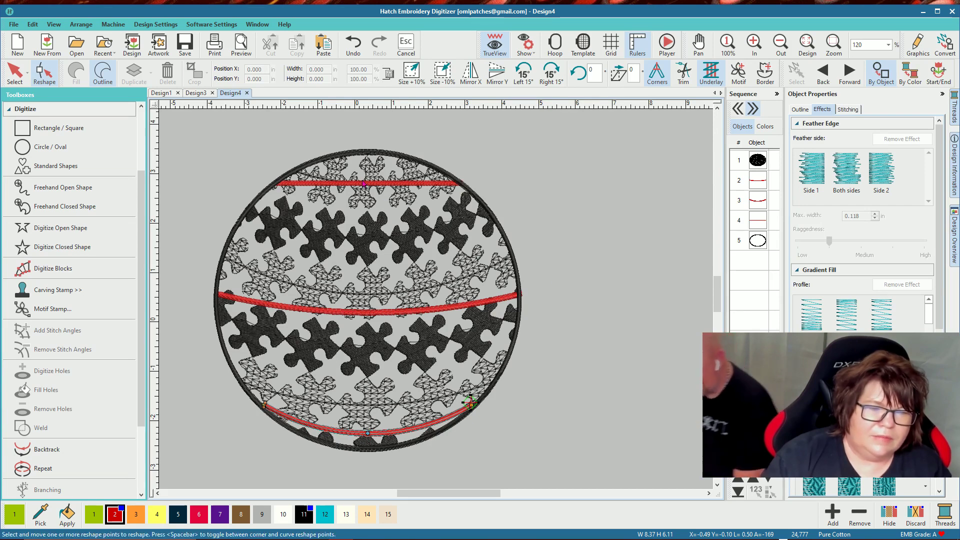
# Step: Bow the top red line downward at its middle into an arc about 0.65 in tall, following the puzzle row beneath it
pyautogui.click(460, 182)
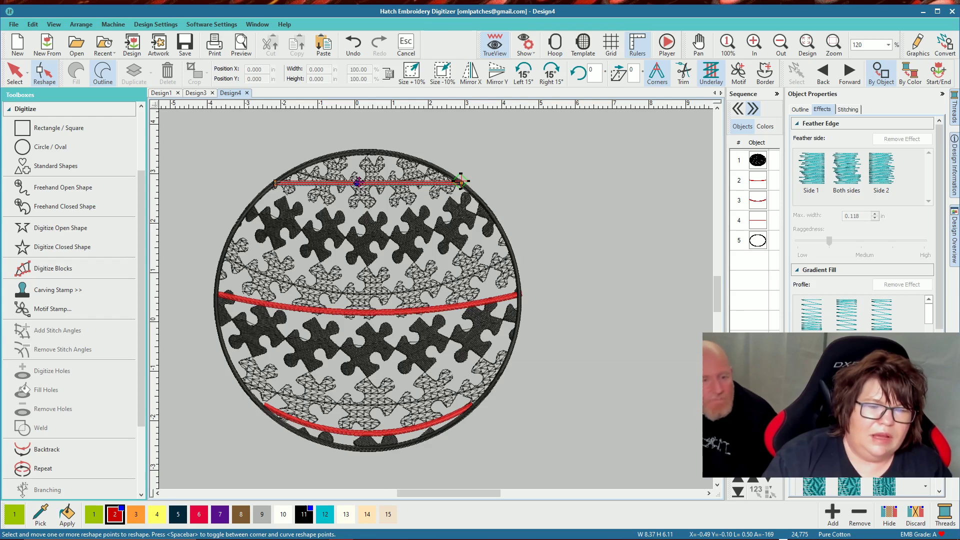
pyautogui.moveTo(356, 182); pyautogui.dragTo(352, 211)
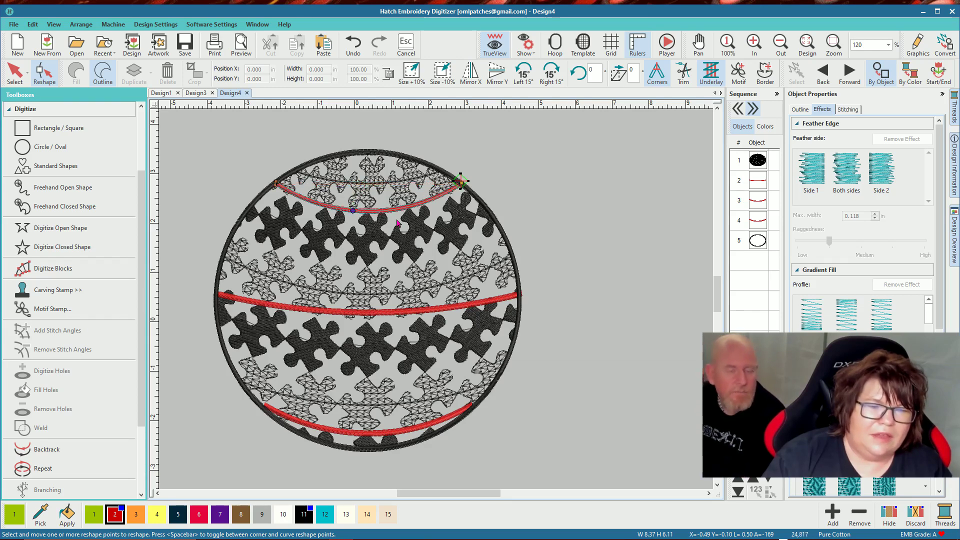
pyautogui.press('Escape')
pyautogui.click(535, 191)
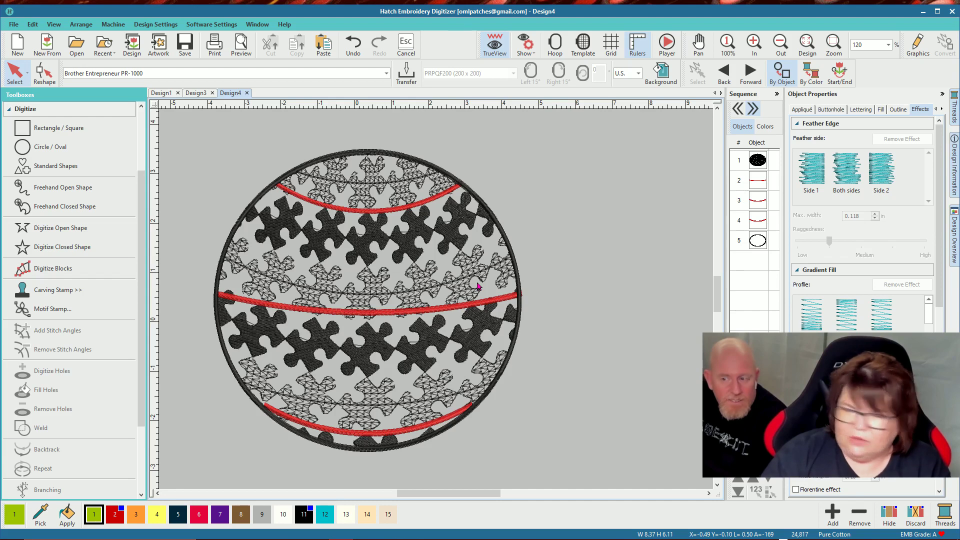
# Step: Lower the midpoint of the centre red line a little more to deepen its curve
pyautogui.click(363, 315)
pyautogui.press('h')
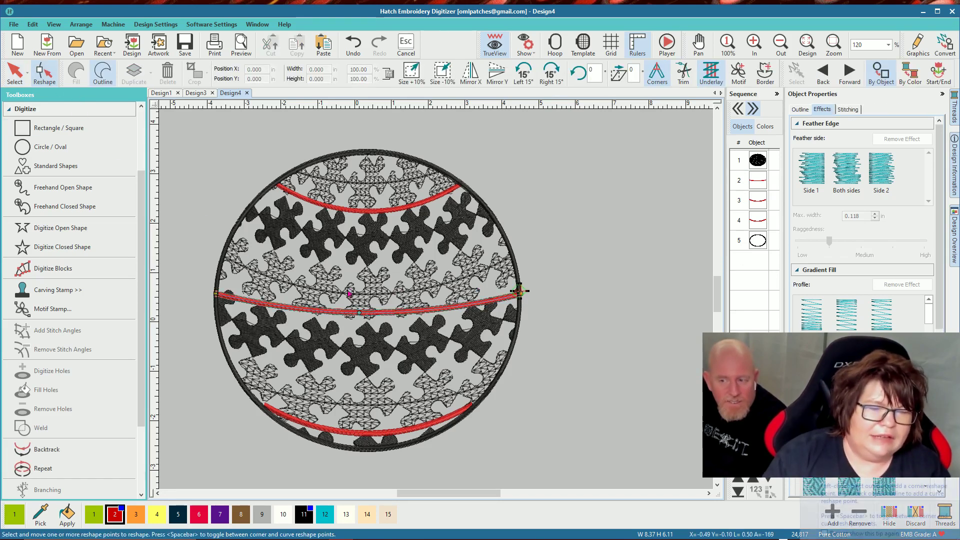
pyautogui.moveTo(359, 313); pyautogui.dragTo(360, 319)
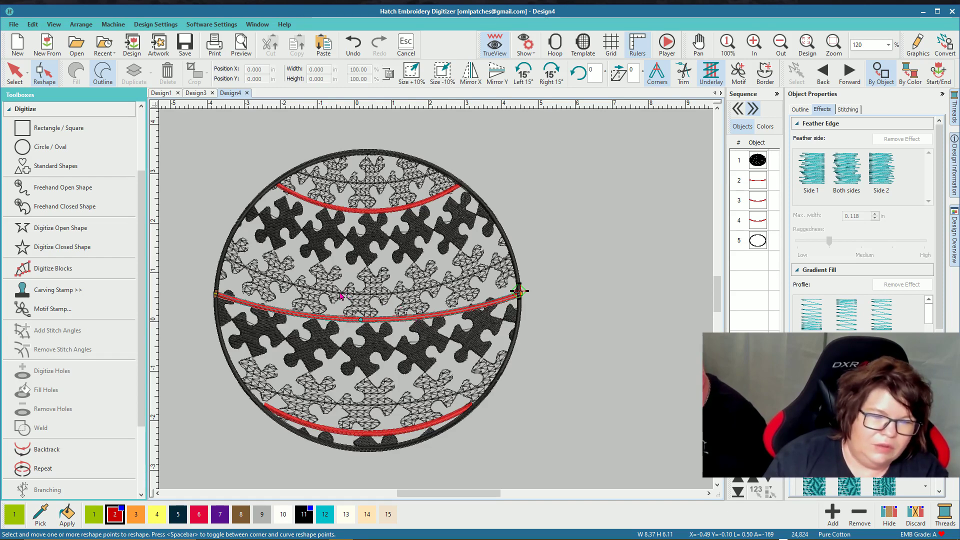
pyautogui.scroll(-2, 517, 285)
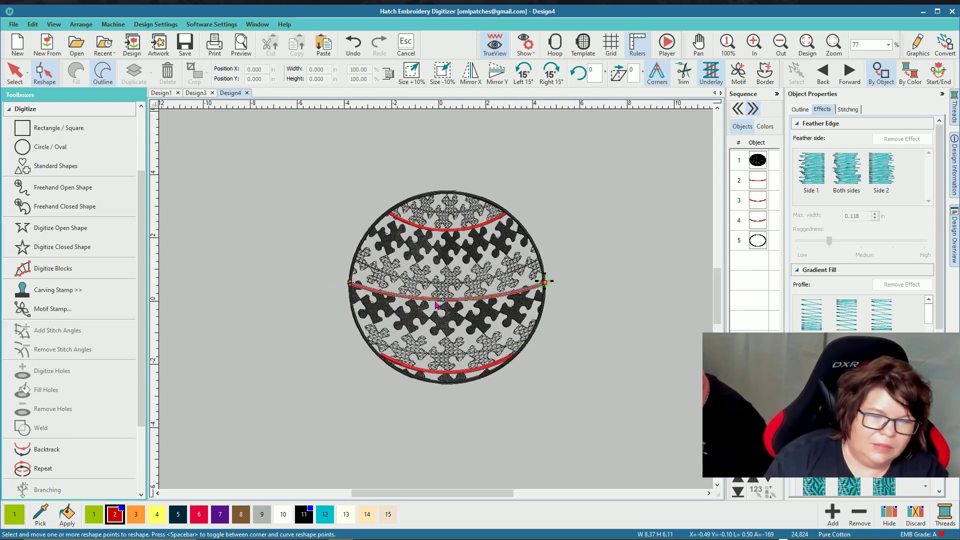
pyautogui.scroll(1, 549, 278)
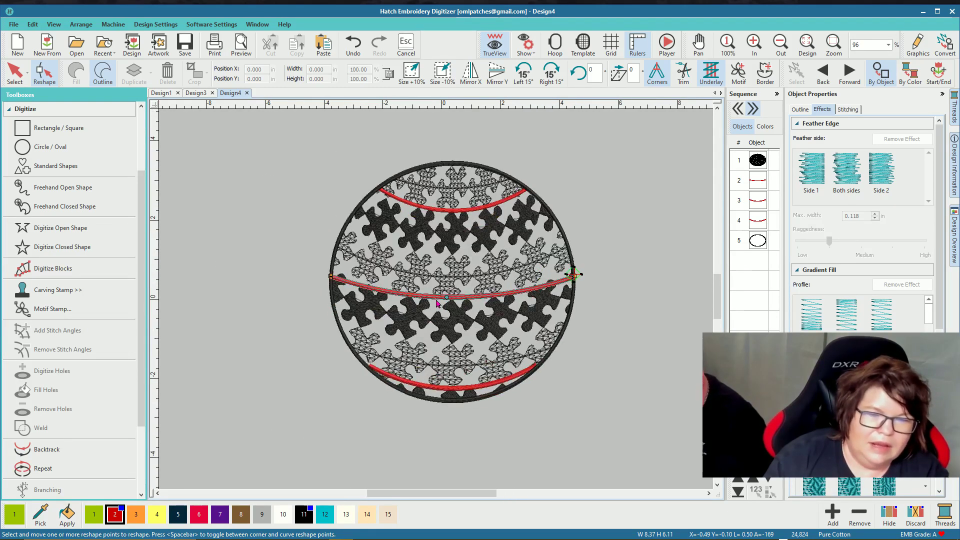
pyautogui.click(14, 78)
pyautogui.click(611, 285)
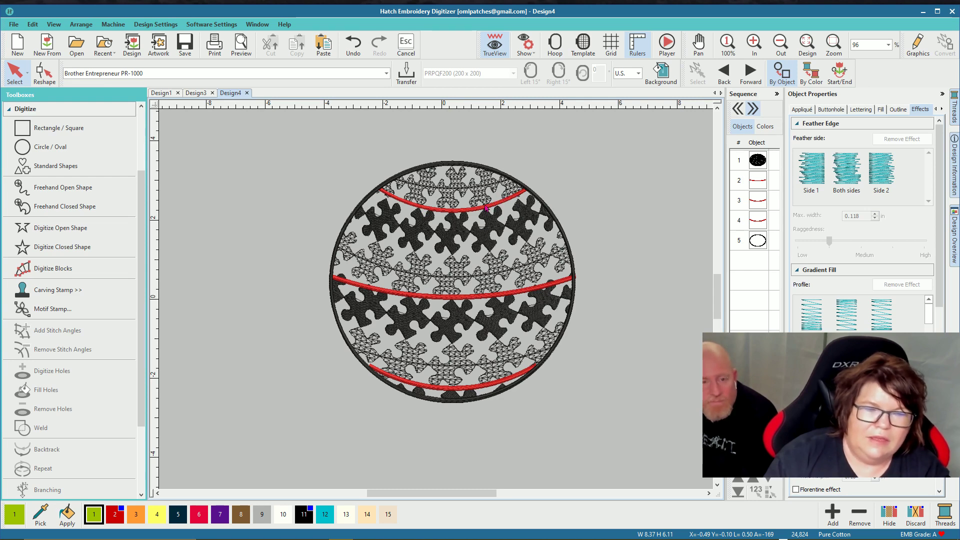
# Step: Raise both ends of the centre red line slightly along the black border, leaving the line about 8.2 in wide and 0.82 in tall
pyautogui.click(370, 296)
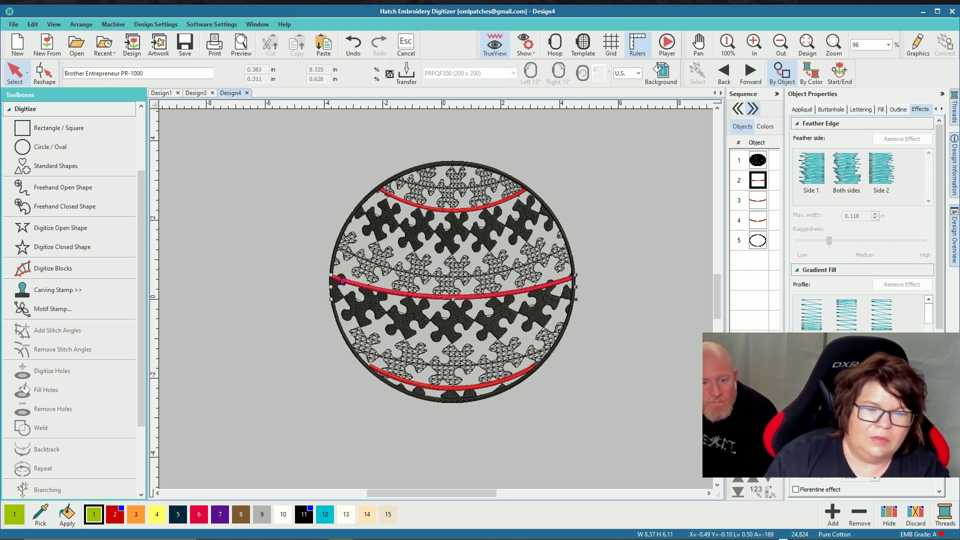
pyautogui.click(44, 77)
pyautogui.scroll(2, 287, 268)
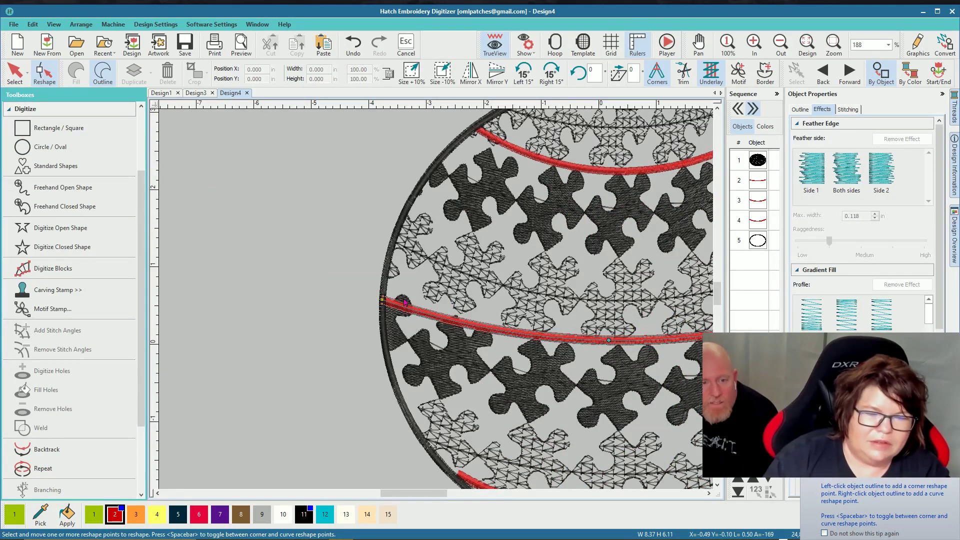
pyautogui.moveTo(382, 300); pyautogui.dragTo(383, 286)
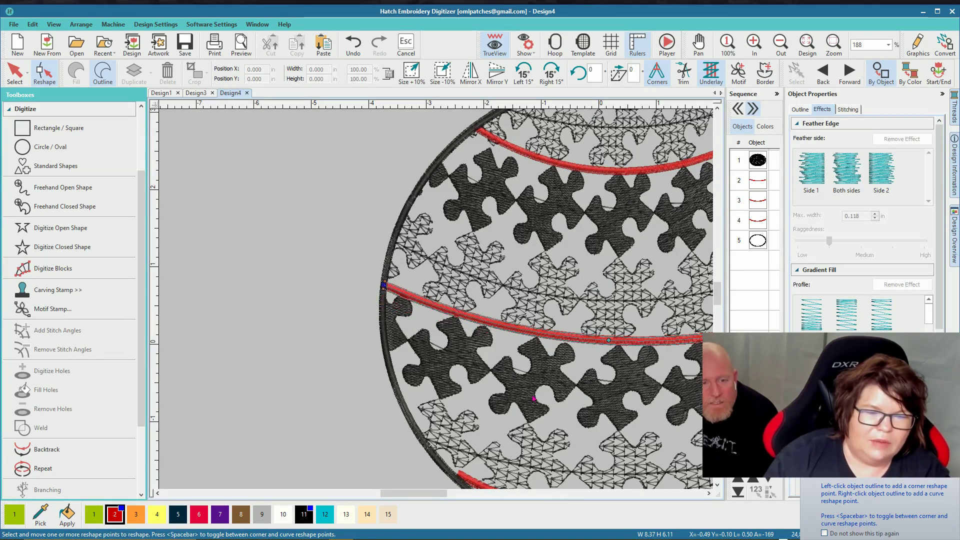
pyautogui.moveTo(422, 492); pyautogui.dragTo(462, 493)
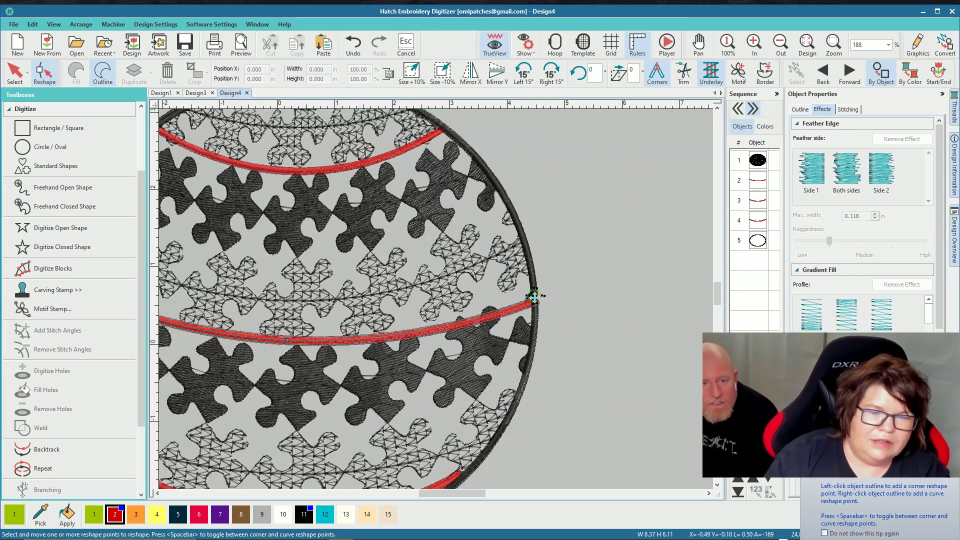
pyautogui.moveTo(535, 297); pyautogui.dragTo(532, 285)
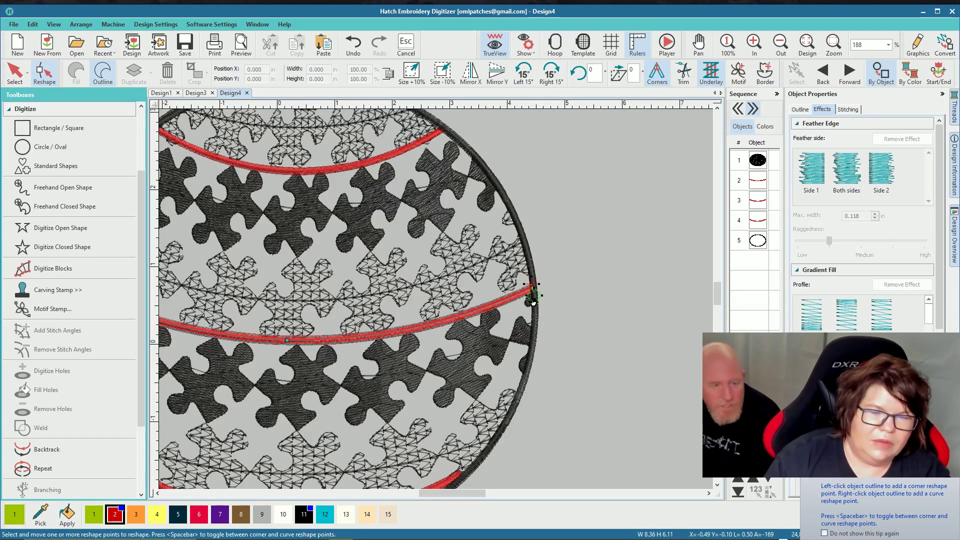
pyautogui.click(15, 71)
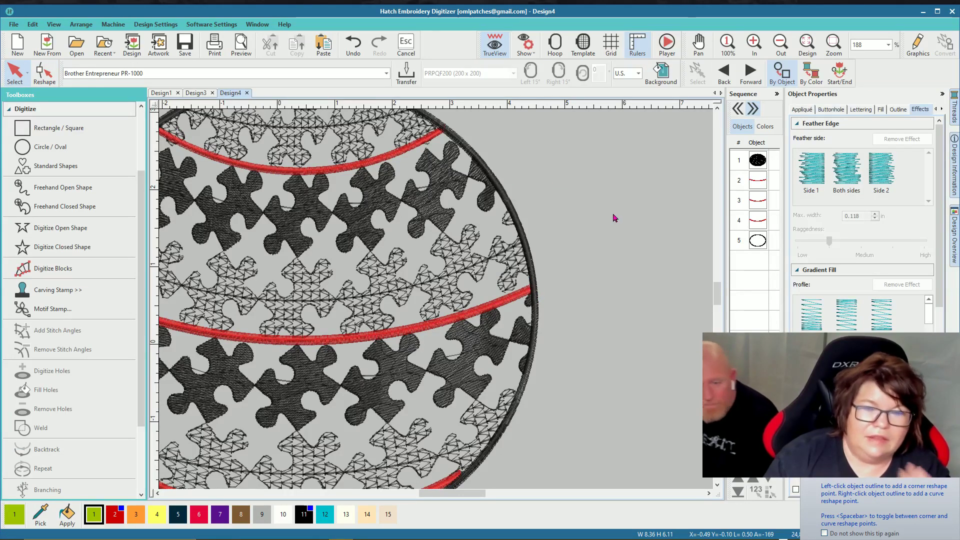
# Step: Move the top red line ahead of the other two in the stitching sequence and check the order of the remaining lines
pyautogui.click(757, 219)
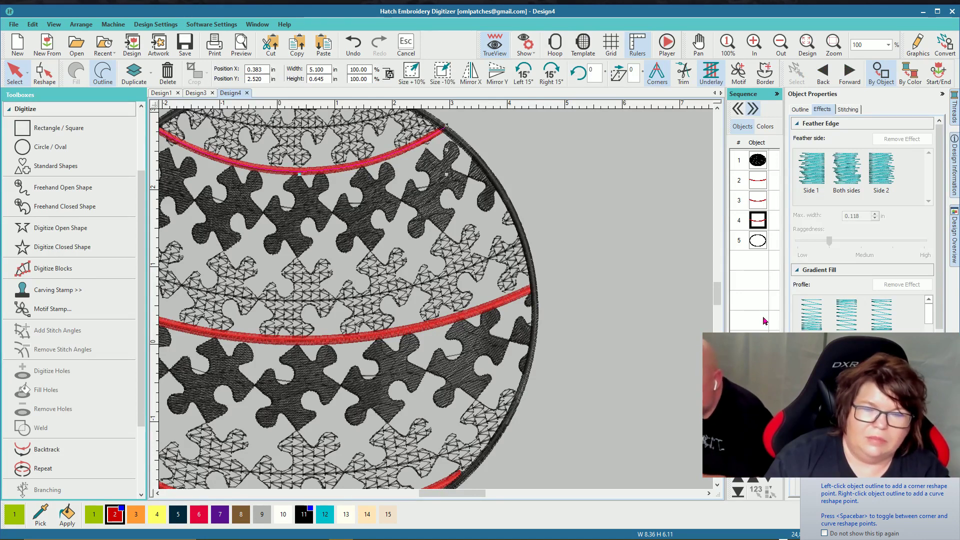
pyautogui.press('Up')
pyautogui.press('Up')
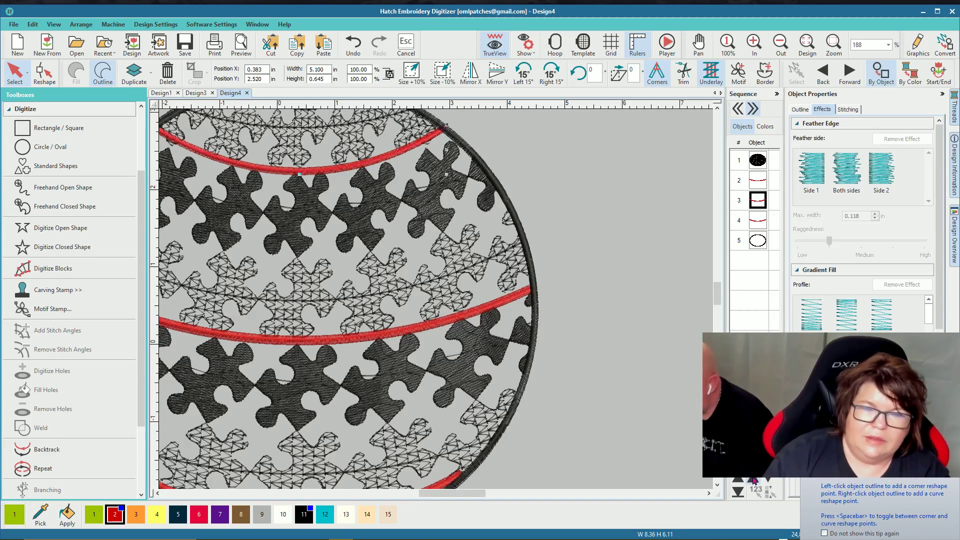
pyautogui.click(758, 202)
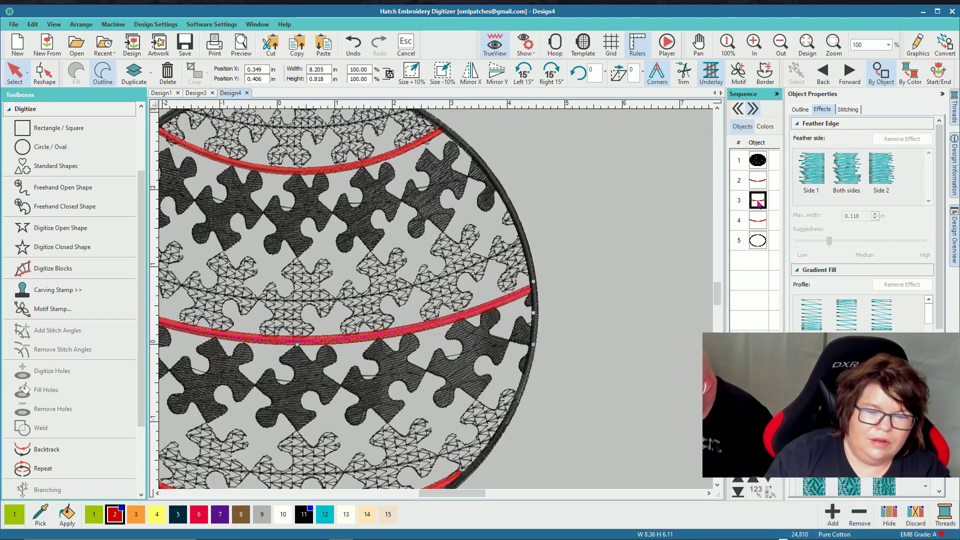
pyautogui.click(760, 221)
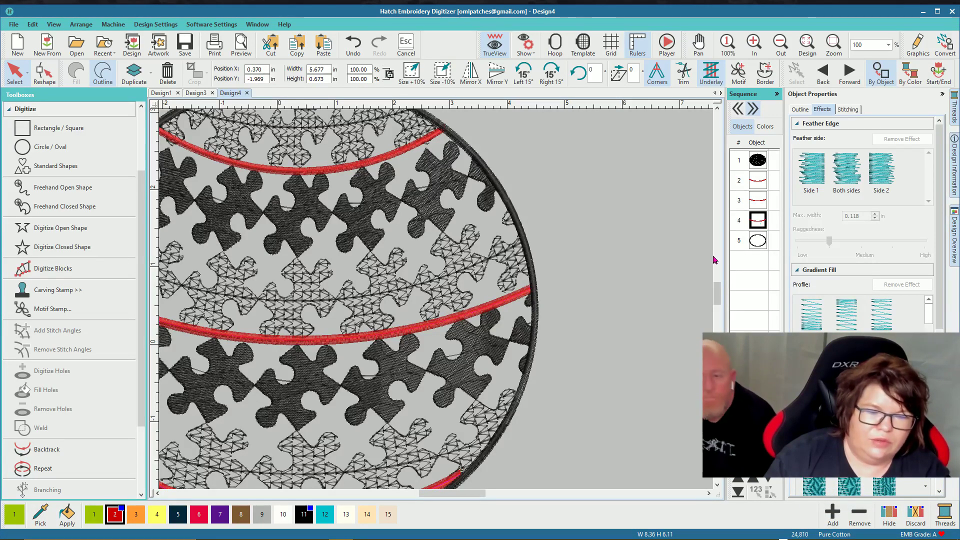
pyautogui.click(637, 292)
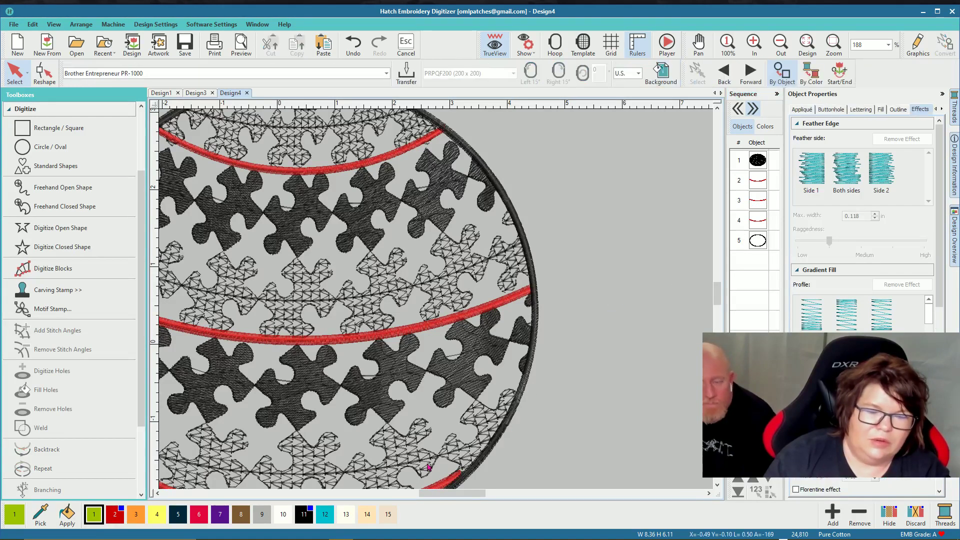
# Step: Check the start and end points of the three red lines in Reshape mode, from the top line to the lowest
pyautogui.moveTo(439, 494); pyautogui.dragTo(422, 493)
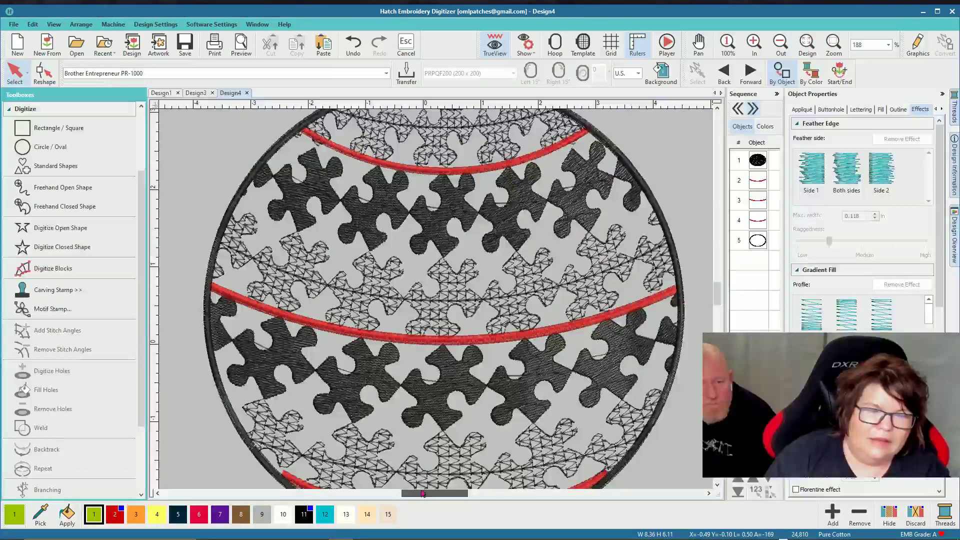
pyautogui.click(426, 170)
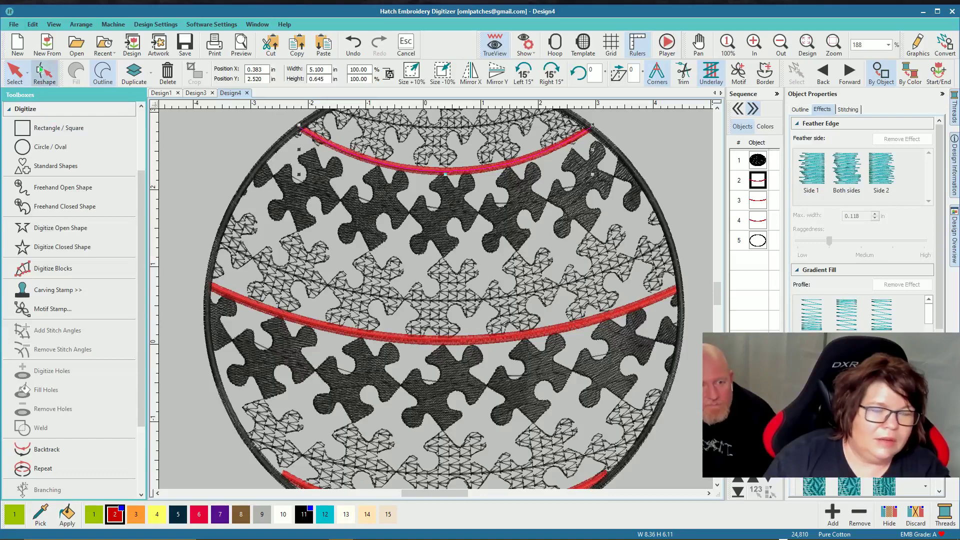
pyautogui.click(44, 73)
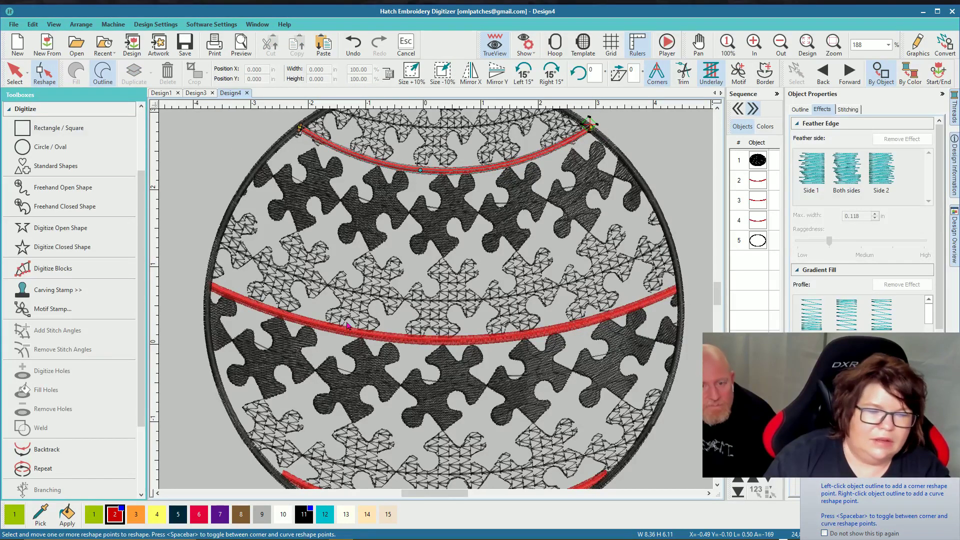
pyautogui.click(359, 335)
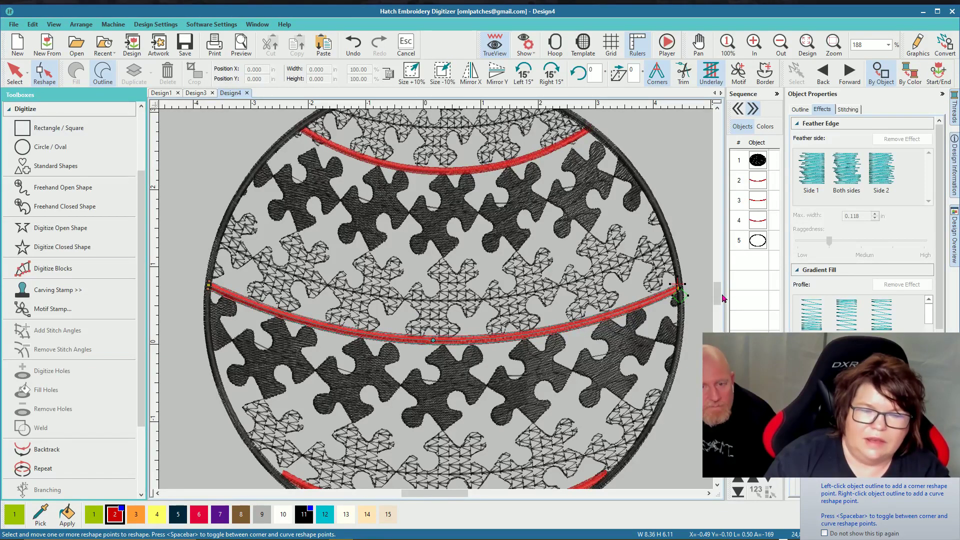
pyautogui.scroll(-3, 721, 298)
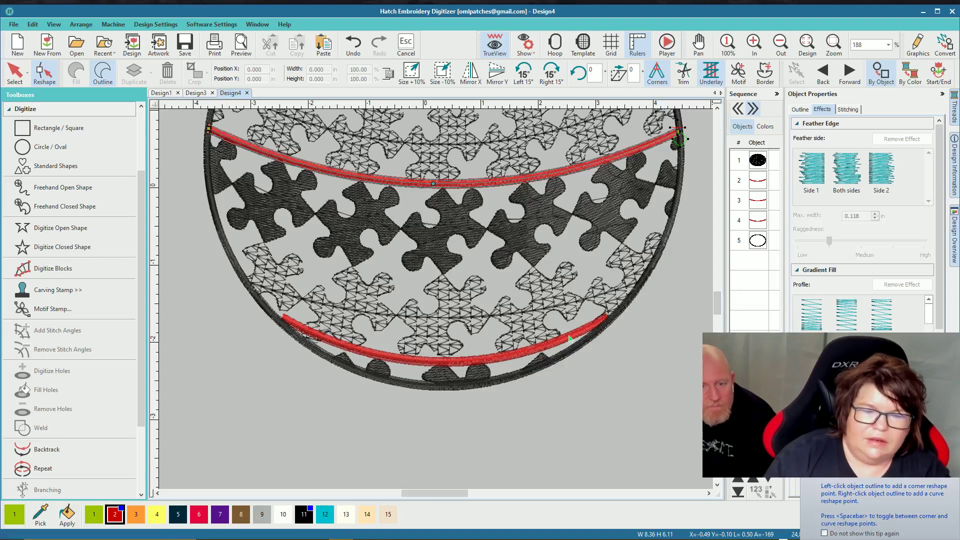
pyautogui.click(555, 344)
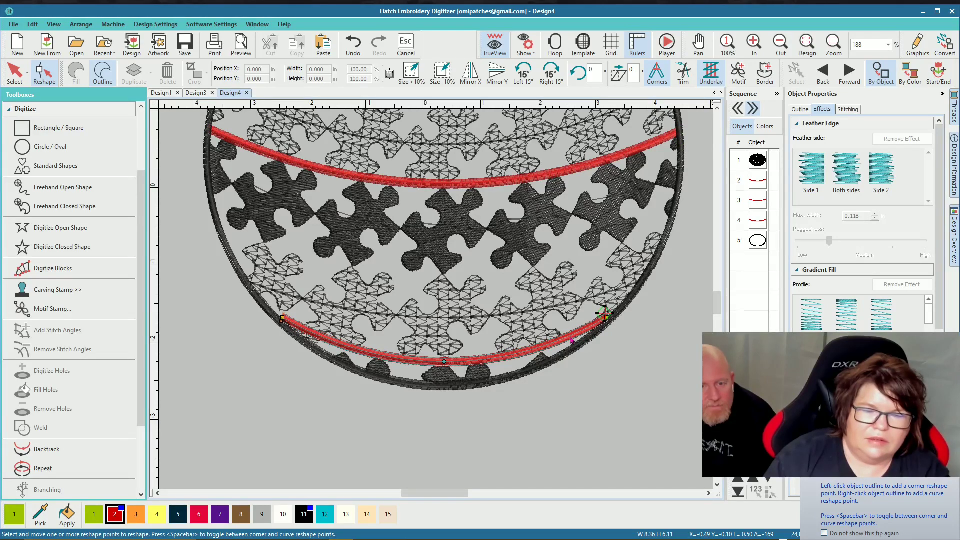
pyautogui.click(14, 73)
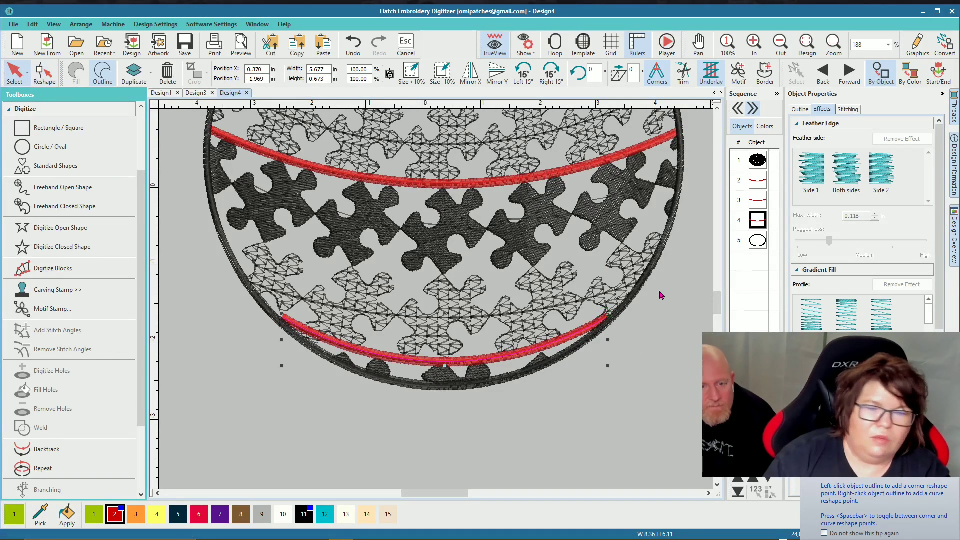
# Step: Check the connecting stitches between the top and centre red lines with TrueView switched off, and restore TrueView
pyautogui.moveTo(718, 305); pyautogui.dragTo(718, 291)
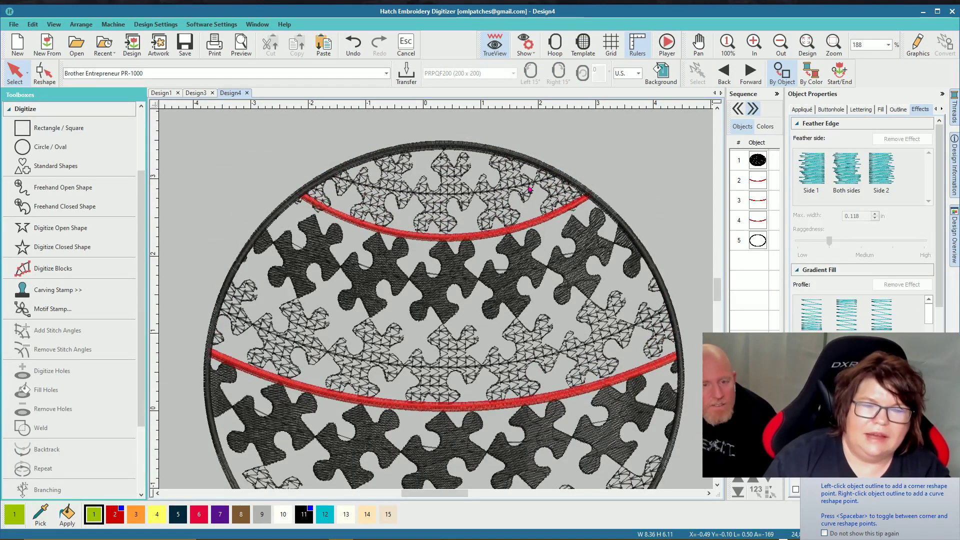
pyautogui.click(495, 48)
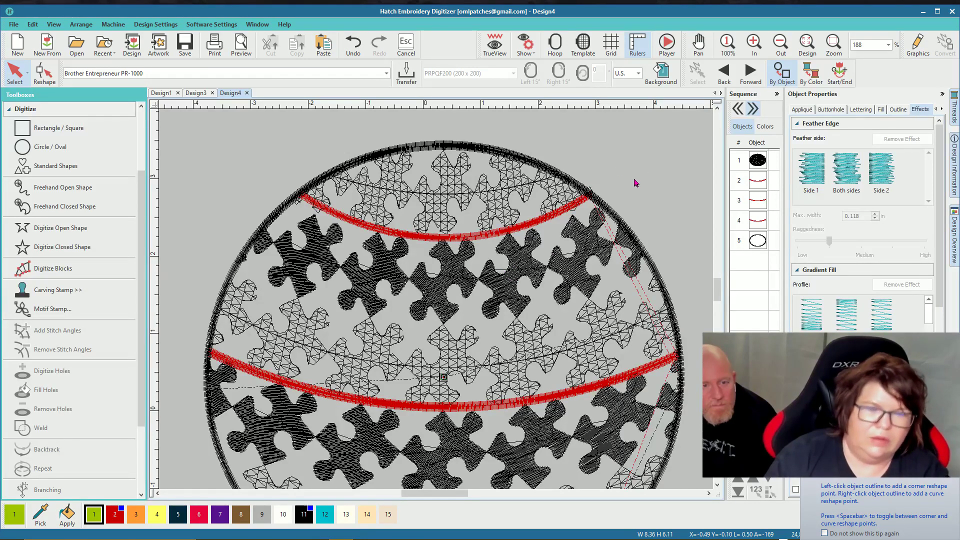
pyautogui.click(490, 48)
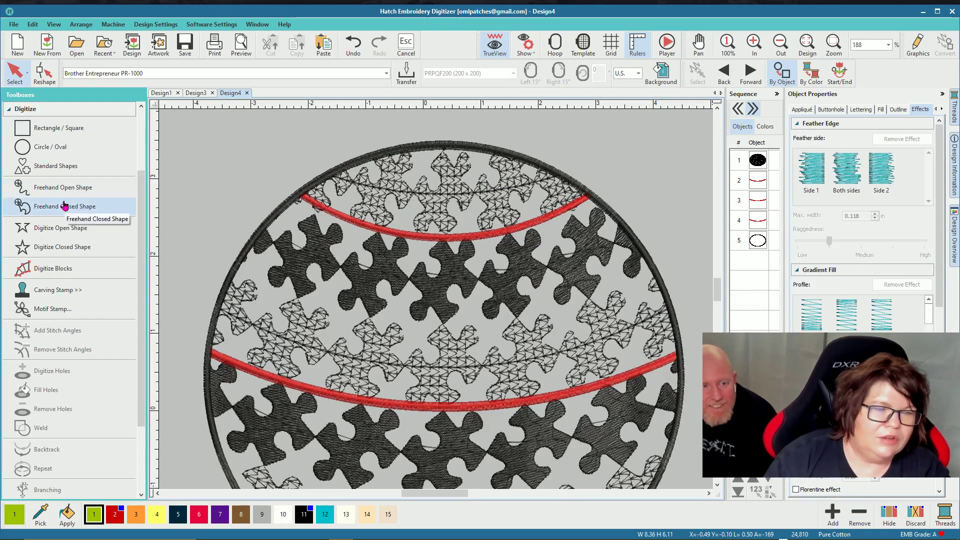
# Step: Digitize an open single-run line along the black border from the top red line's right end to the centre line's, about 1.63 by 2.08 in
pyautogui.click(93, 233)
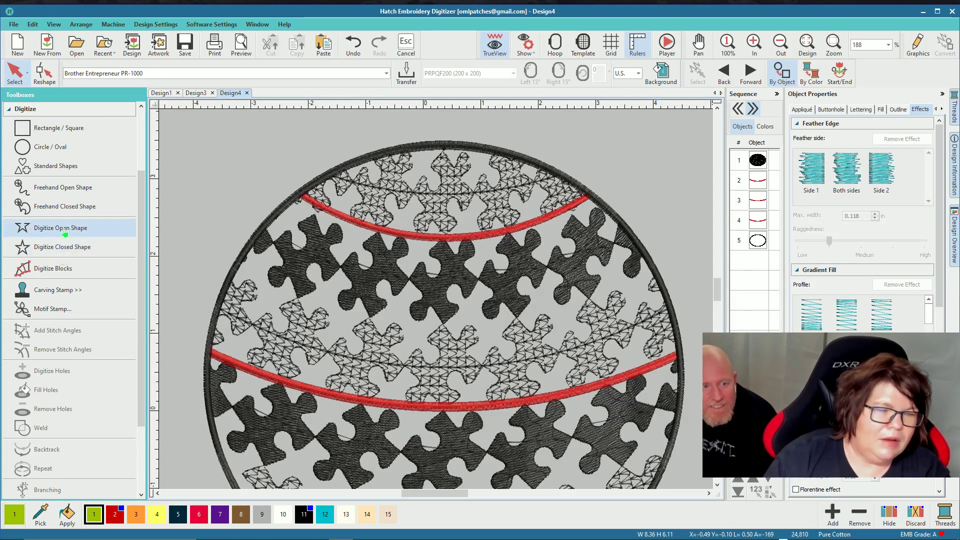
pyautogui.click(587, 194)
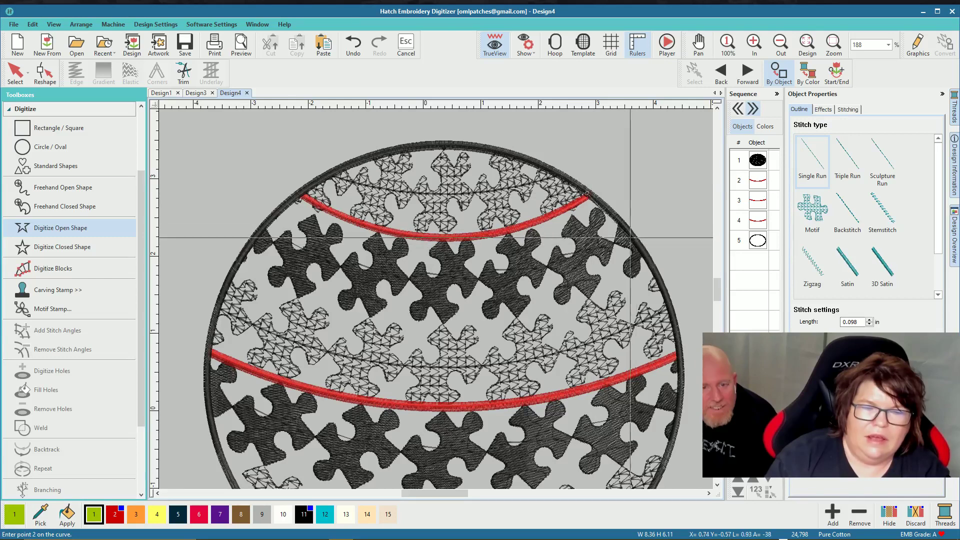
pyautogui.click(650, 261)
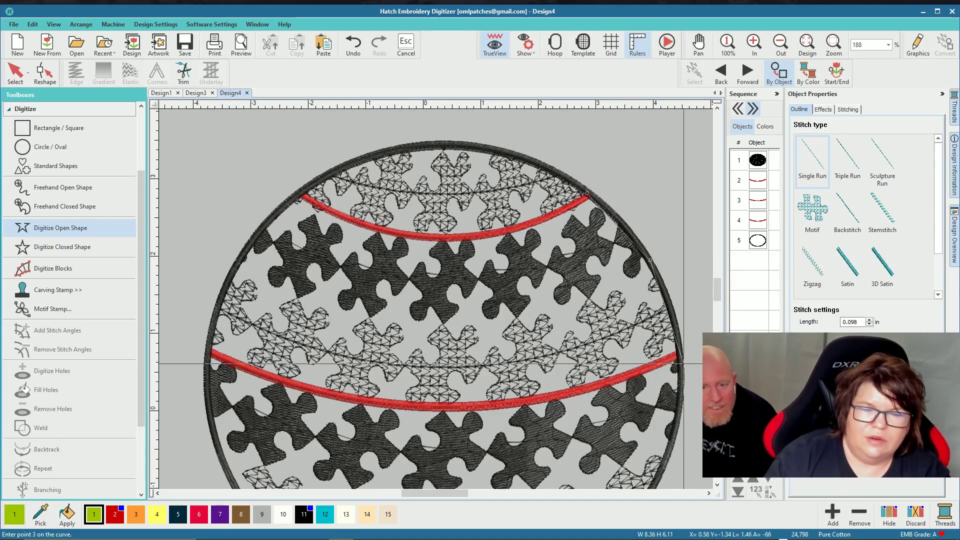
pyautogui.click(681, 354)
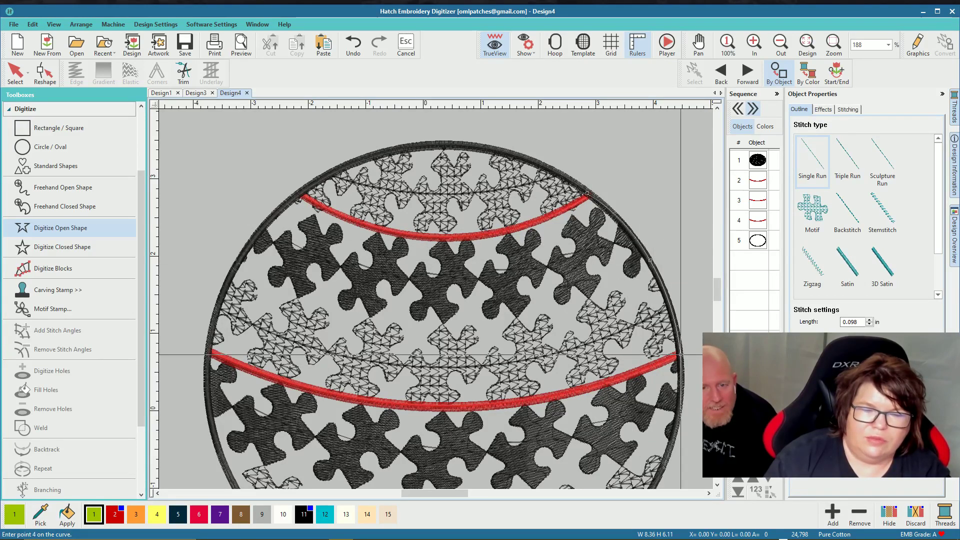
pyautogui.press('Return')
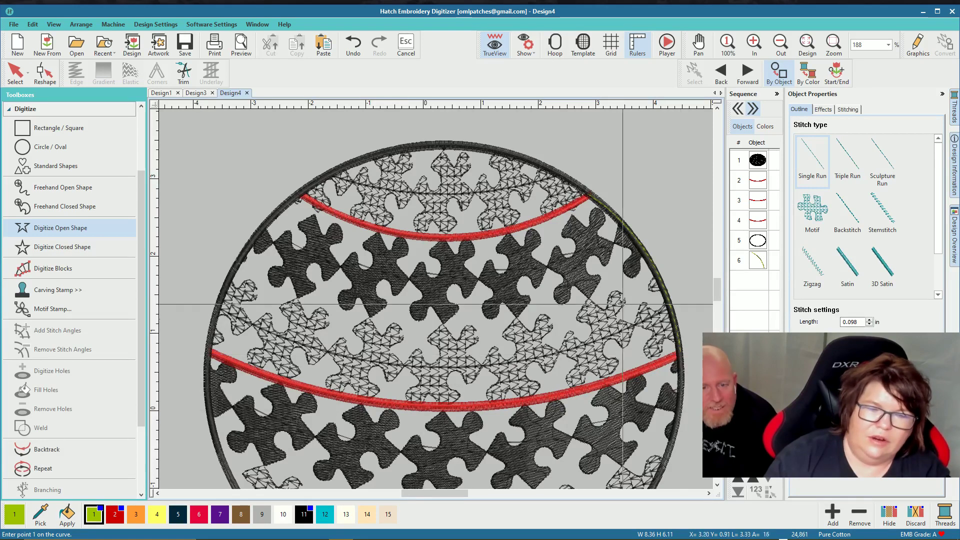
pyautogui.click(15, 73)
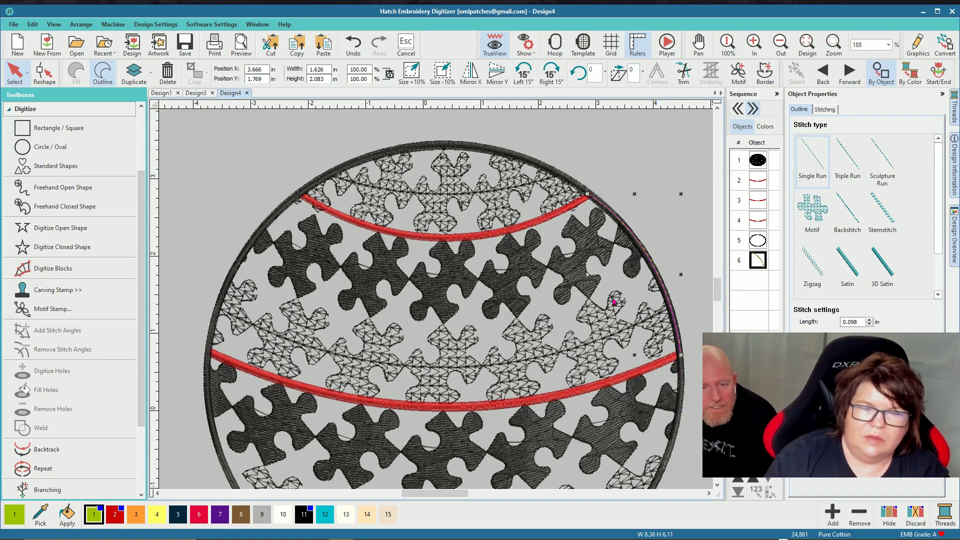
# Step: Move the new run line between the top and centre red lines in the stitching sequence and check the order of its neighbours
pyautogui.click(753, 480)
pyautogui.click(753, 481)
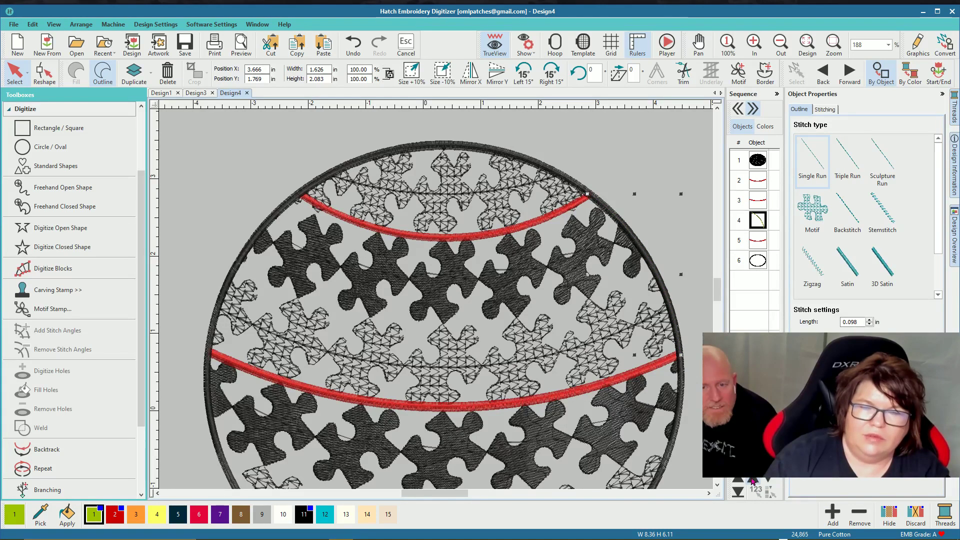
pyautogui.click(753, 481)
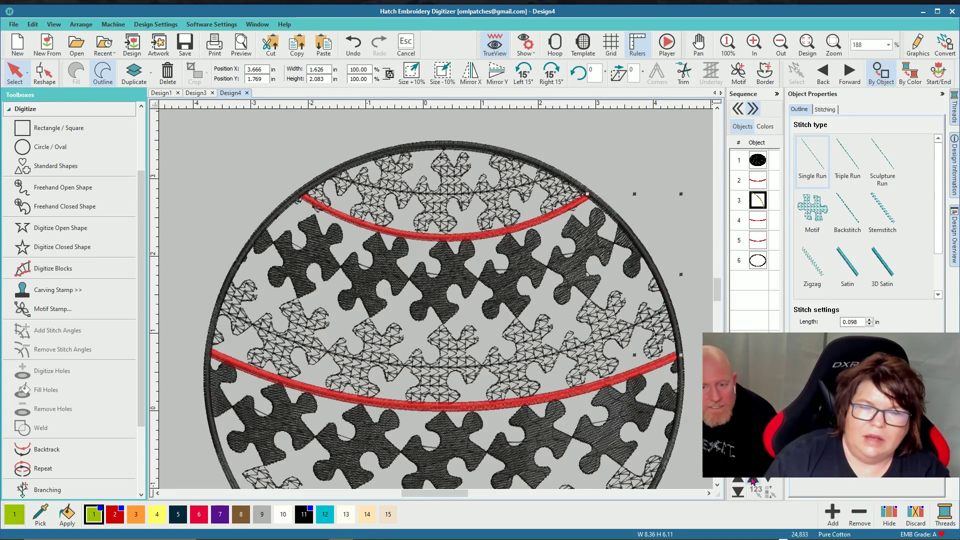
pyautogui.click(546, 222)
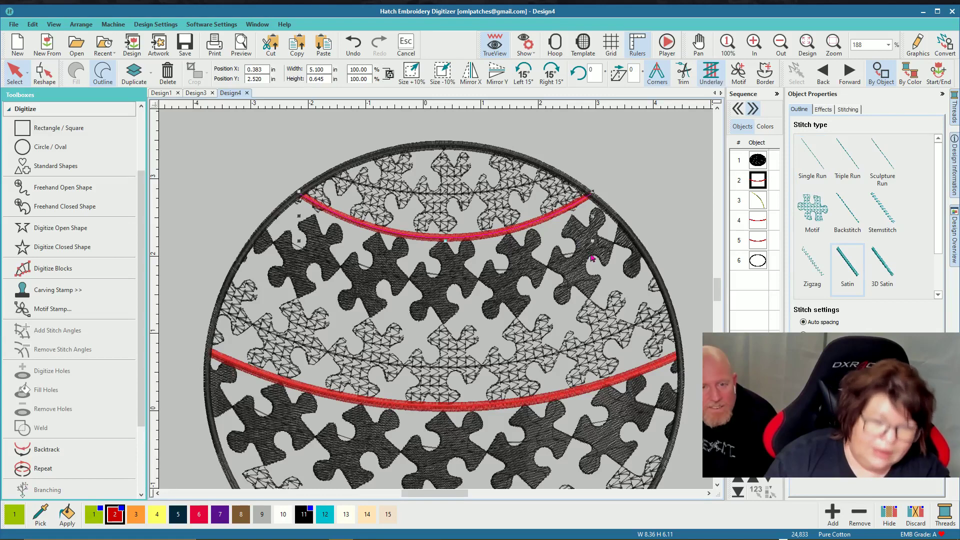
pyautogui.click(661, 361)
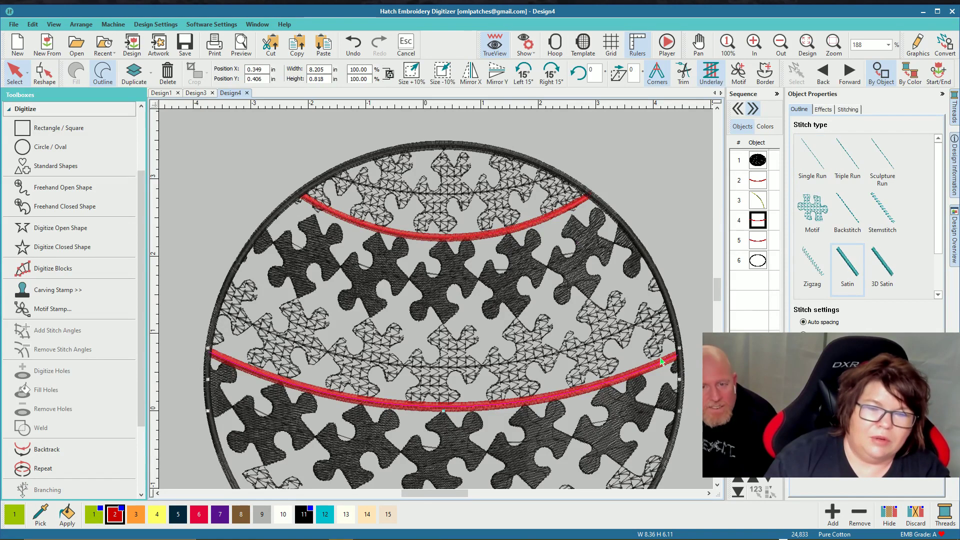
# Step: Recolour the connecting run line to red colour 2 and check the stitch path with TrueView switched off and on again
pyautogui.click(768, 201)
pyautogui.click(122, 513)
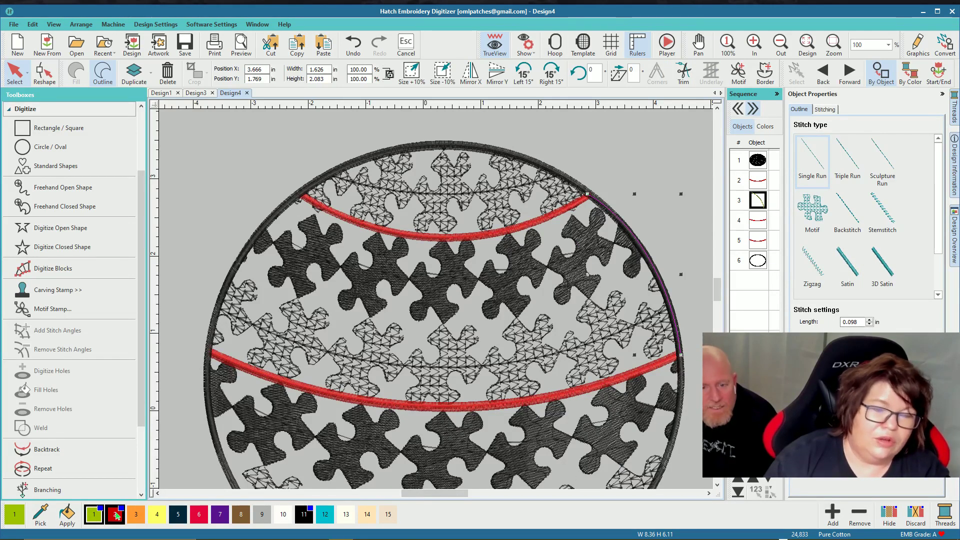
pyautogui.click(627, 163)
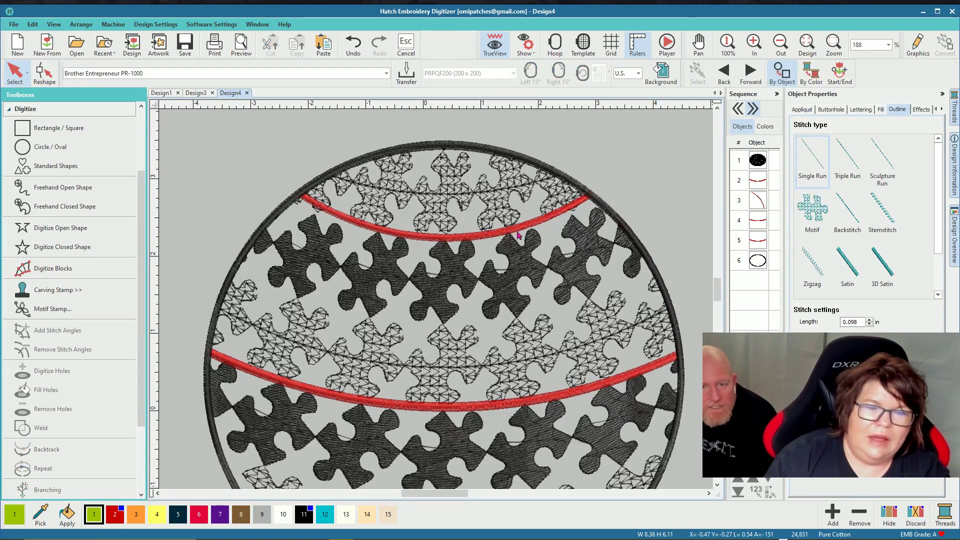
pyautogui.click(496, 46)
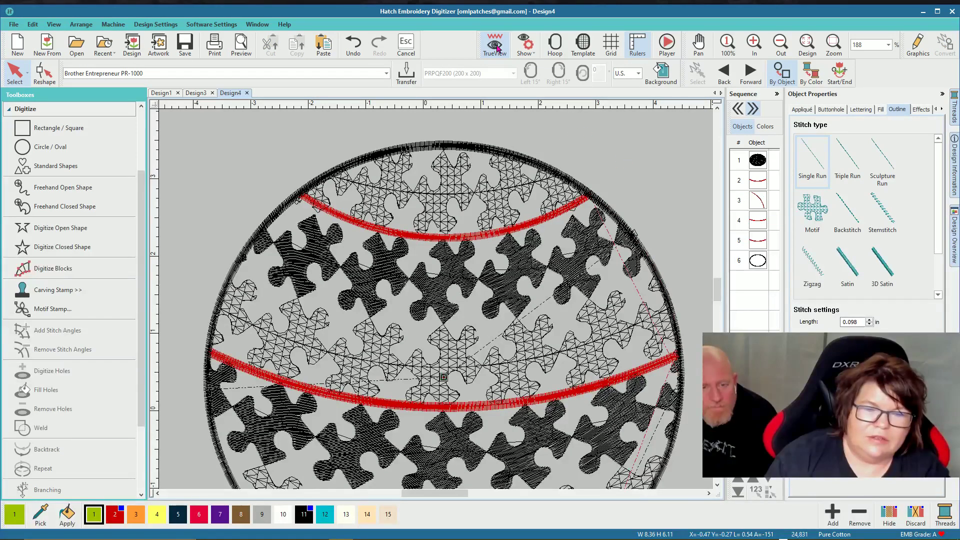
pyautogui.click(497, 46)
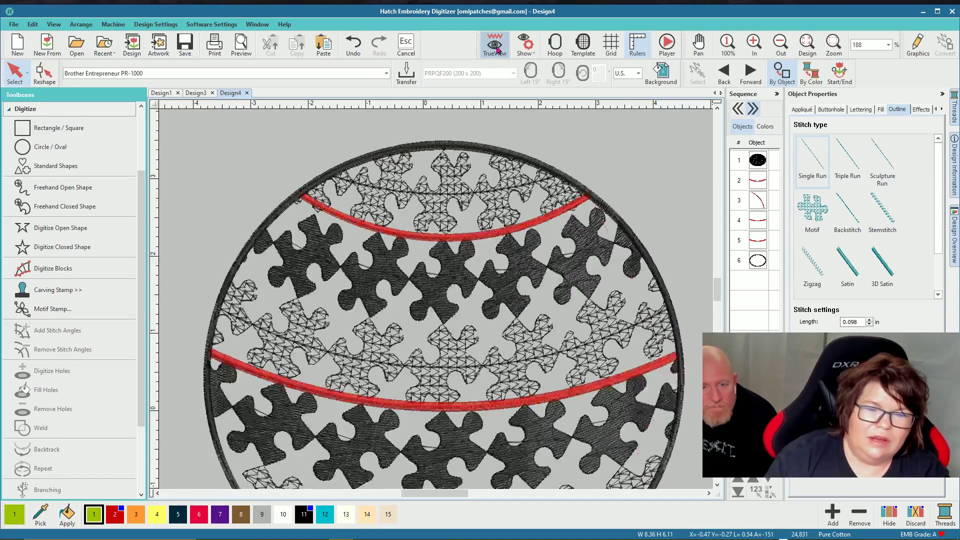
# Step: Digitize an open single-run line along the black border from the centre red line's right end to the lowest line's, about 1.34 by 2.41 in
pyautogui.scroll(-3, 717, 287)
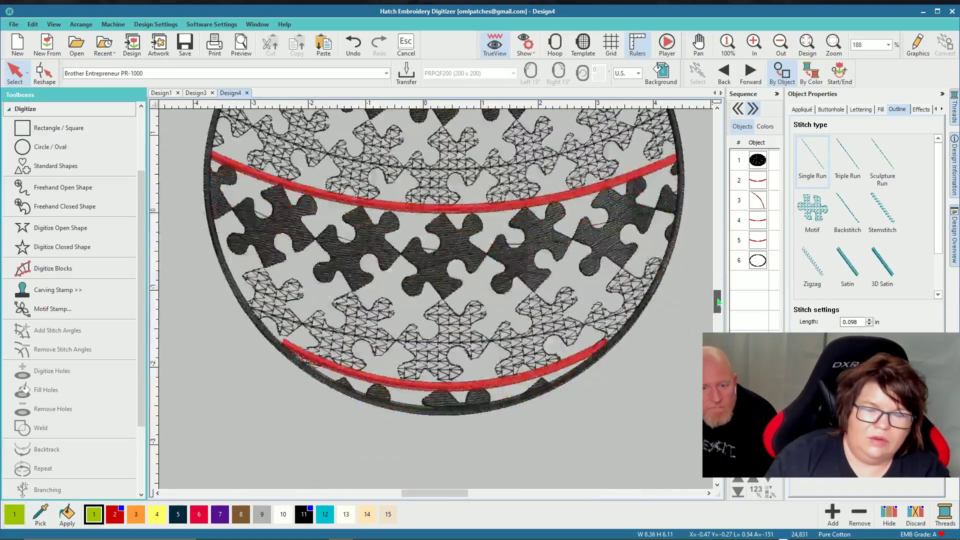
pyautogui.click(547, 200)
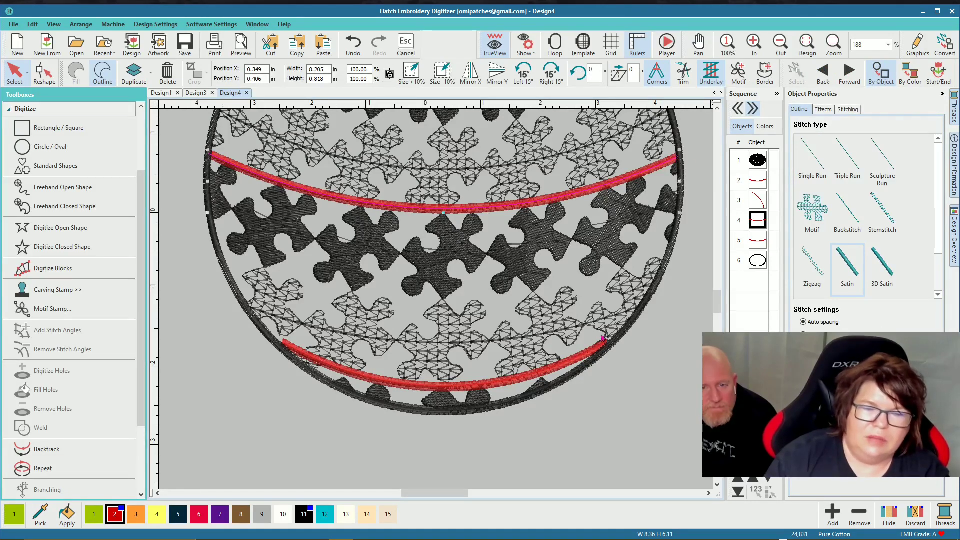
pyautogui.click(681, 335)
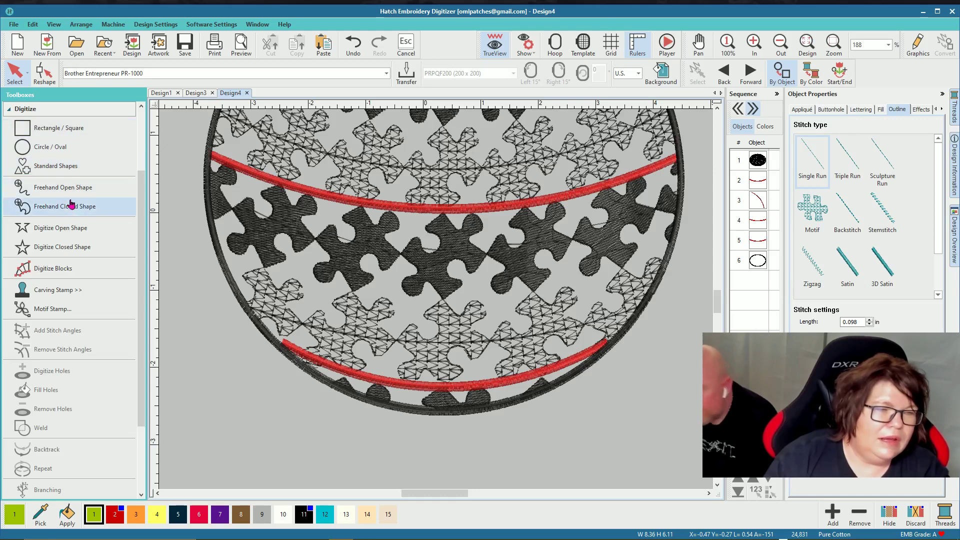
pyautogui.click(62, 228)
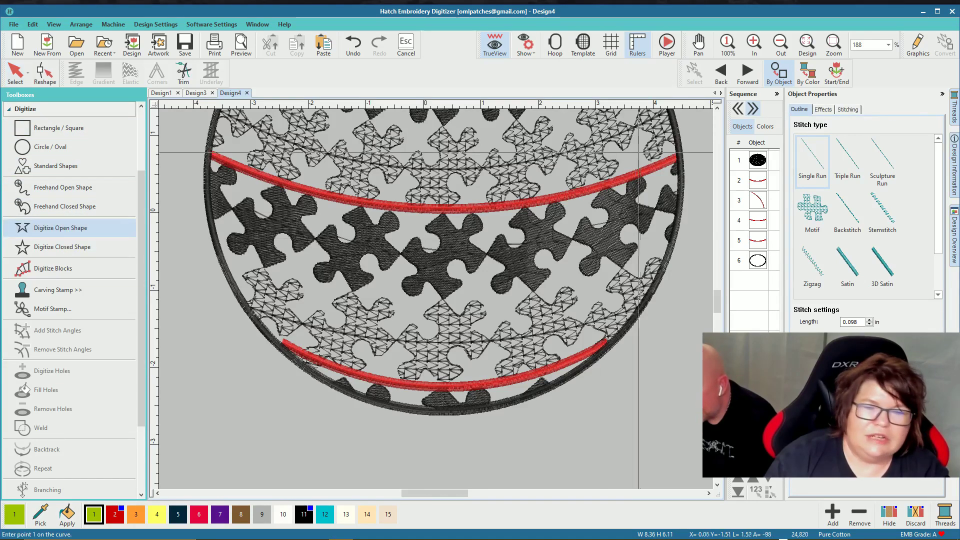
pyautogui.click(679, 157)
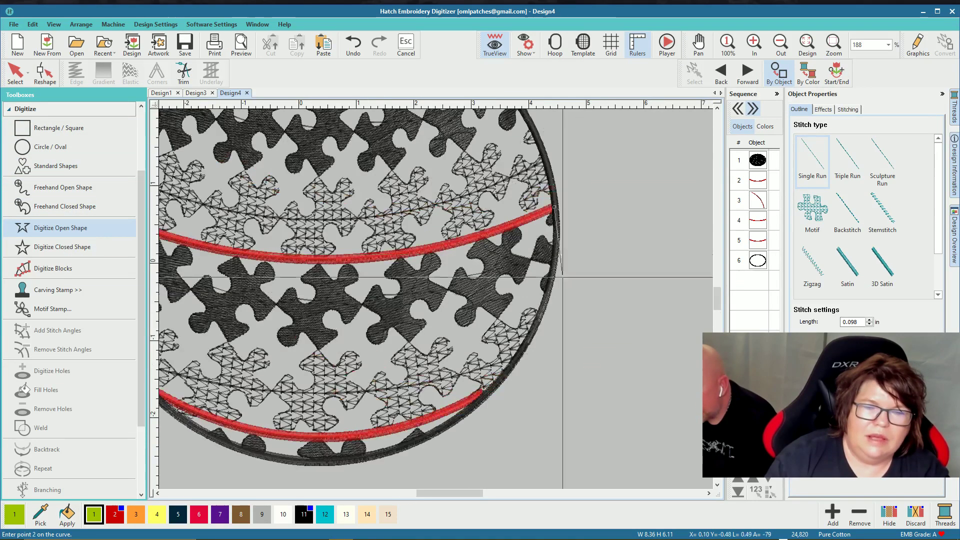
pyautogui.click(524, 351)
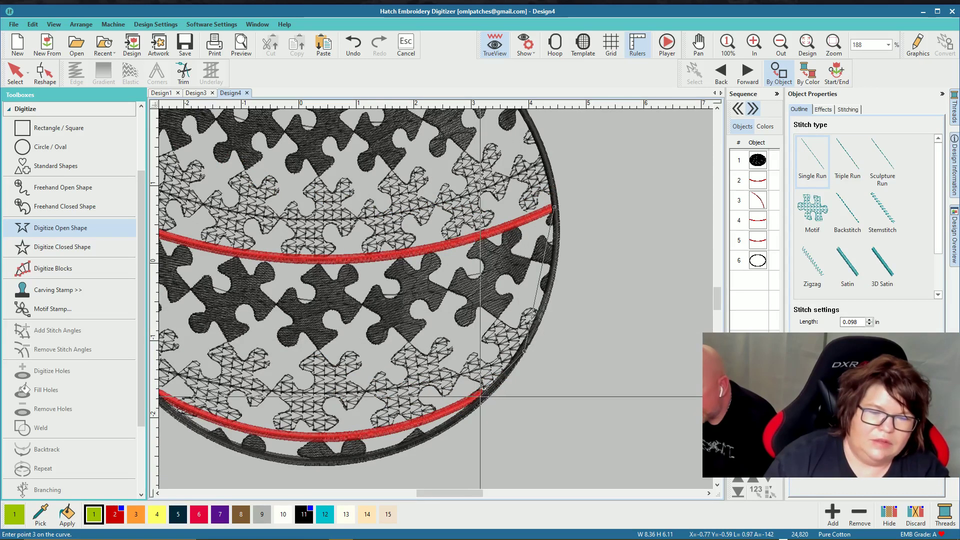
pyautogui.click(480, 393)
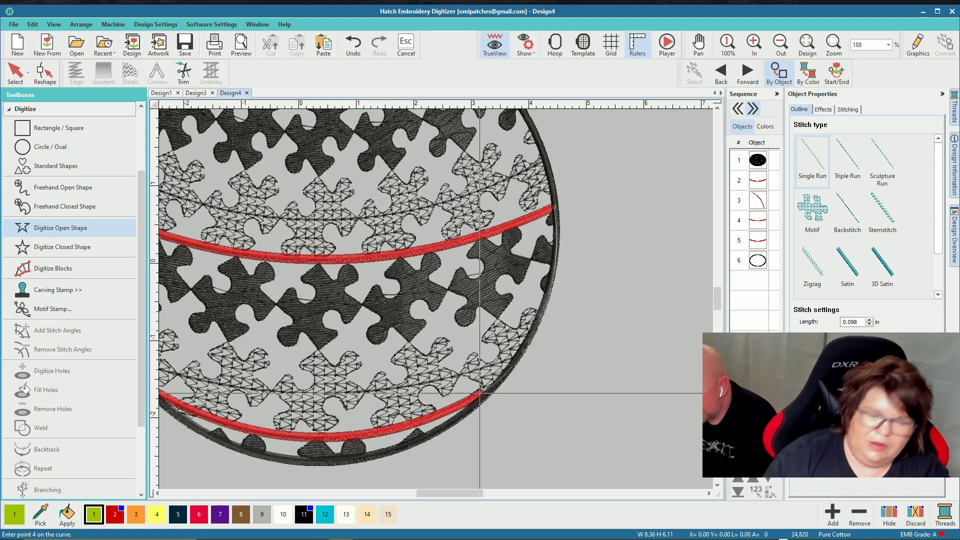
pyautogui.press('Return')
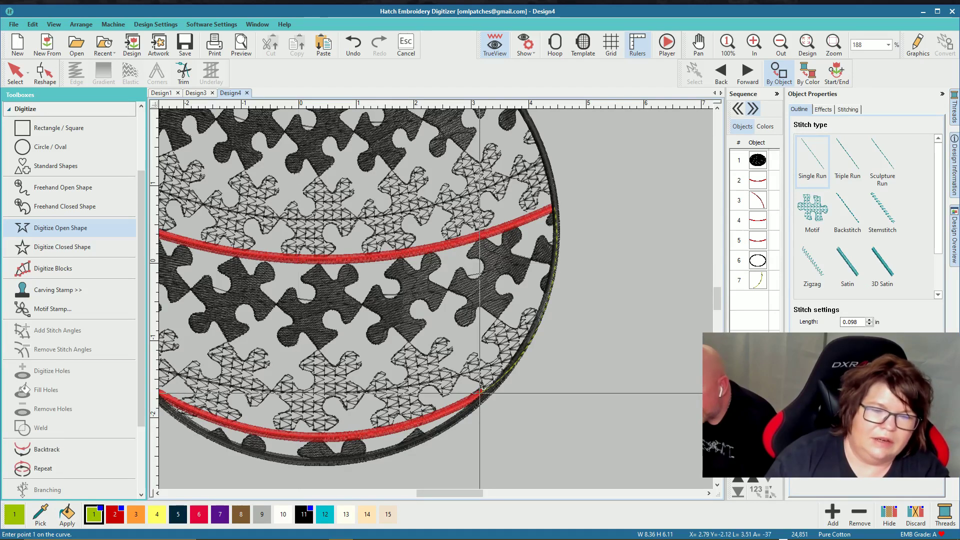
pyautogui.click(17, 74)
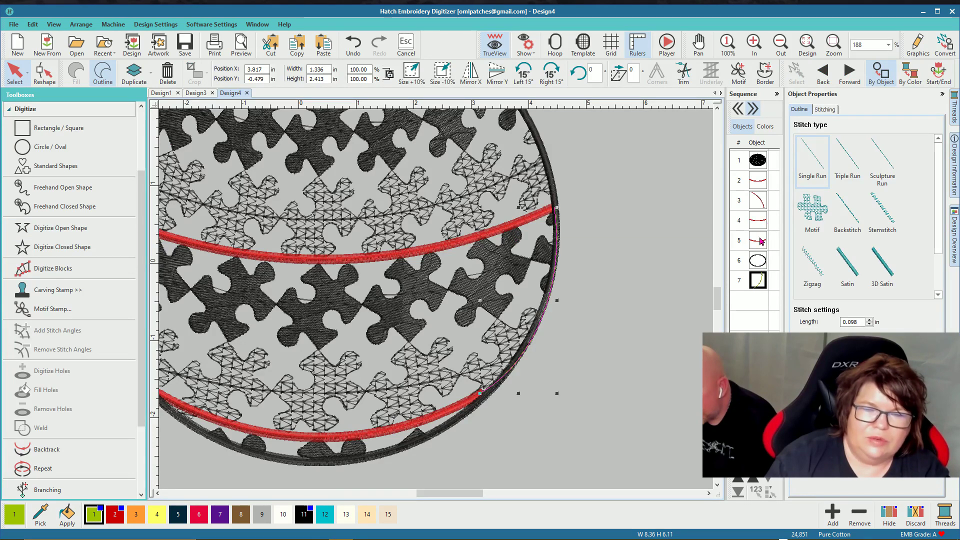
# Step: Move the second run line between the centre and lowest red lines in the stitching sequence and recolour it red
pyautogui.click(756, 479)
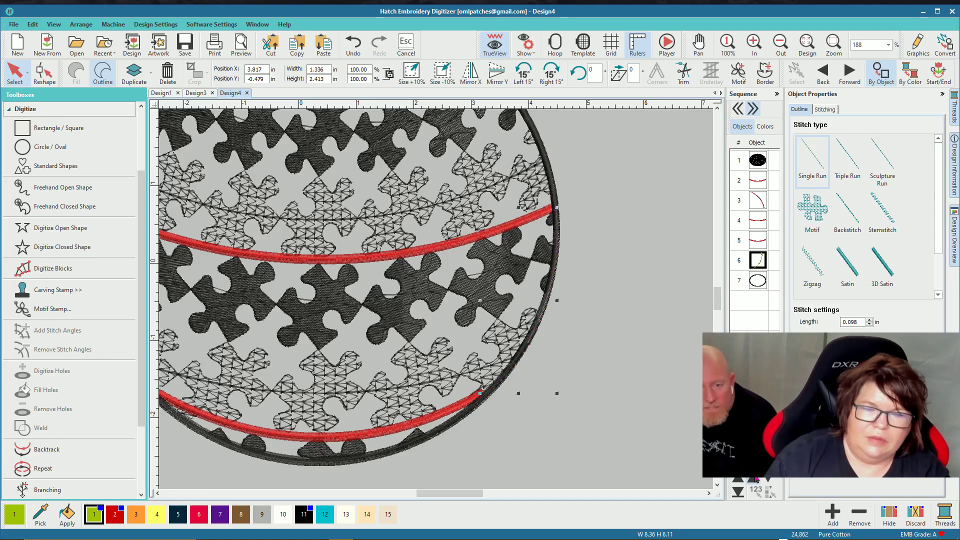
pyautogui.click(756, 479)
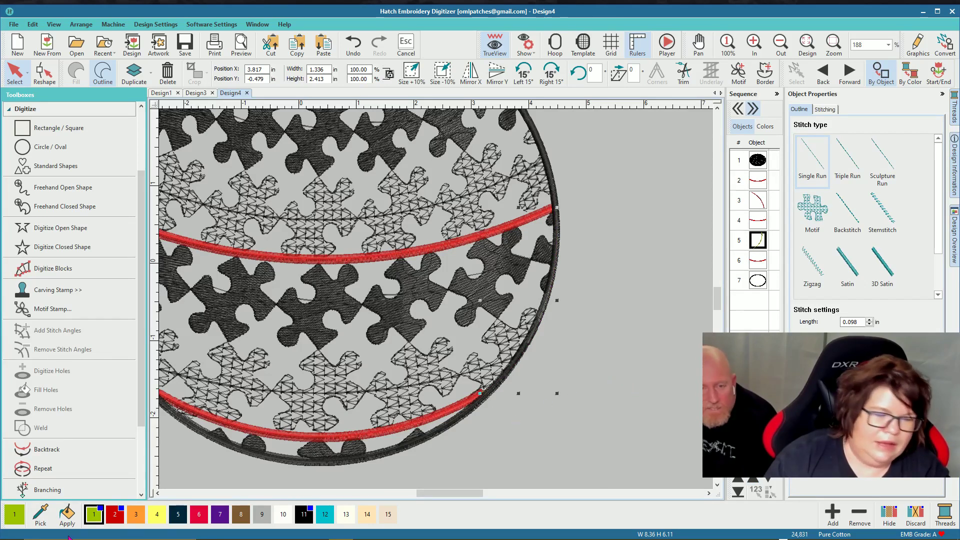
pyautogui.click(583, 358)
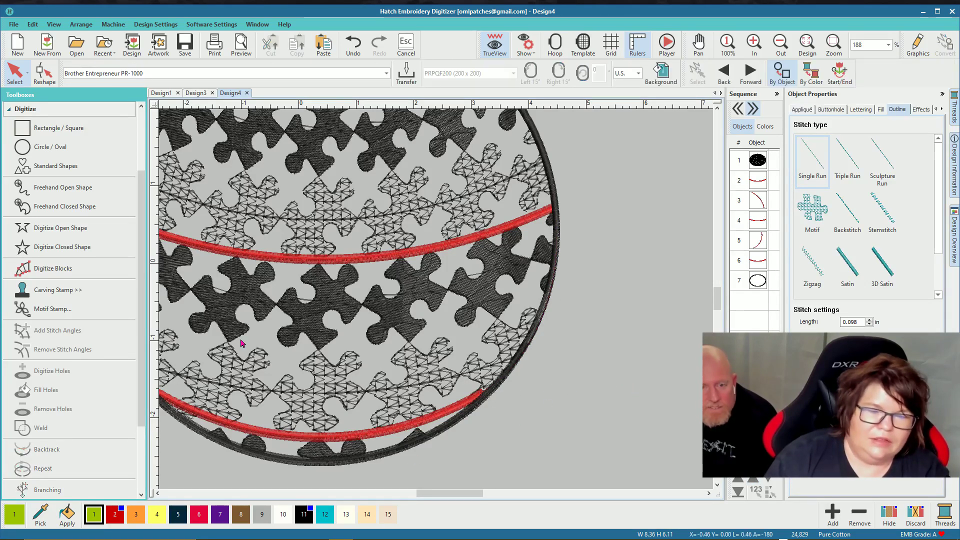
# Step: Reshape the lowest red satin line so its right end extends underneath the black border
pyautogui.scroll(5, 456, 392)
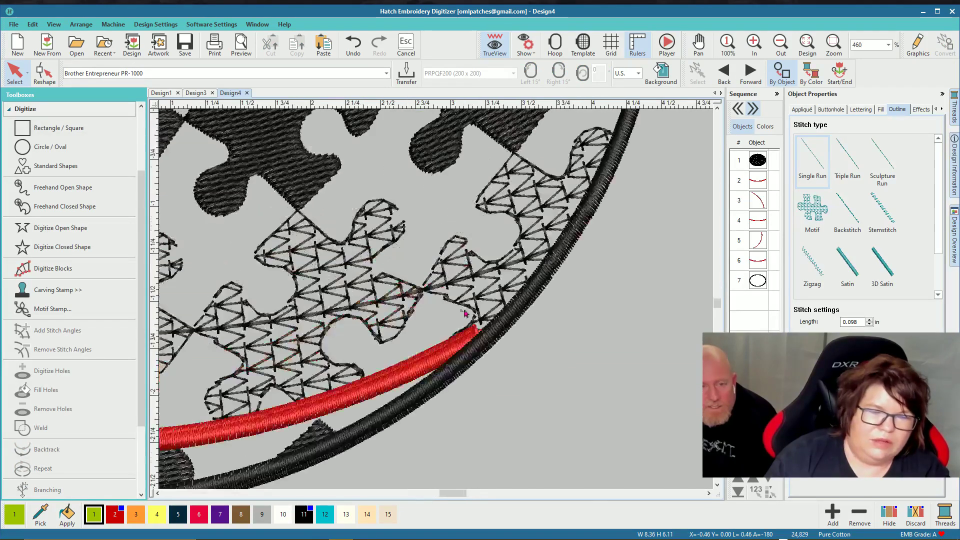
pyautogui.click(433, 348)
pyautogui.press('h')
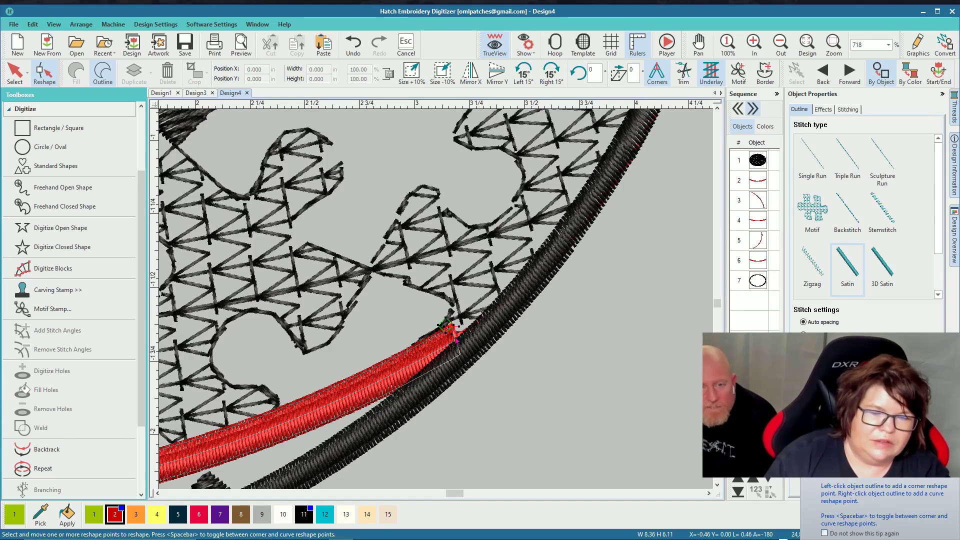
pyautogui.moveTo(456, 339)
pyautogui.mouseDown()
pyautogui.moveTo(472, 336)
pyautogui.moveTo(469, 348)
pyautogui.mouseUp()
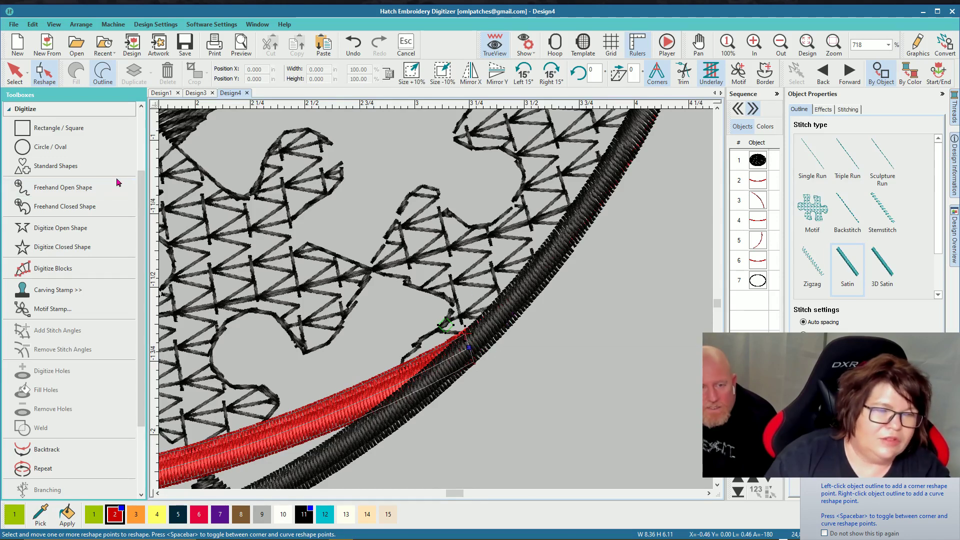
# Step: Reshape the lower connecting run line, moving its lower end point under the black border at the lowest red line's right end
pyautogui.click(760, 242)
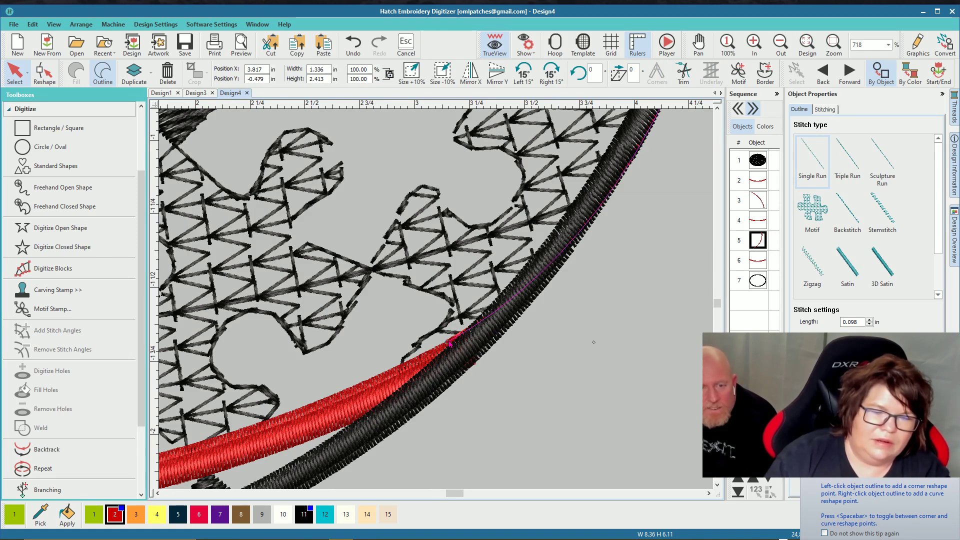
pyautogui.press('h')
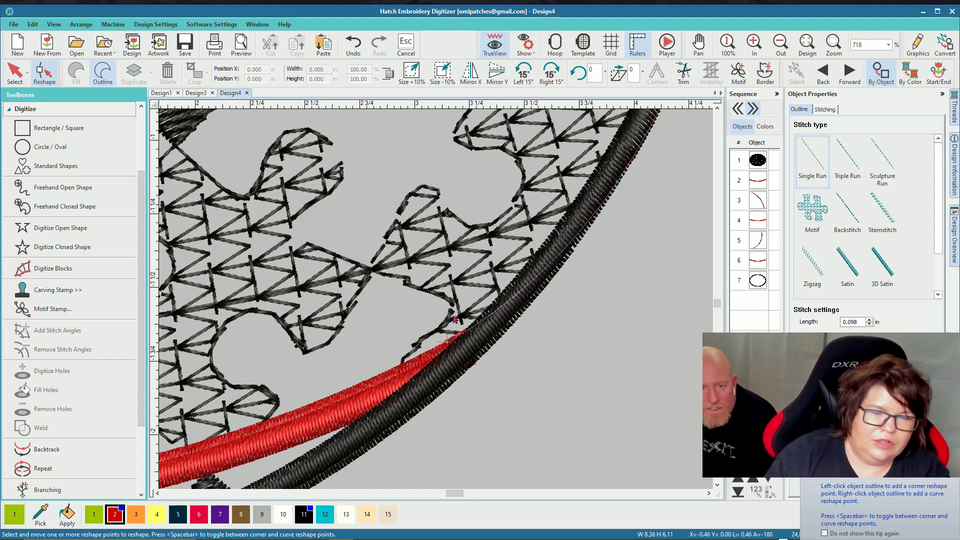
pyautogui.moveTo(448, 341)
pyautogui.mouseDown()
pyautogui.moveTo(476, 336)
pyautogui.moveTo(465, 336)
pyautogui.mouseUp()
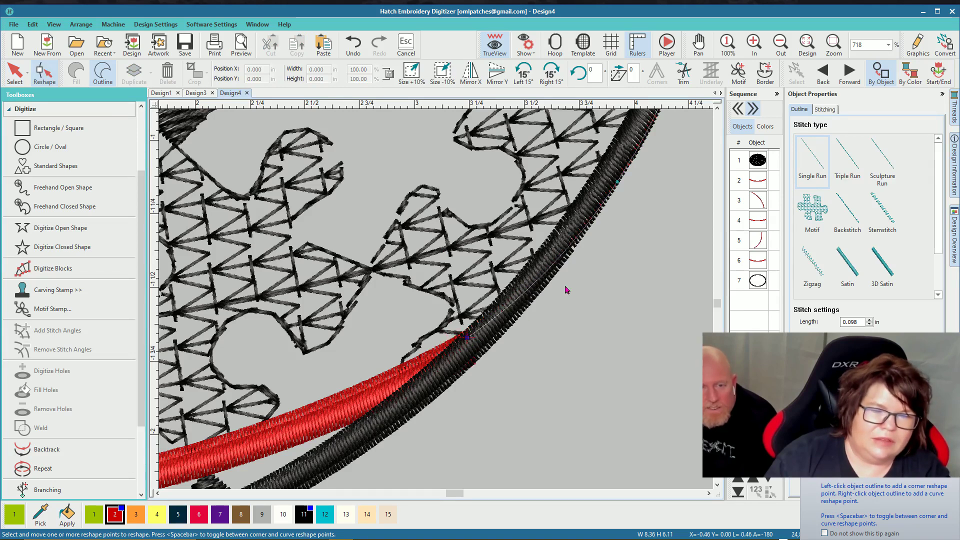
# Step: Reshape the lower connecting run line so it stays hidden beneath the middle of the black border, and finish editing it
pyautogui.click(613, 176)
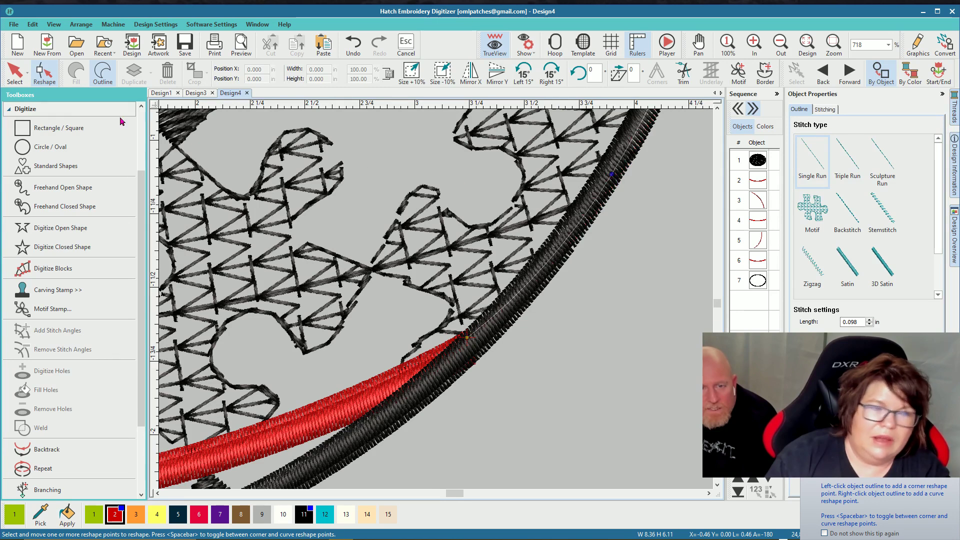
pyautogui.click(16, 73)
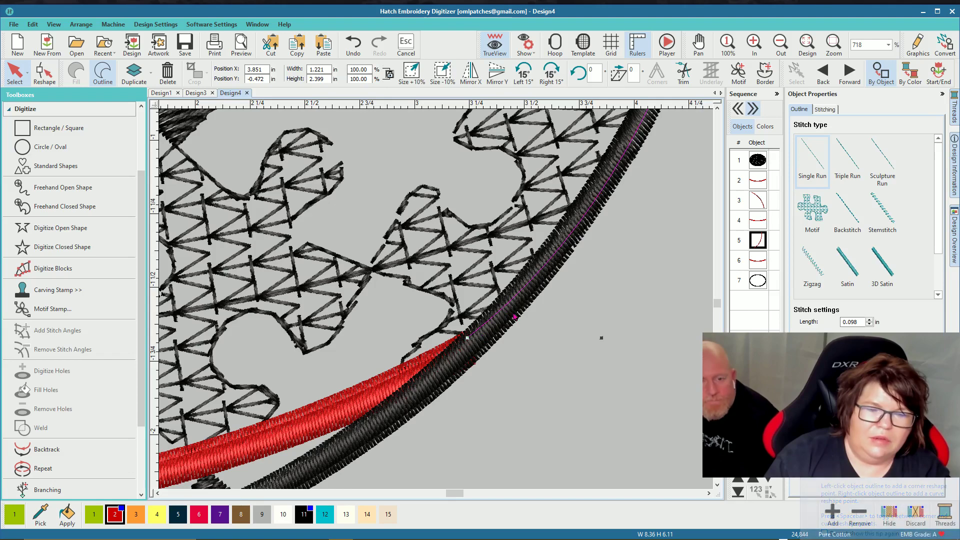
pyautogui.press('Escape')
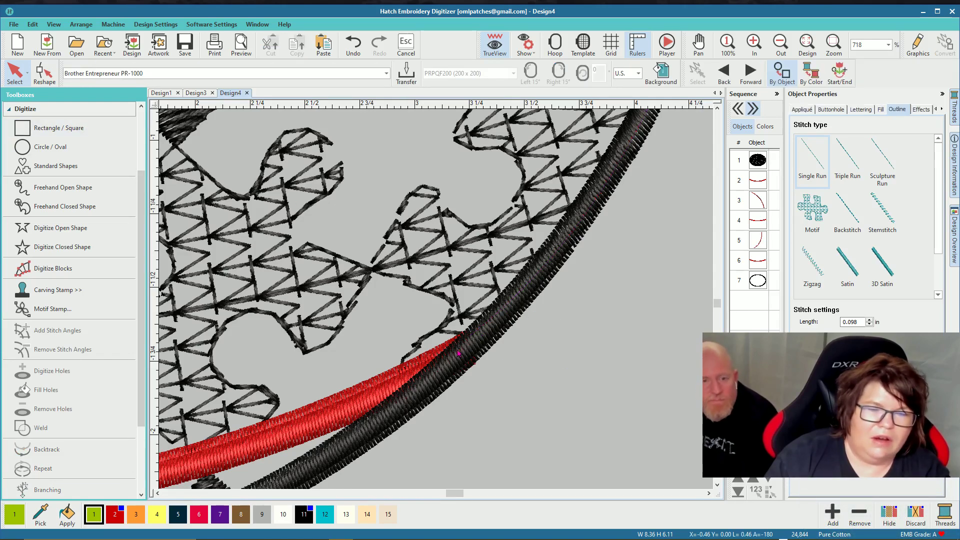
pyautogui.scroll(-5, 458, 353)
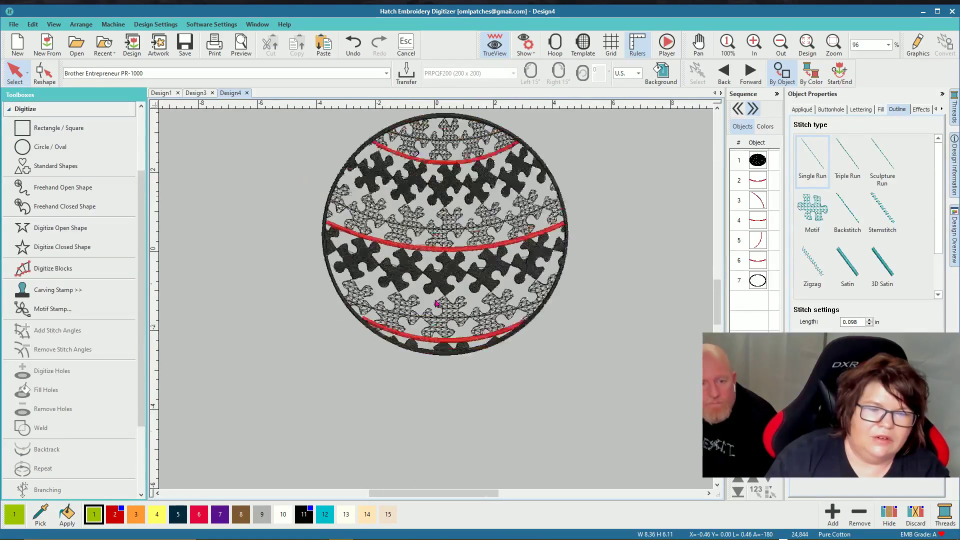
pyautogui.scroll(2, 436, 303)
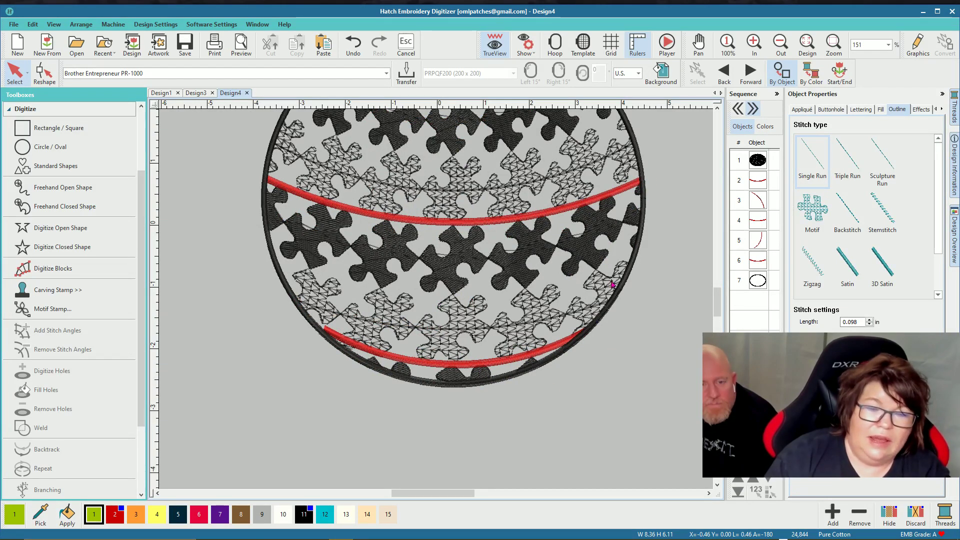
pyautogui.click(718, 108)
pyautogui.click(717, 108)
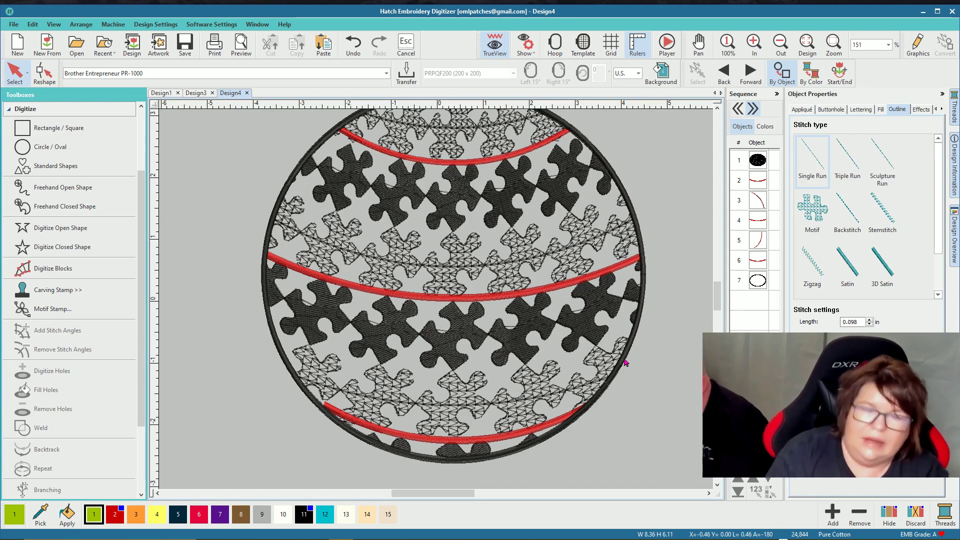
# Step: Duplicate the black satin border circle and move the copy to the start of the stitching sequence
pyautogui.click(341, 183)
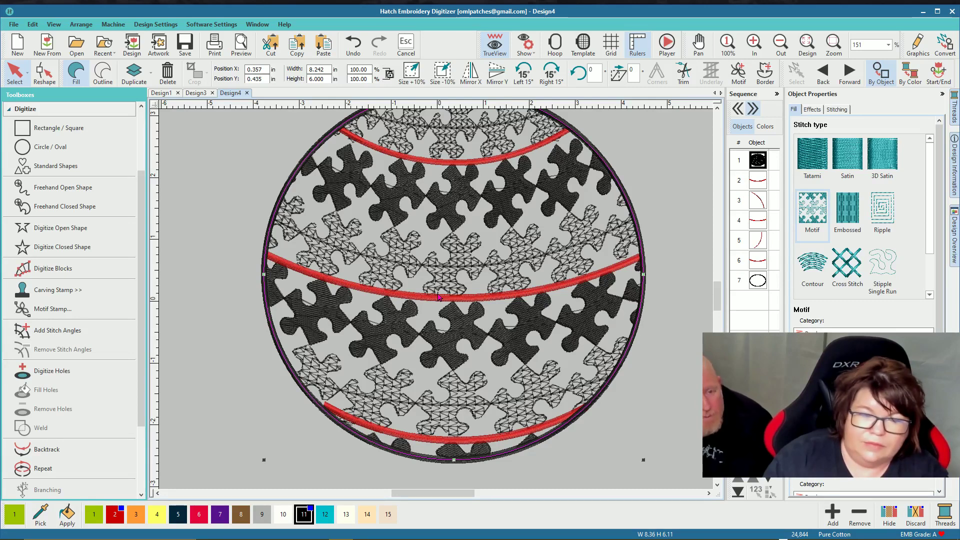
pyautogui.scroll(-1, 512, 386)
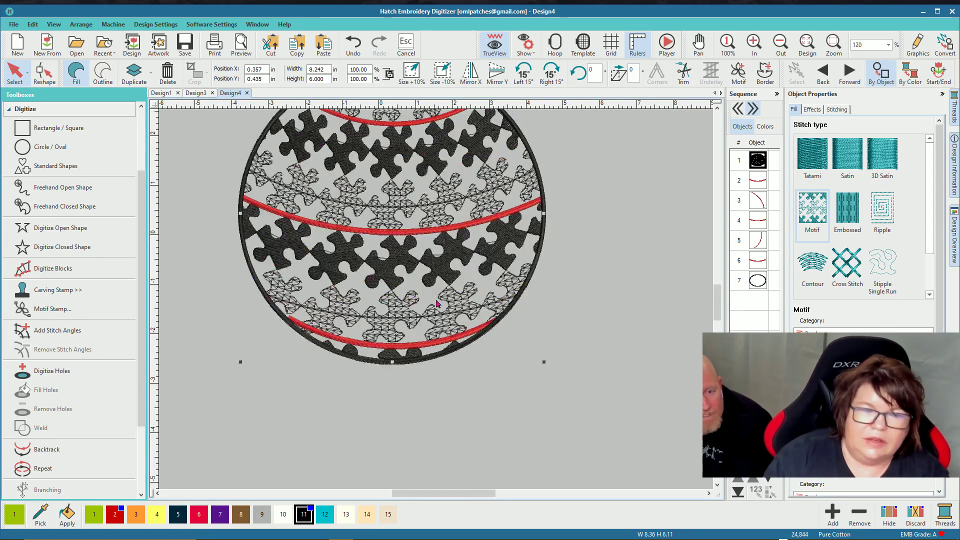
pyautogui.scroll(3, 621, 173)
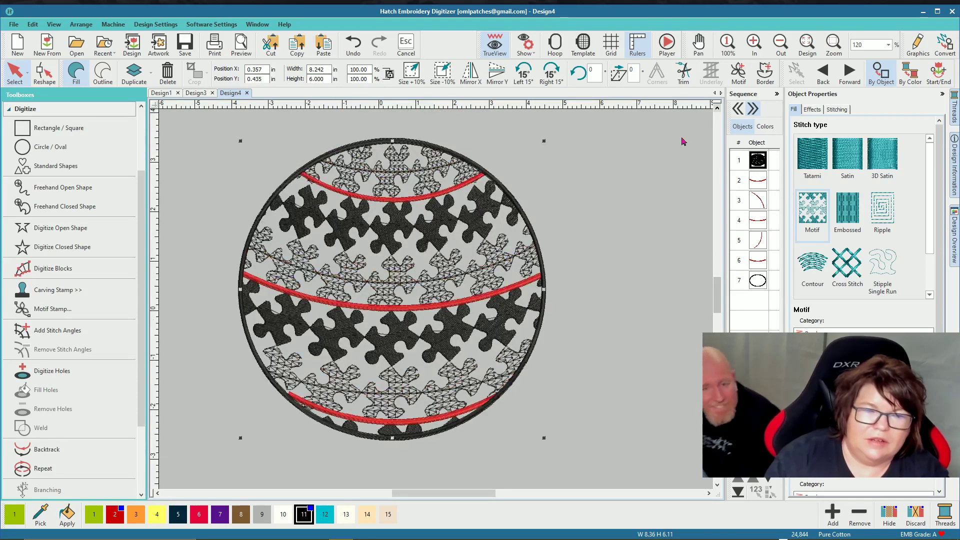
pyautogui.click(639, 182)
pyautogui.click(506, 189)
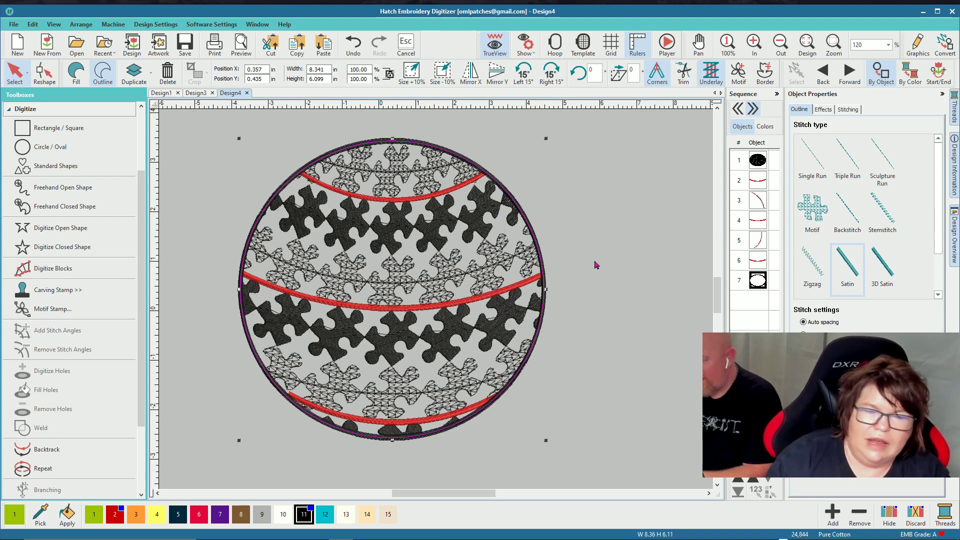
pyautogui.click(758, 281)
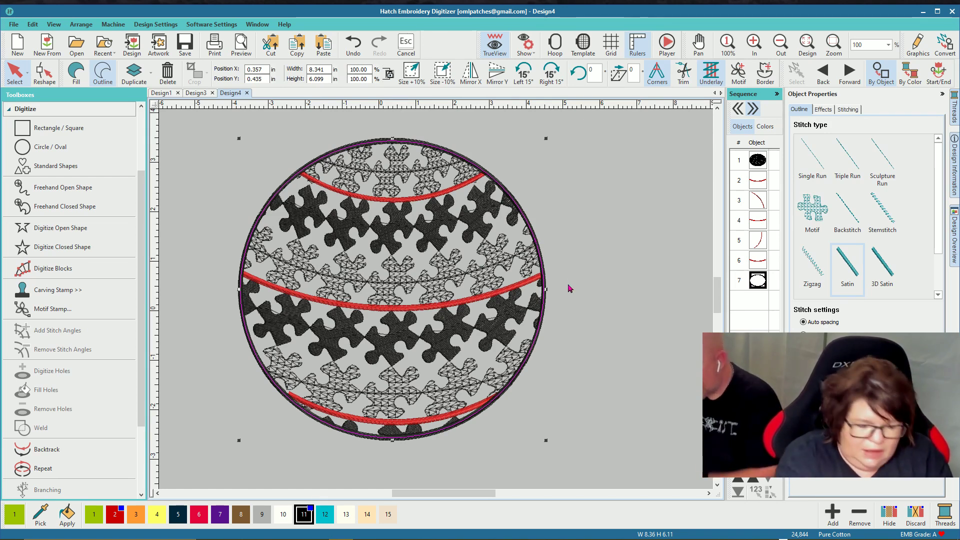
pyautogui.hotkey('ctrl', 'd')
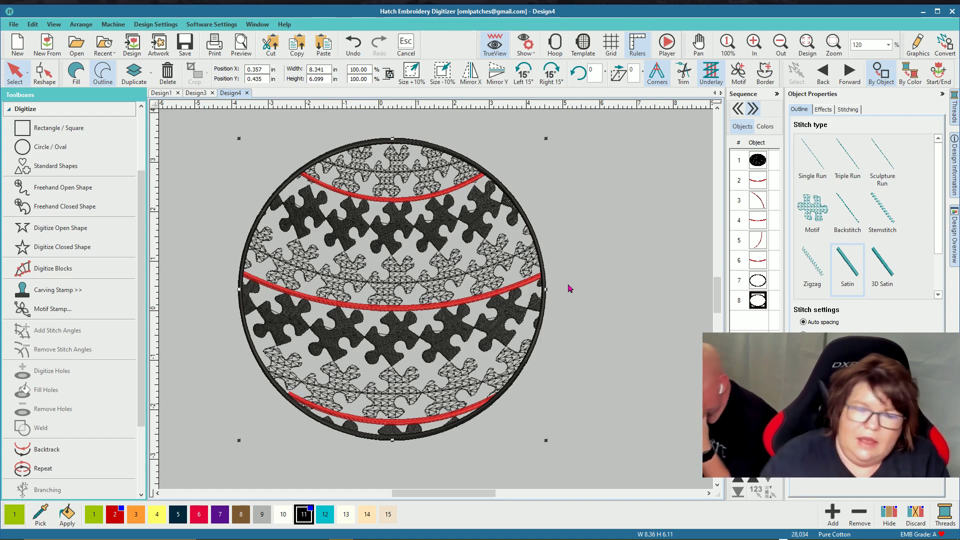
pyautogui.click(759, 300)
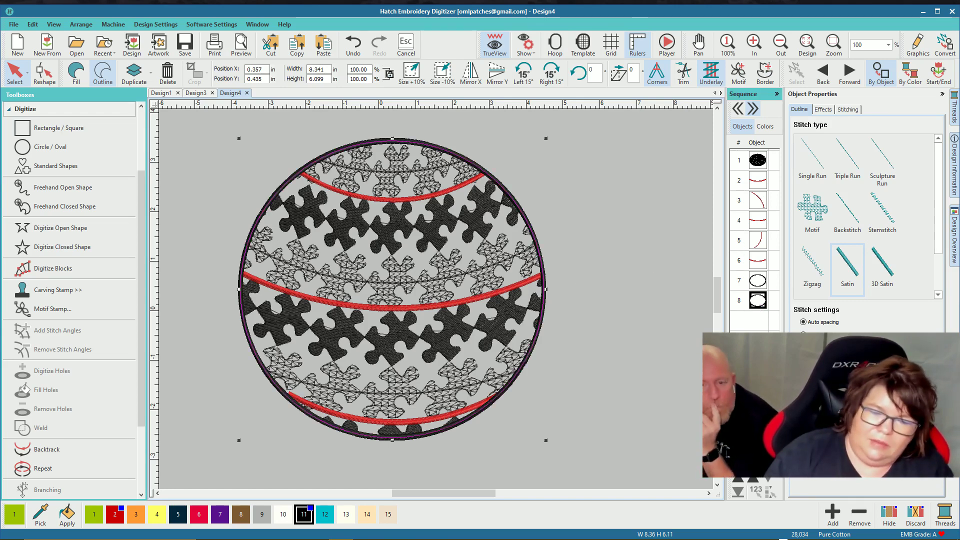
pyautogui.click(739, 481)
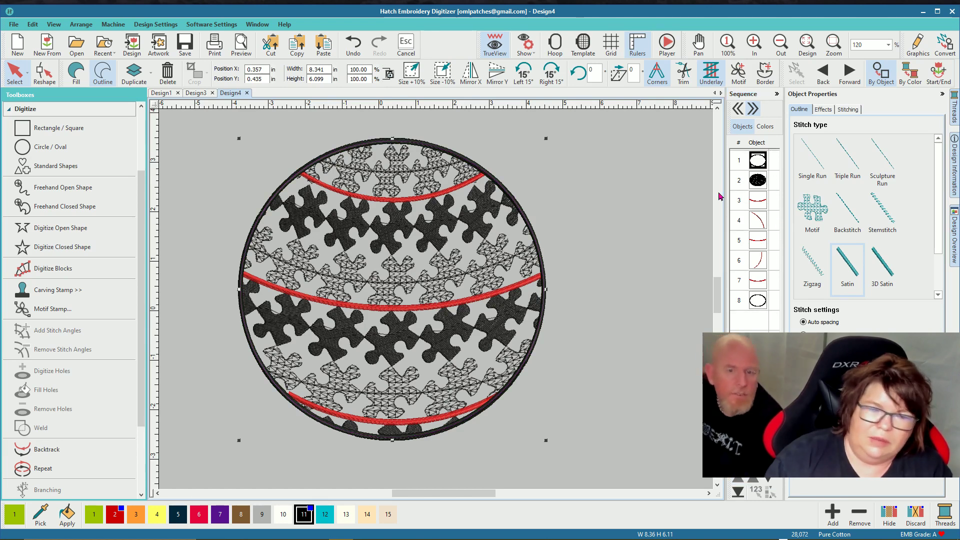
# Step: Convert the duplicated circle at the start of the sequence into a Tatami fill and colour it purple
pyautogui.click(75, 75)
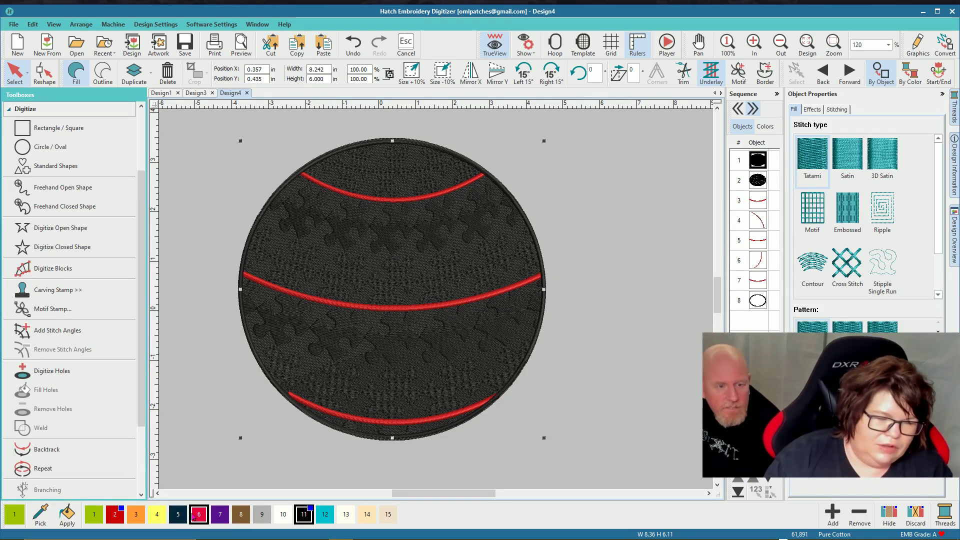
pyautogui.click(220, 515)
pyautogui.click(574, 423)
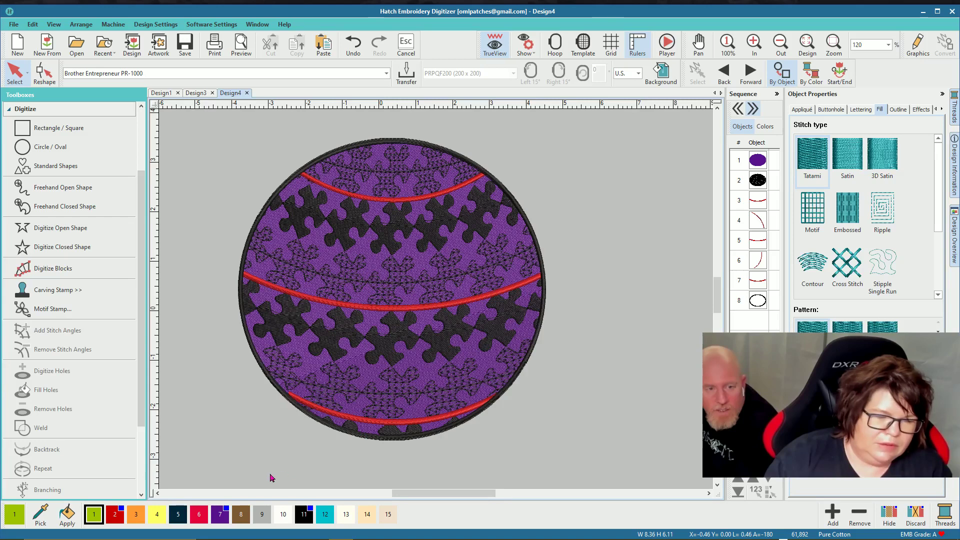
# Step: Recolour the circular Tatami background fill yellow with palette colour 4
pyautogui.click(157, 518)
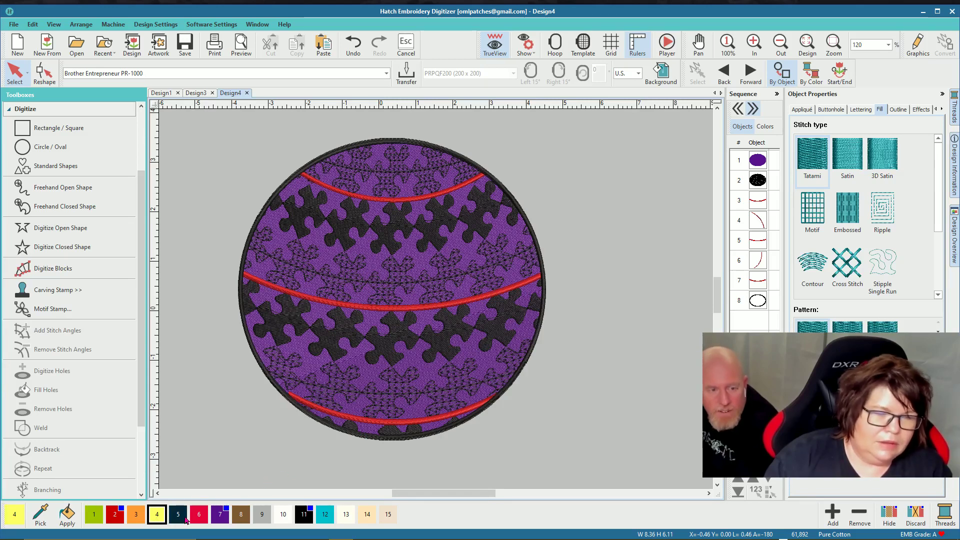
pyautogui.click(757, 161)
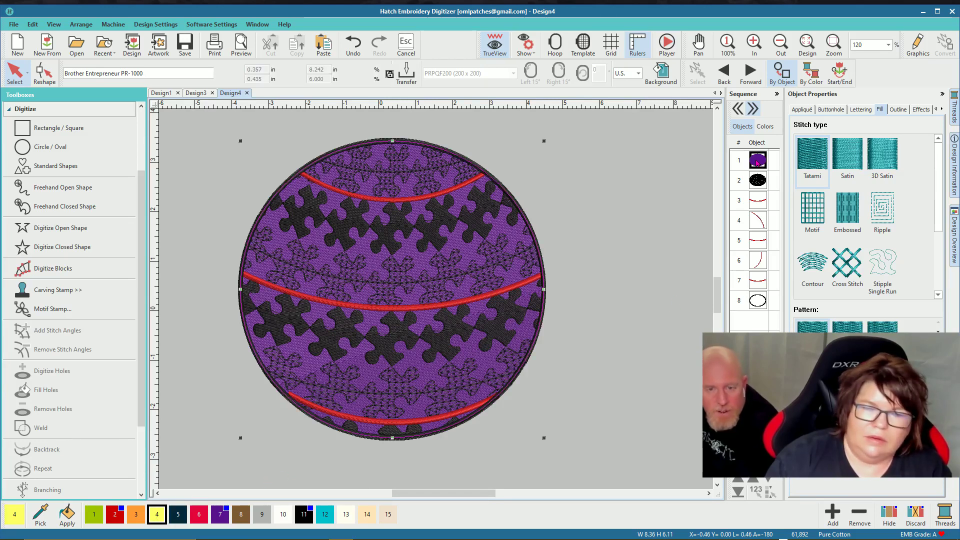
pyautogui.click(155, 516)
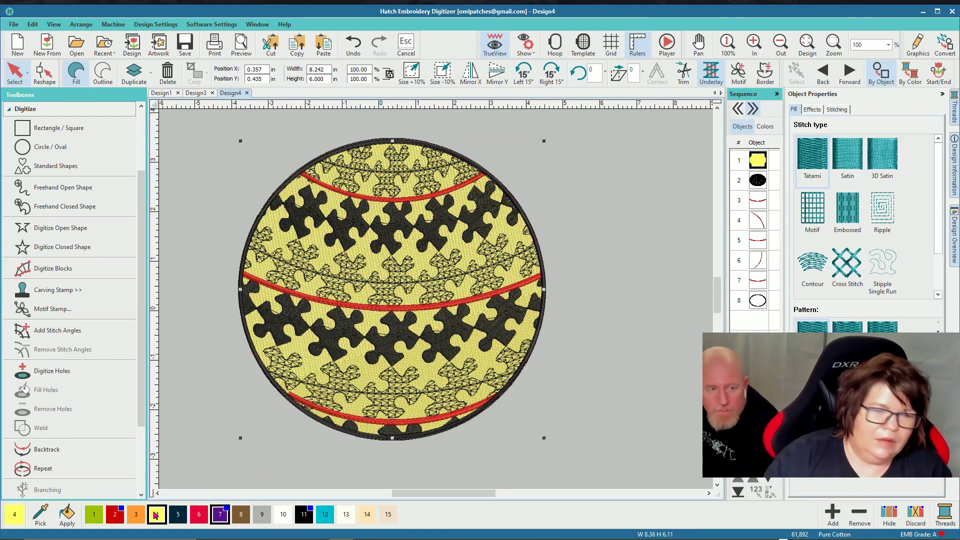
pyautogui.click(603, 427)
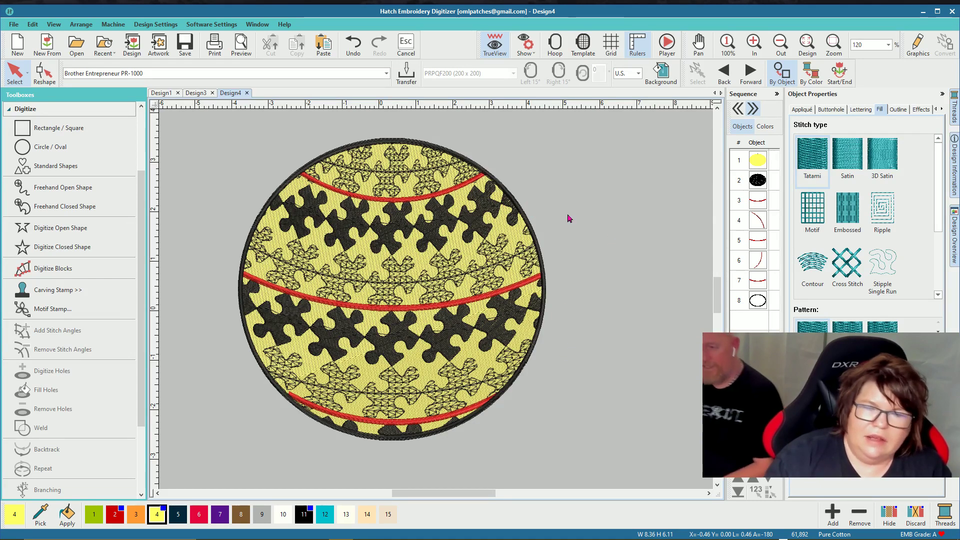
# Step: Set the yellow background fill's Underlay 1 to Edge Run and turn on Underlay 2 with the Zigzag type
pyautogui.click(770, 155)
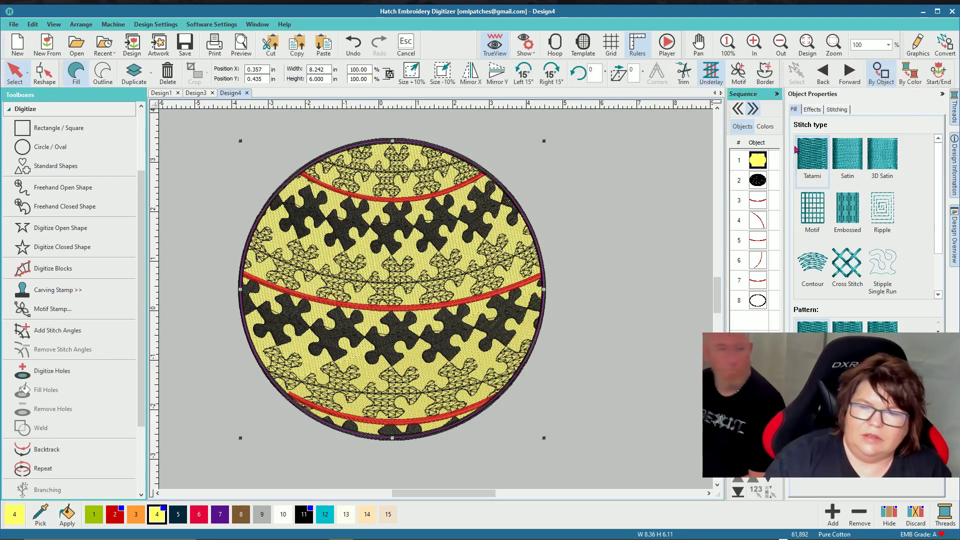
pyautogui.click(836, 110)
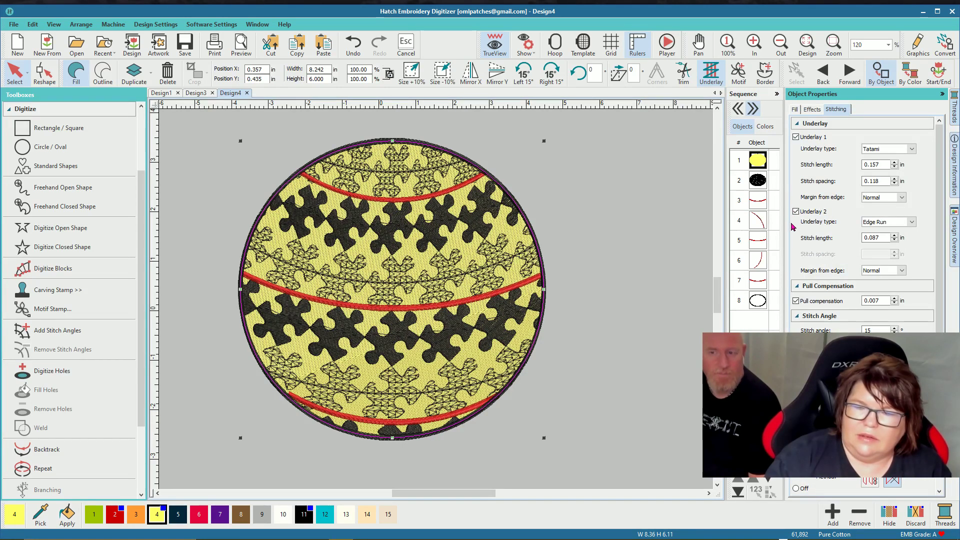
pyautogui.click(797, 137)
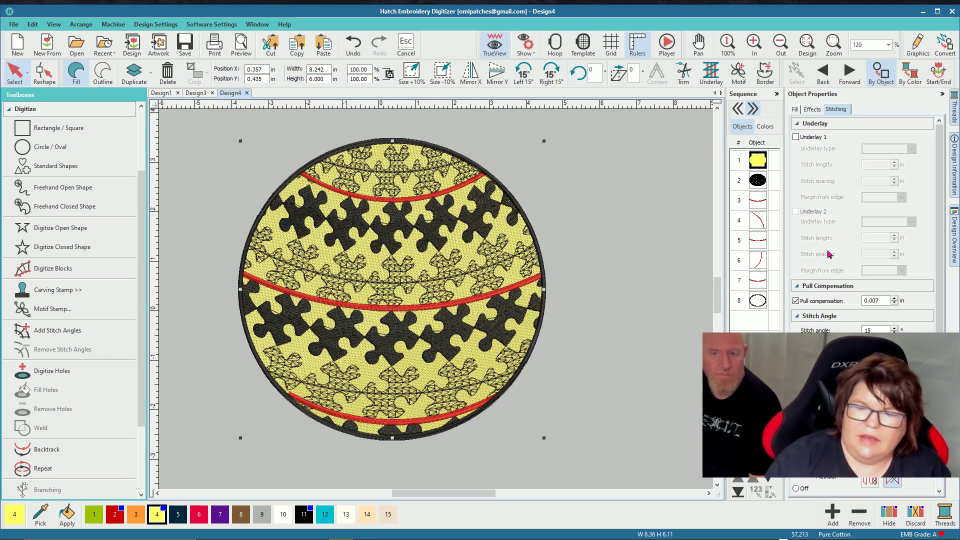
pyautogui.click(796, 137)
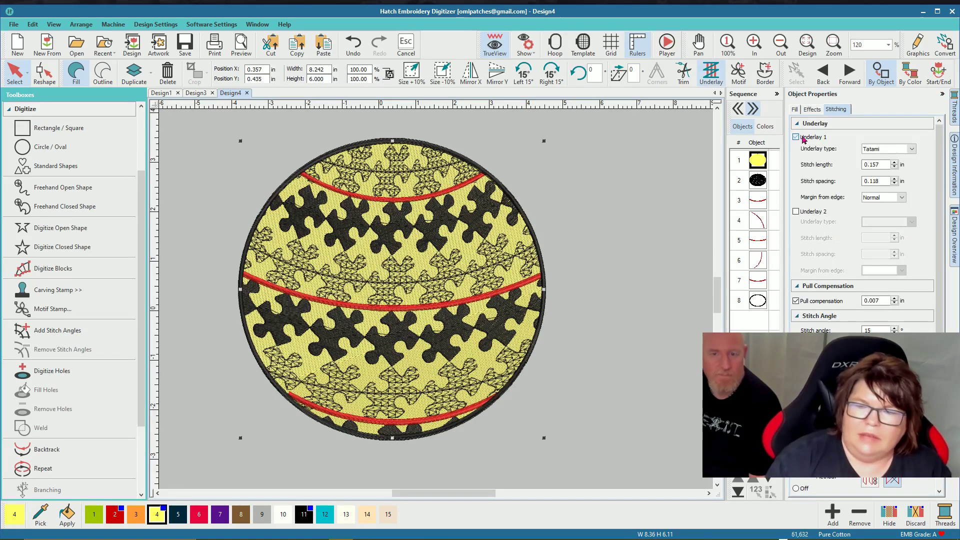
pyautogui.click(913, 149)
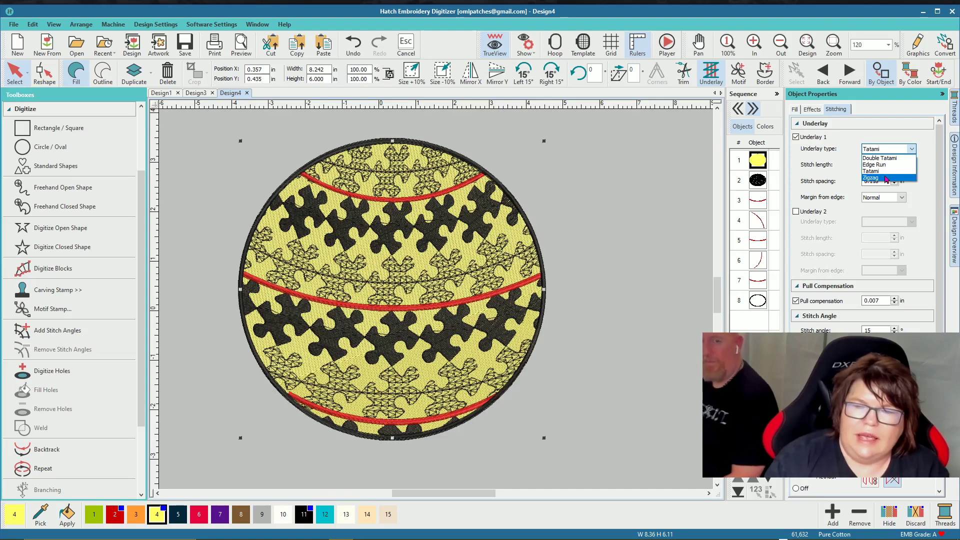
pyautogui.click(880, 165)
pyautogui.click(796, 212)
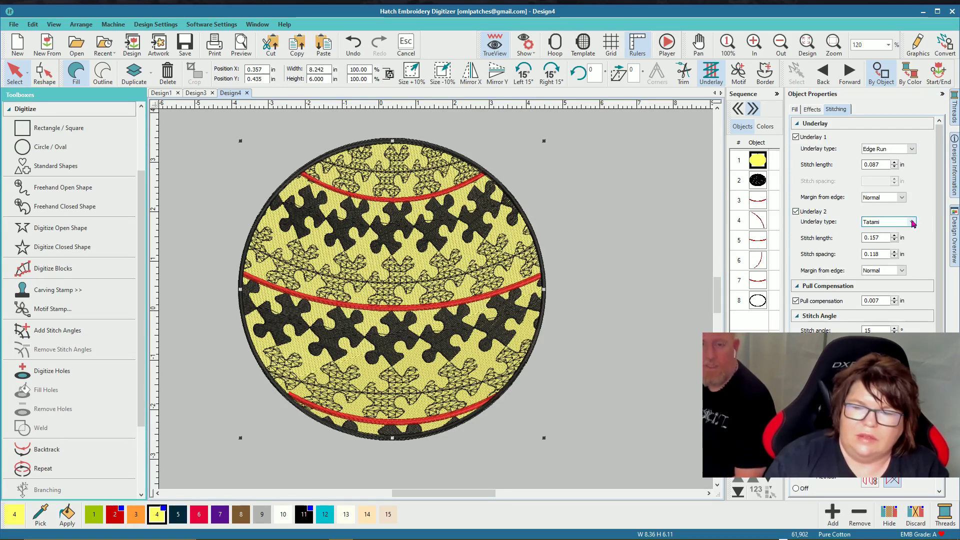
pyautogui.click(912, 221)
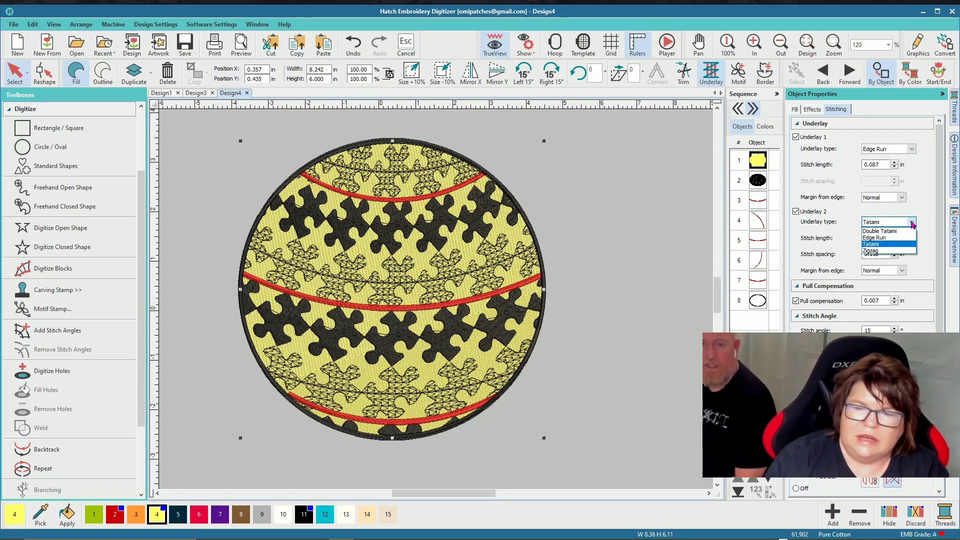
pyautogui.click(876, 251)
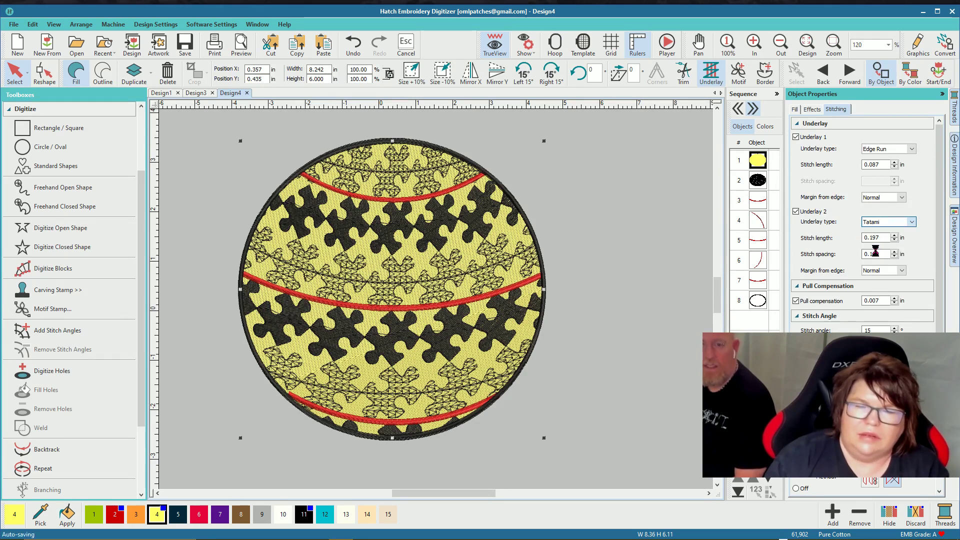
pyautogui.click(636, 226)
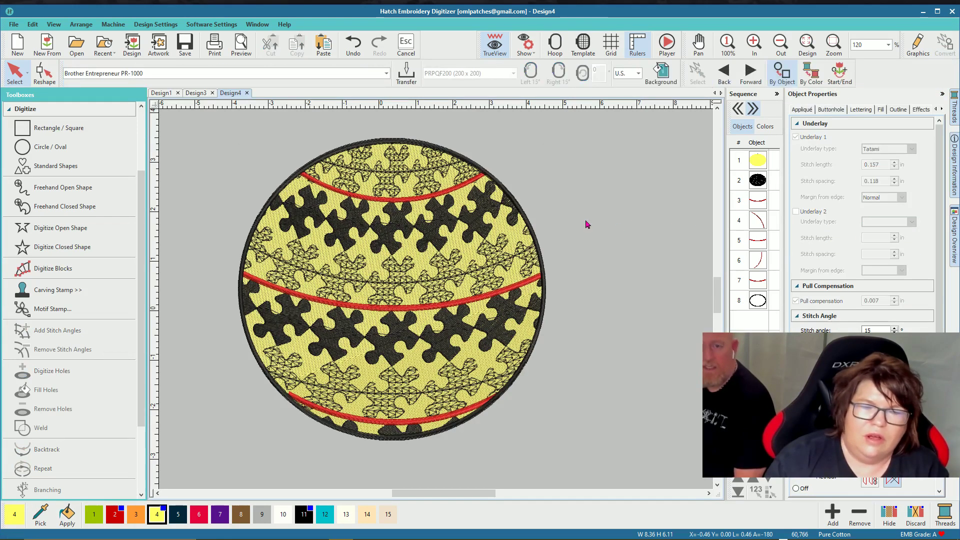
# Step: Examine the whole circle design with its puzzle-motif fill selected, and switch to the Design3 puzzle-piece outline
pyautogui.scroll(-1, 338, 257)
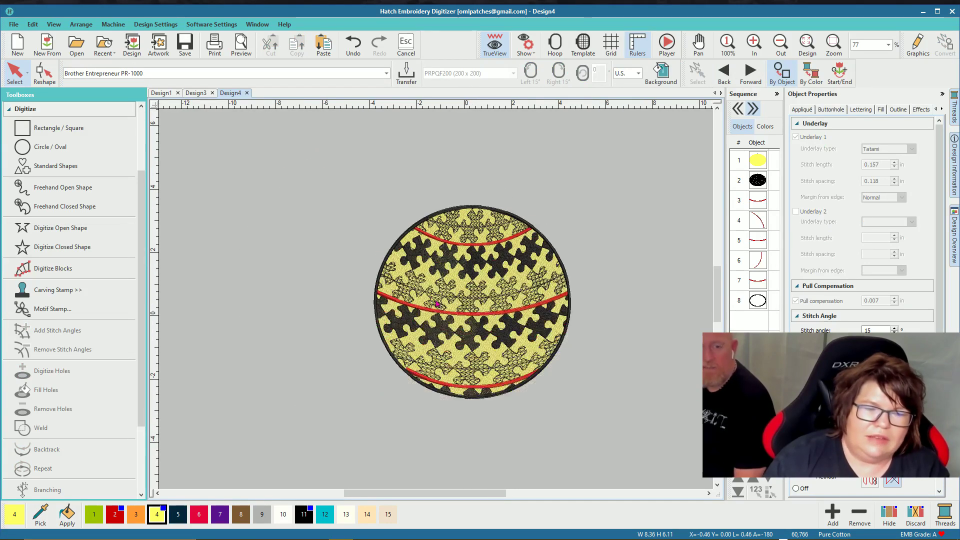
pyautogui.scroll(2, 435, 305)
pyautogui.scroll(-2, 436, 304)
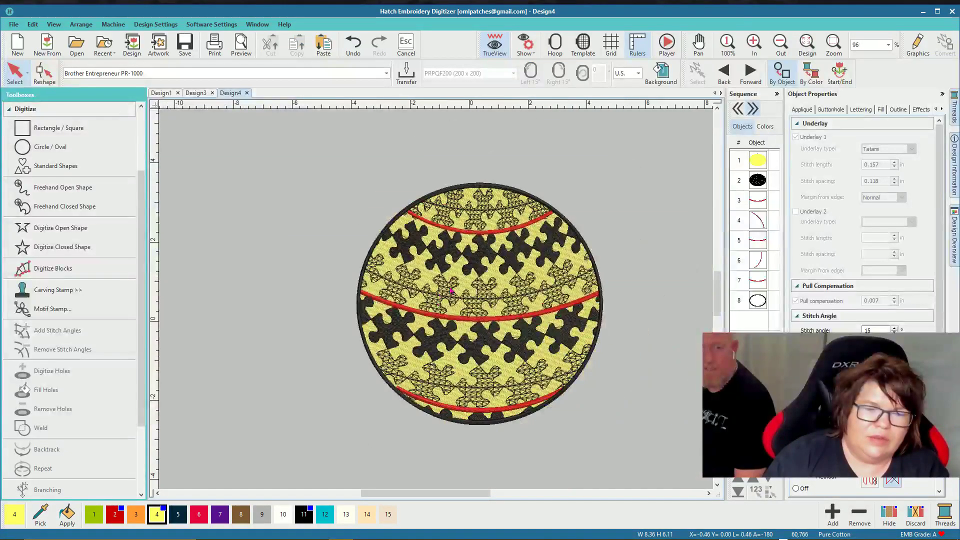
pyautogui.click(436, 305)
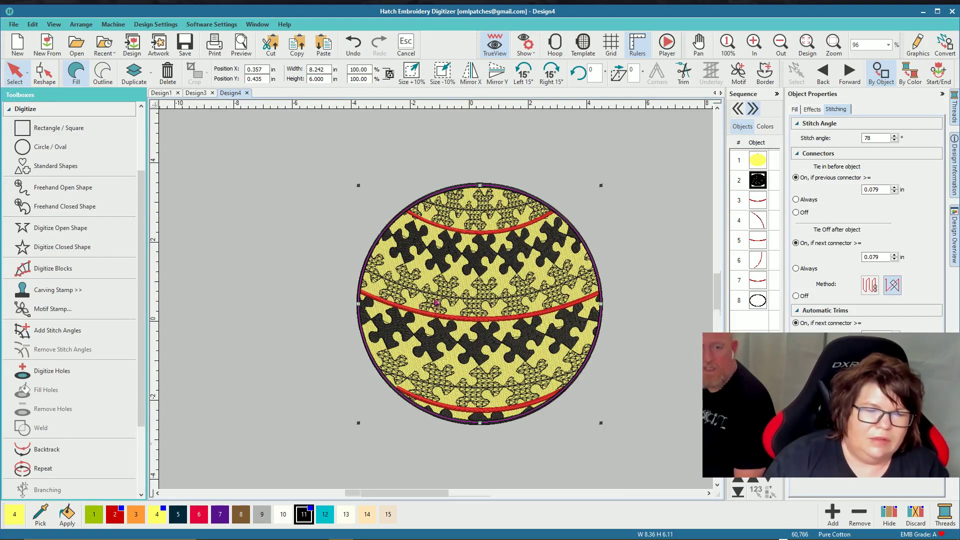
pyautogui.hscroll(-3, 436, 303)
pyautogui.scroll(-2, 438, 303)
pyautogui.scroll(-3, 436, 302)
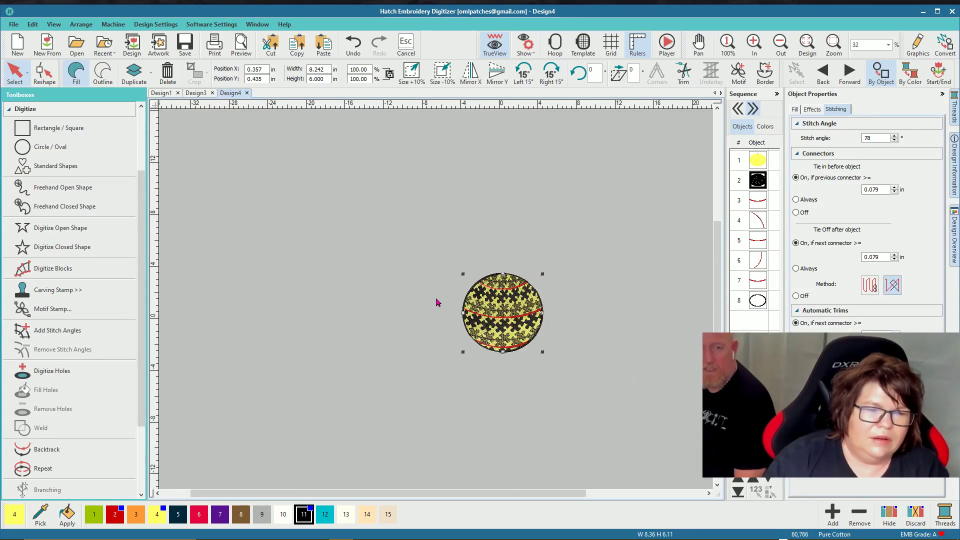
pyautogui.scroll(3, 435, 300)
pyautogui.scroll(-1, 435, 300)
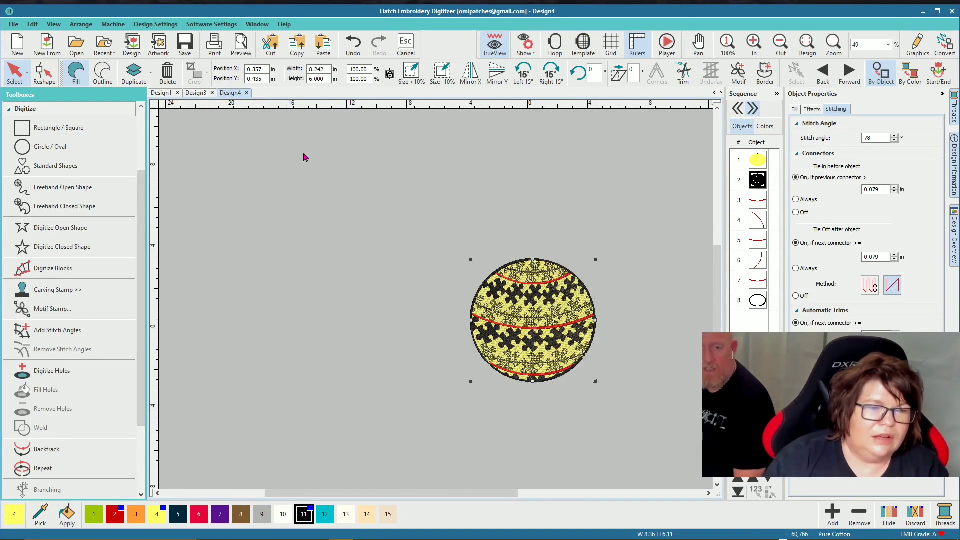
pyautogui.click(195, 93)
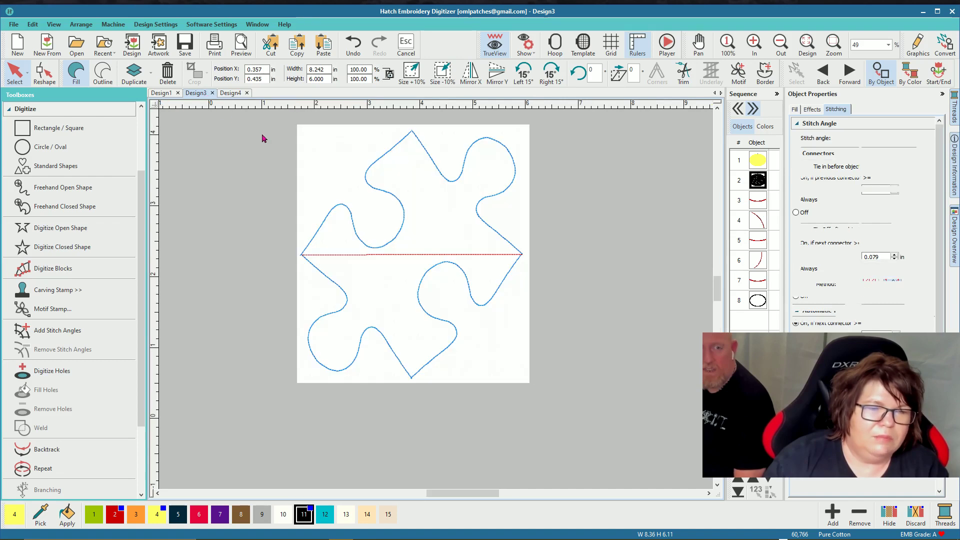
# Step: Compare the Design1 puzzle circle and the Design3 puzzle-piece outline with the finished Design4 circle, examining its puzzle rows closely
pyautogui.click(169, 93)
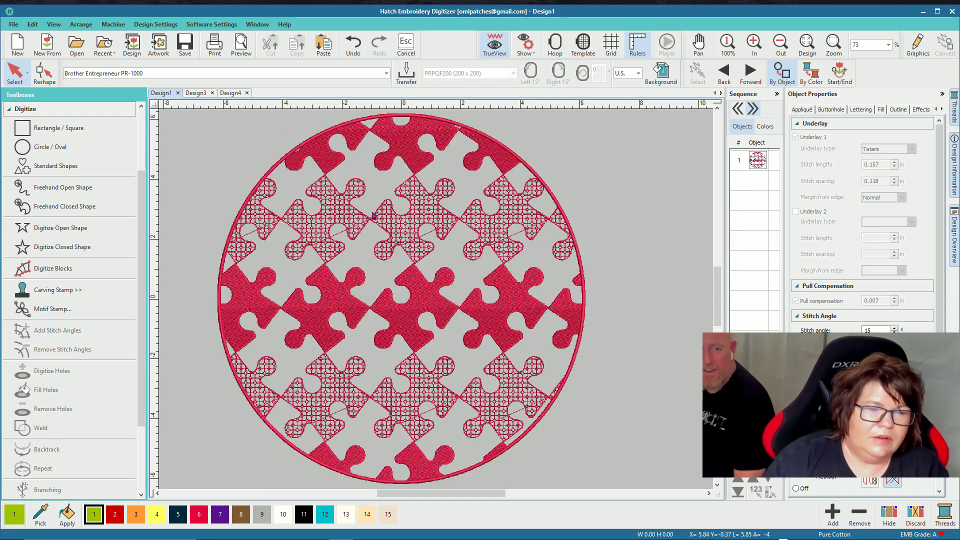
pyautogui.scroll(-2, 372, 216)
pyautogui.scroll(-1, 434, 302)
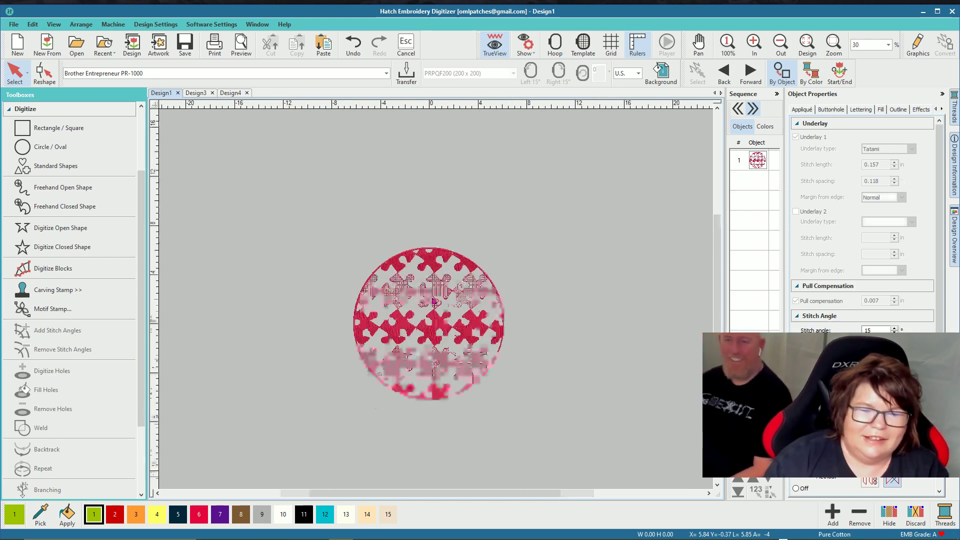
pyautogui.hotkey('ctrl', 'Tab')
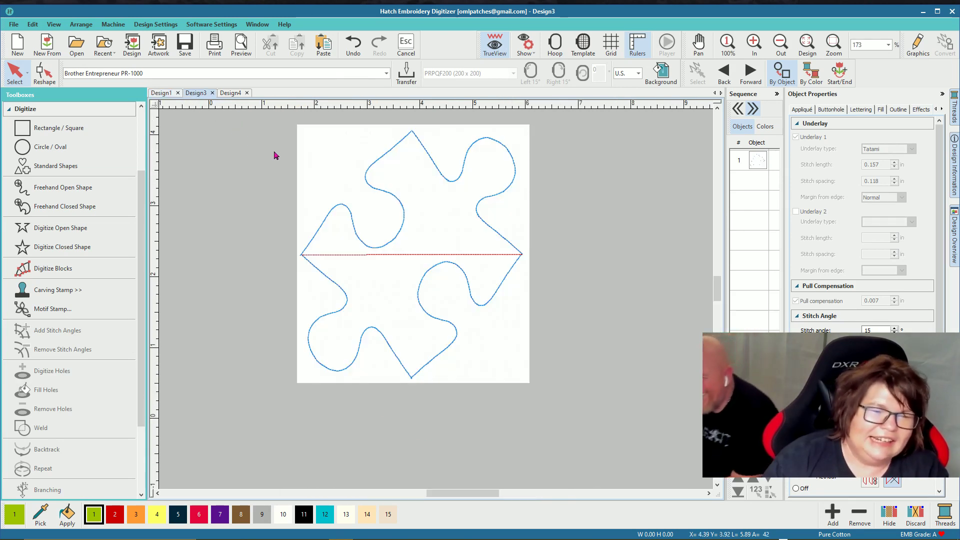
pyautogui.click(233, 94)
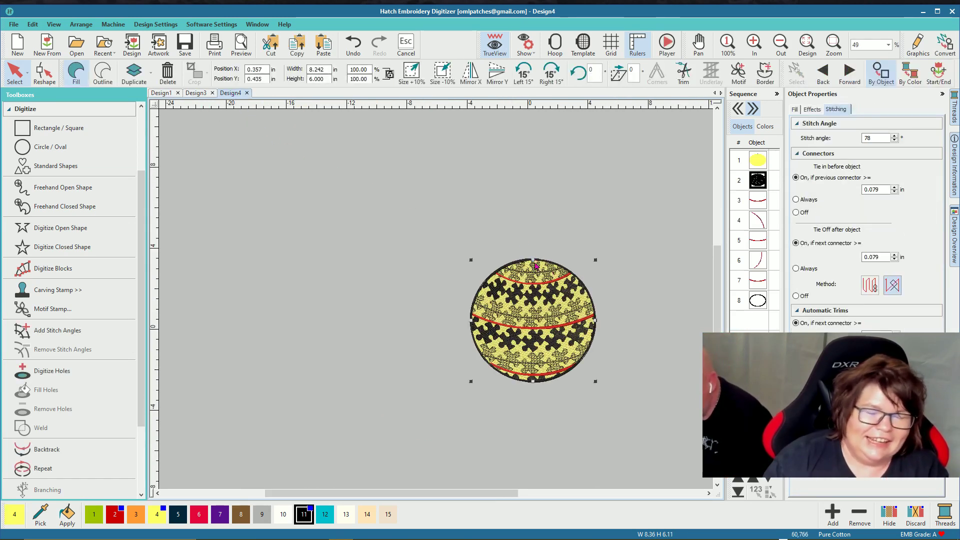
pyautogui.scroll(2, 446, 303)
pyautogui.scroll(1, 446, 303)
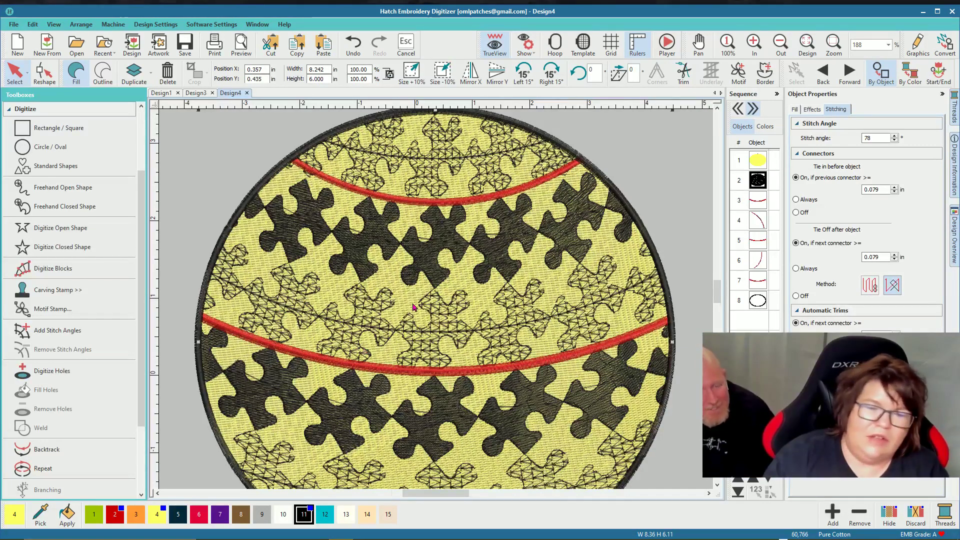
pyautogui.scroll(-2, 410, 303)
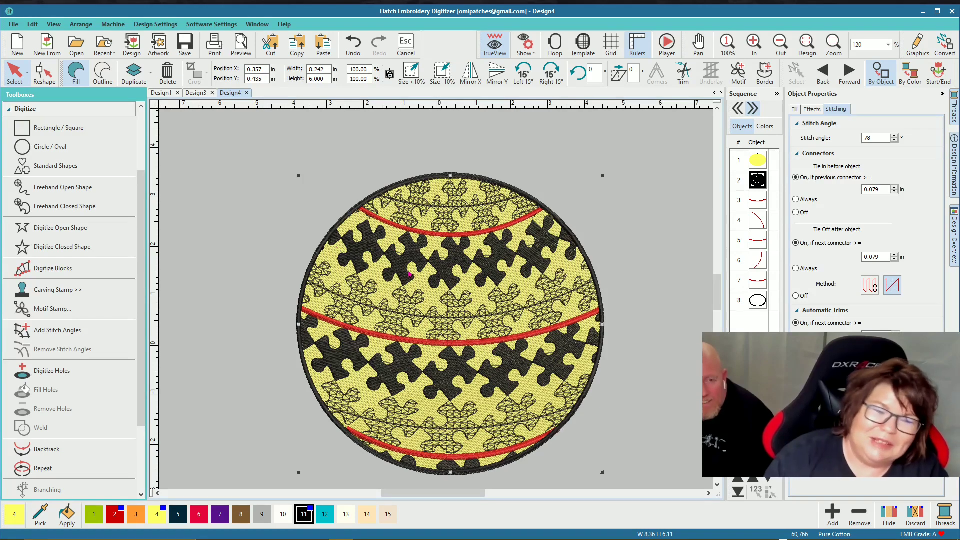
pyautogui.scroll(-4, 409, 273)
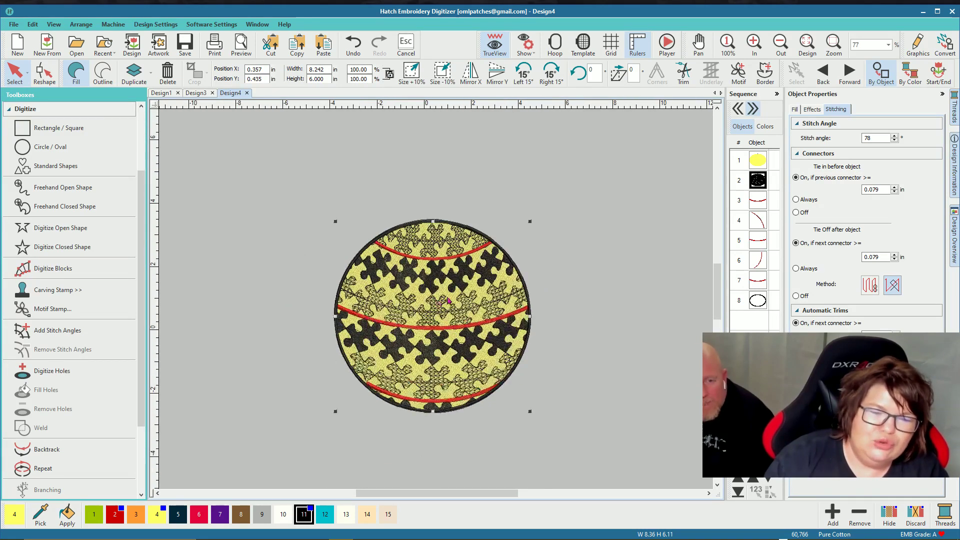
# Step: Try scaling the whole design down to about 3.925 in wide, repositioning it, and enlarging it to about 5.084 in wide
pyautogui.hotkey('ctrl', 'a')
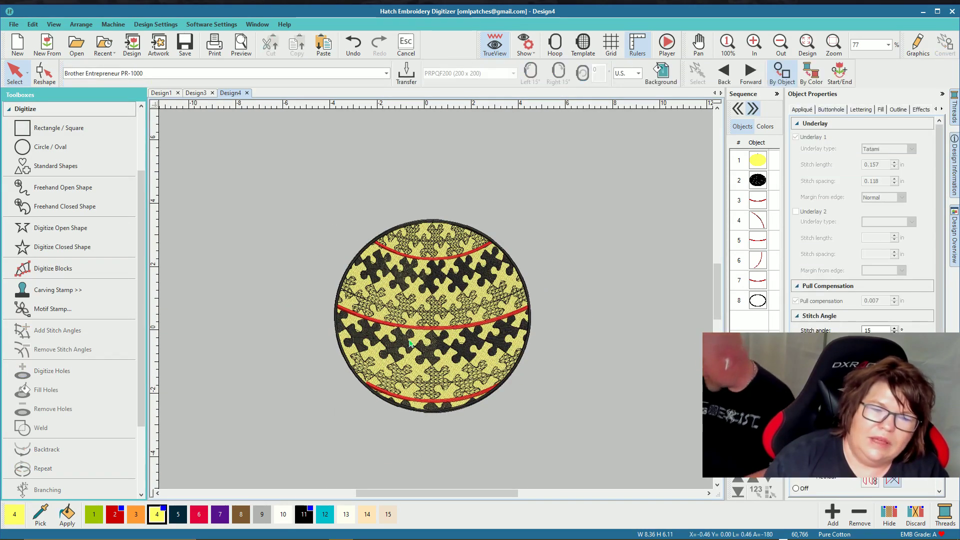
pyautogui.press('c')
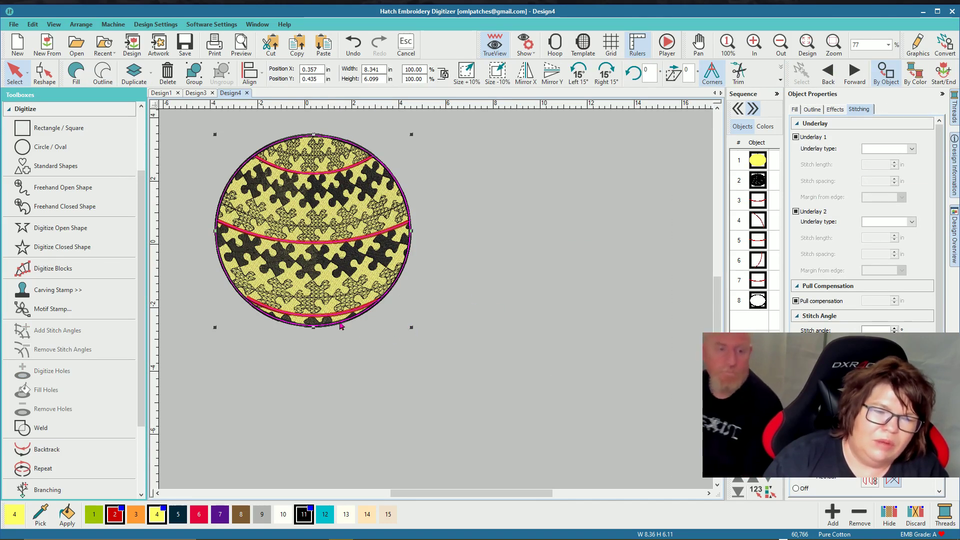
pyautogui.scroll(3, 315, 301)
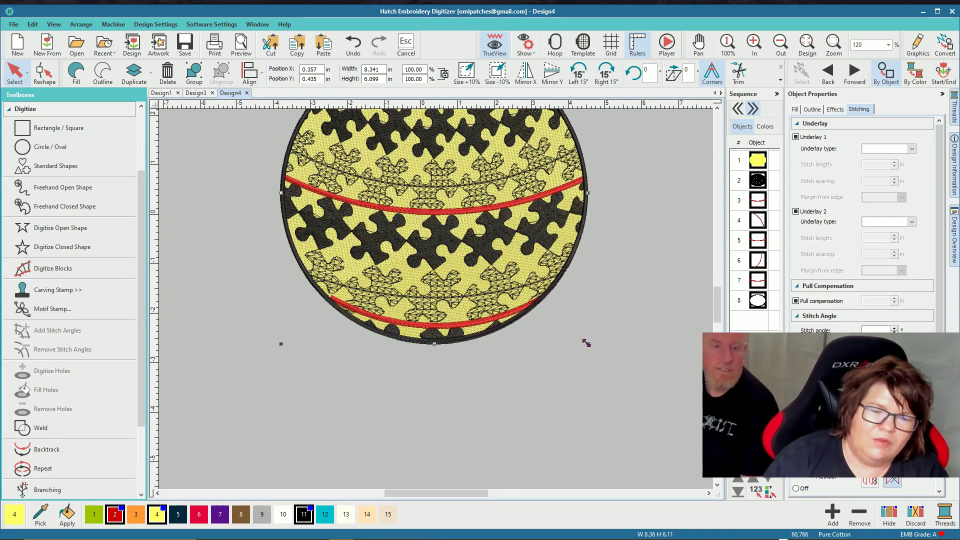
pyautogui.moveTo(588, 343); pyautogui.dragTo(427, 210)
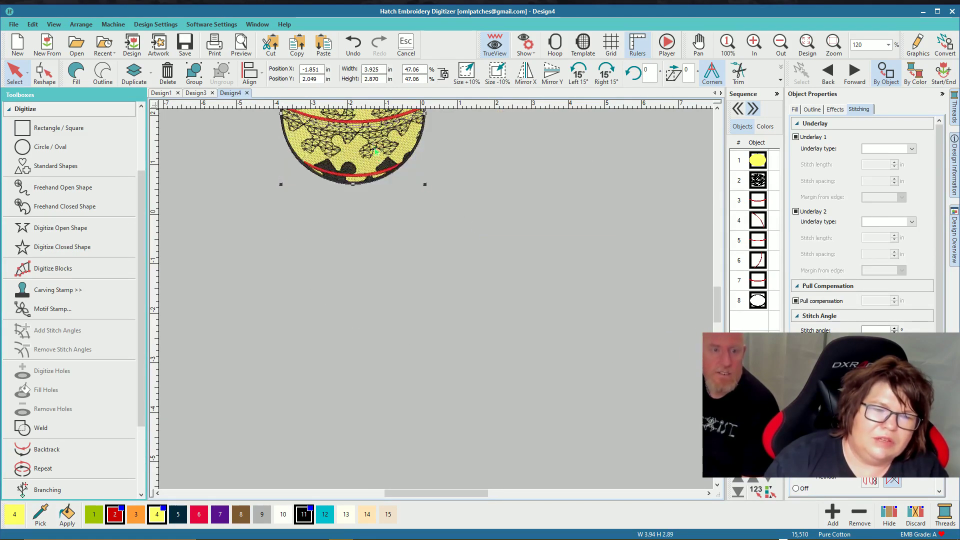
pyautogui.moveTo(381, 154); pyautogui.dragTo(471, 310)
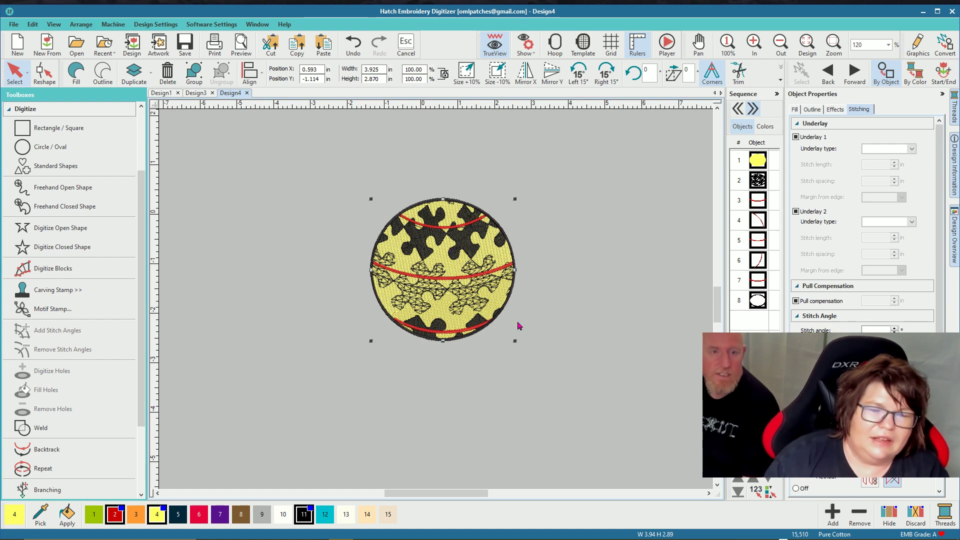
pyautogui.moveTo(515, 342); pyautogui.dragTo(598, 380)
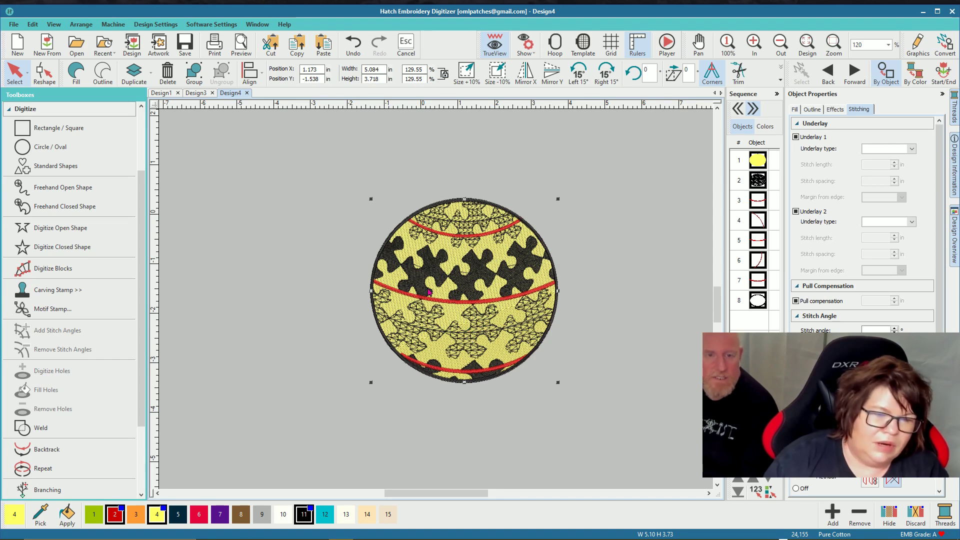
pyautogui.click(575, 325)
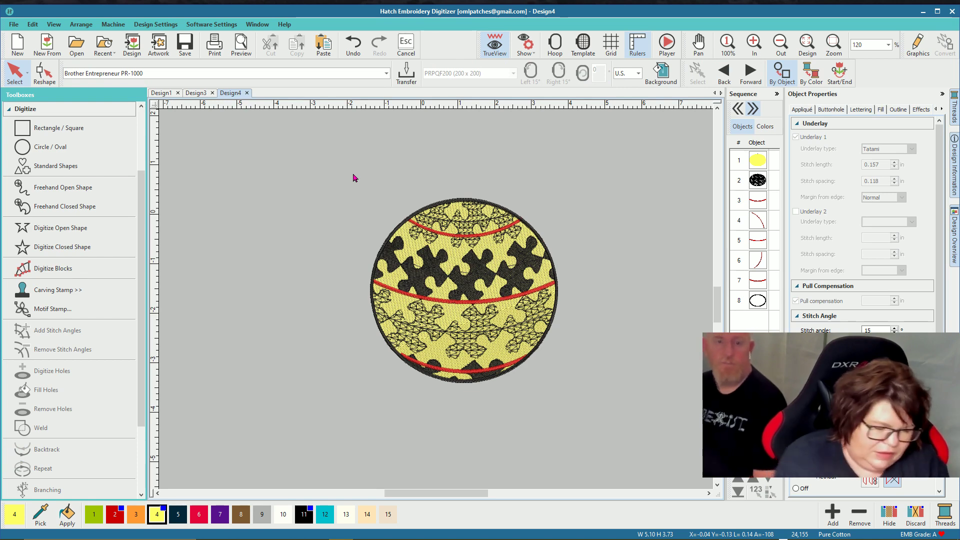
# Step: Undo both trial resizes and the move of the whole design
pyautogui.hotkey('ctrl', 'z')
pyautogui.hotkey('ctrl', 'z')
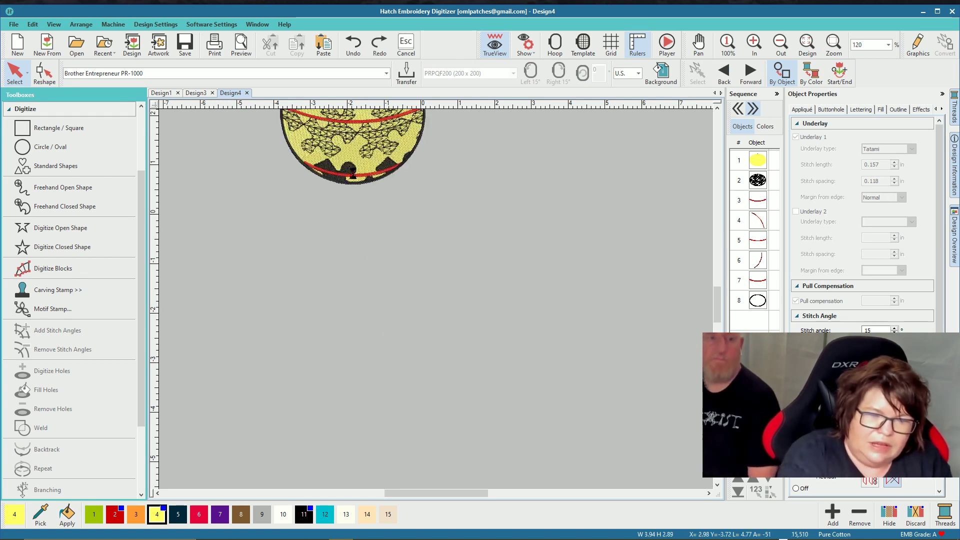
pyautogui.hotkey('ctrl', 'z')
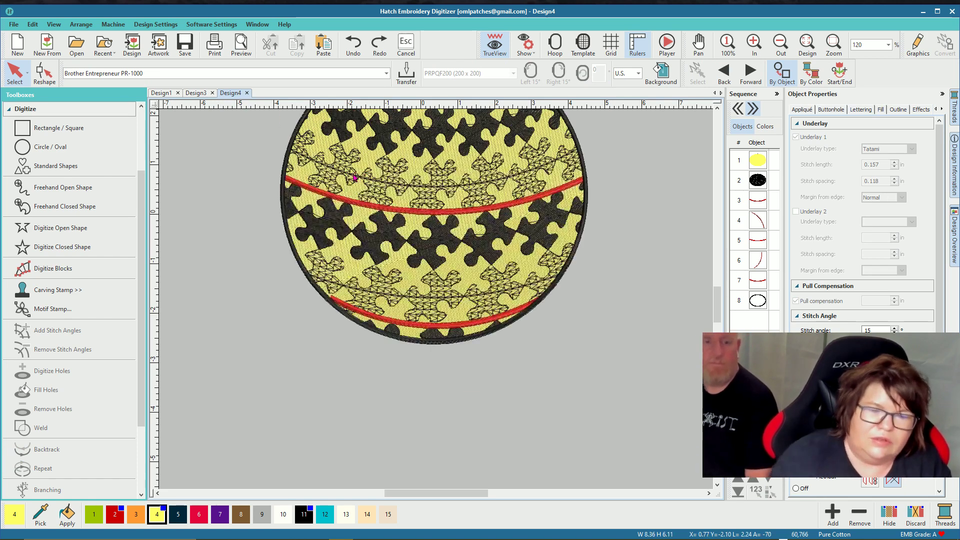
# Step: Add a capital C as Block2 lettering and enlarge it to about 1.21 in high above the circle
pyautogui.click(717, 108)
pyautogui.click(717, 108)
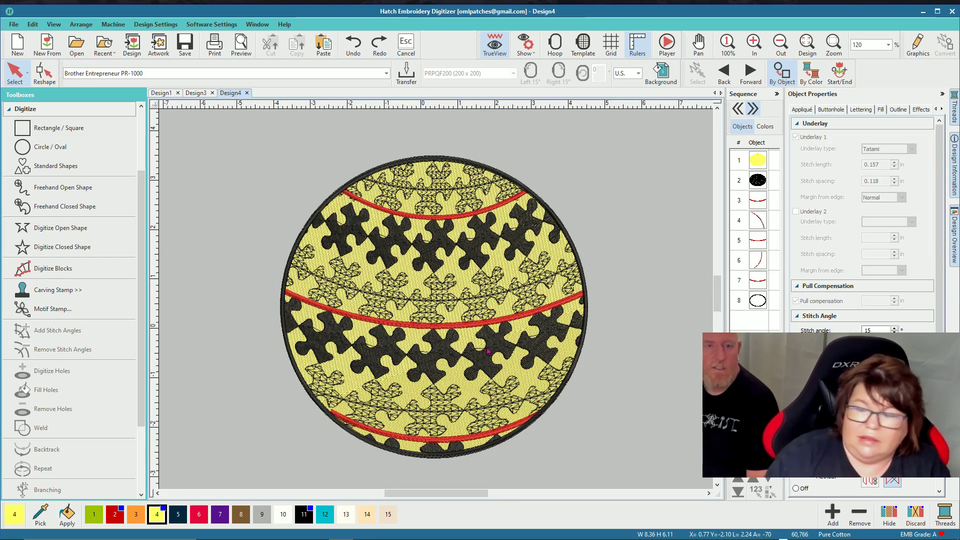
pyautogui.scroll(-3, 437, 303)
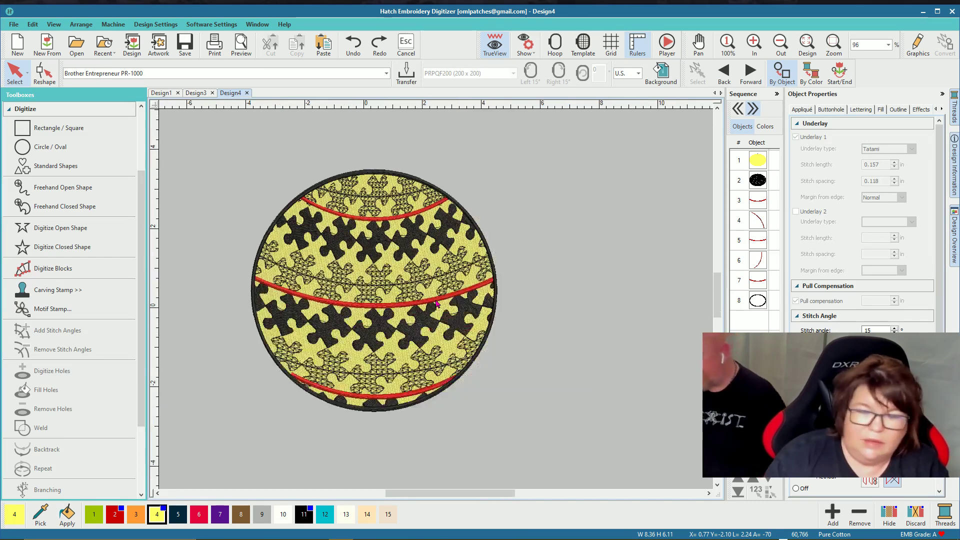
pyautogui.scroll(1, 437, 303)
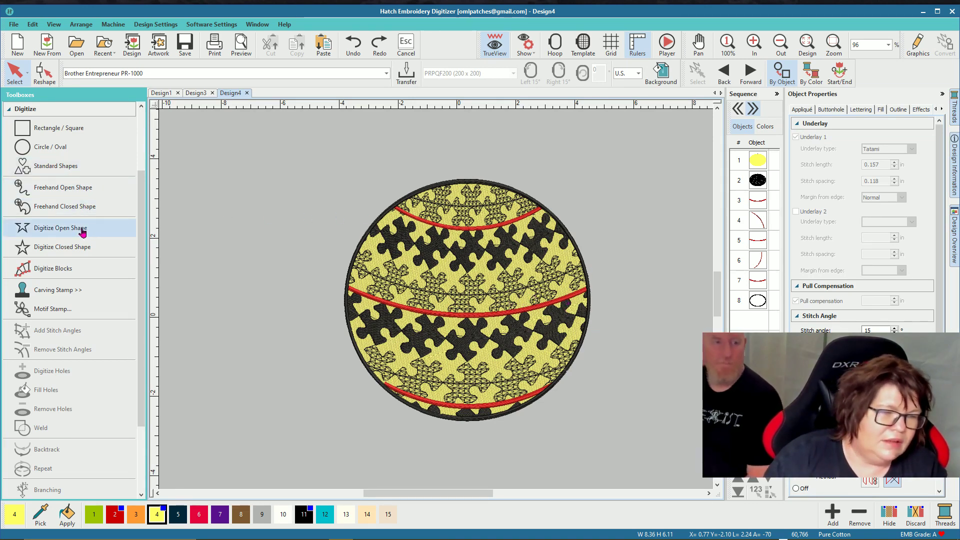
pyautogui.scroll(3, 109, 216)
pyautogui.click(79, 203)
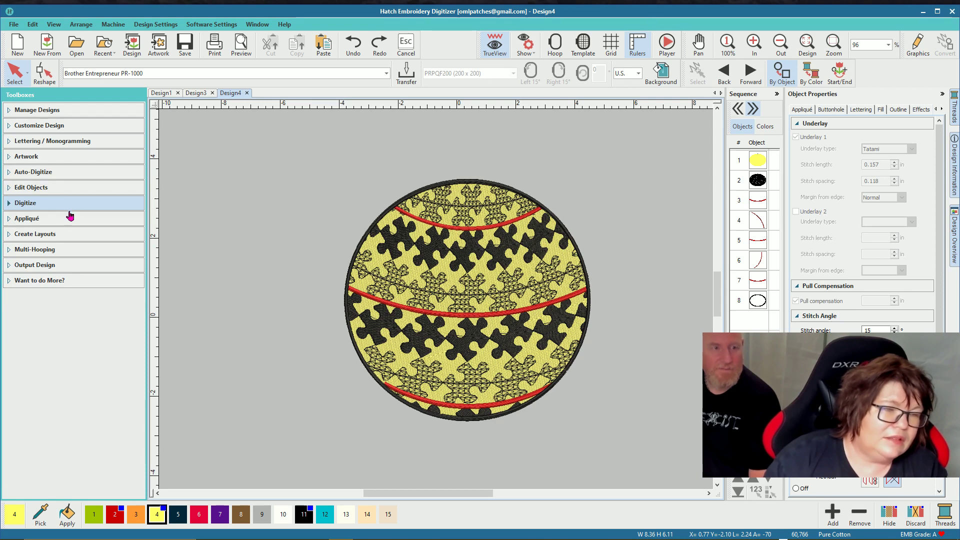
pyautogui.click(57, 141)
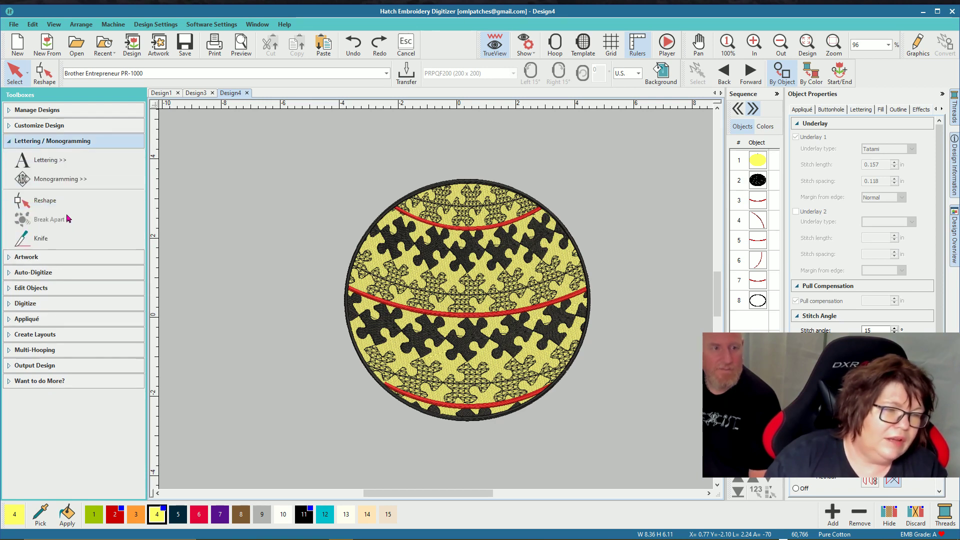
pyautogui.click(66, 159)
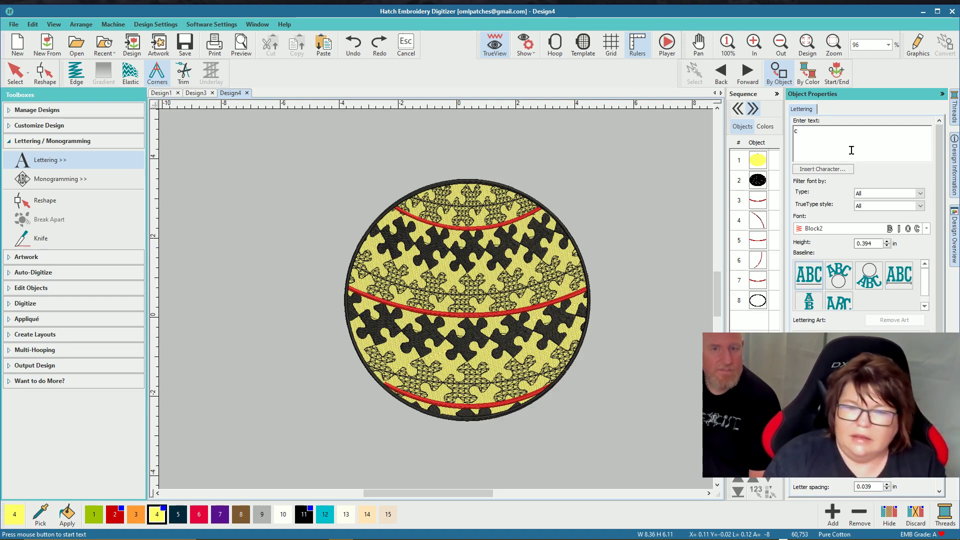
pyautogui.write('c')
pyautogui.press('Return')
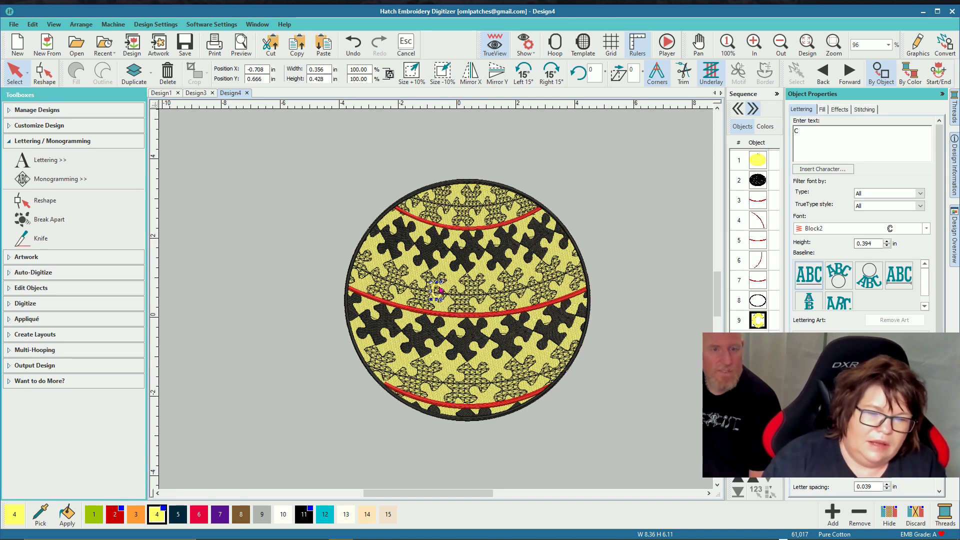
pyautogui.moveTo(440, 290); pyautogui.dragTo(423, 179)
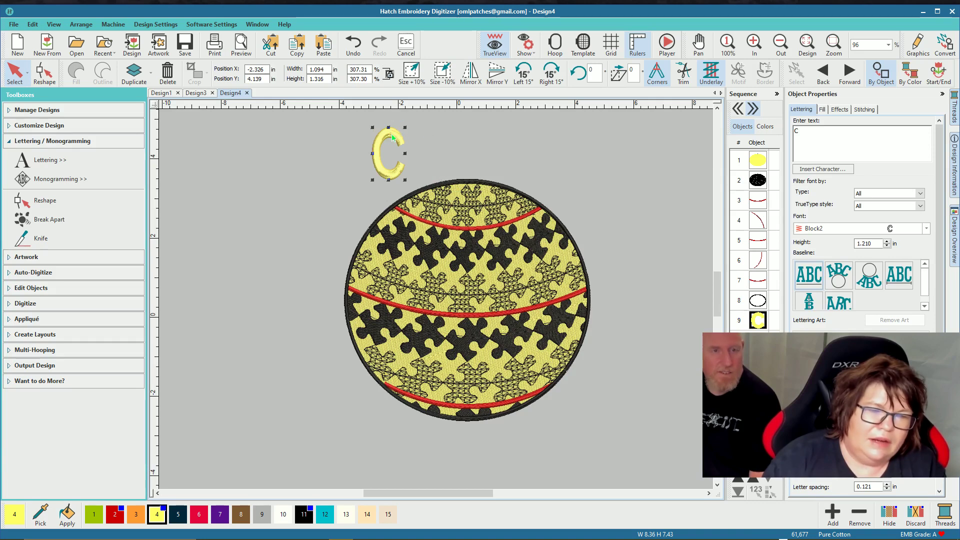
# Step: Place the letter C centred on top of the circle and recolour it black with palette colour 11
pyautogui.moveTo(393, 137); pyautogui.dragTo(454, 222)
pyautogui.click(178, 514)
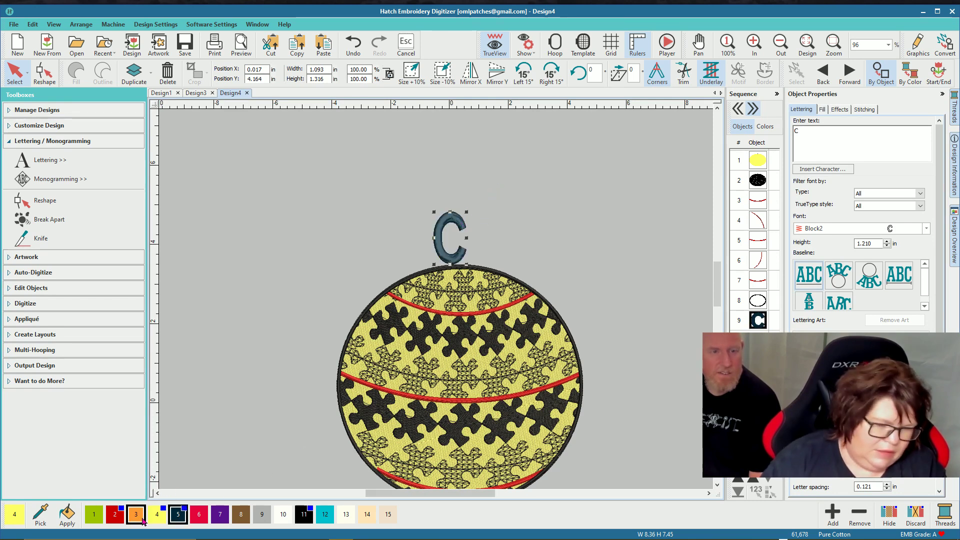
pyautogui.click(304, 515)
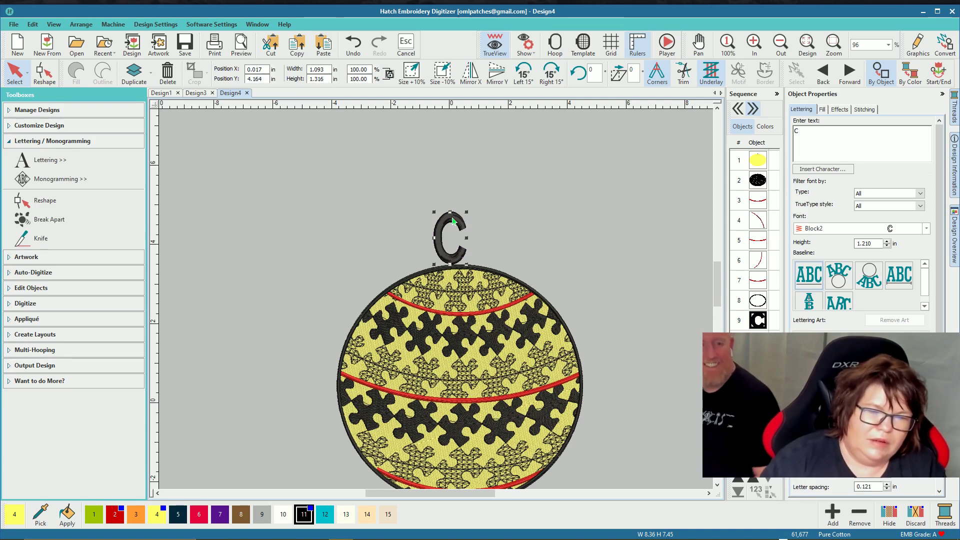
# Step: Rotate the C so its opening faces down and seat it on the circle's top edge as a hanging loop
pyautogui.click(452, 221)
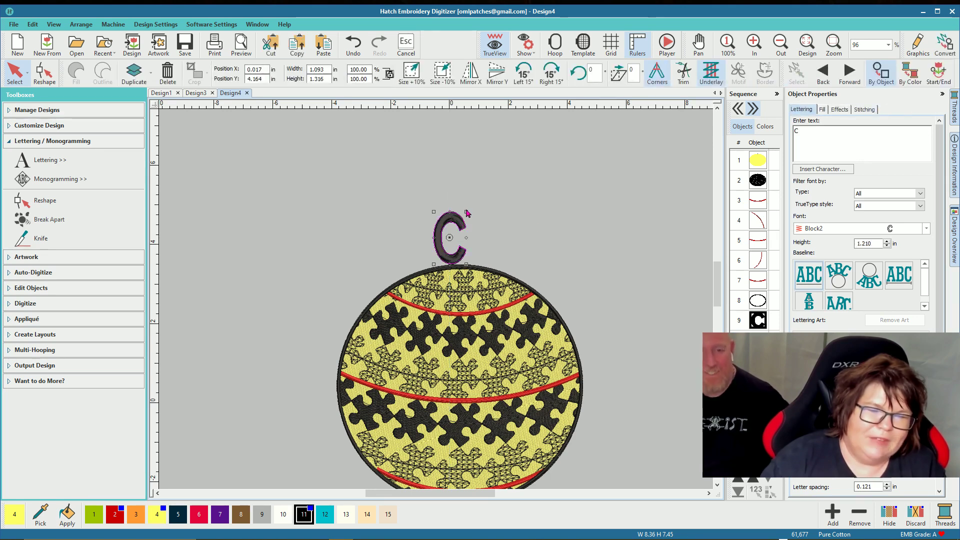
pyautogui.moveTo(466, 213); pyautogui.dragTo(471, 242)
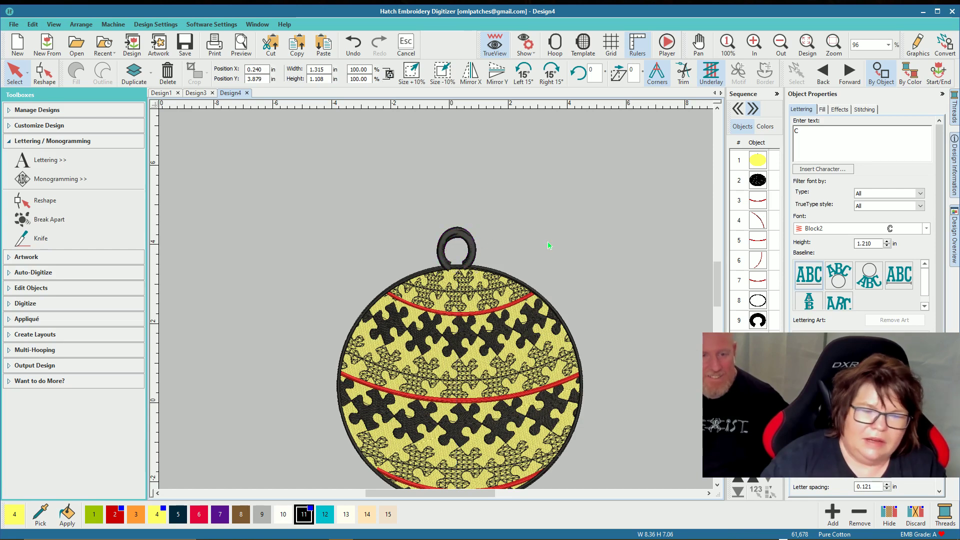
pyautogui.click(549, 245)
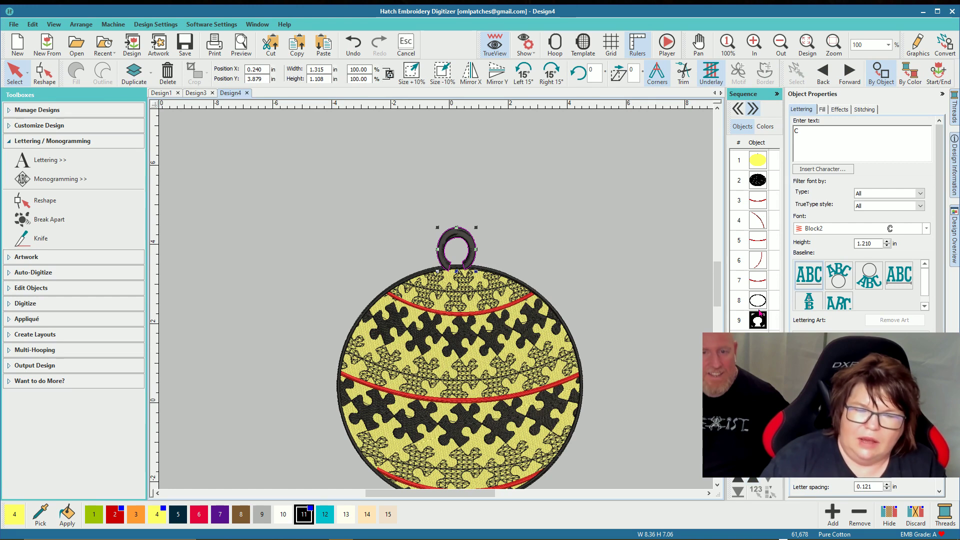
# Step: Move the C loop earlier in the stitching sequence, directly after the yellow background fill, and check the loop's join with the border
pyautogui.click(754, 482)
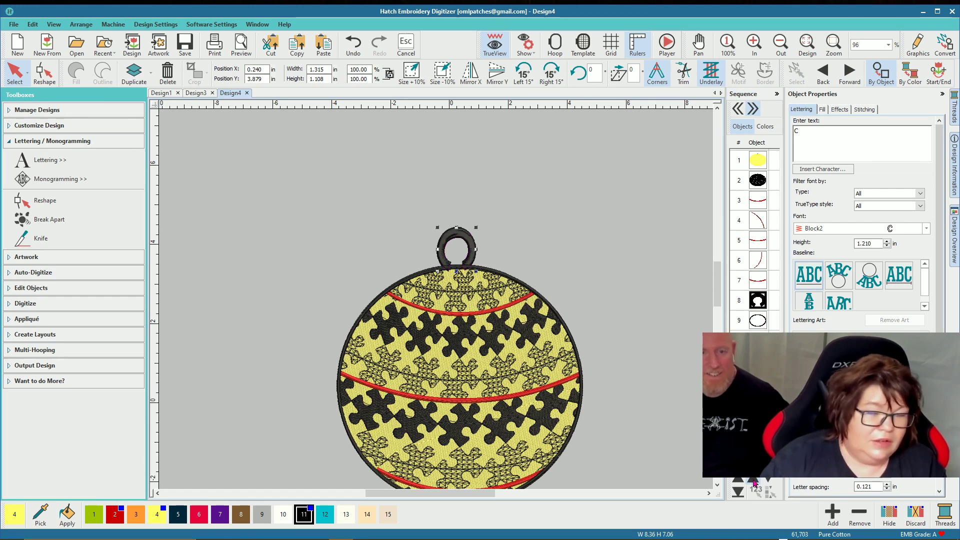
pyautogui.click(753, 482)
pyautogui.click(754, 482)
pyautogui.click(753, 482)
pyautogui.click(754, 482)
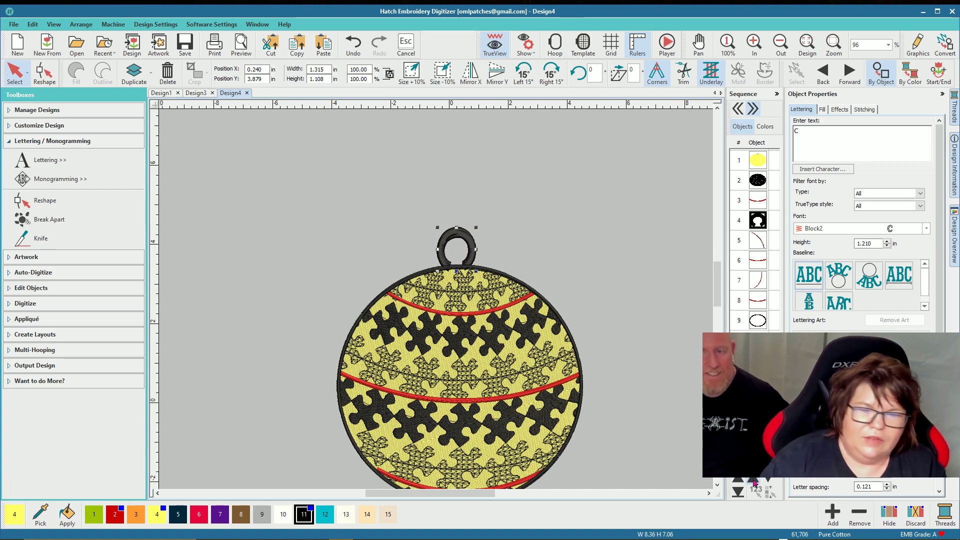
pyautogui.click(754, 482)
pyautogui.click(754, 481)
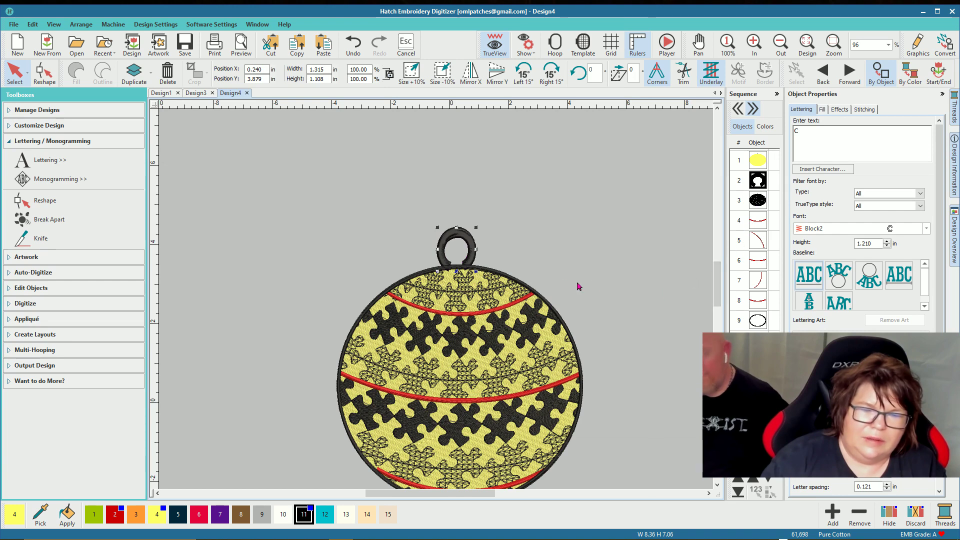
pyautogui.click(759, 197)
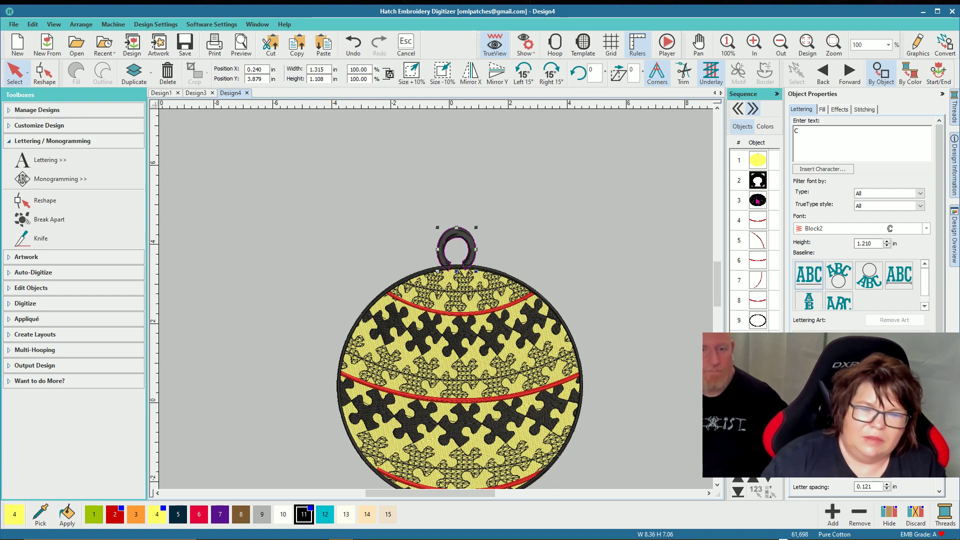
pyautogui.click(756, 200)
pyautogui.click(557, 238)
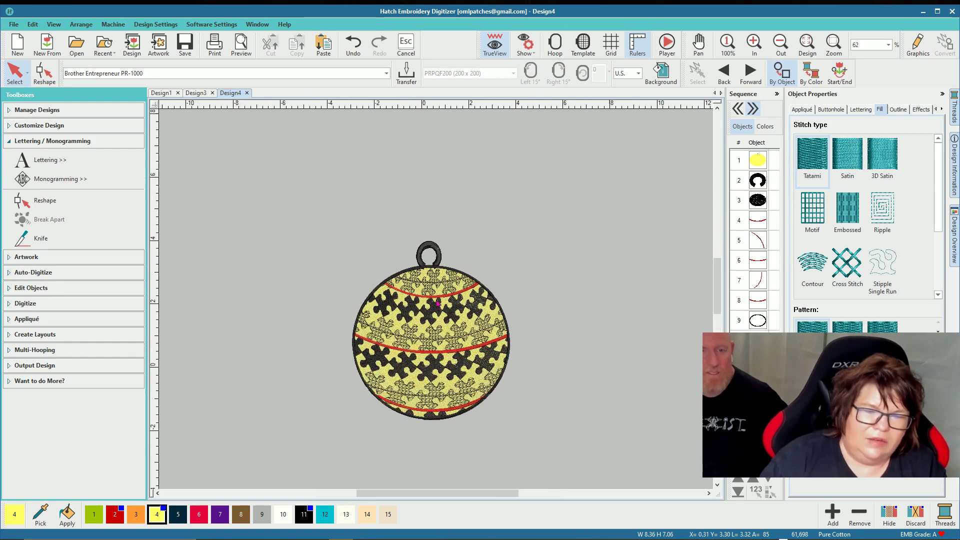
pyautogui.scroll(1, 437, 303)
pyautogui.scroll(1, 437, 303)
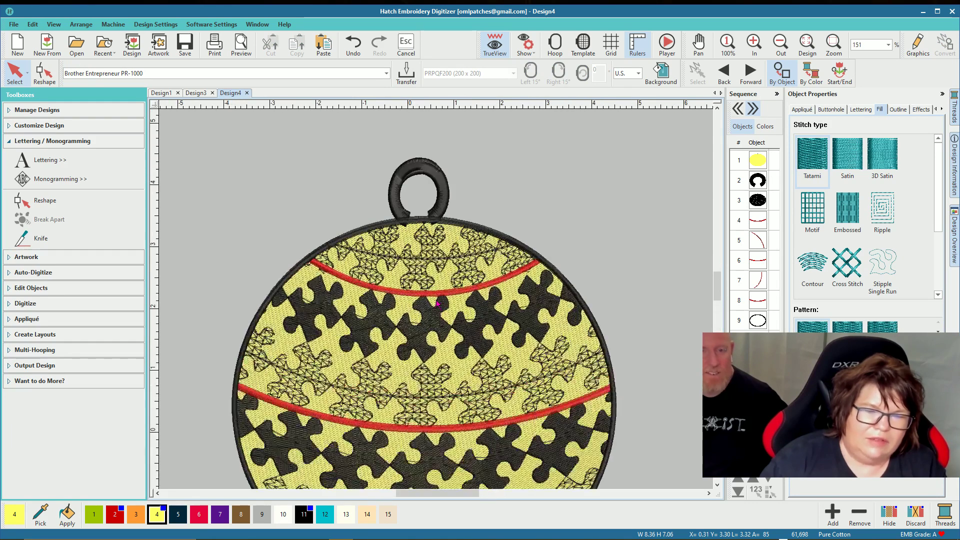
# Step: Open the hanging loop for reshaping and adjust the stitch point at its right foot, where it meets the black border
pyautogui.click(435, 222)
pyautogui.click(50, 84)
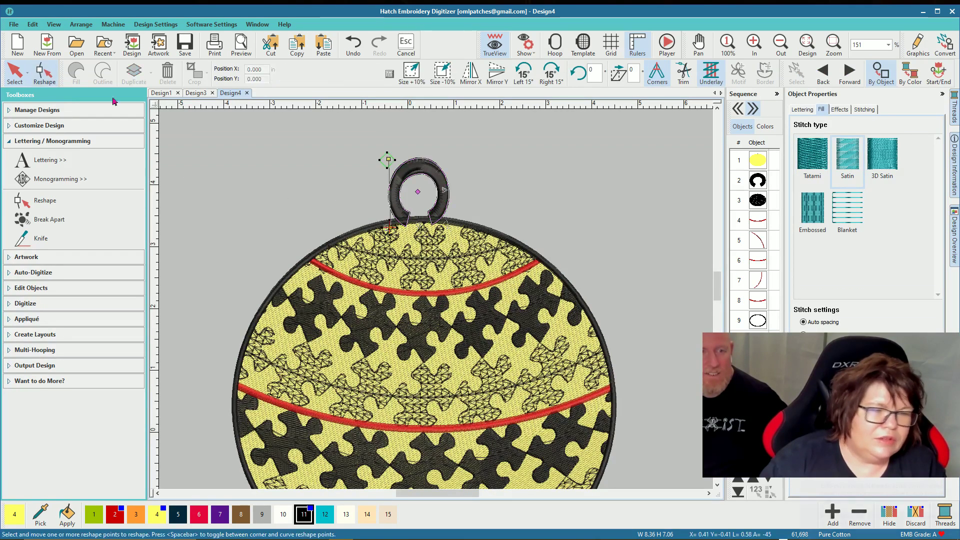
pyautogui.scroll(2, 435, 302)
pyautogui.scroll(2, 391, 304)
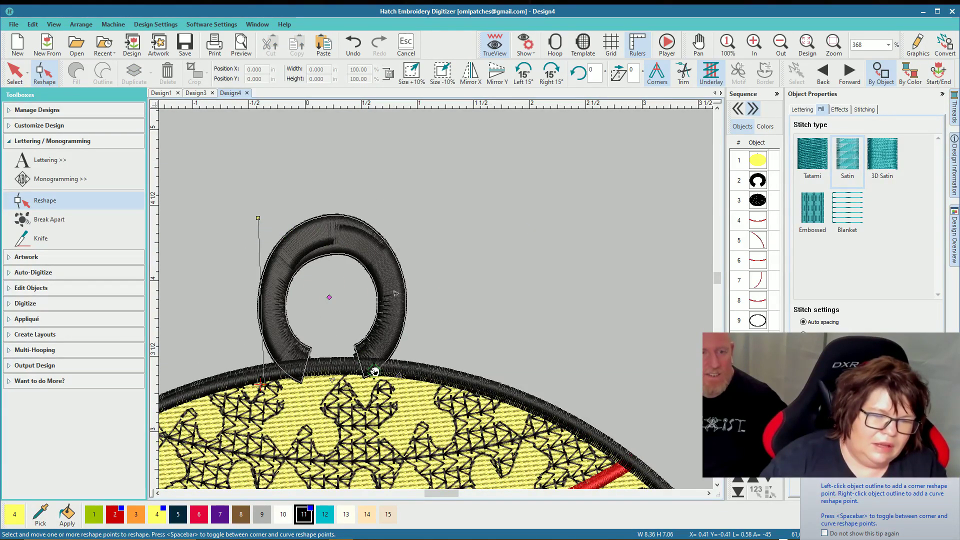
pyautogui.click(375, 372)
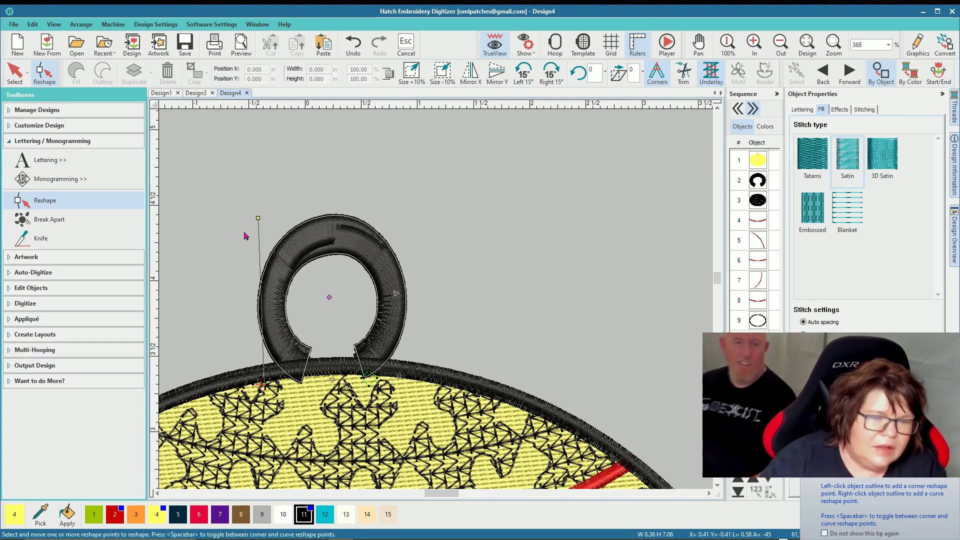
pyautogui.press('Escape')
pyautogui.press('Escape')
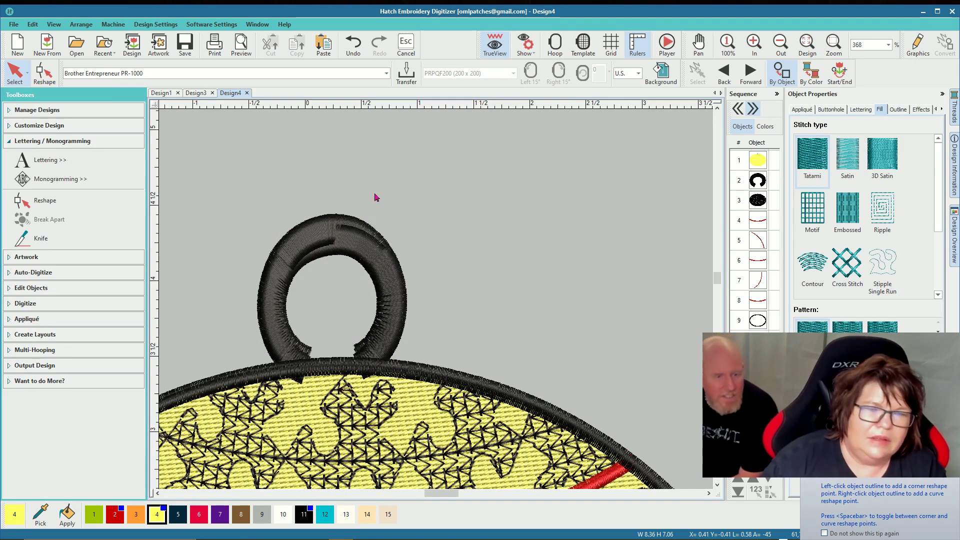
# Step: Review the whole ornament and the hanging loop's underlay and pull compensation settings
pyautogui.scroll(-1, 428, 304)
pyautogui.scroll(-4, 428, 304)
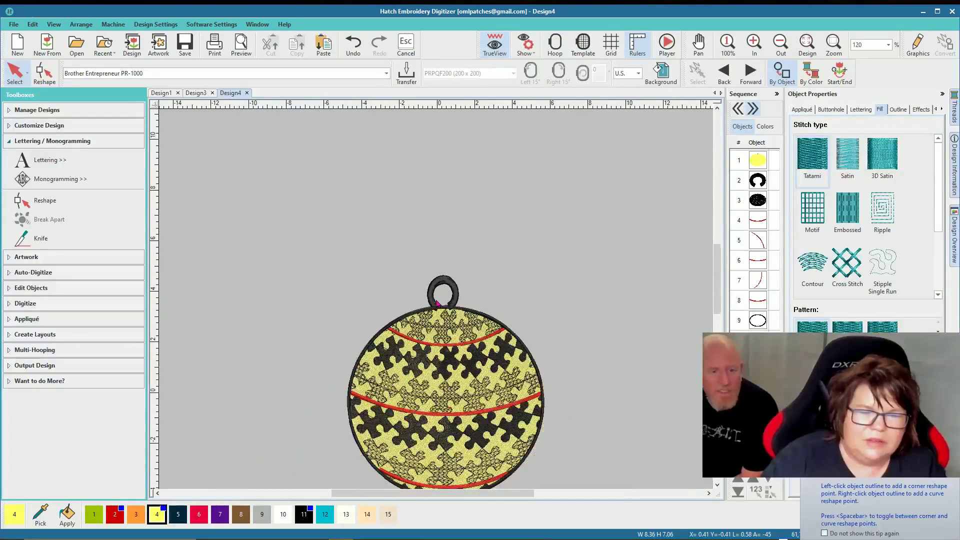
pyautogui.scroll(-2, 440, 310)
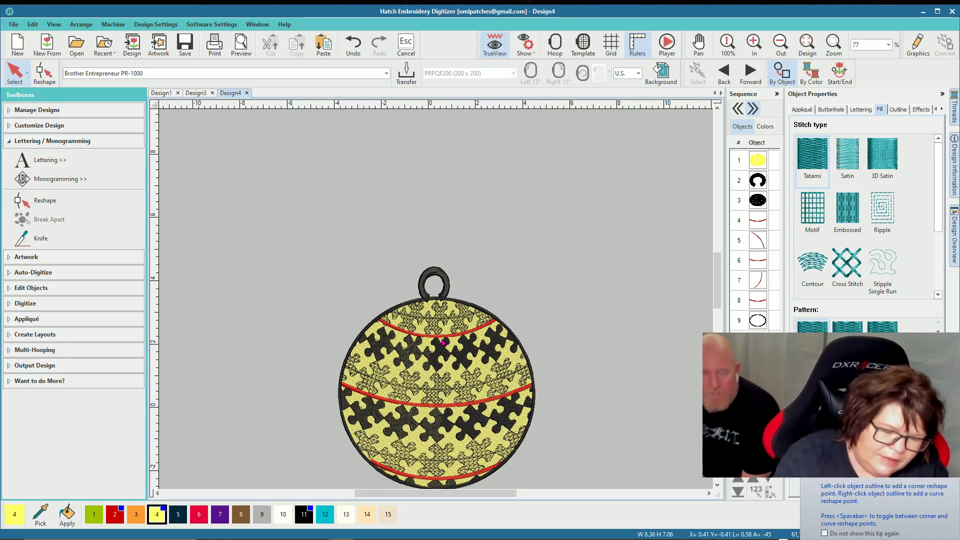
pyautogui.scroll(2, 442, 342)
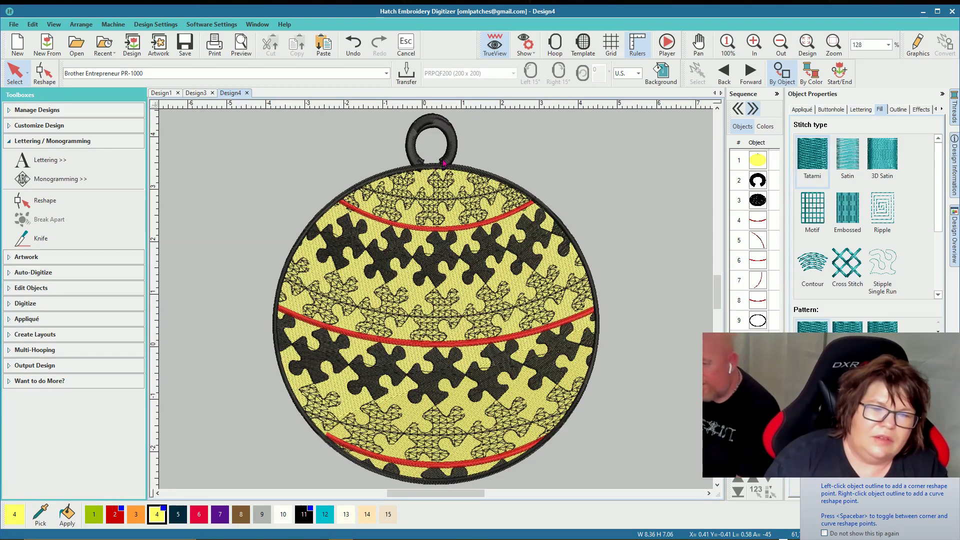
pyautogui.click(413, 135)
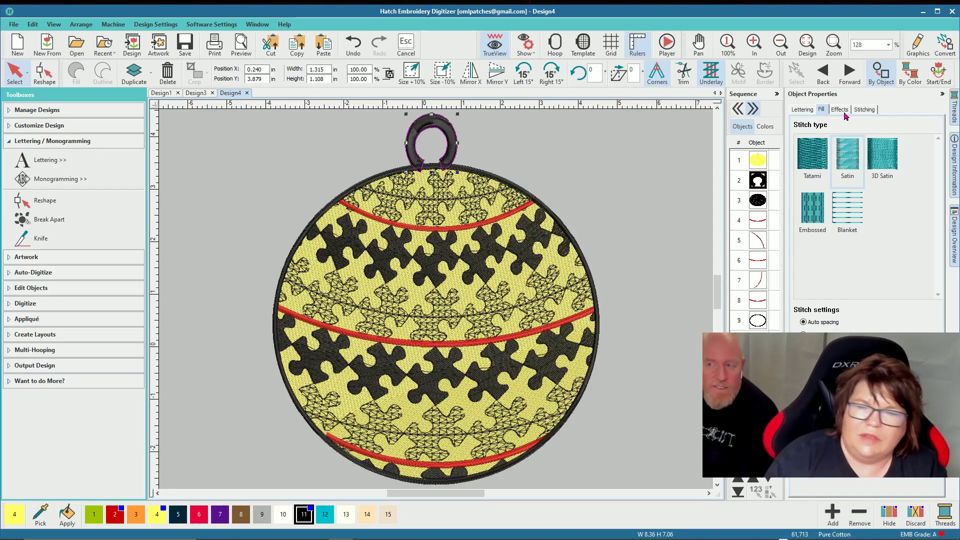
pyautogui.click(865, 109)
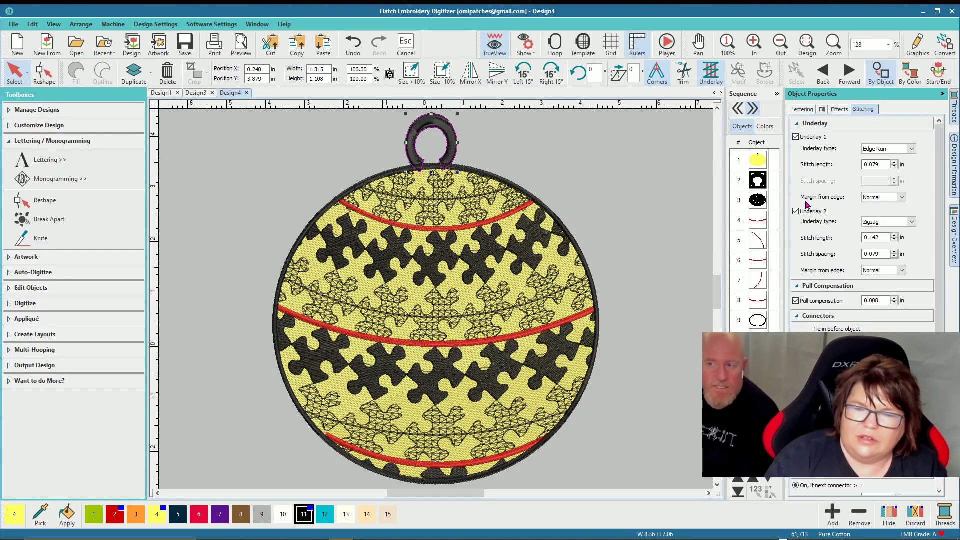
pyautogui.click(426, 139)
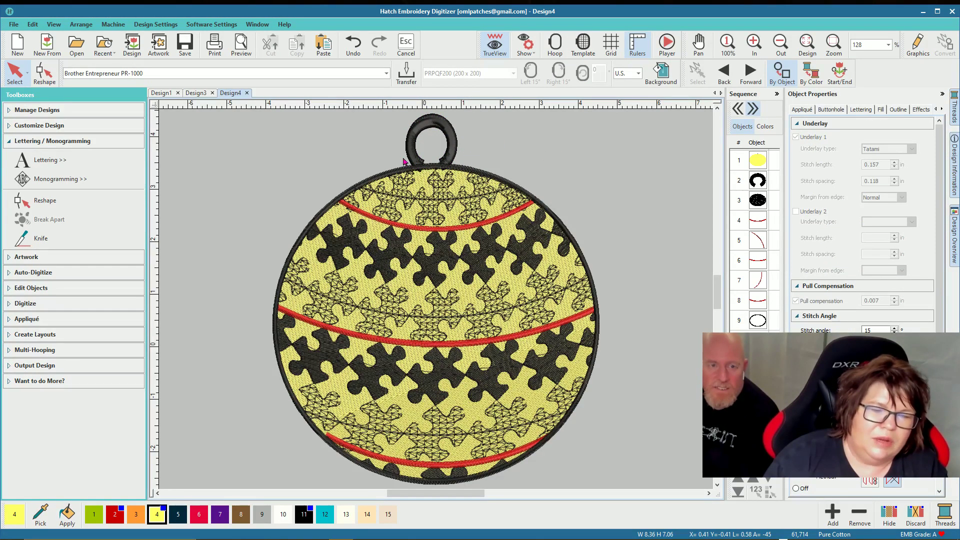
# Step: Frame the ornament with a rectangle about 11.81 by 8.76 in and convert it from a fill to a single-run outline
pyautogui.scroll(-4, 383, 337)
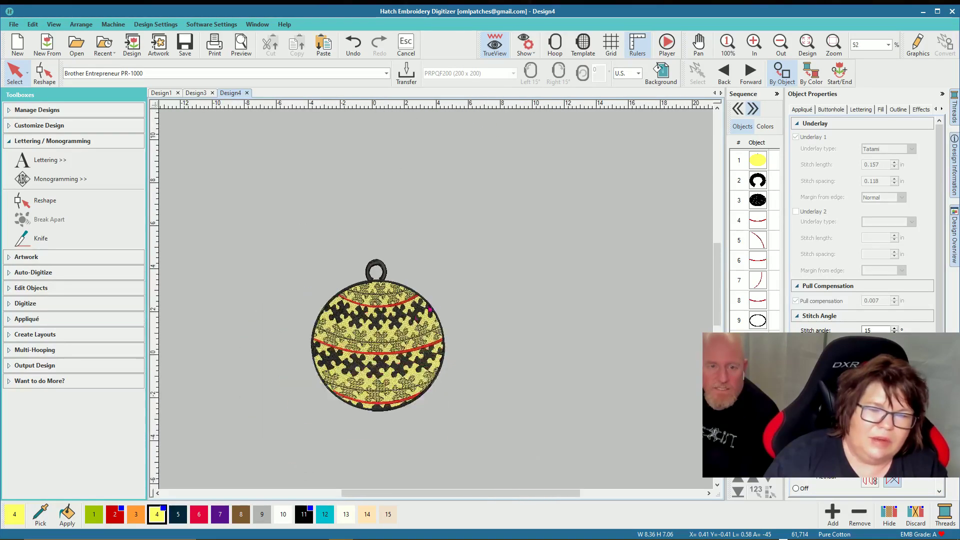
pyautogui.scroll(3, 437, 303)
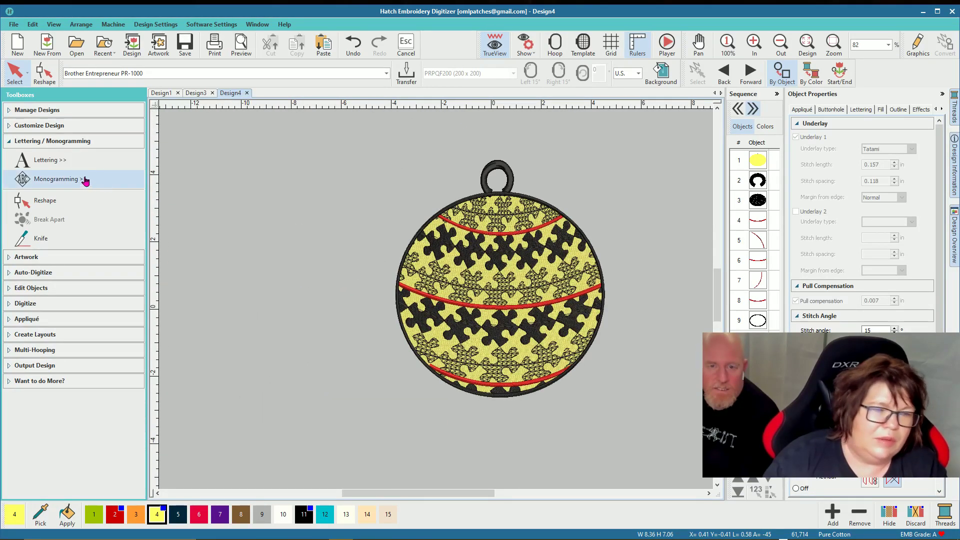
pyautogui.click(53, 142)
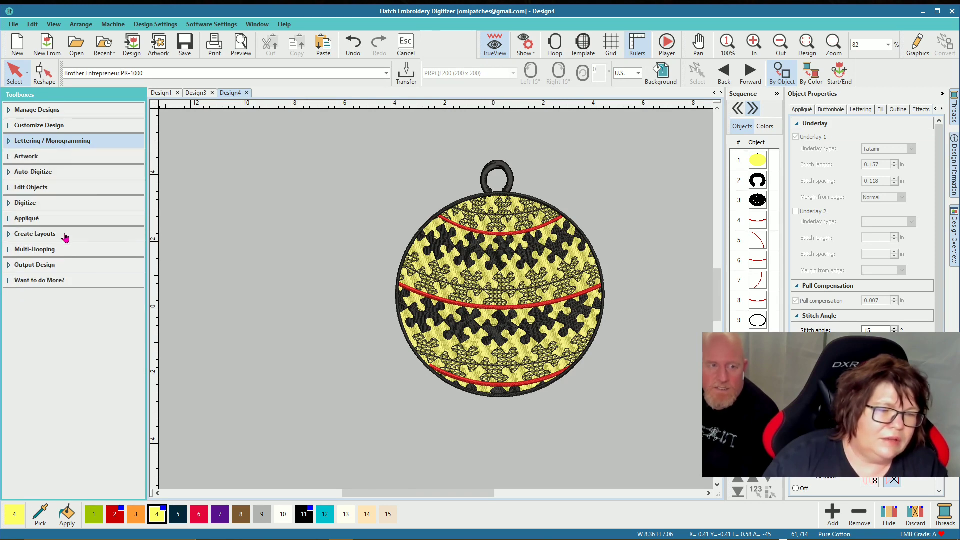
pyautogui.click(60, 202)
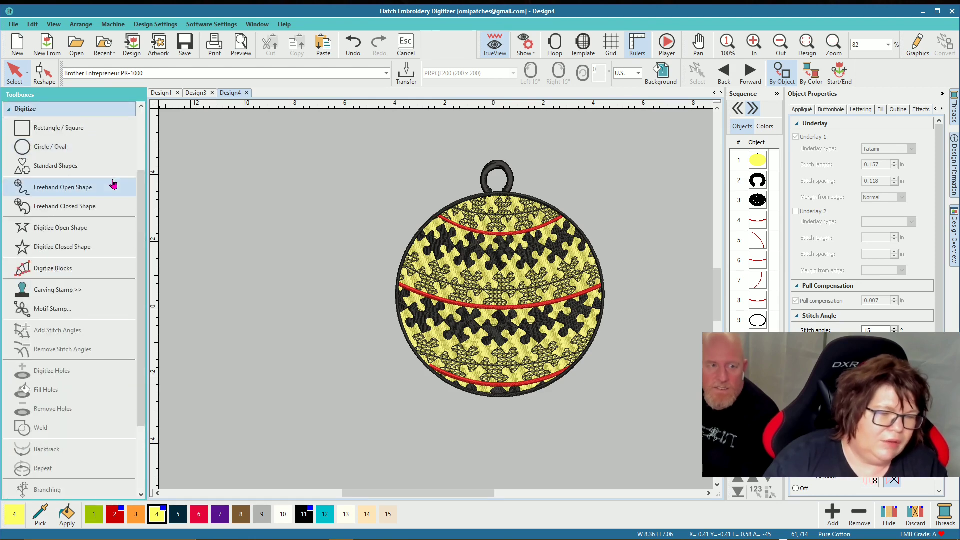
pyautogui.click(70, 129)
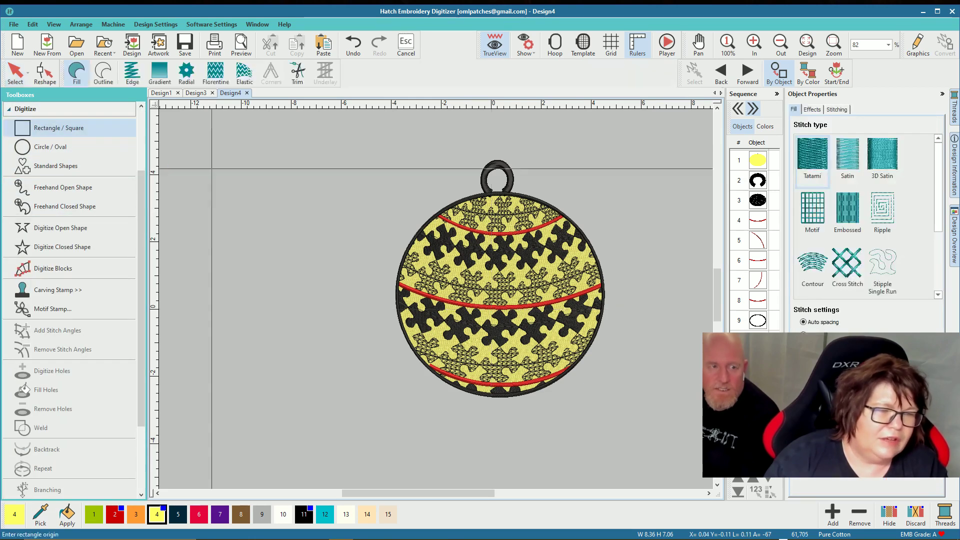
pyautogui.click(353, 143)
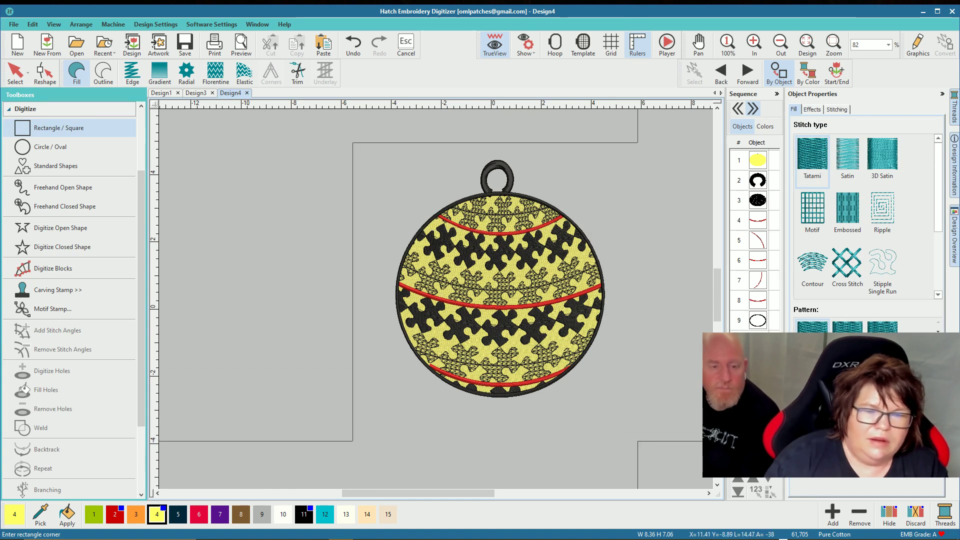
pyautogui.click(648, 437)
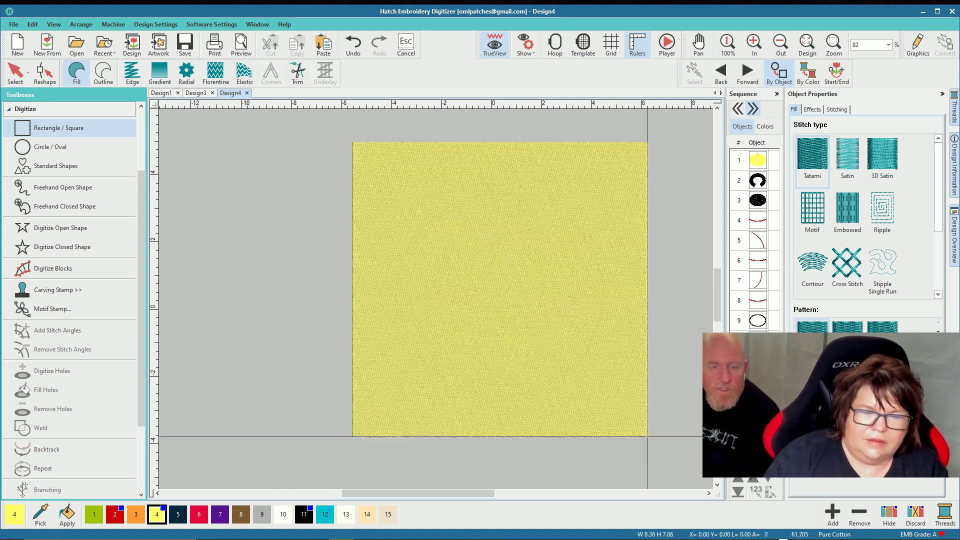
pyautogui.click(17, 77)
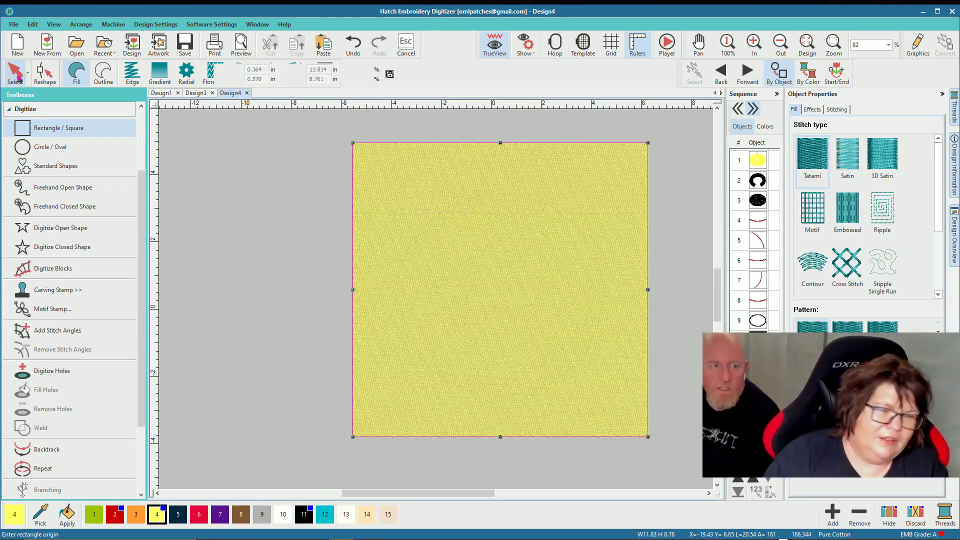
pyautogui.click(103, 75)
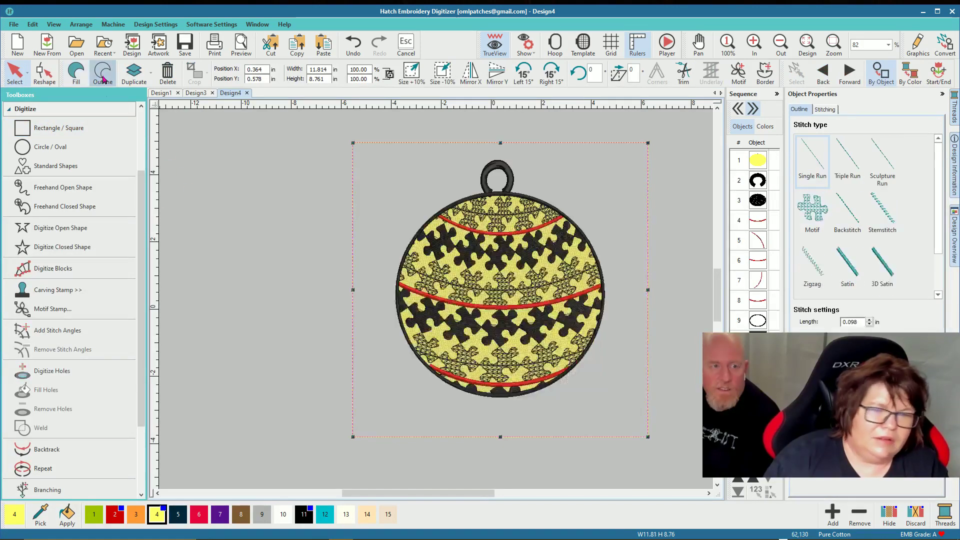
pyautogui.click(247, 243)
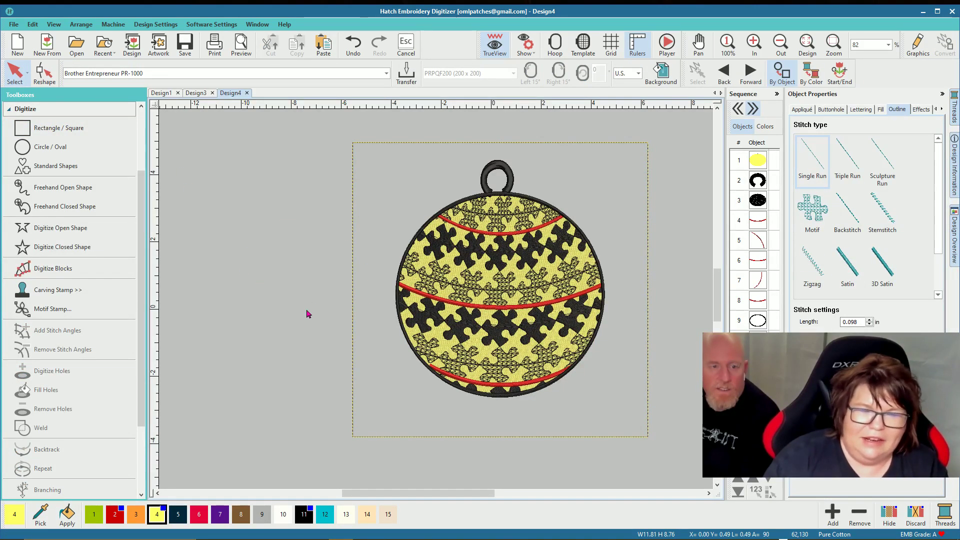
pyautogui.moveTo(426, 494); pyautogui.dragTo(451, 494)
pyautogui.moveTo(605, 467); pyautogui.dragTo(335, 212)
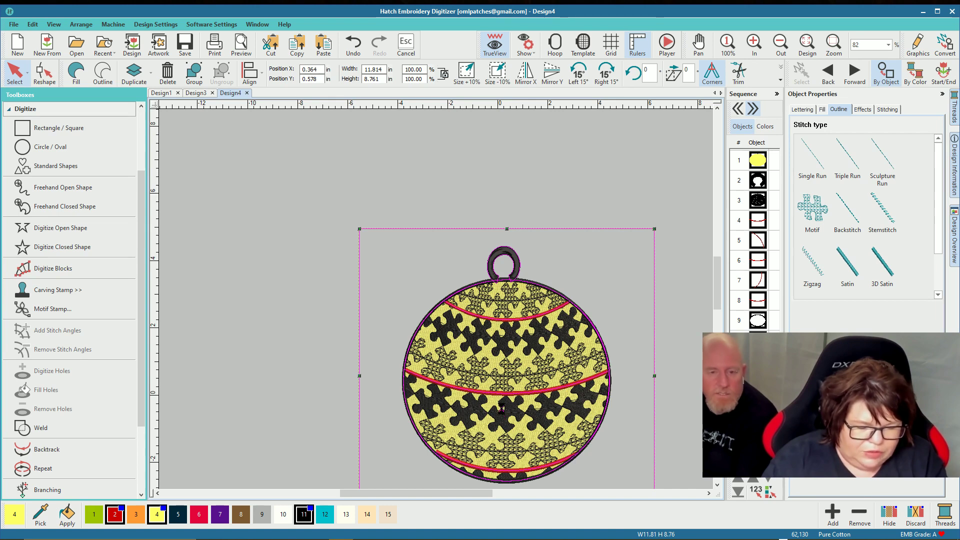
pyautogui.click(504, 413)
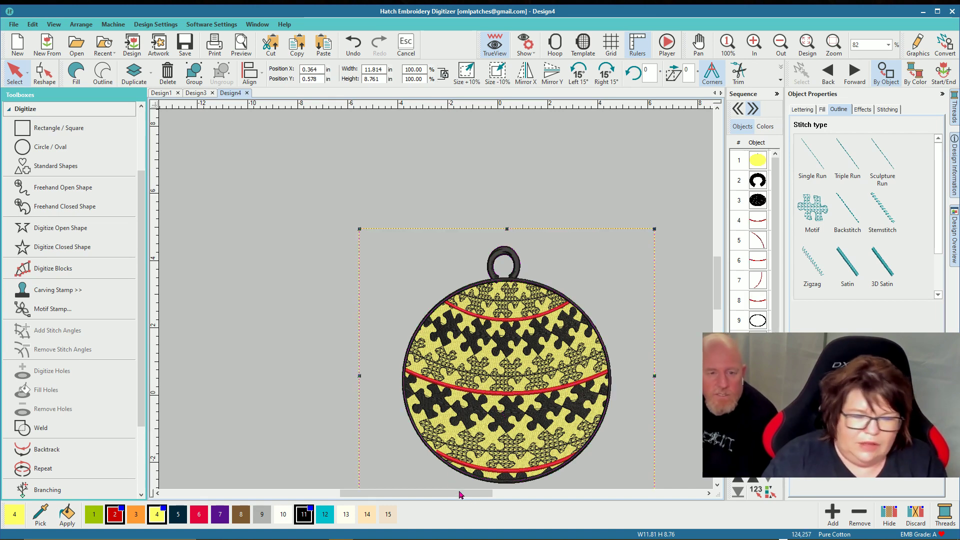
pyautogui.moveTo(461, 495); pyautogui.dragTo(545, 496)
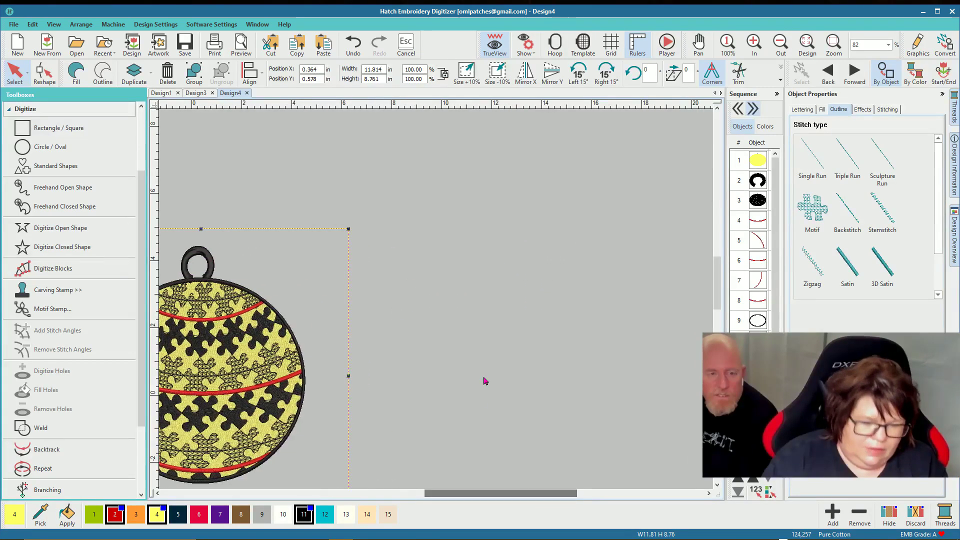
pyautogui.click(484, 367)
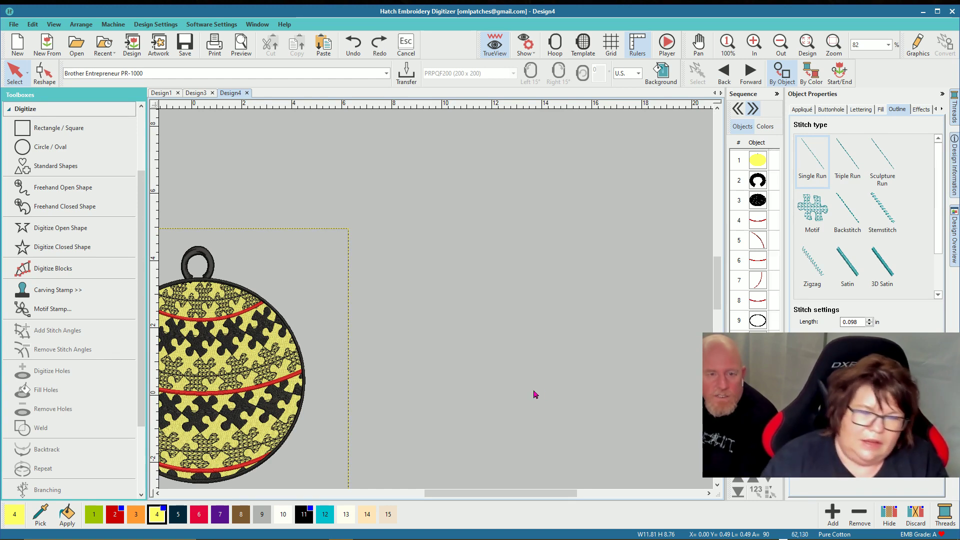
# Step: Duplicate the complete ornament with its rectangular frame and place the copy directly to the right of the original, at about X 12.35 in
pyautogui.scroll(-2, 437, 302)
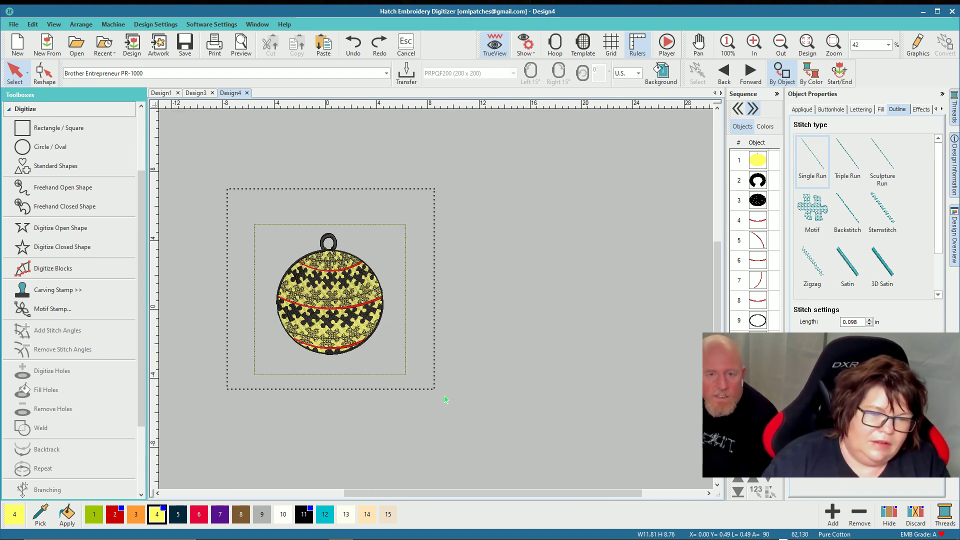
pyautogui.hotkey('ctrl', 'a')
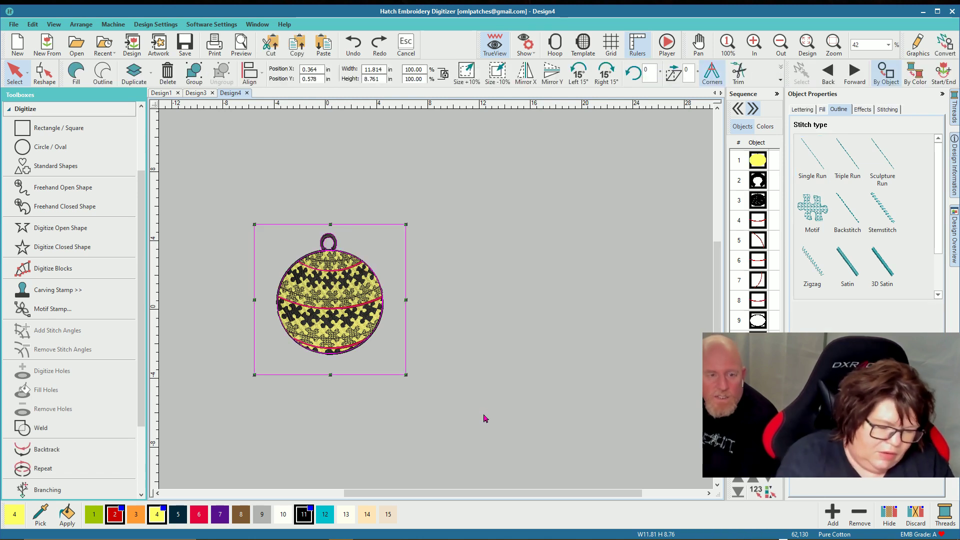
pyautogui.press('Escape')
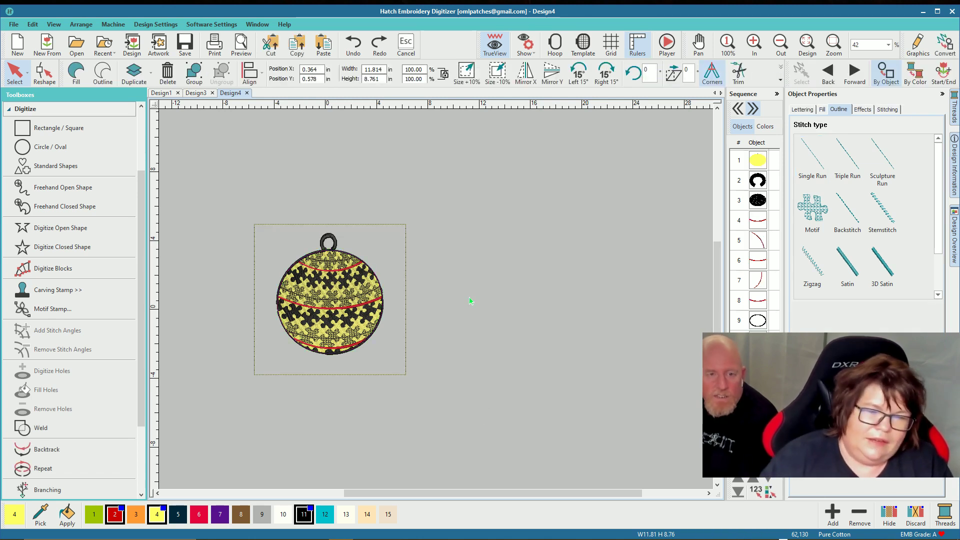
pyautogui.hotkey('ctrl', 'a')
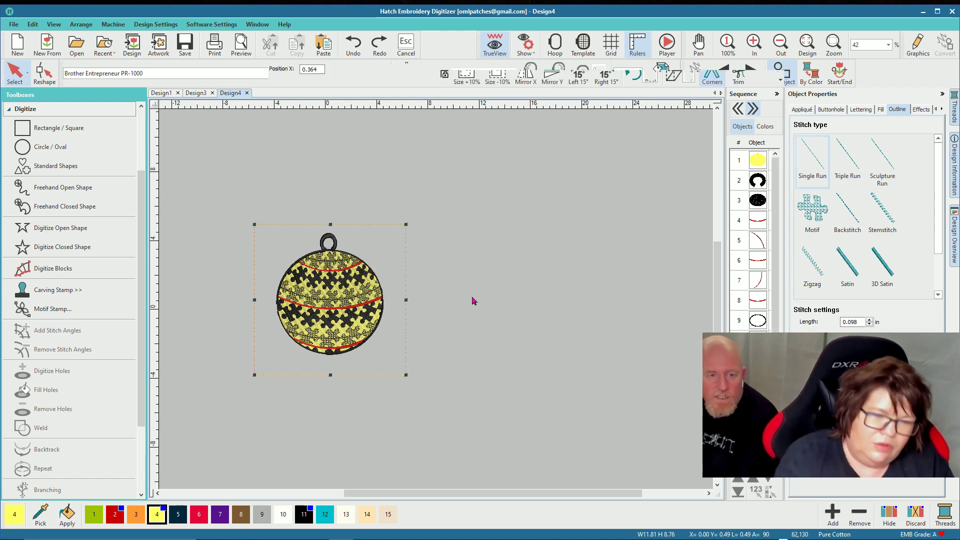
pyautogui.moveTo(326, 266); pyautogui.dragTo(481, 268)
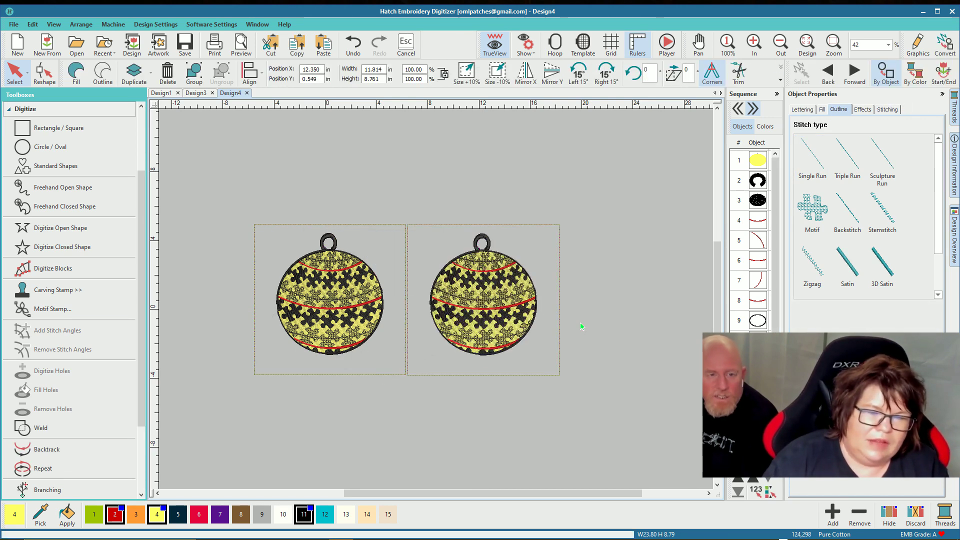
pyautogui.press('Escape')
# Step: Recolour the yellow Tatami background of the duplicate ornament with palette colour 6
pyautogui.scroll(2, 449, 323)
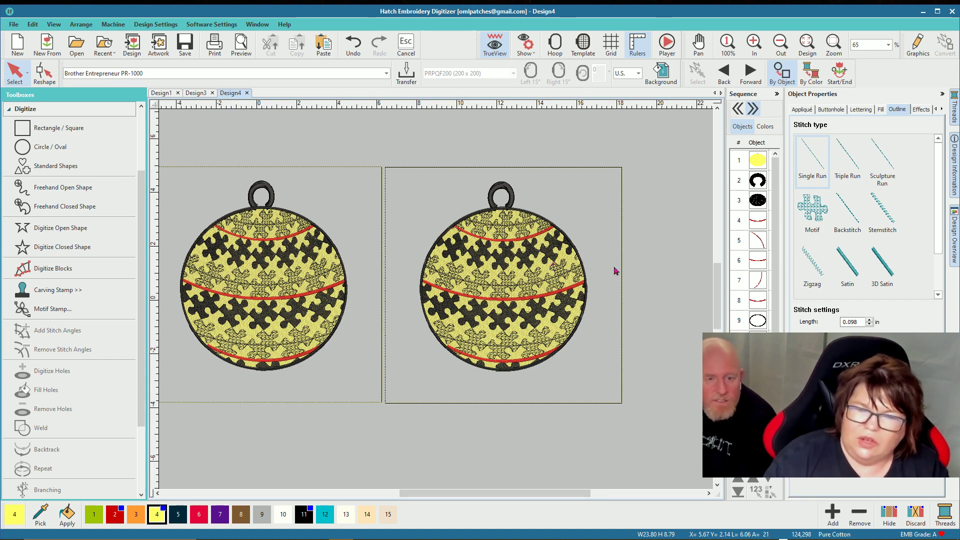
pyautogui.click(500, 361)
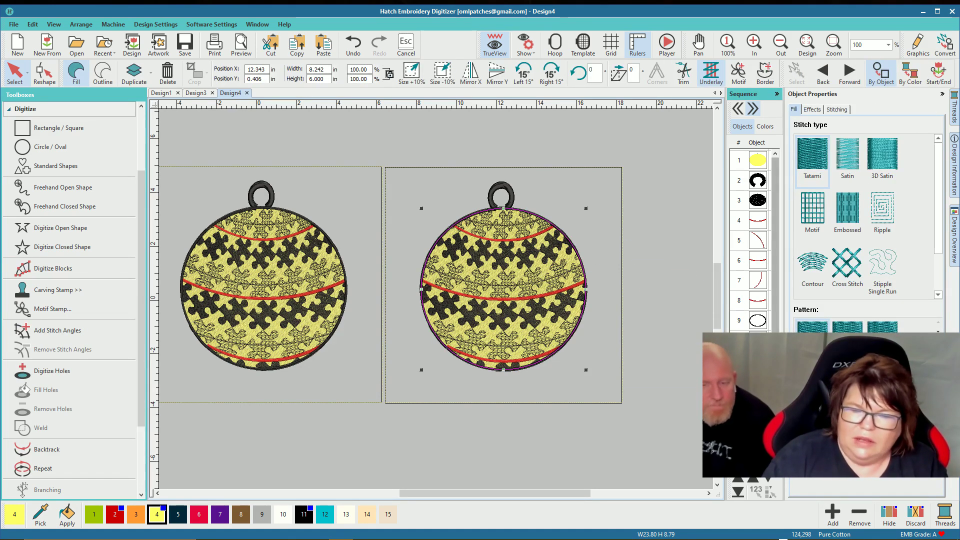
pyautogui.click(812, 209)
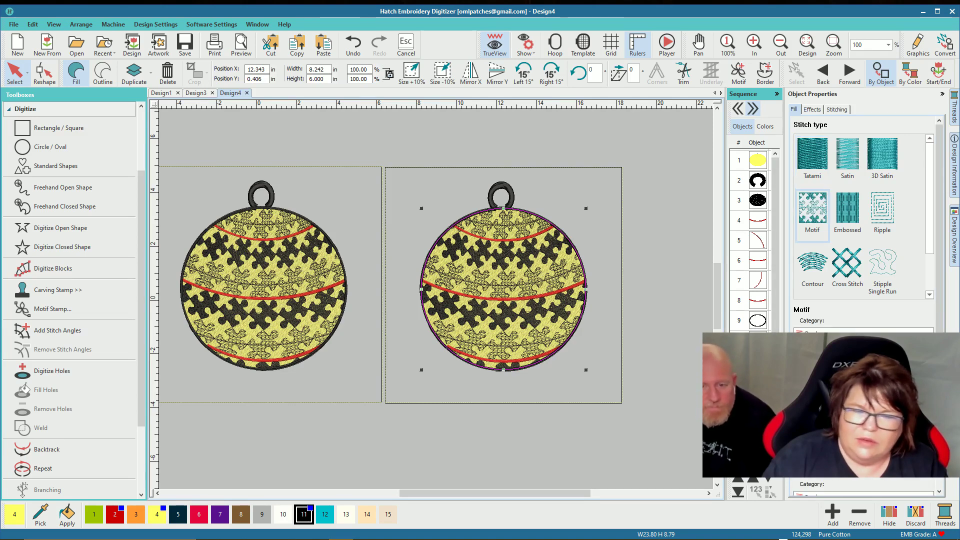
pyautogui.click(812, 155)
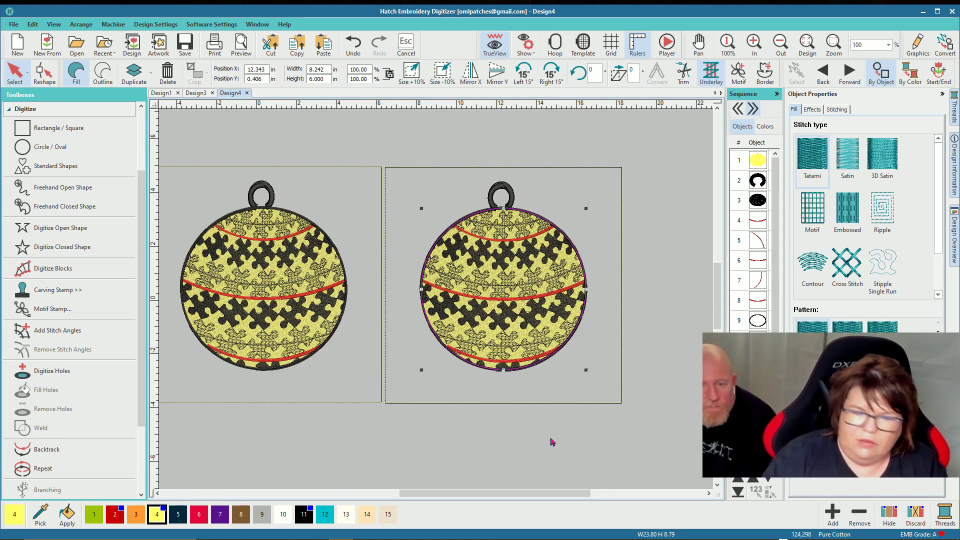
pyautogui.click(200, 514)
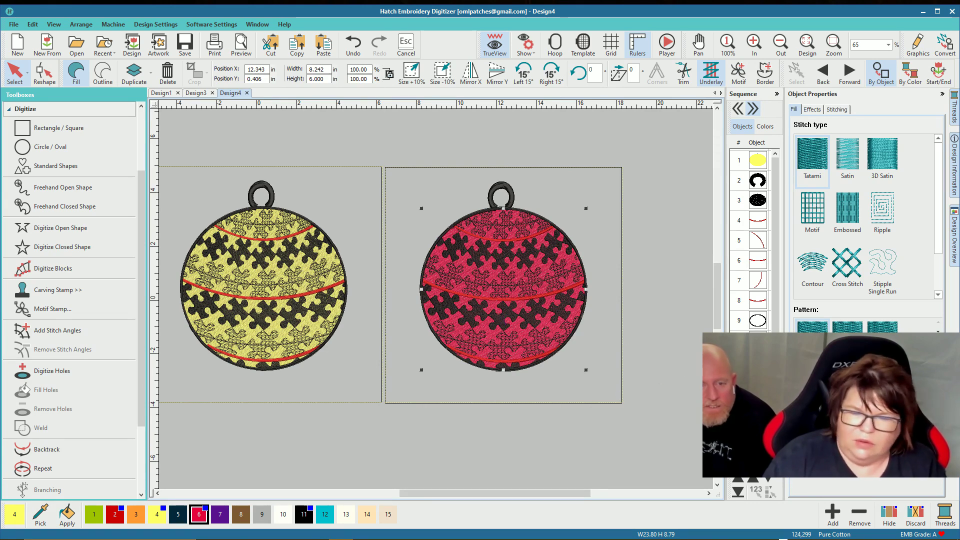
# Step: Recolour the red curved satin bands across the duplicate ornament with palette colour 4
pyautogui.click(504, 229)
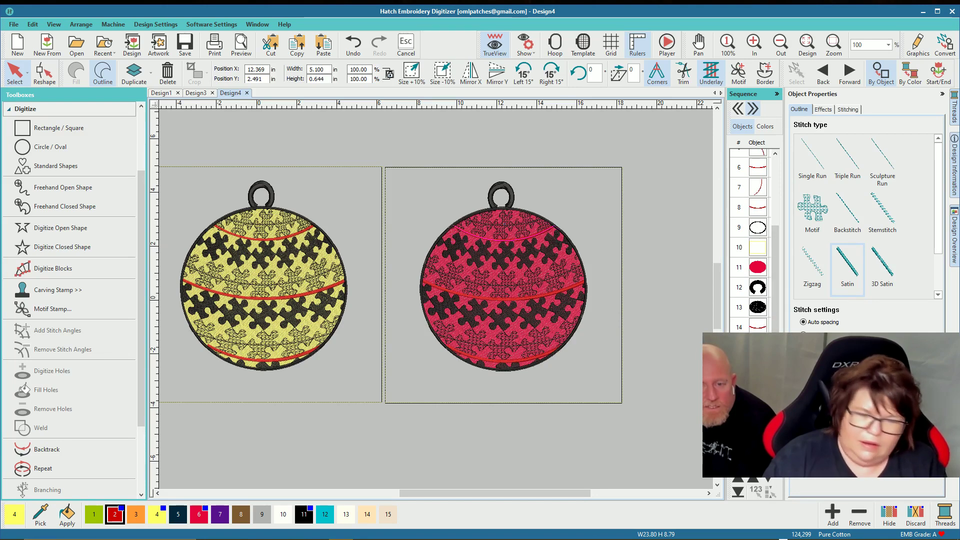
pyautogui.keyDown('ctrl'); pyautogui.click(503, 356); pyautogui.keyUp('ctrl')
pyautogui.click(156, 514)
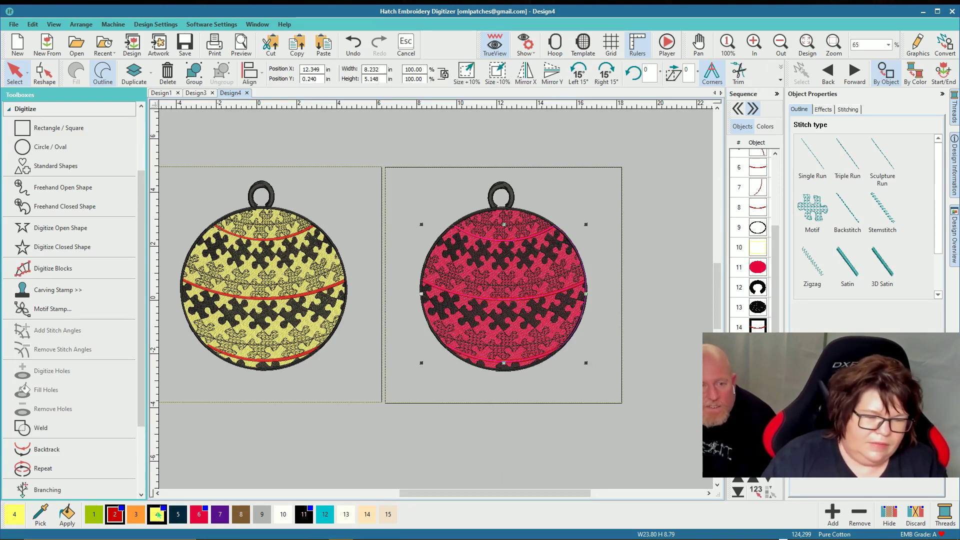
pyautogui.click(294, 437)
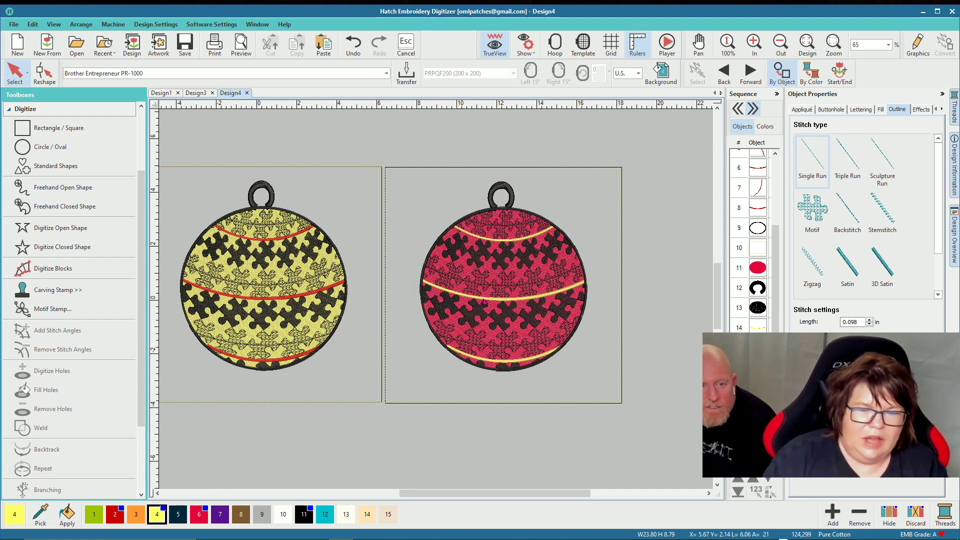
# Step: Duplicate the yellow ornament without its frame and place the copy beyond the red ornament, at about X 25.85 in
pyautogui.scroll(-2, 478, 281)
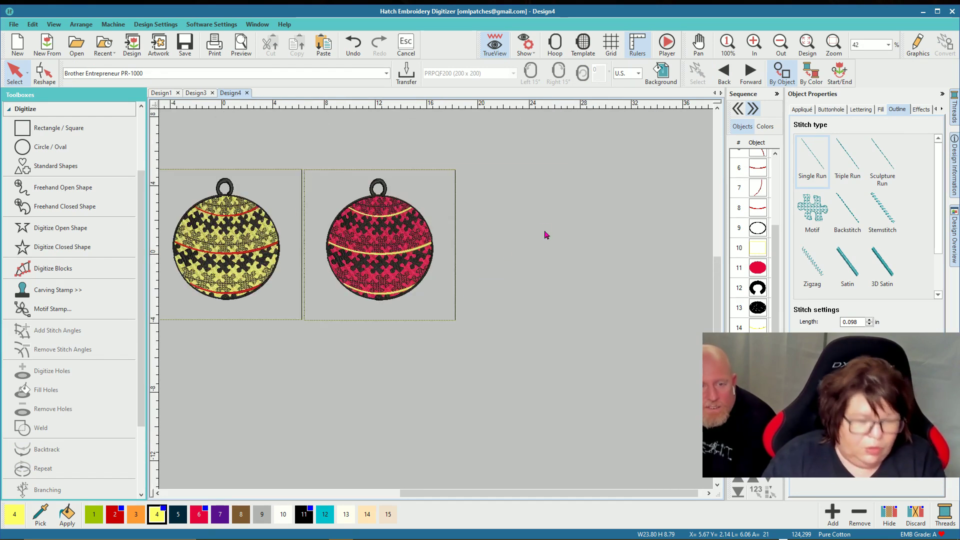
pyautogui.press('Tab')
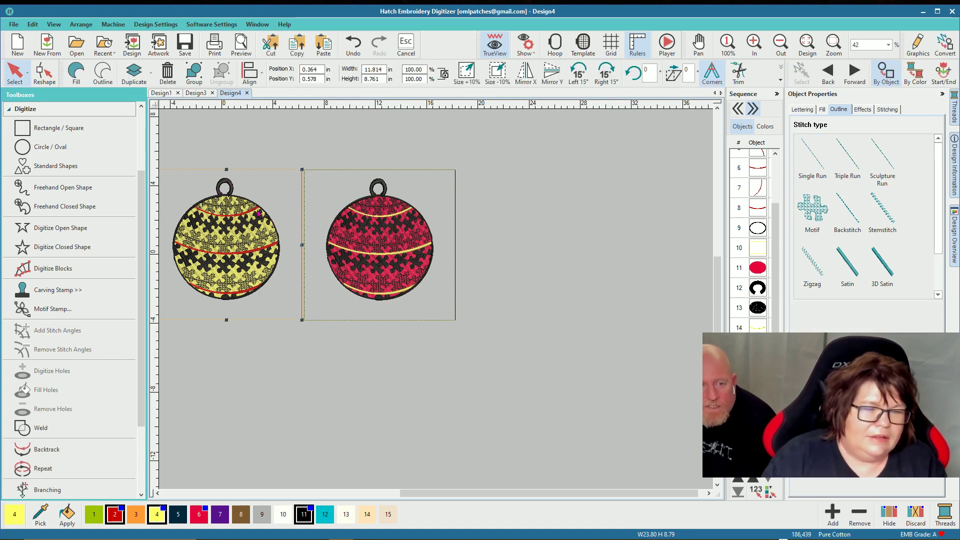
pyautogui.hotkey('ctrl', 'v')
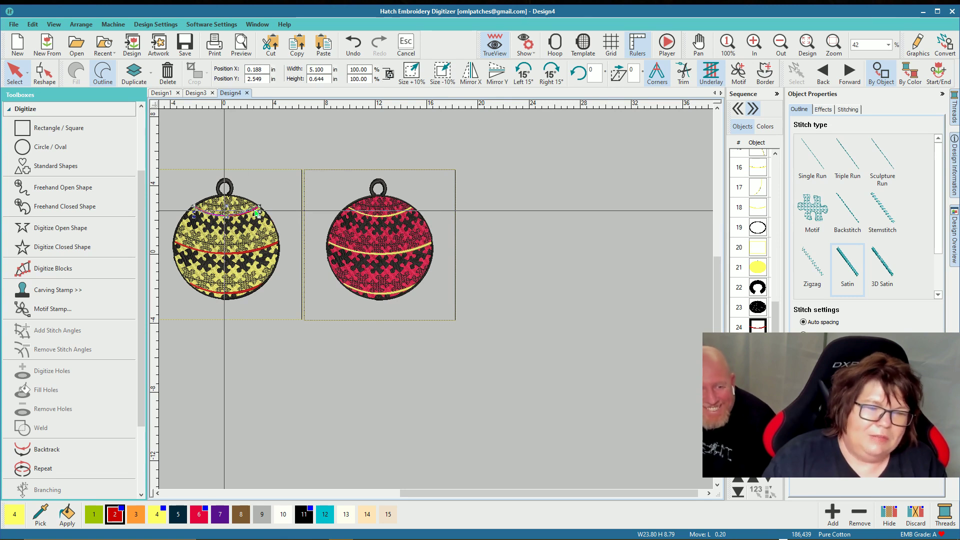
pyautogui.click(256, 213)
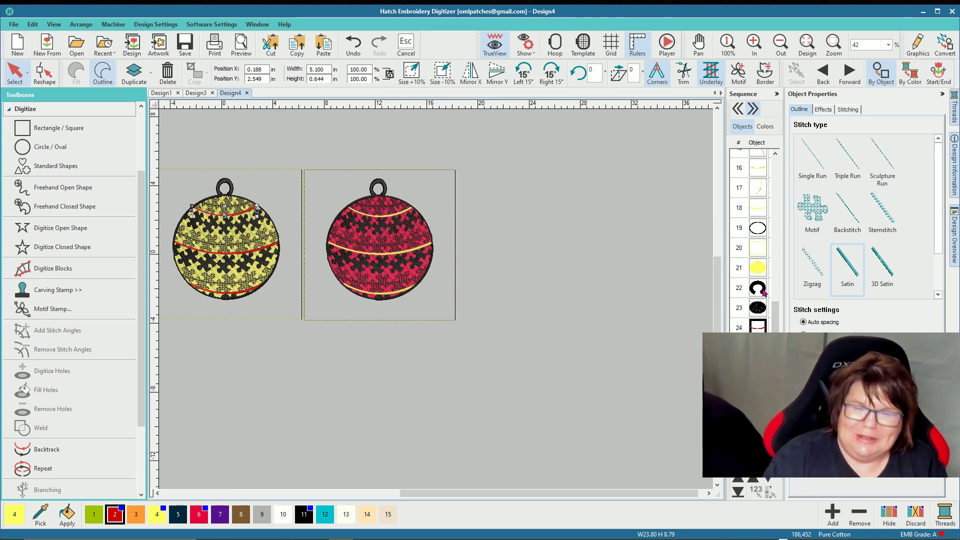
pyautogui.click(757, 268)
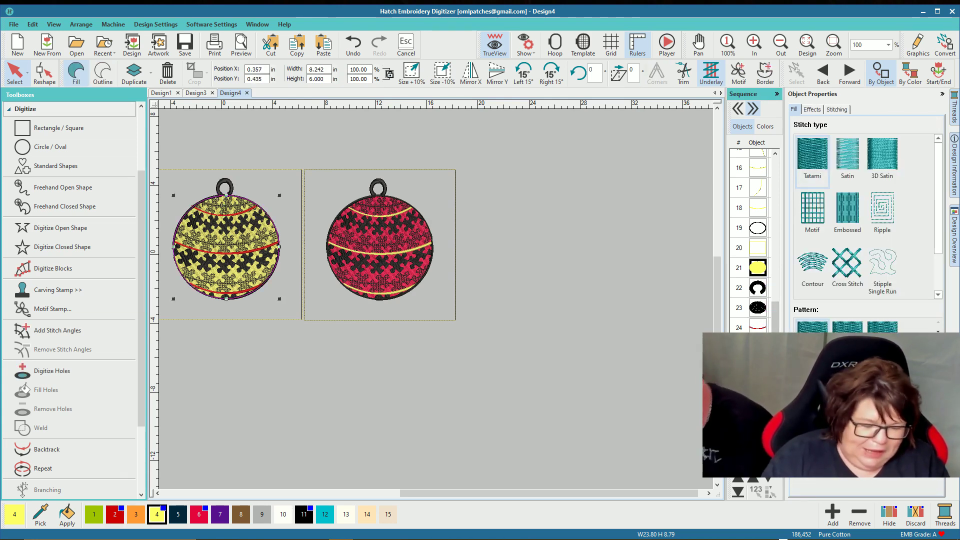
pyautogui.keyDown('shift'); pyautogui.click(757, 327); pyautogui.keyUp('shift')
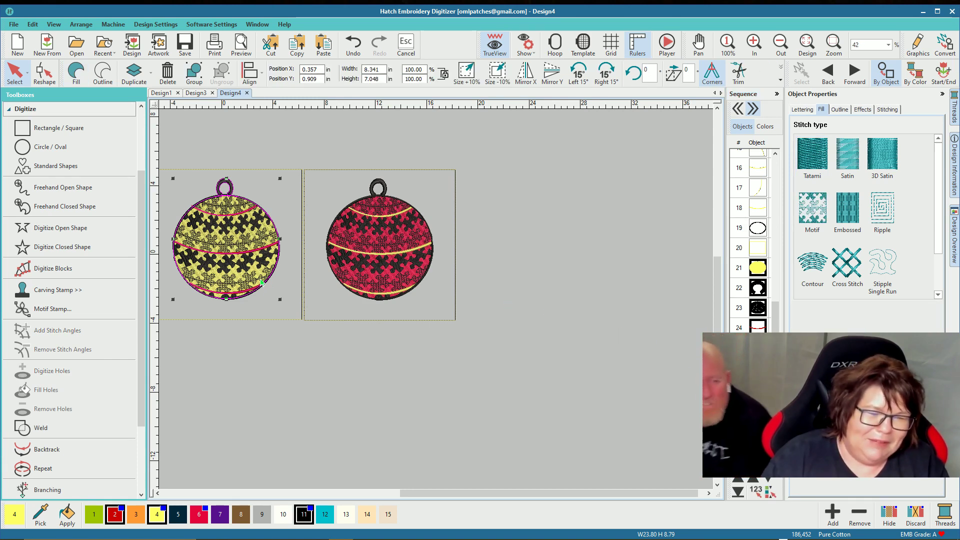
pyautogui.moveTo(261, 282); pyautogui.dragTo(582, 291)
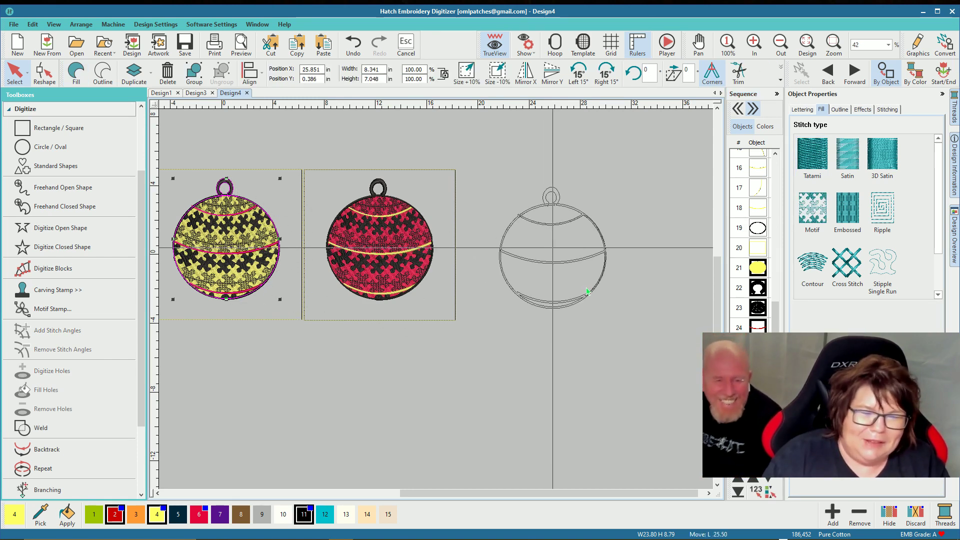
# Step: Move the red ornament's rectangular frame over the first ornament and recolour it with palette colour 11
pyautogui.click(305, 316)
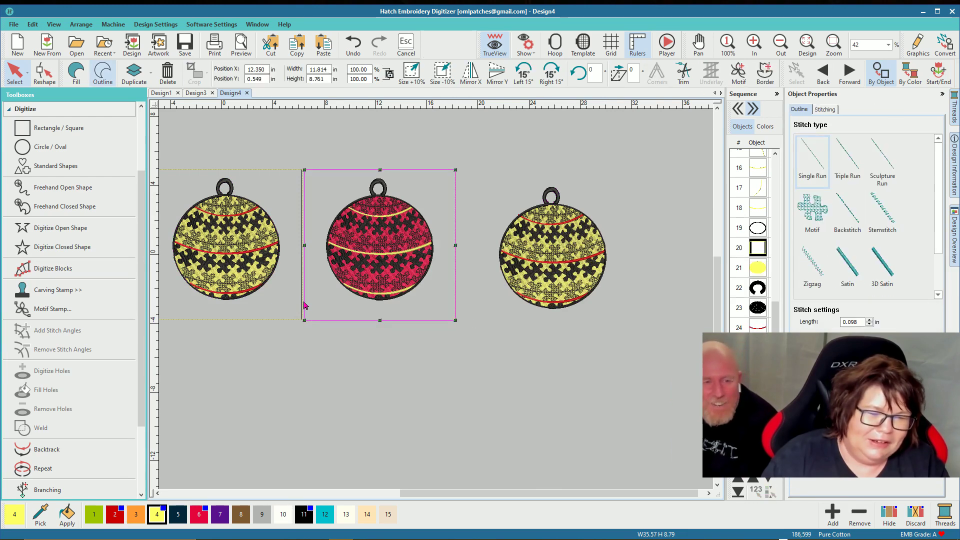
pyautogui.moveTo(304, 306); pyautogui.dragTo(536, 327)
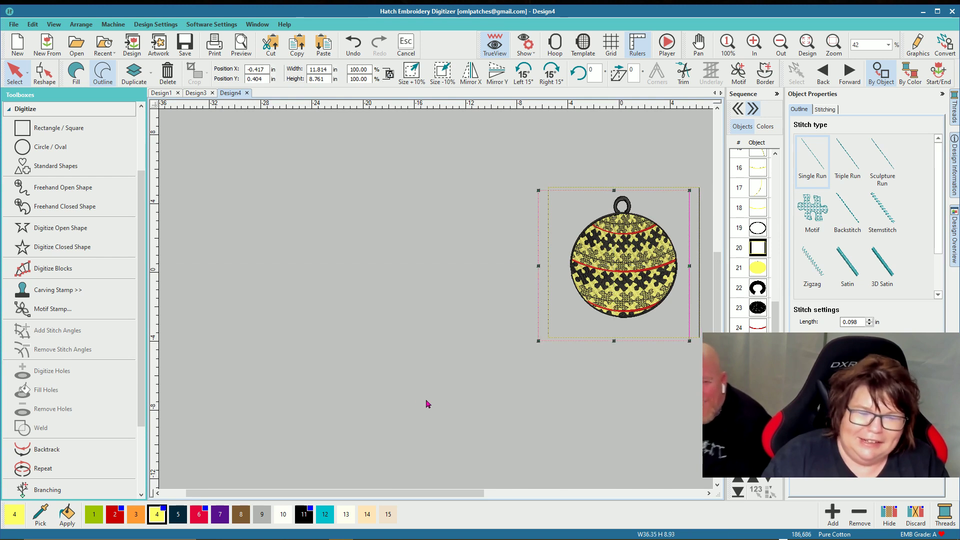
pyautogui.moveTo(444, 492); pyautogui.dragTo(637, 492)
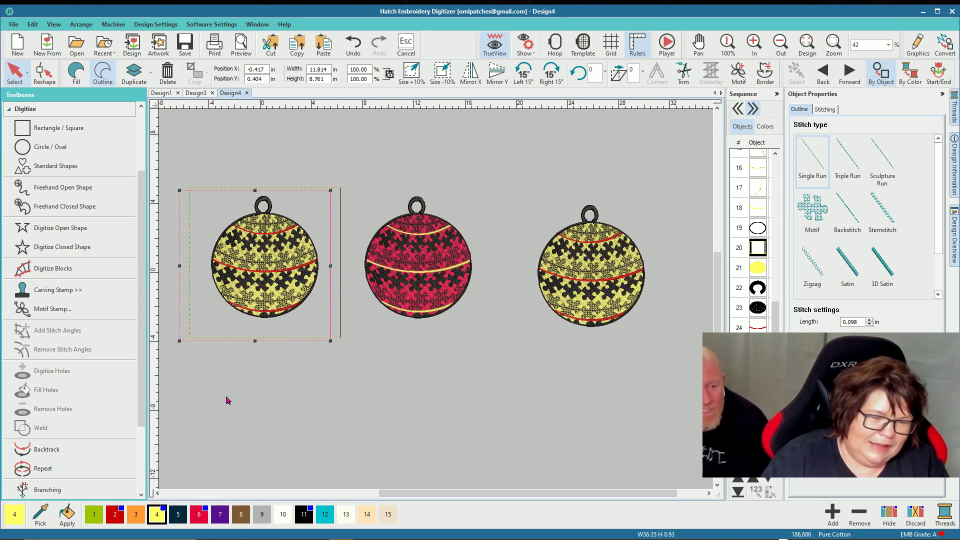
pyautogui.click(305, 511)
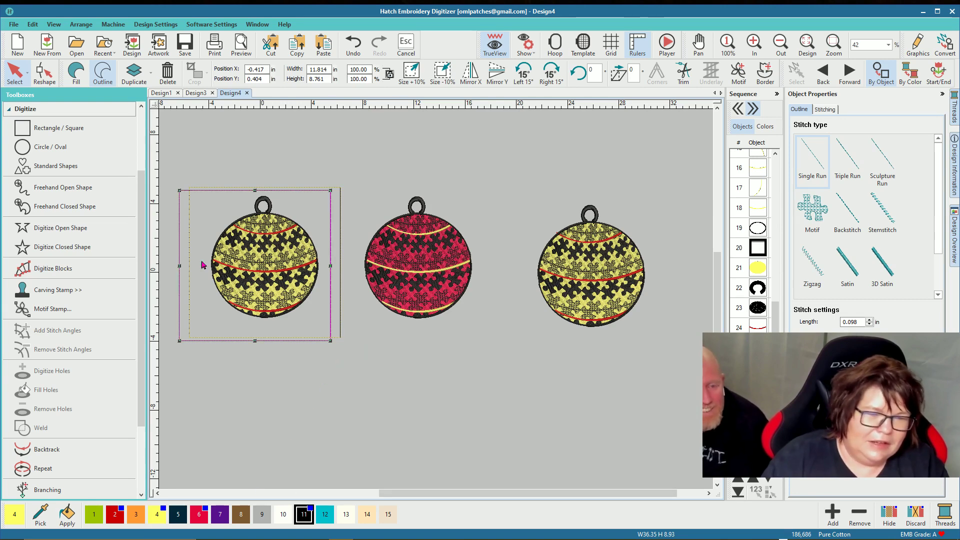
# Step: Move the overlapping frames so the yellow one encloses the red ornament and the black one encloses the third ornament
pyautogui.click(191, 283)
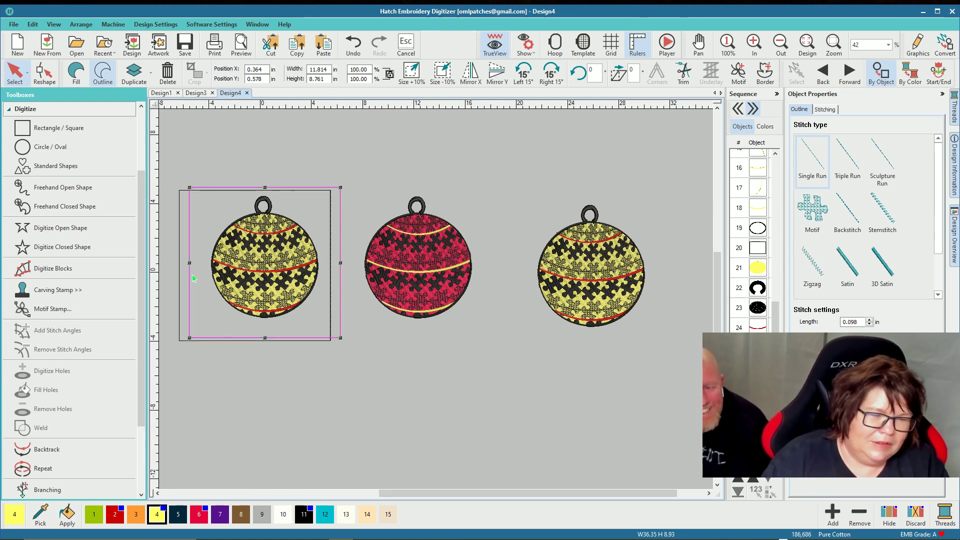
pyautogui.moveTo(194, 278); pyautogui.dragTo(343, 279)
pyautogui.click(178, 326)
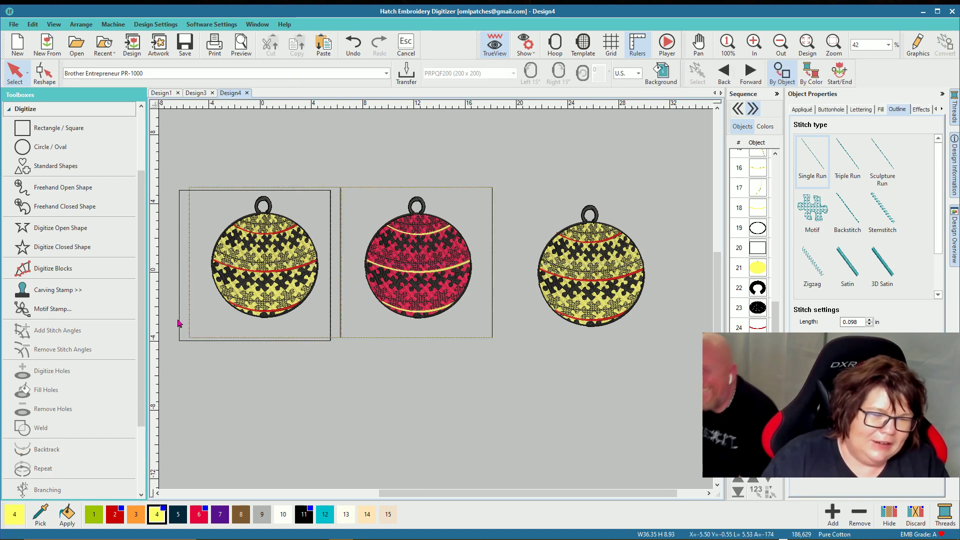
pyautogui.click(179, 313)
pyautogui.moveTo(179, 298); pyautogui.dragTo(494, 297)
pyautogui.click(571, 382)
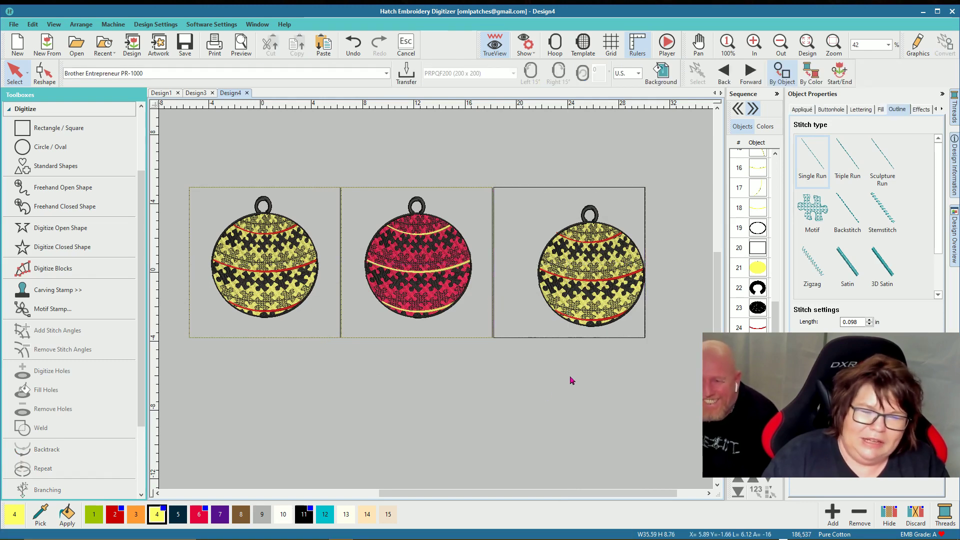
# Step: Move the third ornament and its circular satin border towards the centre of its frame, at about X 23.9 in
pyautogui.click(757, 270)
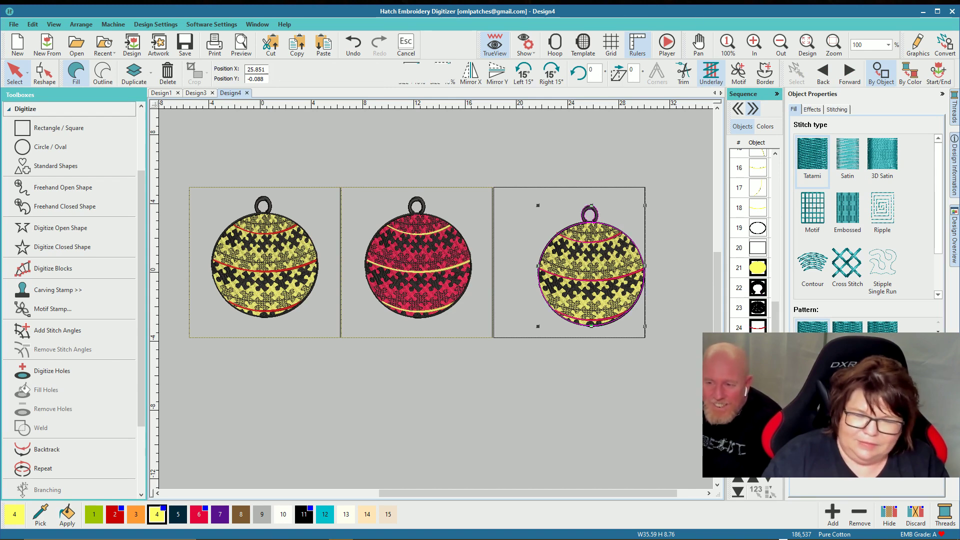
pyautogui.keyDown('shift'); pyautogui.click(758, 326); pyautogui.keyUp('shift')
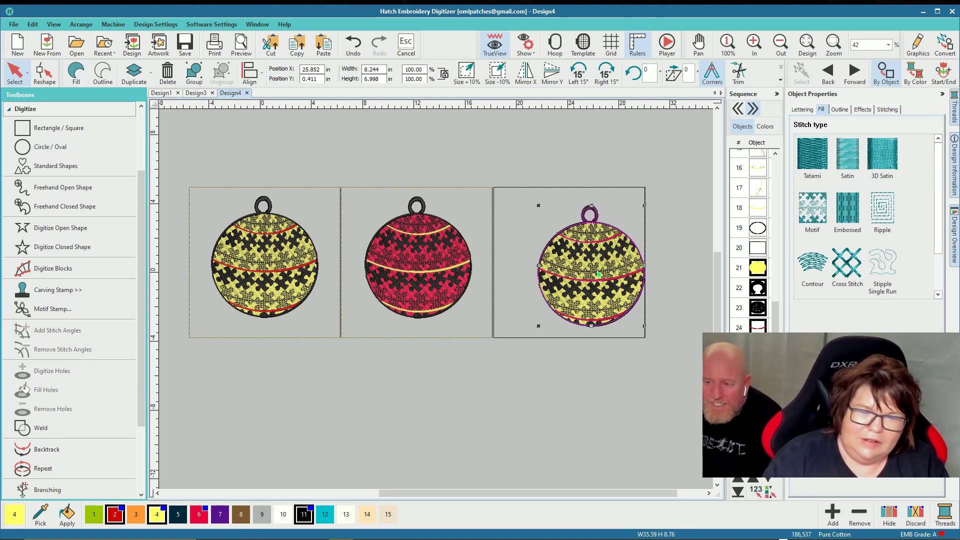
pyautogui.moveTo(627, 283); pyautogui.dragTo(597, 283)
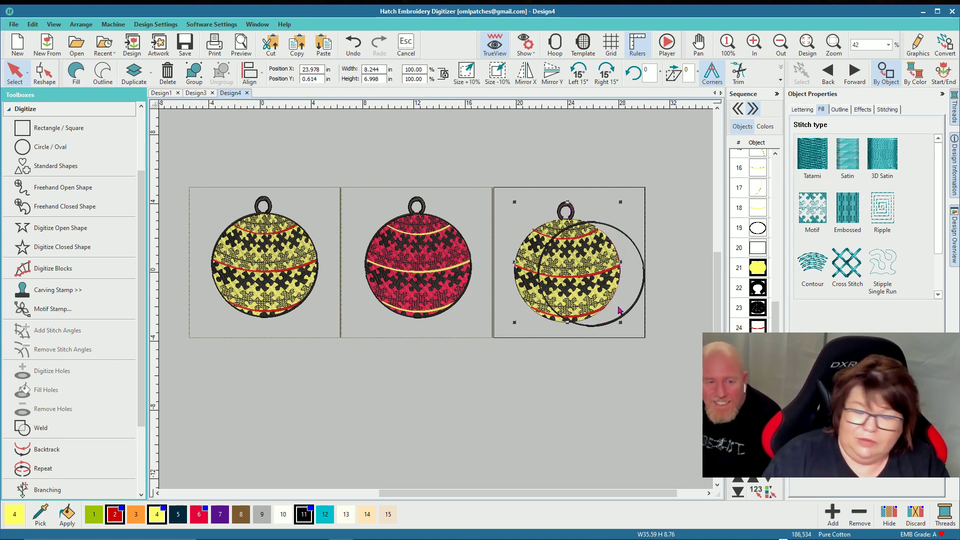
pyautogui.click(625, 314)
pyautogui.moveTo(628, 313); pyautogui.dragTo(578, 314)
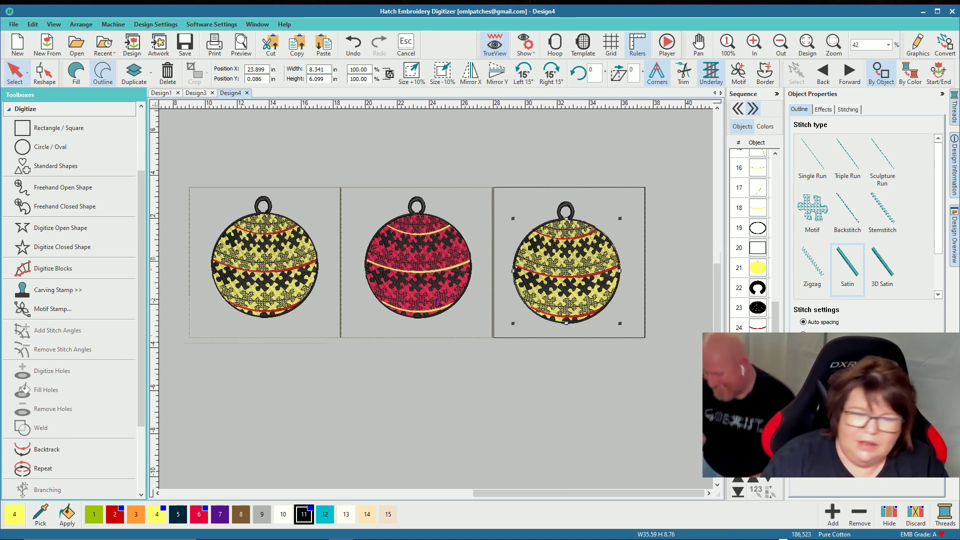
pyautogui.scroll(1, 580, 308)
pyautogui.scroll(-2, 436, 302)
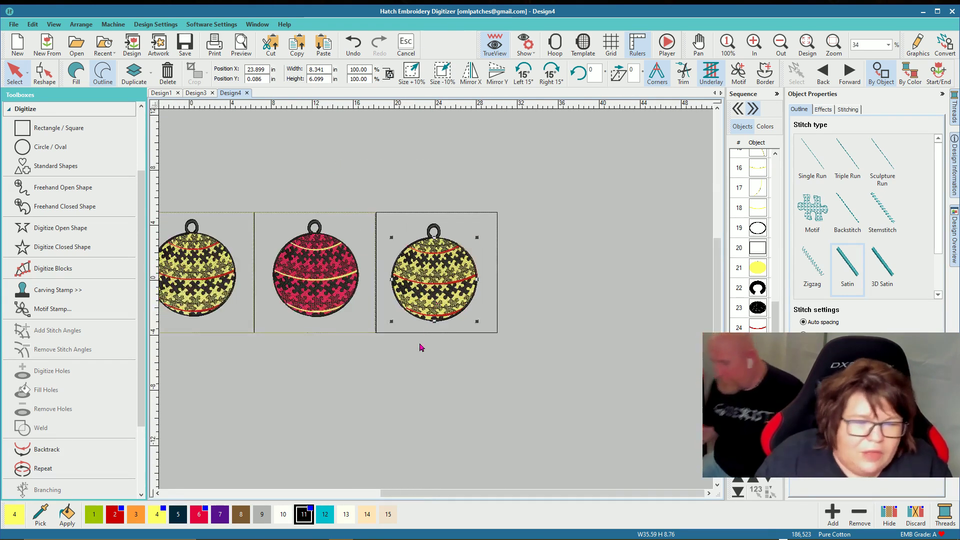
pyautogui.click(418, 365)
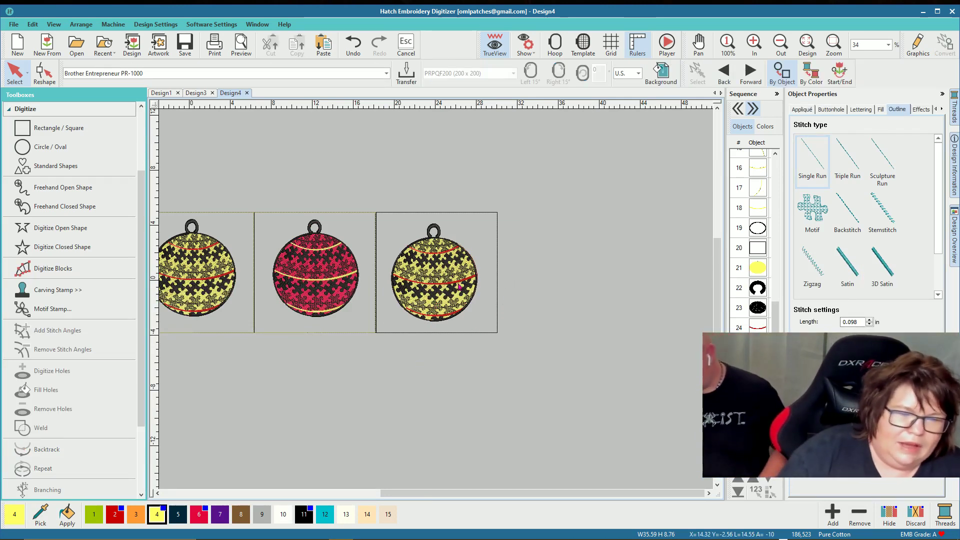
# Step: Recolour the third ornament's Tatami background with palette colour 11 and its puzzle motif fill with palette colour 2
pyautogui.click(760, 269)
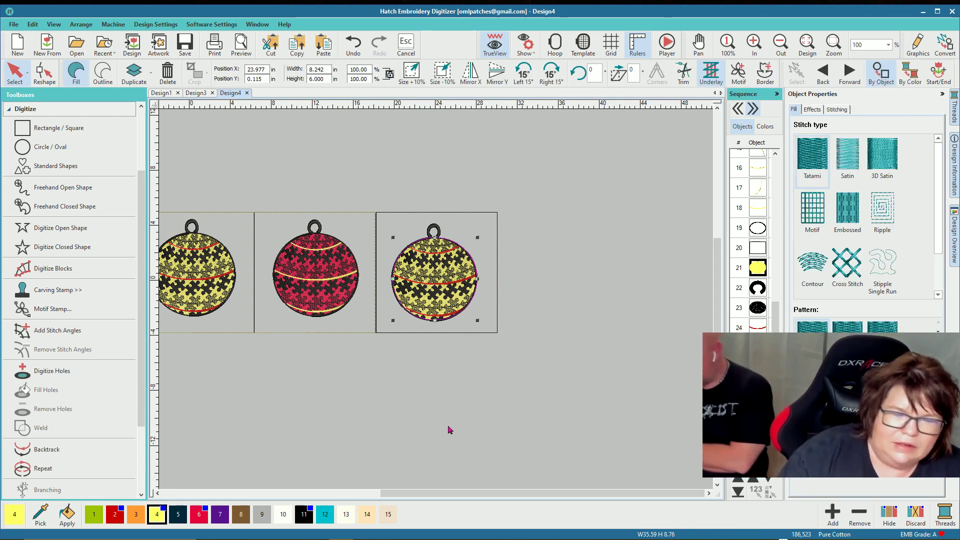
pyautogui.click(304, 512)
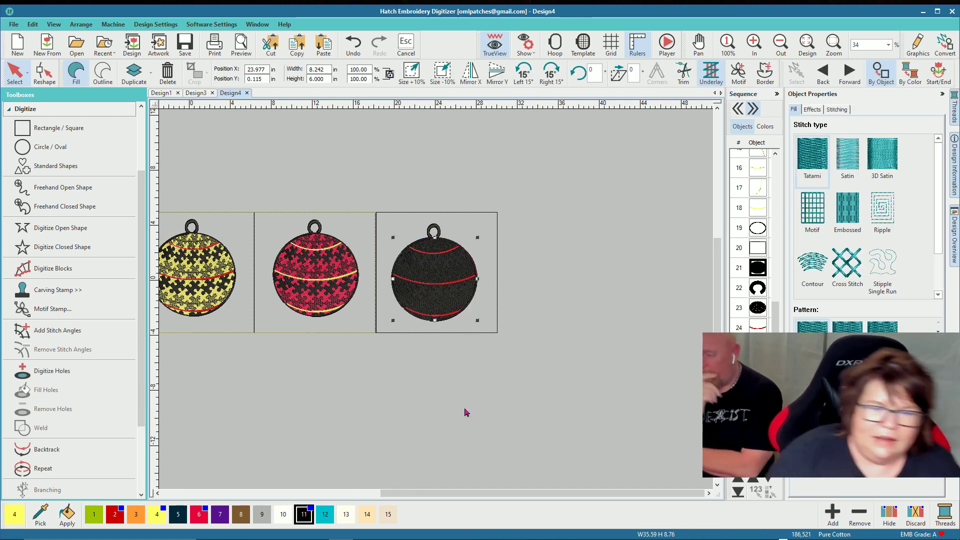
pyautogui.click(759, 307)
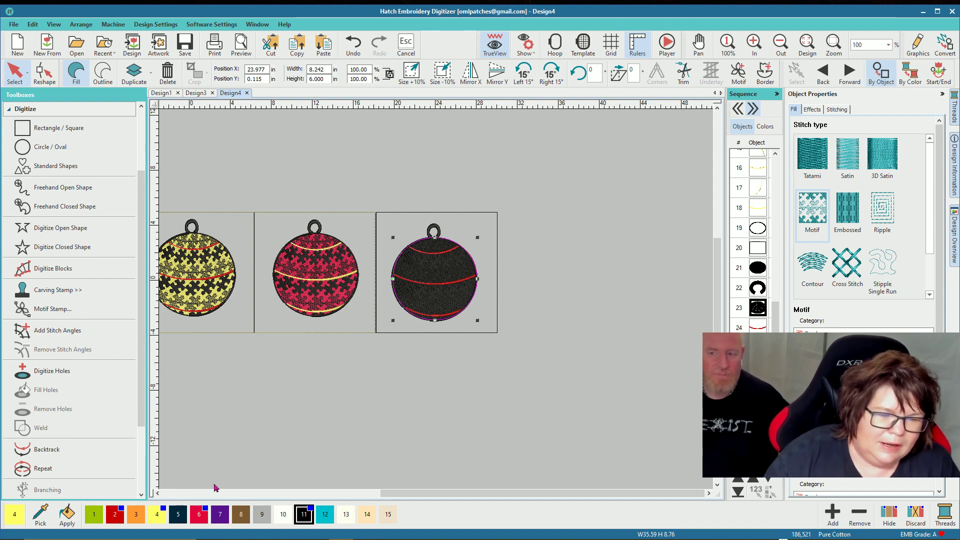
pyautogui.click(115, 515)
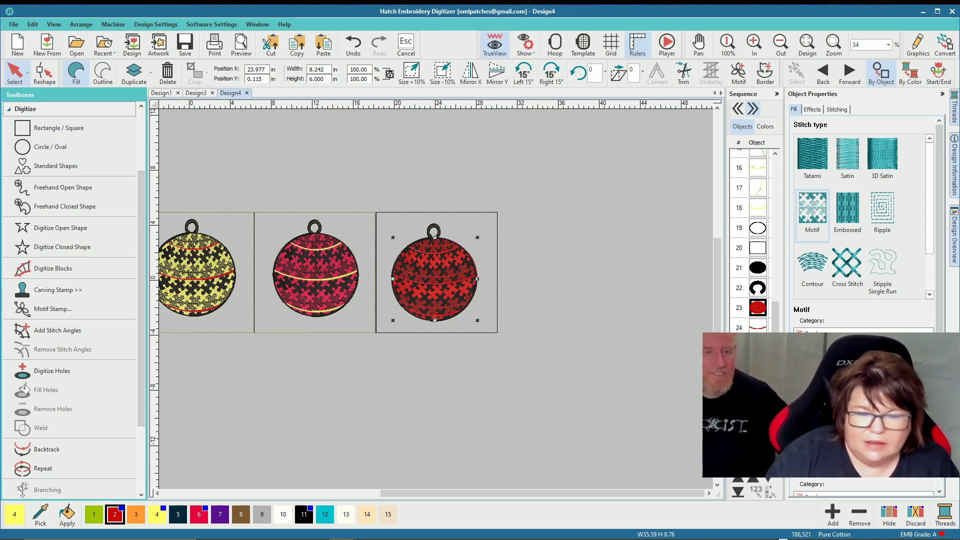
# Step: Recolour the third ornament's circular satin border and its hanging loop with palette colour 4
pyautogui.click(757, 327)
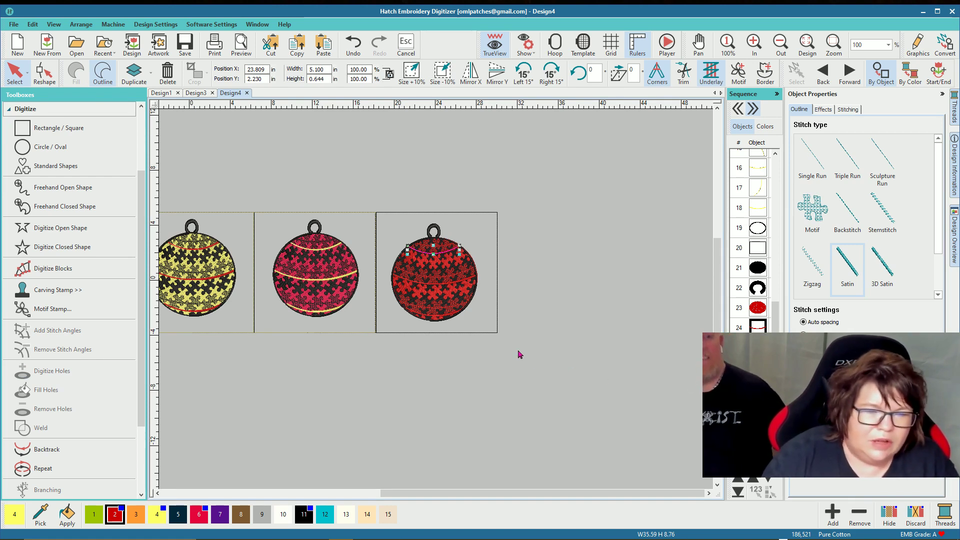
pyautogui.click(757, 308)
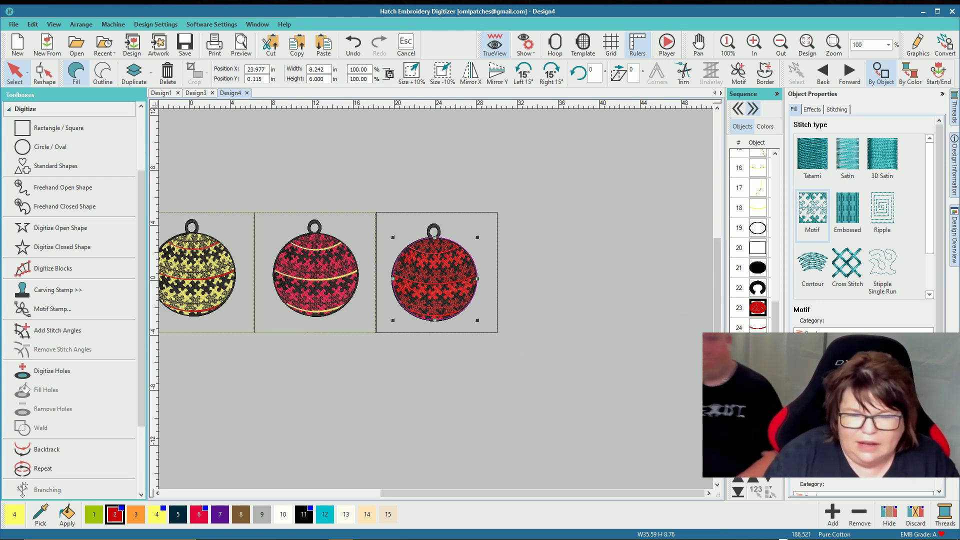
pyautogui.press('Tab')
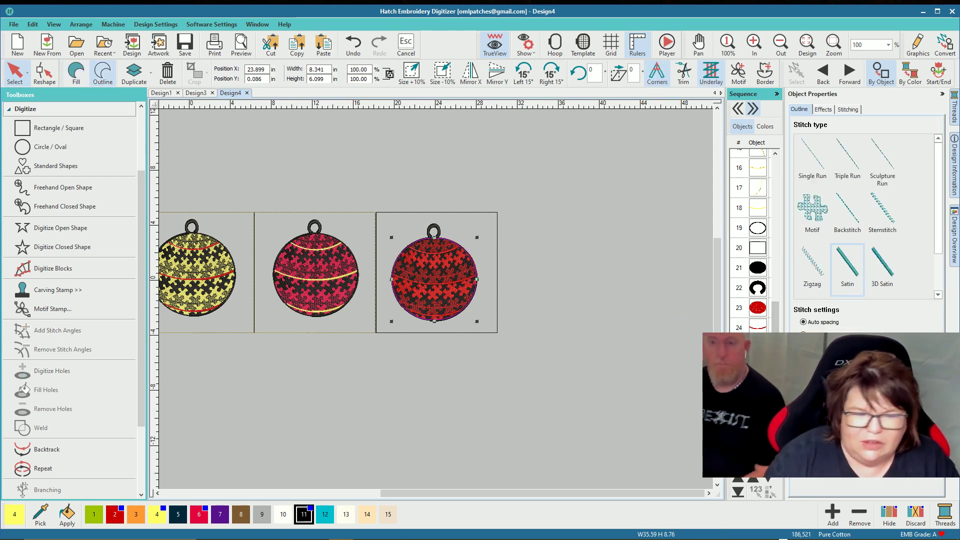
pyautogui.click(158, 511)
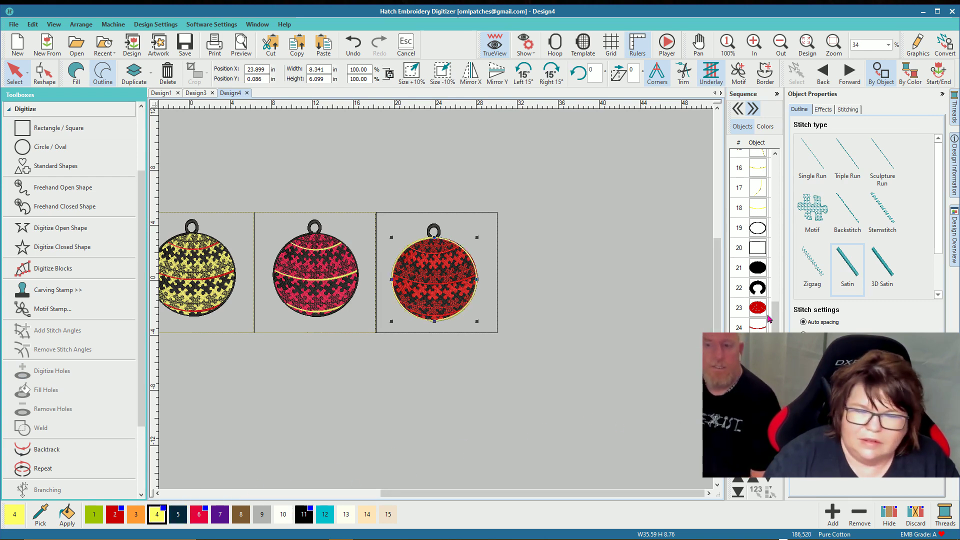
pyautogui.press('Tab')
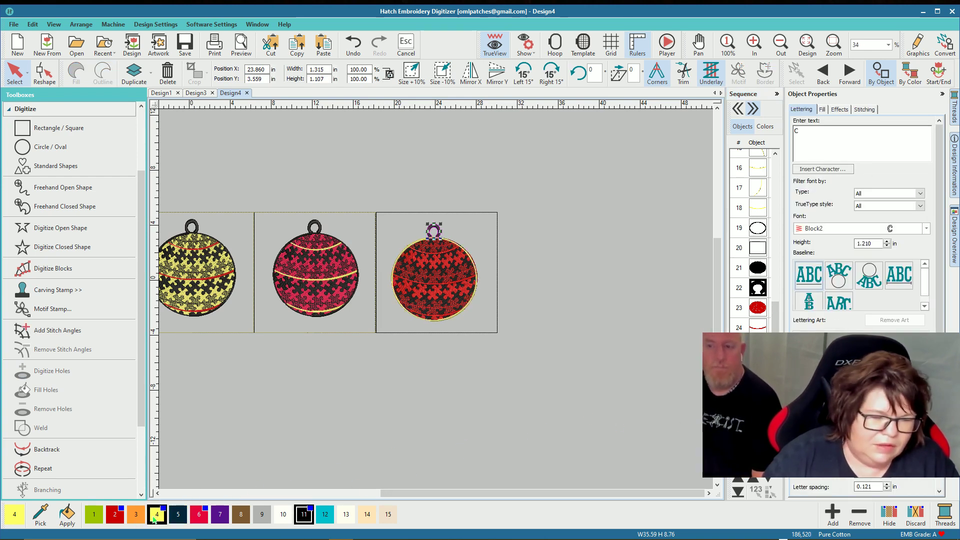
pyautogui.click(157, 514)
pyautogui.click(483, 339)
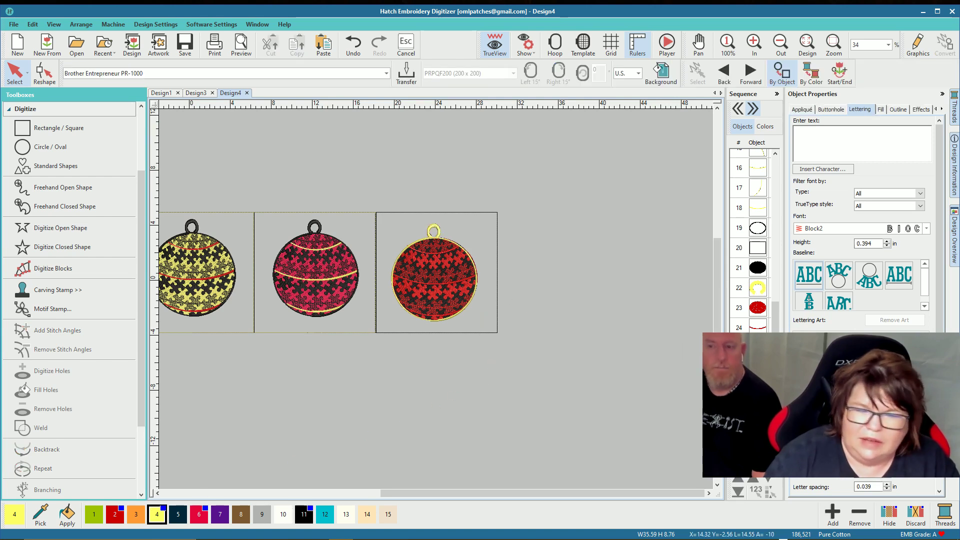
# Step: Recolour the curved satin bands across the third ornament with palette colour 4
pyautogui.click(757, 328)
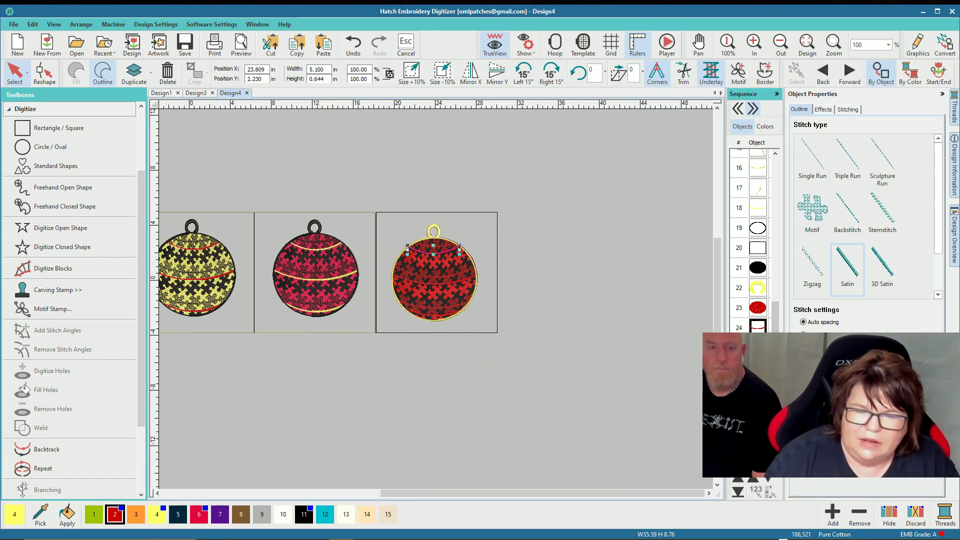
pyautogui.keyDown('shift'); pyautogui.click(757, 368); pyautogui.keyUp('shift')
pyautogui.click(158, 519)
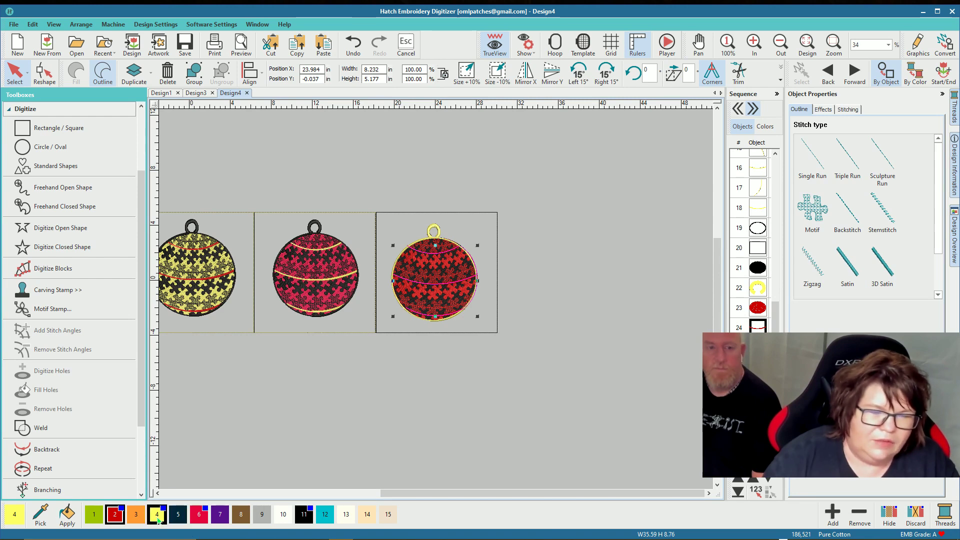
# Step: Delete the black Tatami background from the third ornament
pyautogui.click(400, 407)
pyautogui.scroll(1, 390, 327)
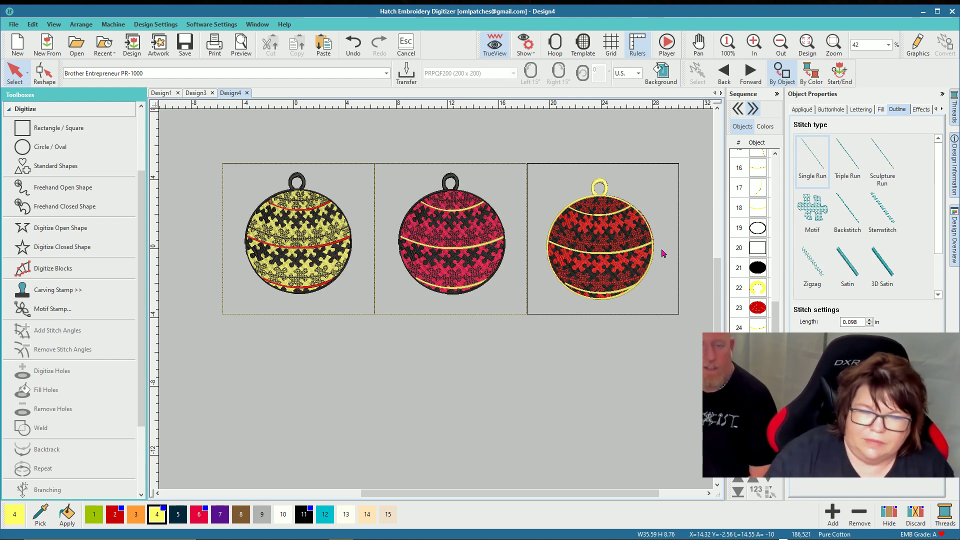
pyautogui.click(763, 270)
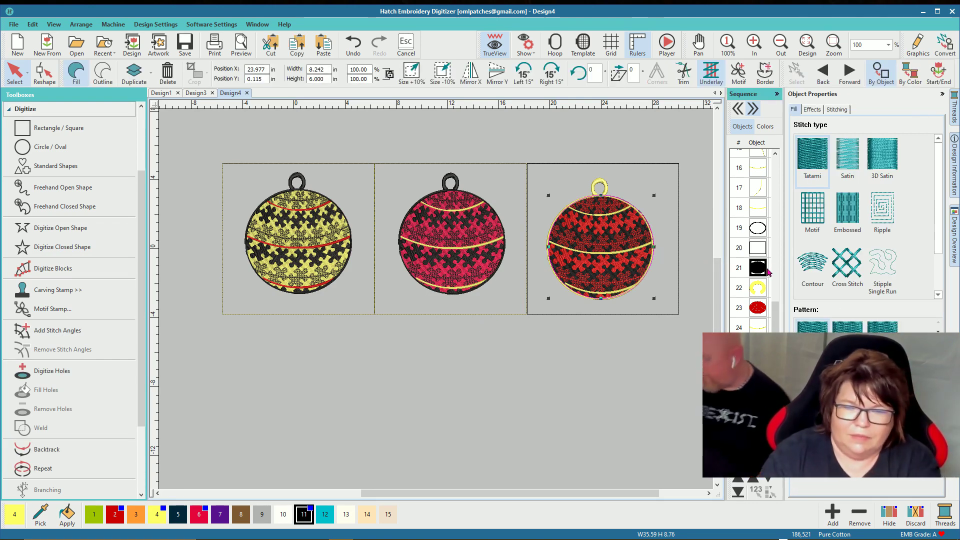
pyautogui.press('Delete')
# Step: Delete the crimson Tatami background from the second ornament, keeping its black puzzle motif fill
pyautogui.scroll(2, 775, 300)
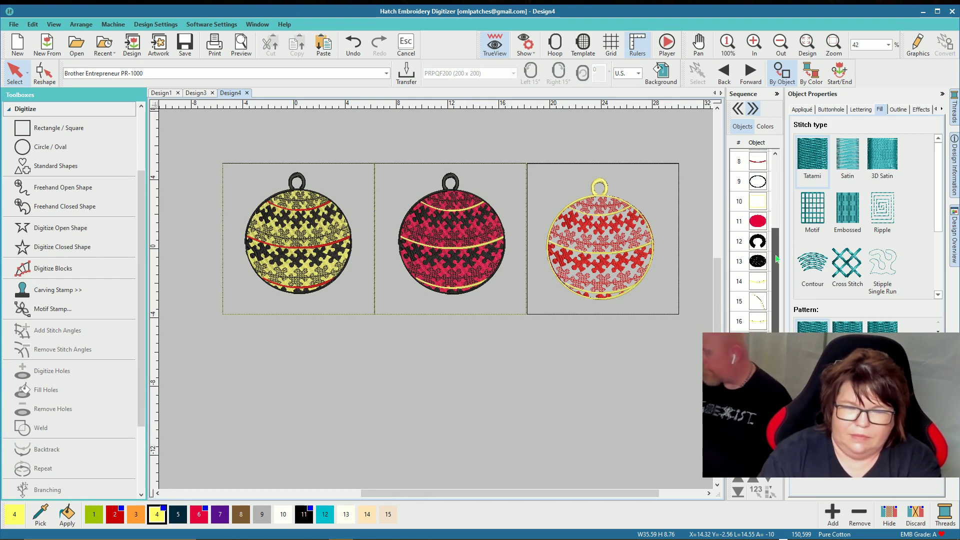
pyautogui.click(765, 264)
pyautogui.press('Delete')
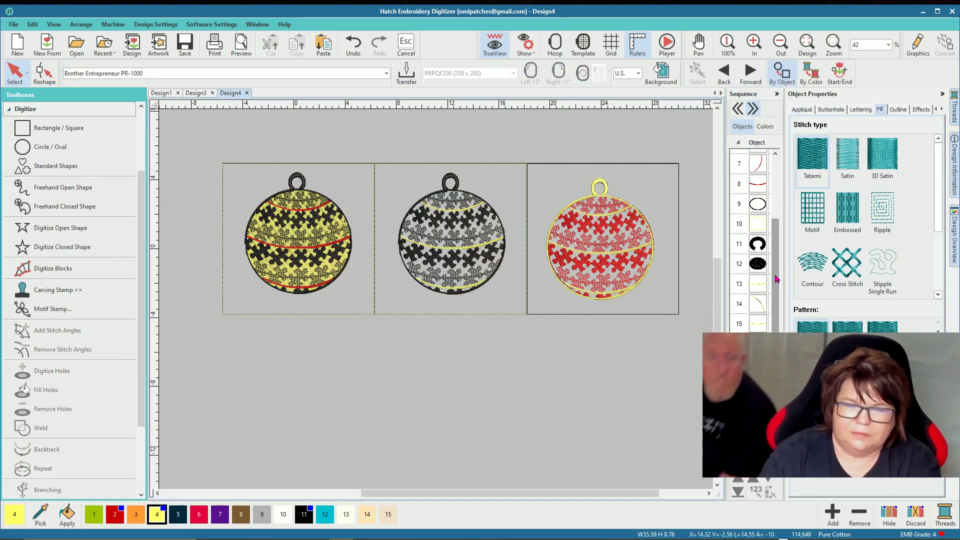
pyautogui.scroll(3, 775, 279)
pyautogui.click(749, 261)
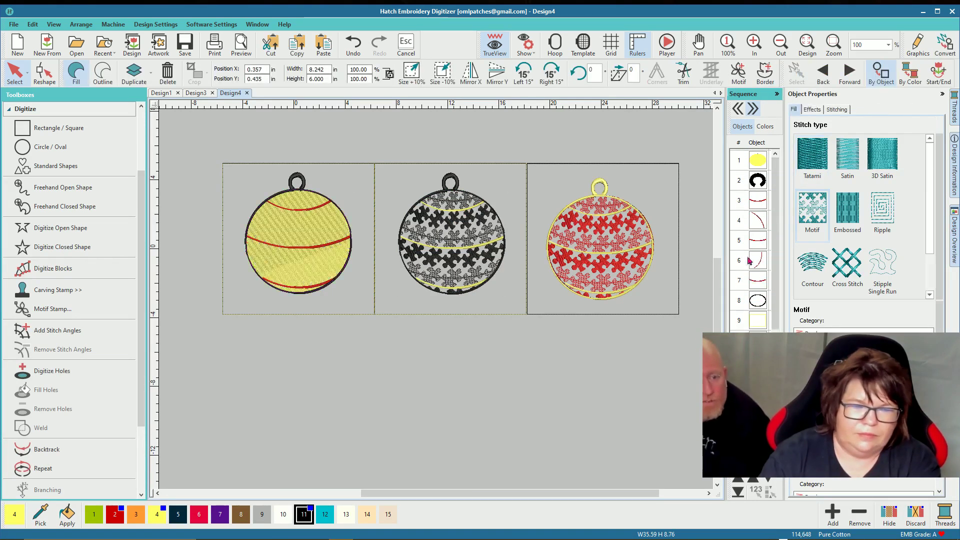
pyautogui.press('Escape')
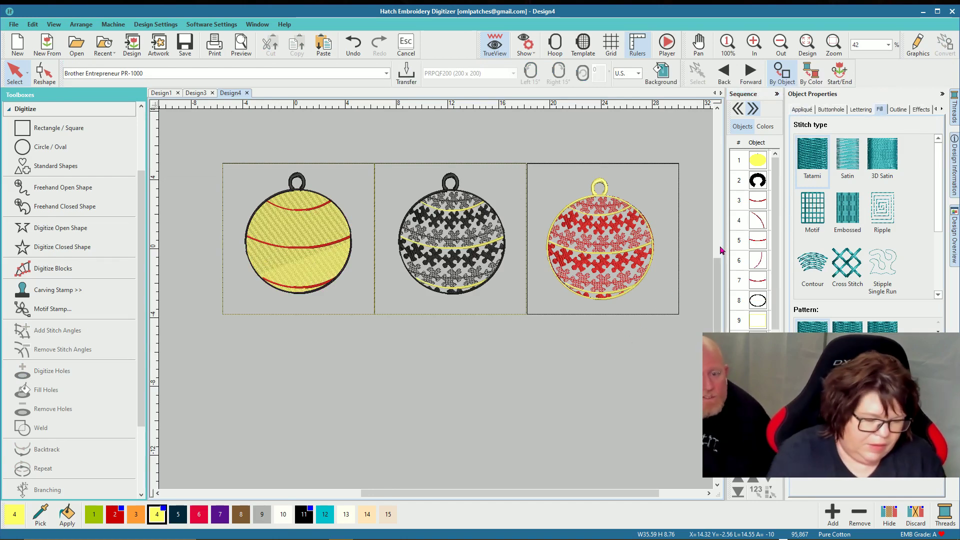
pyautogui.hotkey('ctrl', 'z')
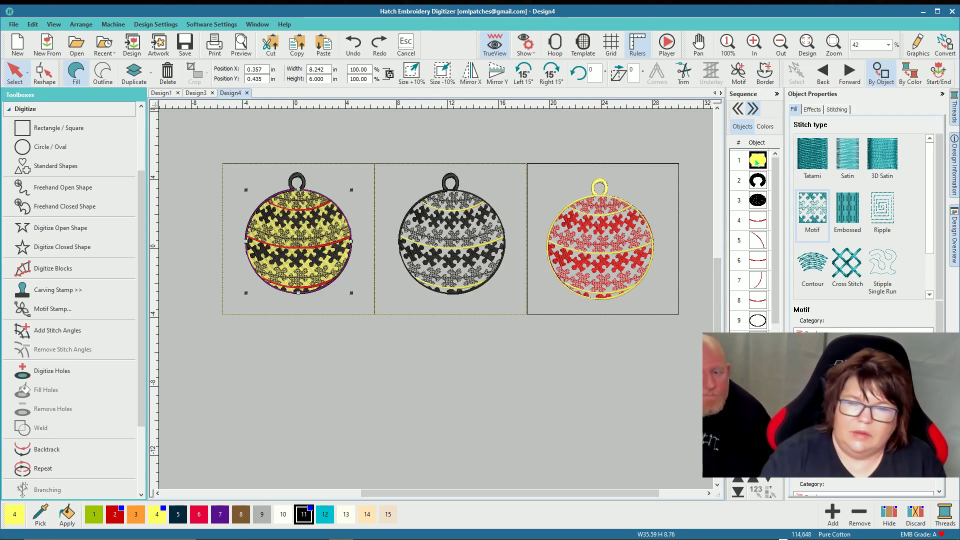
# Step: Delete the yellow Tatami background from the first ornament, keeping its black puzzle motif fill
pyautogui.press('Delete')
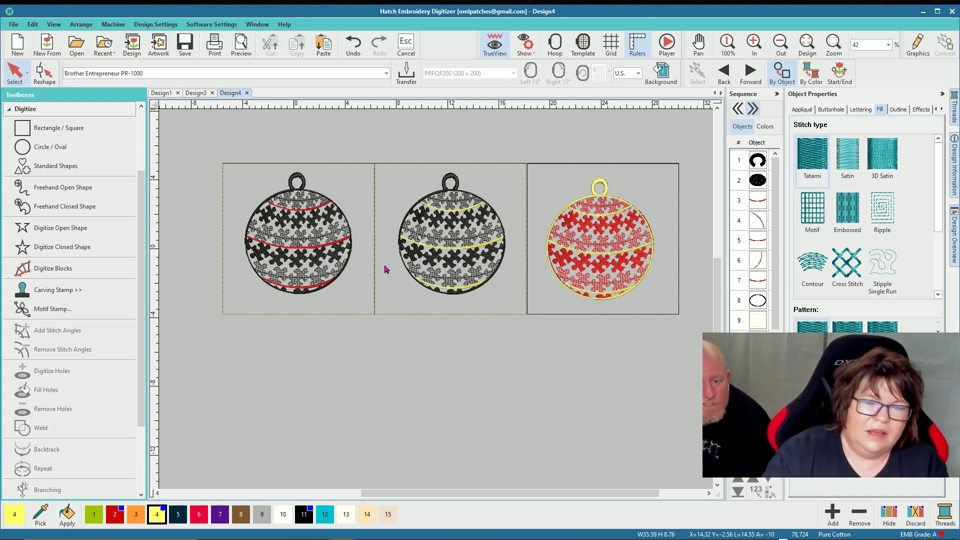
# Step: Examine the first ornament's puzzle motif fill, satin bands and border up close, and compare it with the second ornament
pyautogui.scroll(1, 386, 270)
pyautogui.scroll(8, 436, 304)
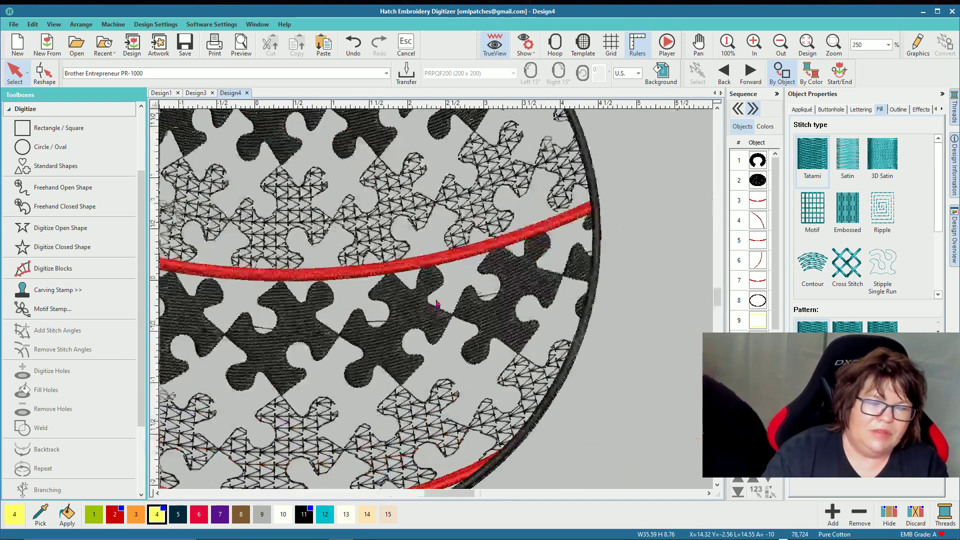
pyautogui.scroll(-4, 437, 303)
pyautogui.scroll(-4, 436, 303)
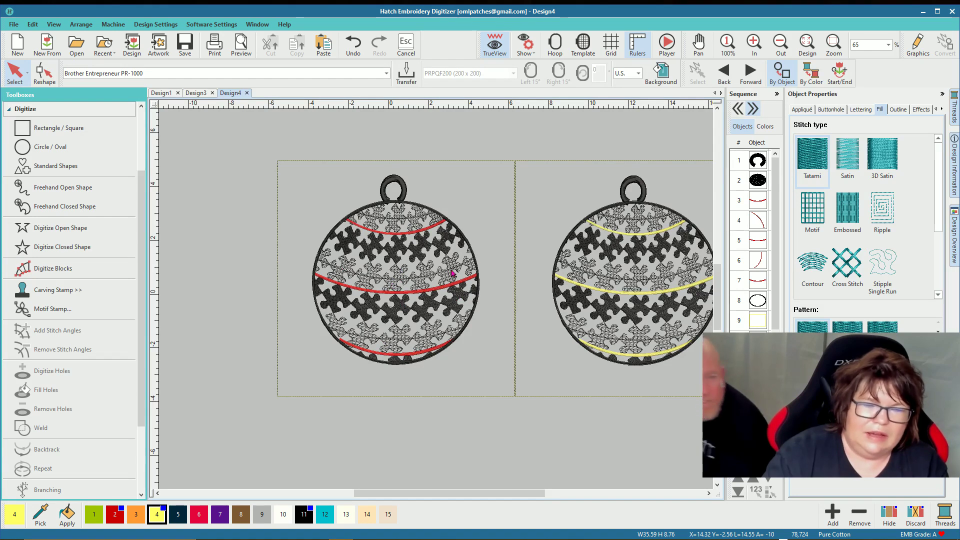
pyautogui.scroll(5, 449, 321)
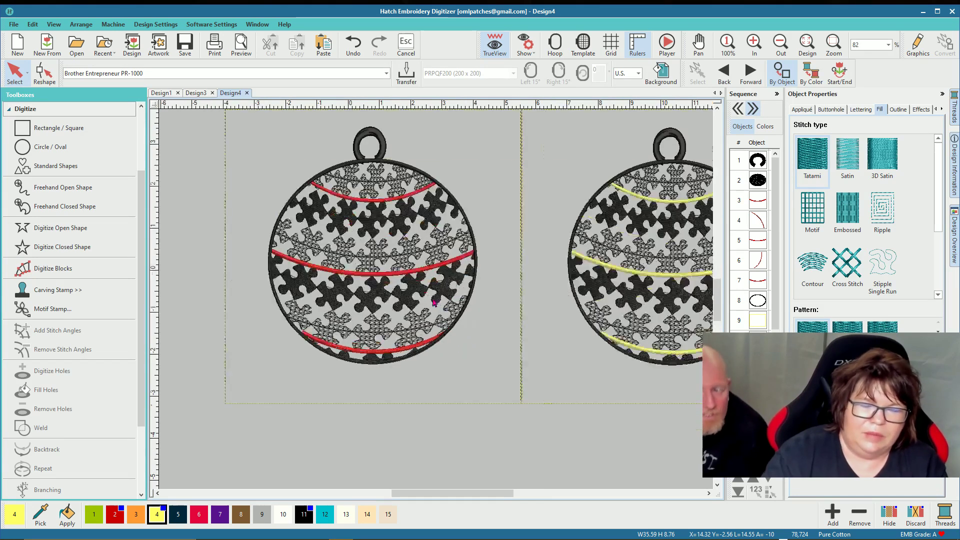
pyautogui.scroll(-5, 436, 303)
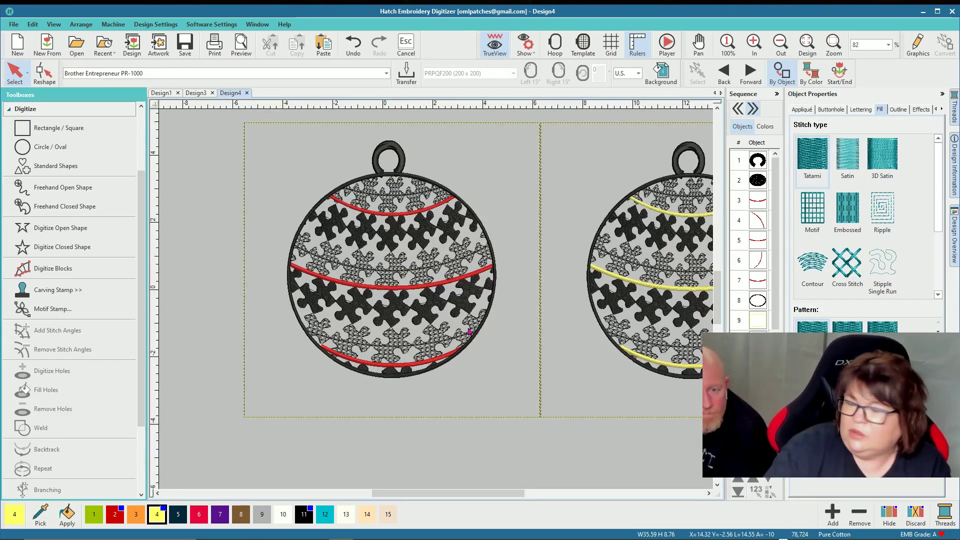
pyautogui.scroll(-3, 438, 304)
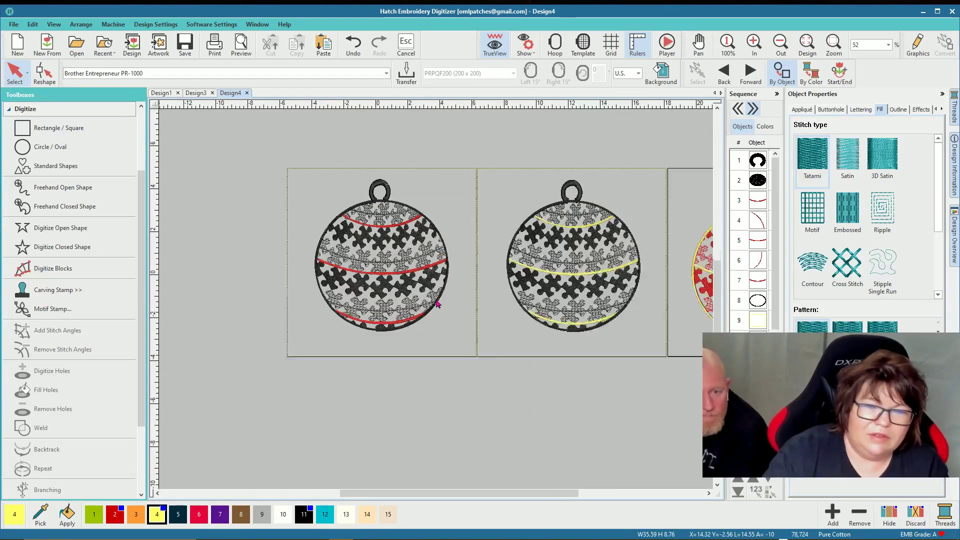